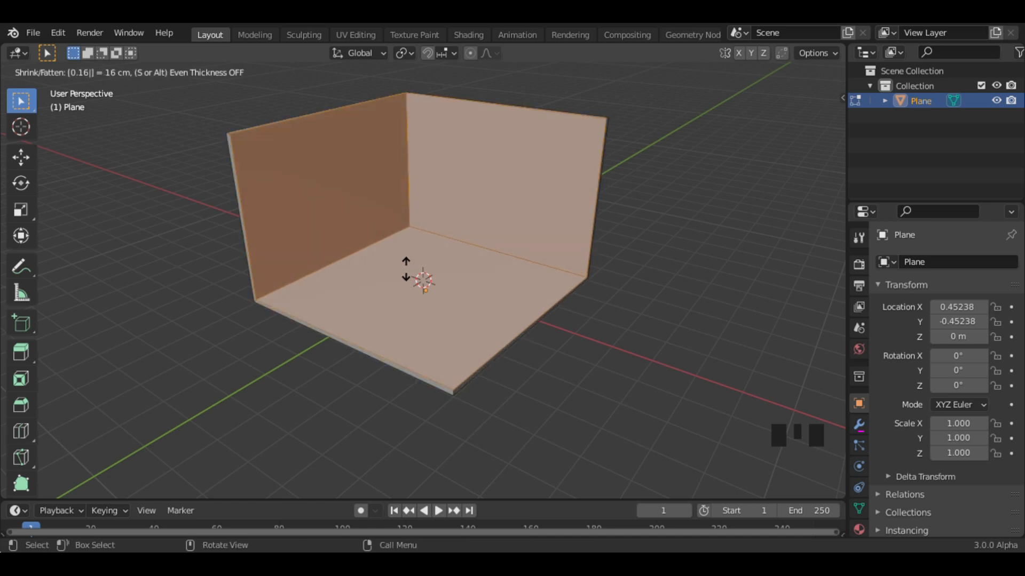
Finish thickening the room faces by 0.16 m and snap the 3D cursor to the centre of the darker wall face
key("Return")
left_click(702, 333)
key("shift+s")
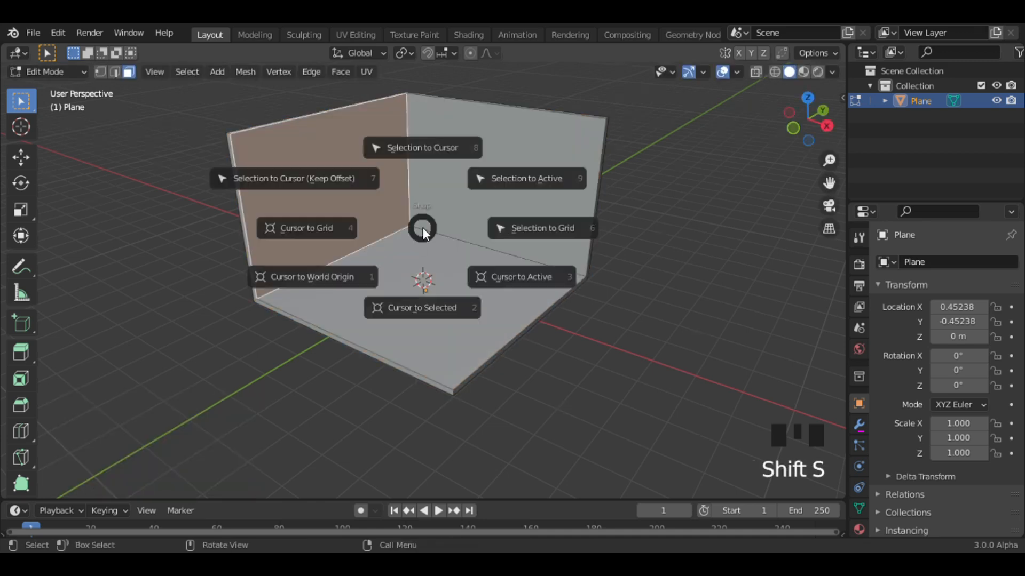
left_click(489, 286)
key("Tab")
Create a GameIsocam isometric camera and set its orthographic scale to 17
key("n")
left_click(836, 269)
left_click(747, 128)
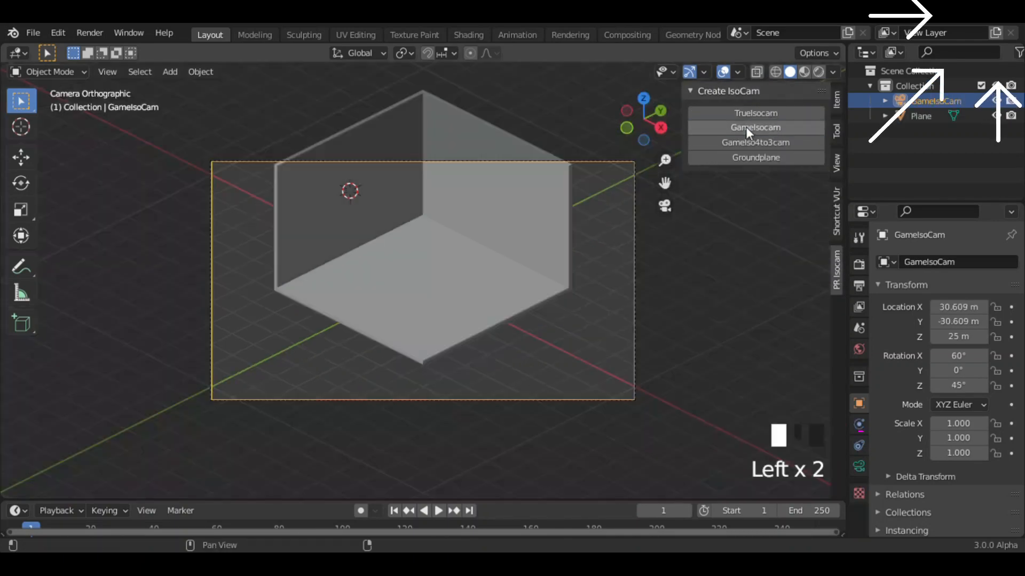
left_click(859, 466)
left_click(982, 332)
type("17")
key("Return")
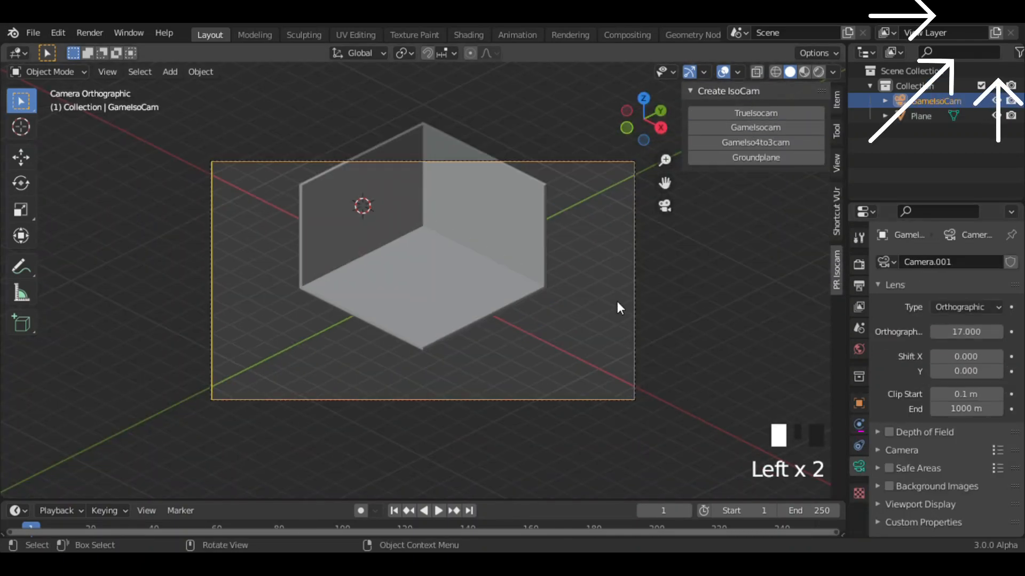
type("gz2.5")
key("Return")
key("ctrl+z")
Raise the isometric camera 2 m along the Z axis
type("gz2")
key("Return")
double_click(501, 306)
Add a mesh plane at the 3D cursor and rotate it 90° about the Y axis
key("shift+a")
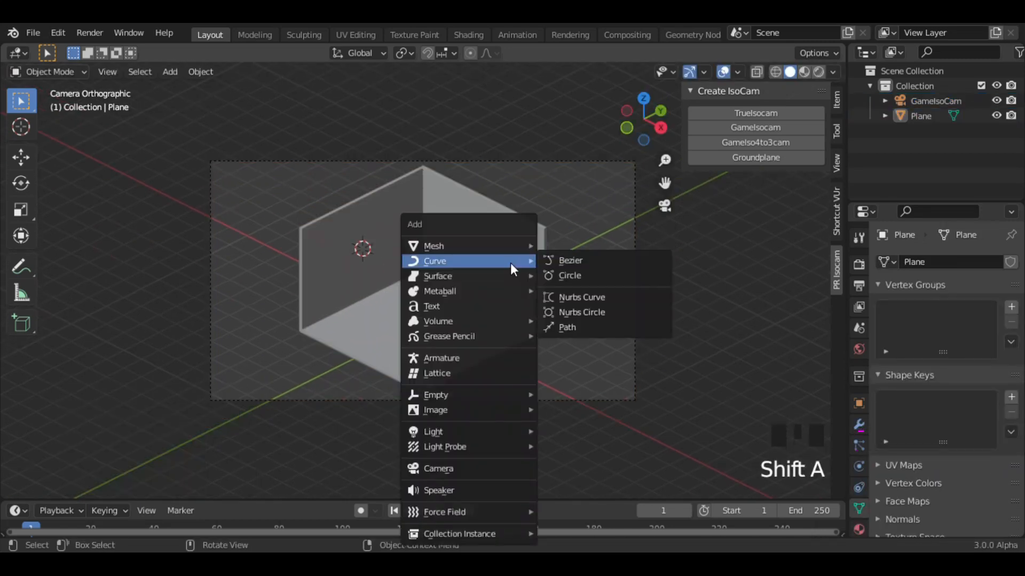
left_click(556, 245)
type("rxy90")
key("Return")
Nudge the new plane about 0.0018 m along the X axis off the wall surface
key("g")
key("x")
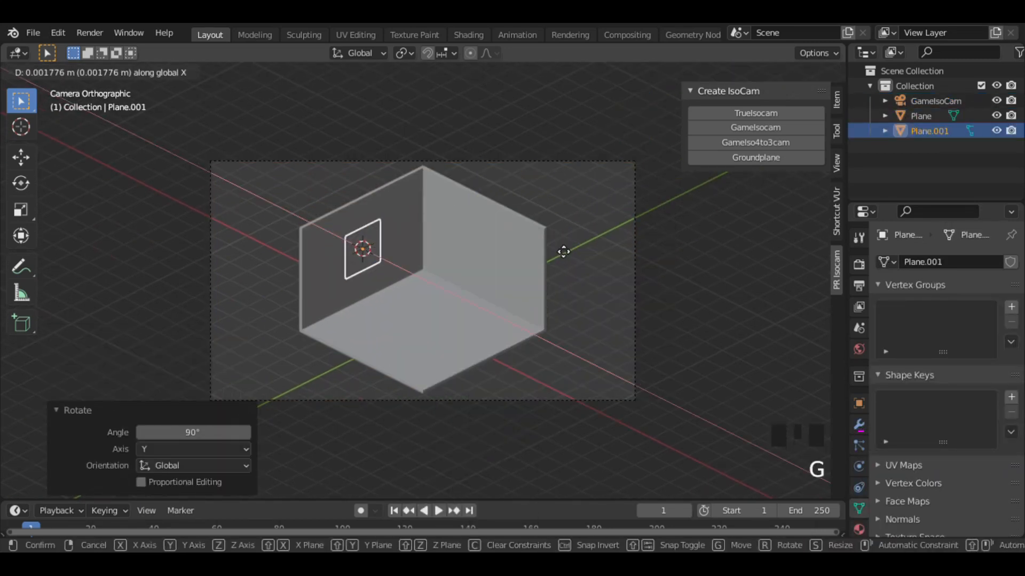
key("Escape")
key("g")
key("x")
left_click(421, 288)
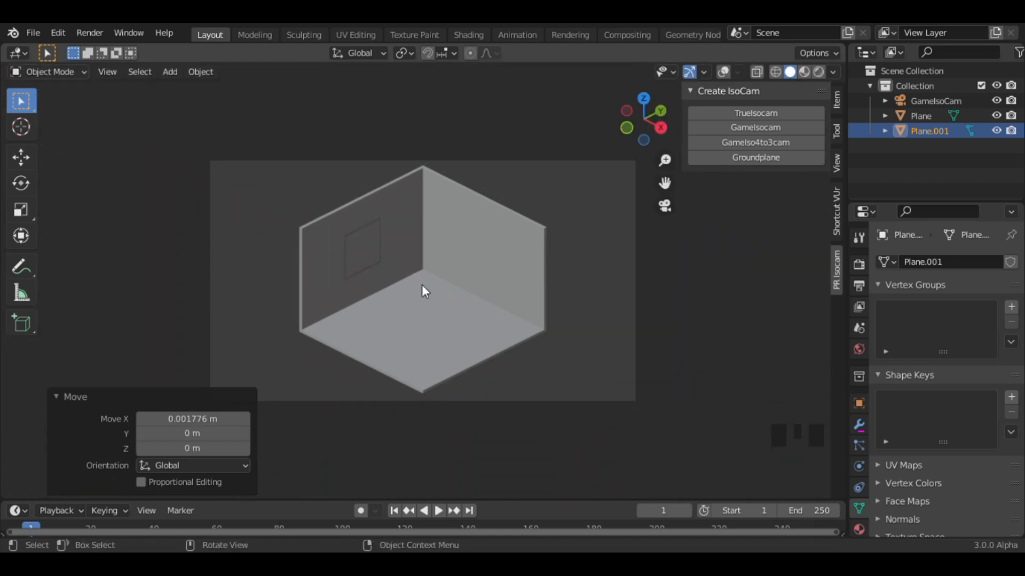
Subdivide the plane into a 3 by 3 grid and bevel its inner edges into thin bars
middle_click_drag(503, 204, 598, 231)
key("Tab")
right_click(464, 232)
left_click(463, 231)
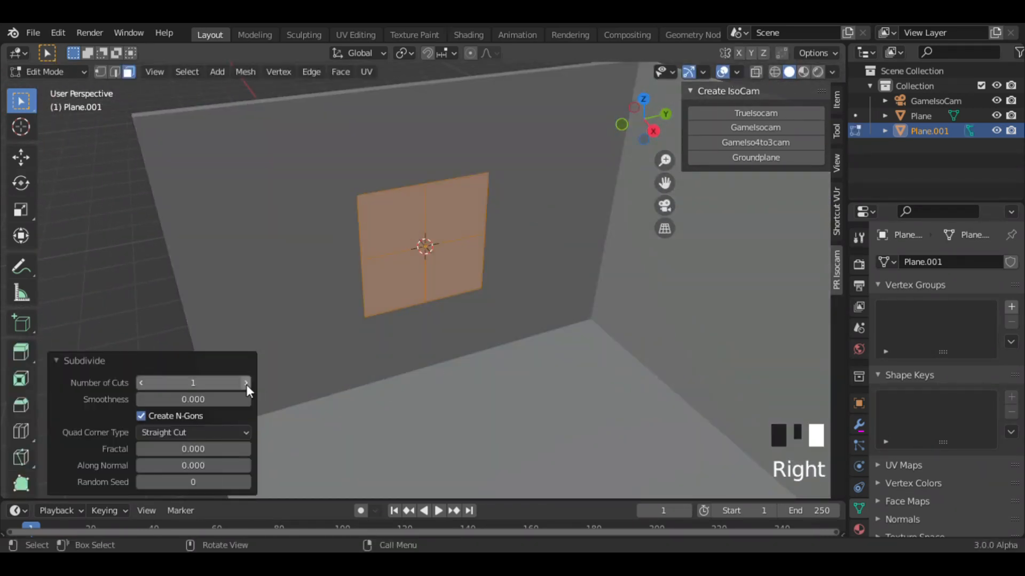
key("ctrl+b")
left_click(543, 305)
Extrude the grid's outer edges in place and scale them by 1.03 to form a thin frame
left_click(422, 192)
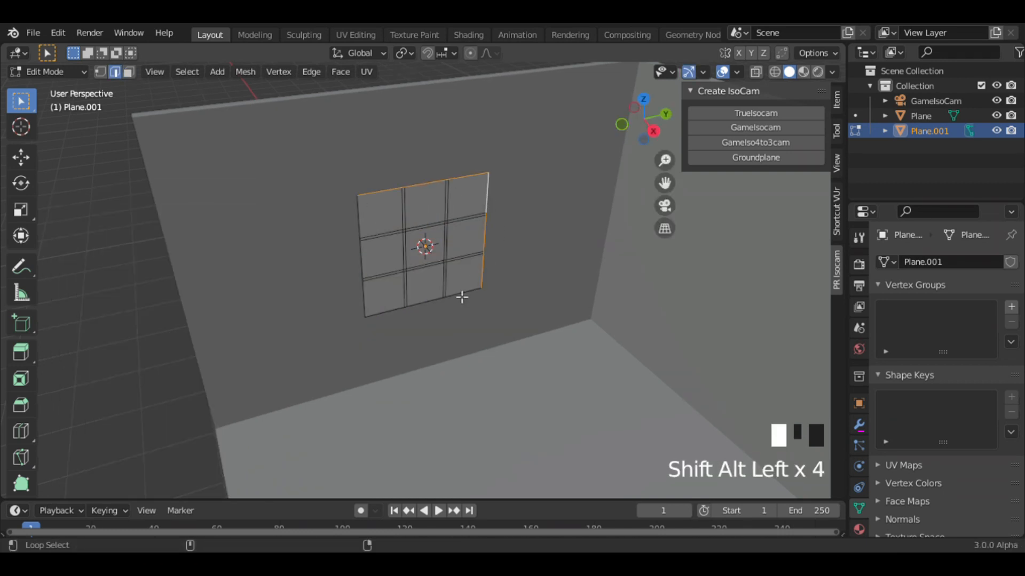
key("e")
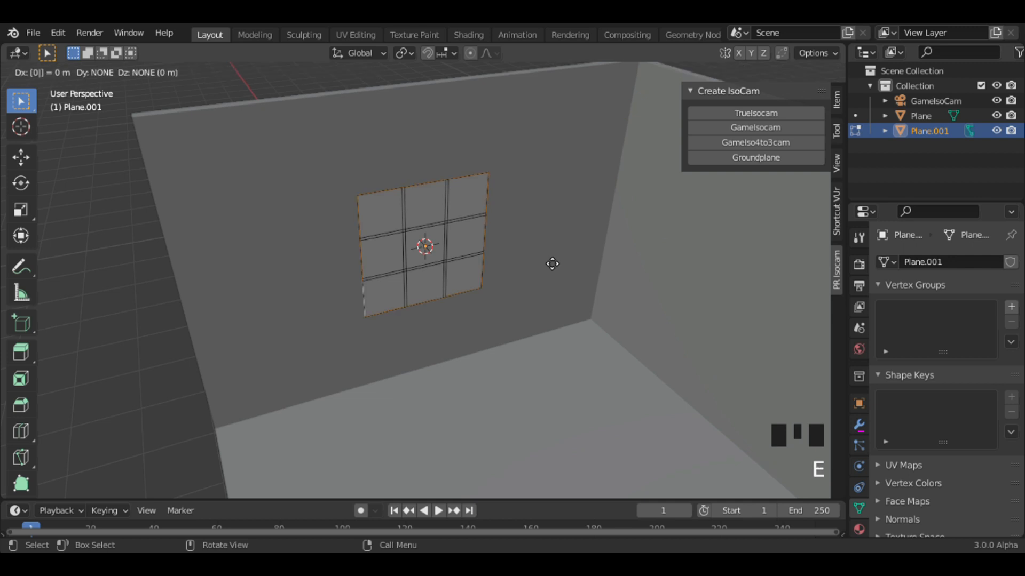
left_click(553, 264)
key("s")
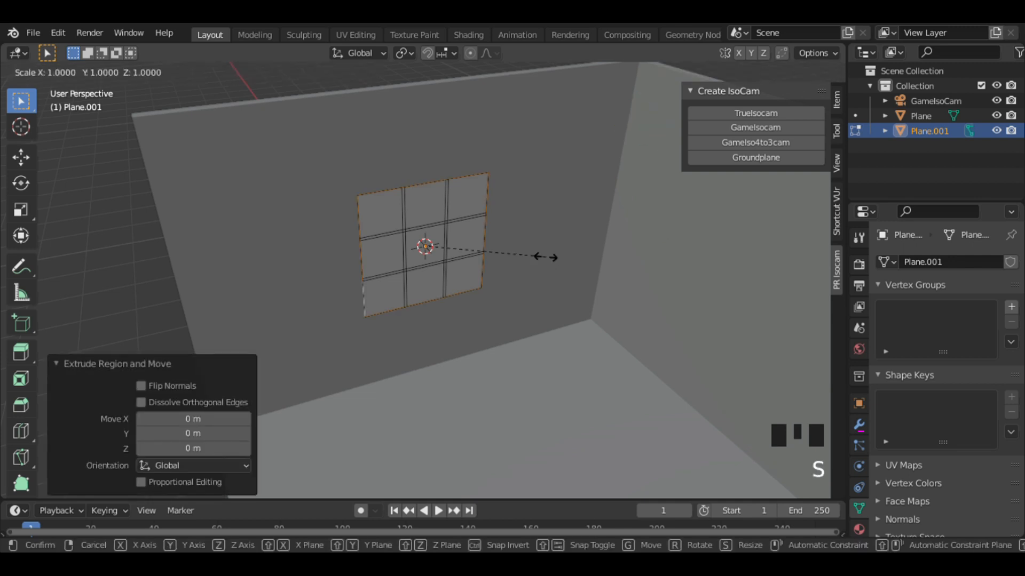
left_click(551, 262)
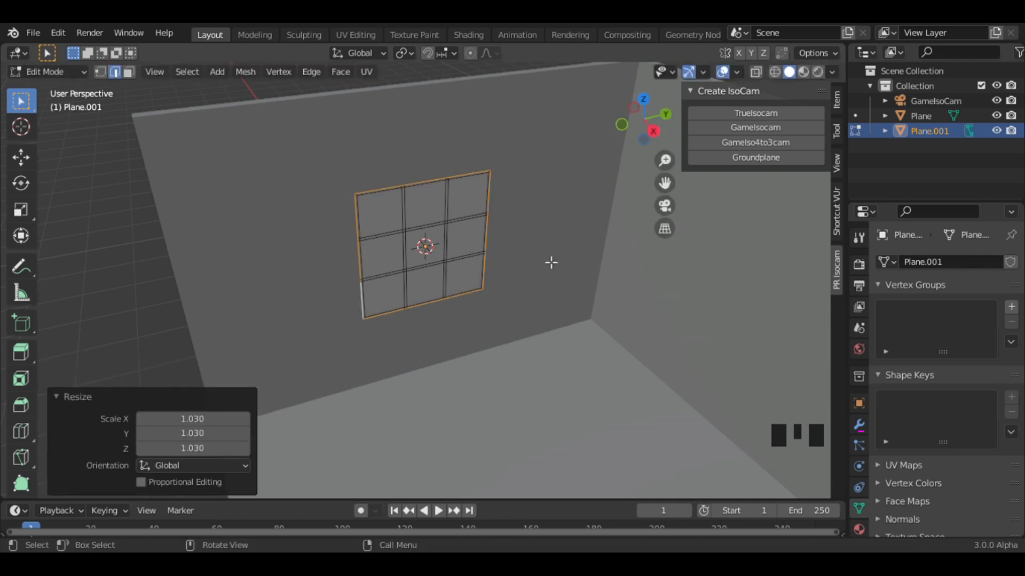
Select all the narrow bar and frame faces of the window grid and extrude them 0.03 m
key("3")
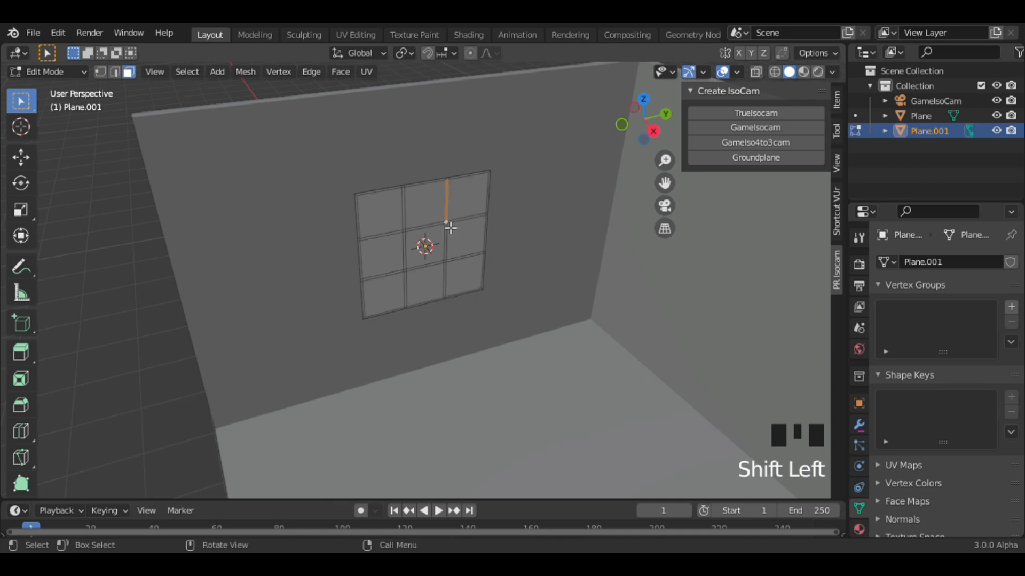
left_click(187, 72)
mouse_move(272, 241)
left_click(336, 252)
middle_click_drag(572, 204, 552, 219, "ctrl")
type("e0.03")
key("Return")
key("Tab")
Add a second mesh plane at the 3D cursor and rotate it 90° about Y to lie parallel to the wall
key("shift+a")
mouse_move(538, 245)
left_click(575, 245)
type("ry90")
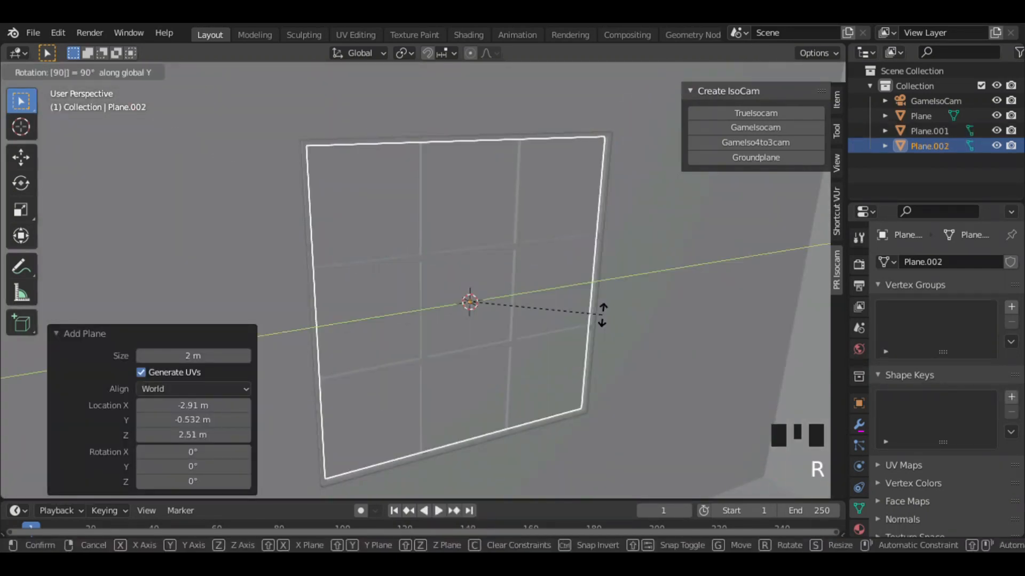
left_click(602, 315)
In the right orthographic wireframe view, move the window grid 1.4 m along Y and 0.5 m along Z
left_click(646, 121)
scroll(504, 224, "down", 3)
left_click(504, 224)
left_click(504, 224)
left_click(764, 73)
type("gy1.4")
key("Return")
type("gz0.5")
key("Return")
Scale the window grid uniformly by 1.1
left_click(519, 258)
left_click(587, 284)
type("s1.1")
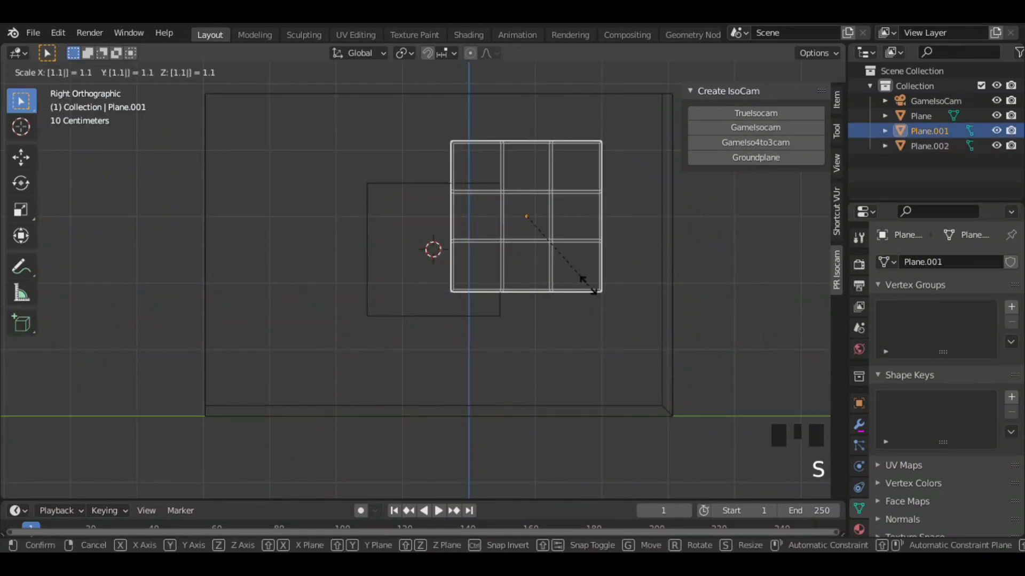
key("Return")
Snap the 3D cursor to the window grid and snap the plain second plane to the cursor
left_click(368, 229)
left_click(549, 292)
key("shift+s")
left_click(548, 334)
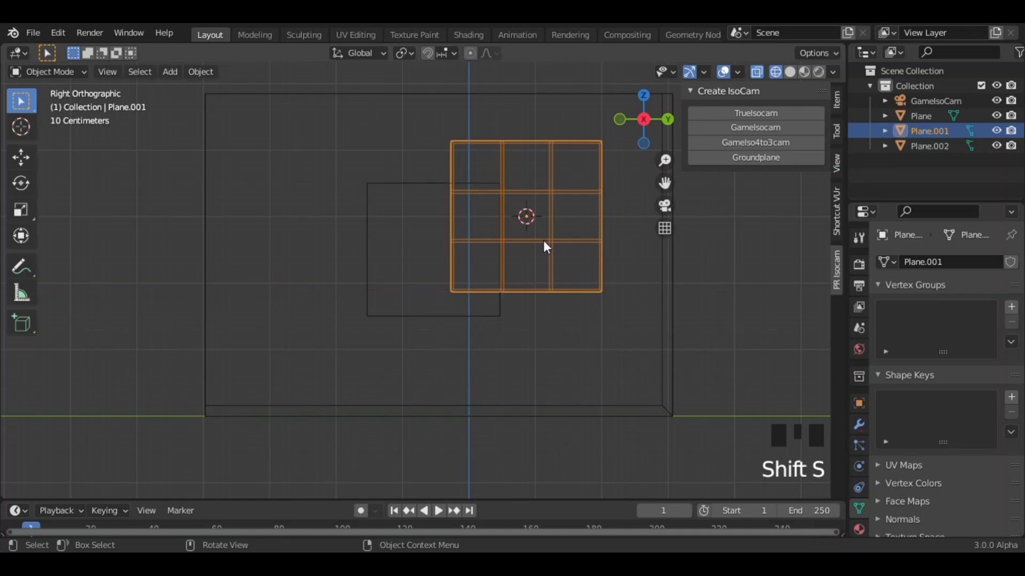
left_click(438, 184)
key("shift+s")
left_click(437, 119)
Snap the 3D cursor back to the centre of the room's wall face behind the windows
left_click(417, 95)
key("Tab")
key("shift+s")
left_click(407, 267)
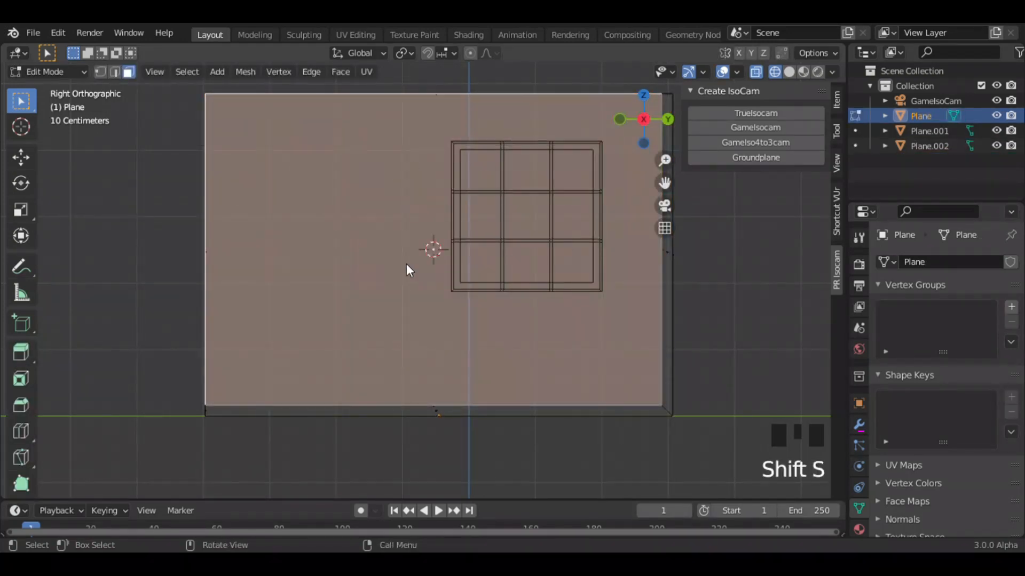
key("Tab")
Scale the plain second plane uniformly by 1.1
left_click(460, 215)
left_click(459, 220)
type("s1.1")
key("Return")
key("g")
key("y")
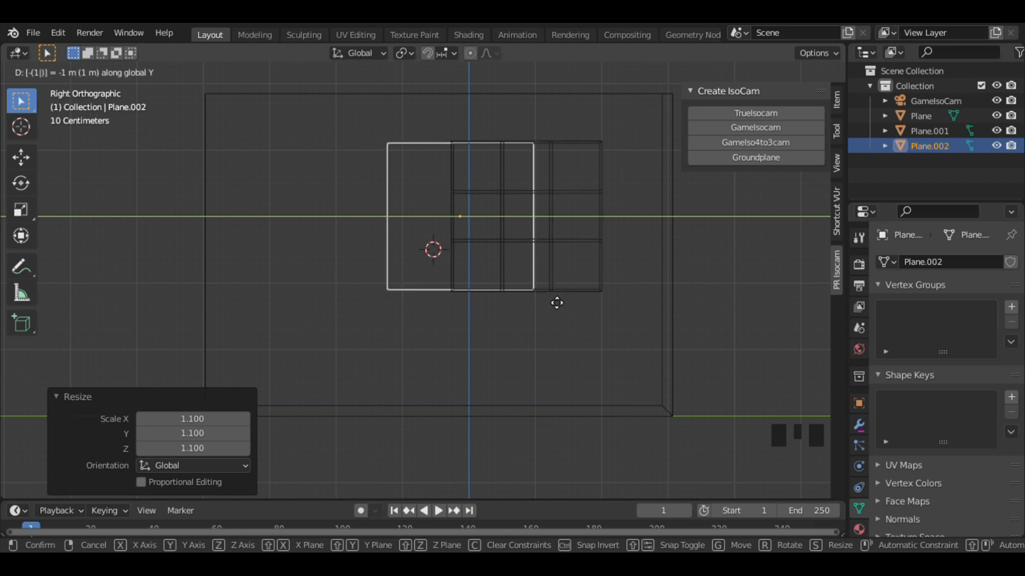
key("Escape")
key("g")
key("y")
key("Escape")
Snap the second plane to the 3D cursor, then move it -1.48 m along Y and up level with the window grid
key("shift+s")
left_click(429, 226)
type("gy-1.48")
key("Return")
key("g")
key("z")
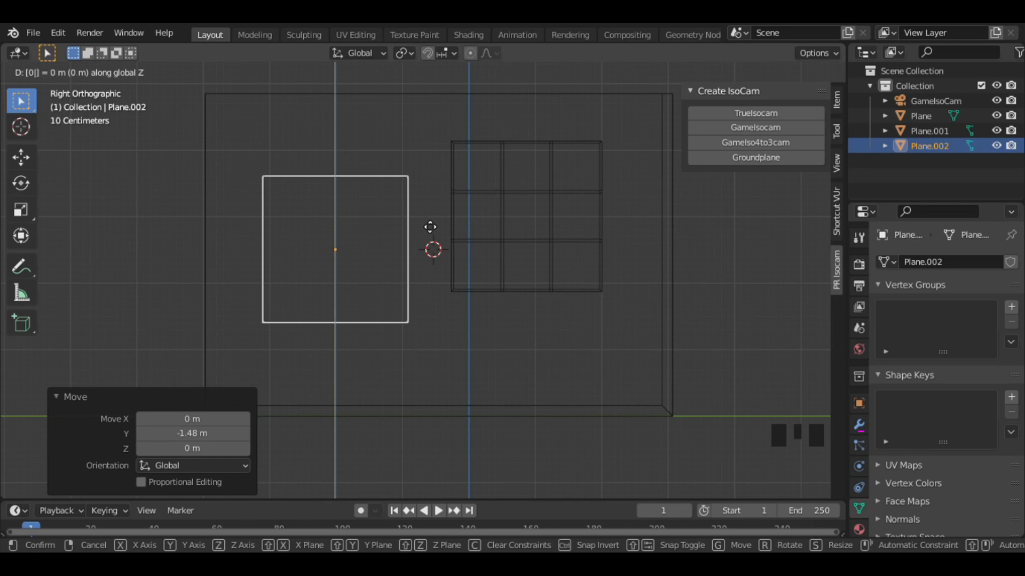
key("Return")
Subdivide the second plane into a 3 by 3 grid
key("Tab")
key("2")
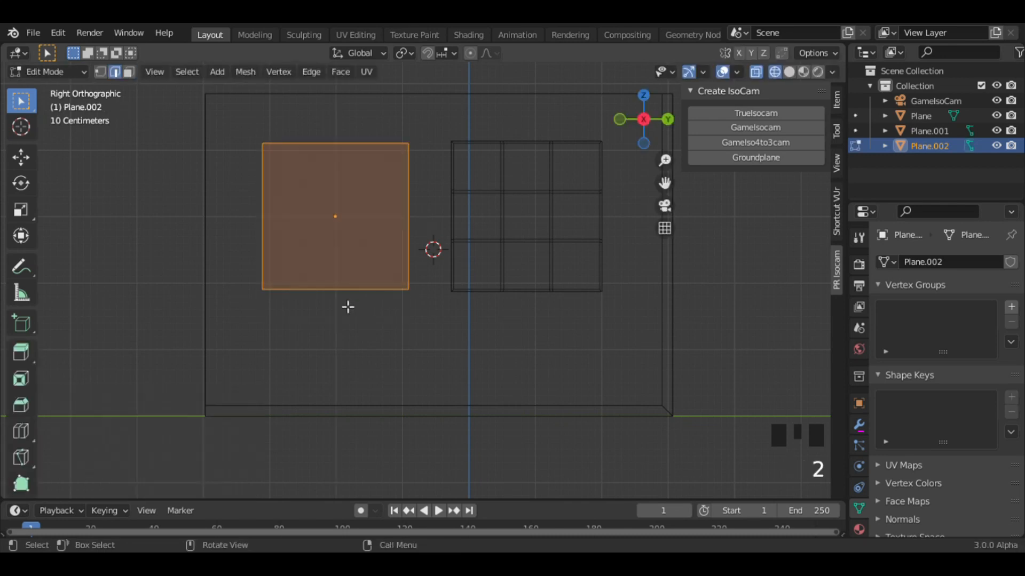
right_click(347, 304)
left_click(278, 103)
Turn on the edge length display for the second plane's mesh
left_click(388, 320)
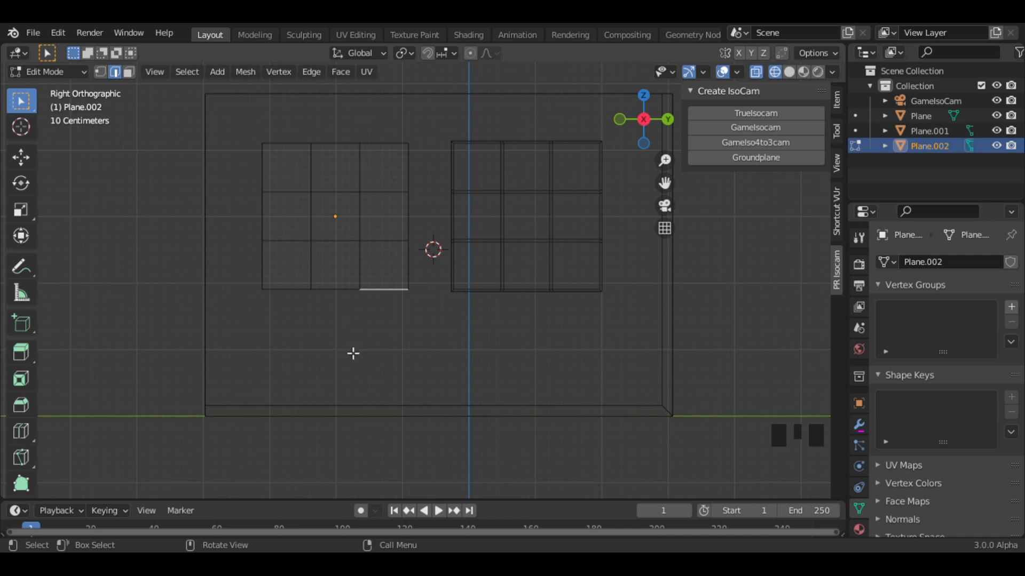
left_click(737, 73)
scroll(698, 465, "down", 5)
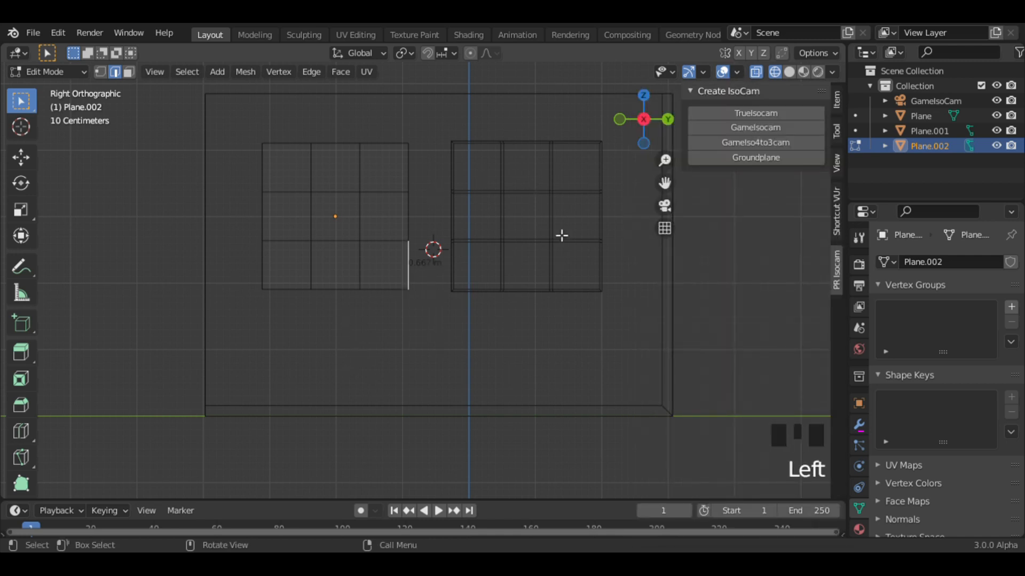
key("n")
Extrude the second plane's bottom edges downward along Z by about 0.667 m to add a fourth row
middle_click_drag(515, 249, 421, 256, "ctrl")
left_click(439, 237)
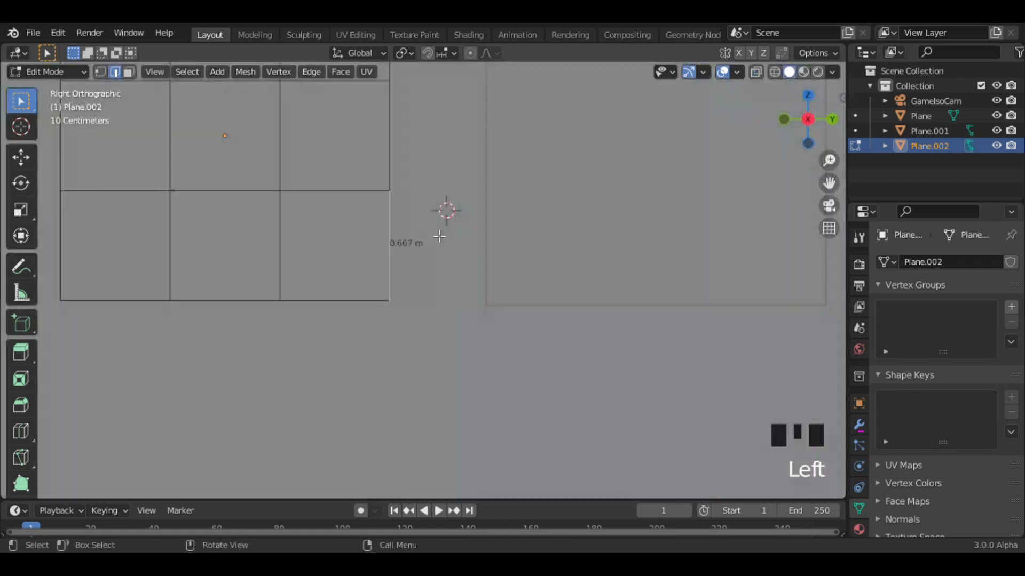
key("e")
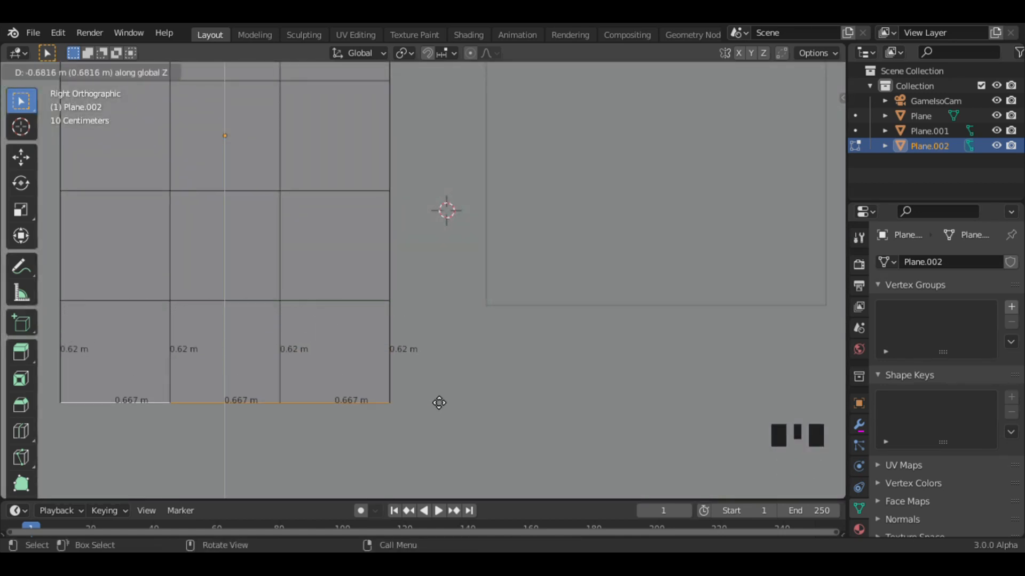
left_click(439, 341)
middle_click_drag(491, 337, 556, 354, "ctrl")
key("Tab")
key("Tab")
Hide the edge length display and bevel the inner edges of the tall grid by 0.02 m
key("a")
left_click(736, 71)
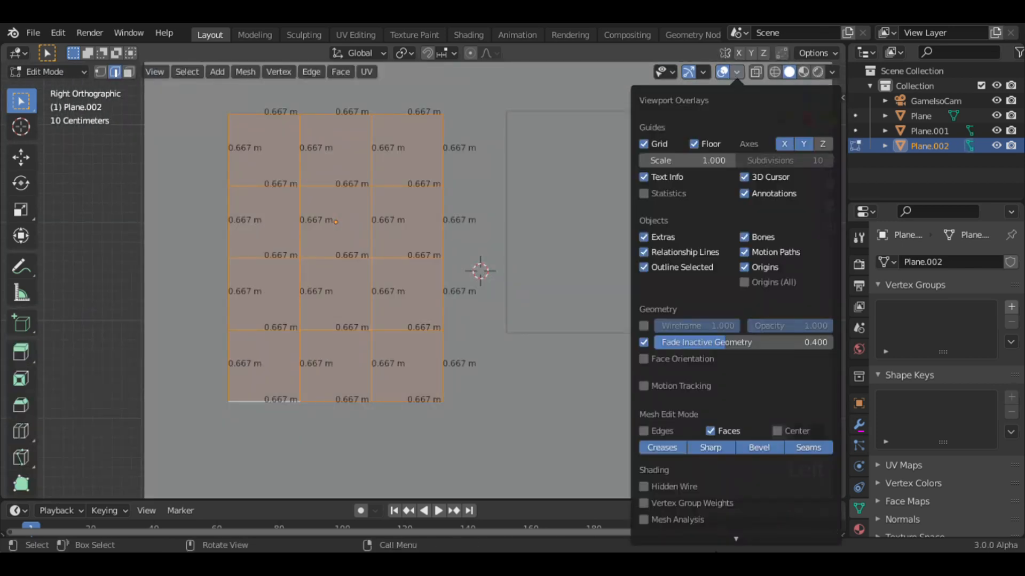
scroll(731, 267, "down", 5)
left_click(640, 431)
key("ctrl+b")
type("0.02")
key("Return")
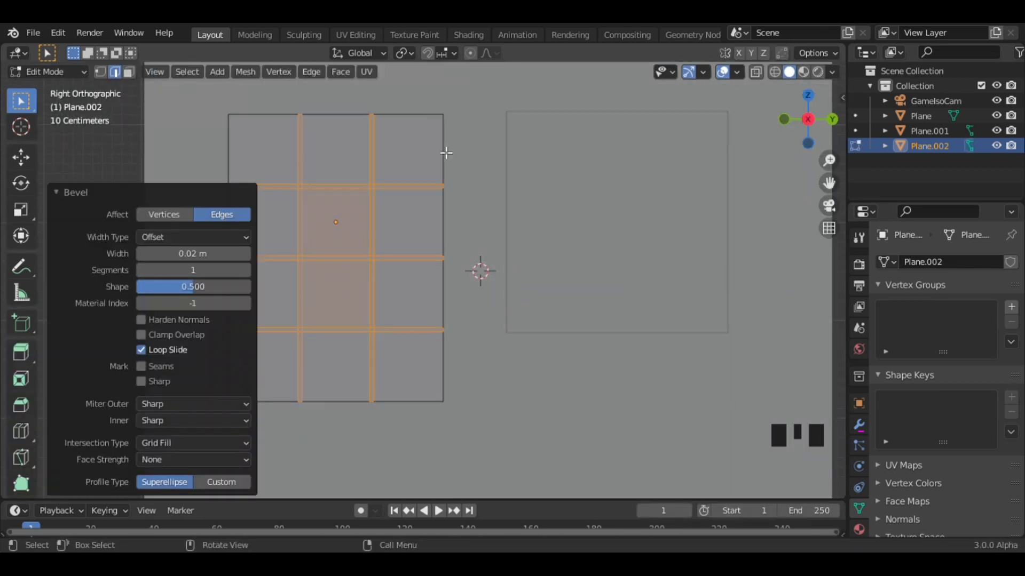
Apply the tall grid's rotation and scale, and extrude its outer edges scaled by 1.03 to form a frame
left_click(444, 153, "alt")
left_click(229, 366, "alt+shift")
key("e")
right_click(469, 339)
type("s1.03")
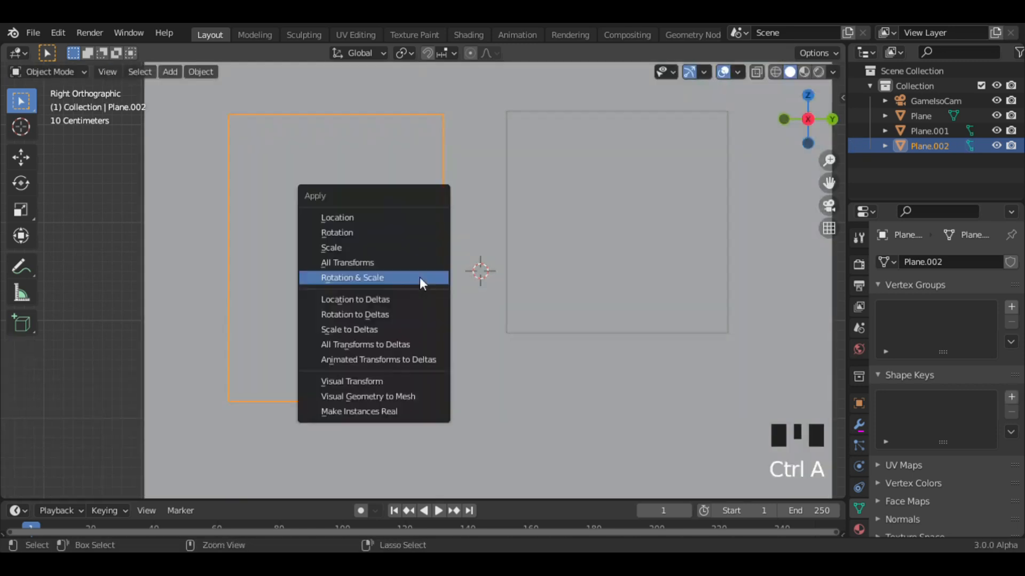
left_click(423, 279)
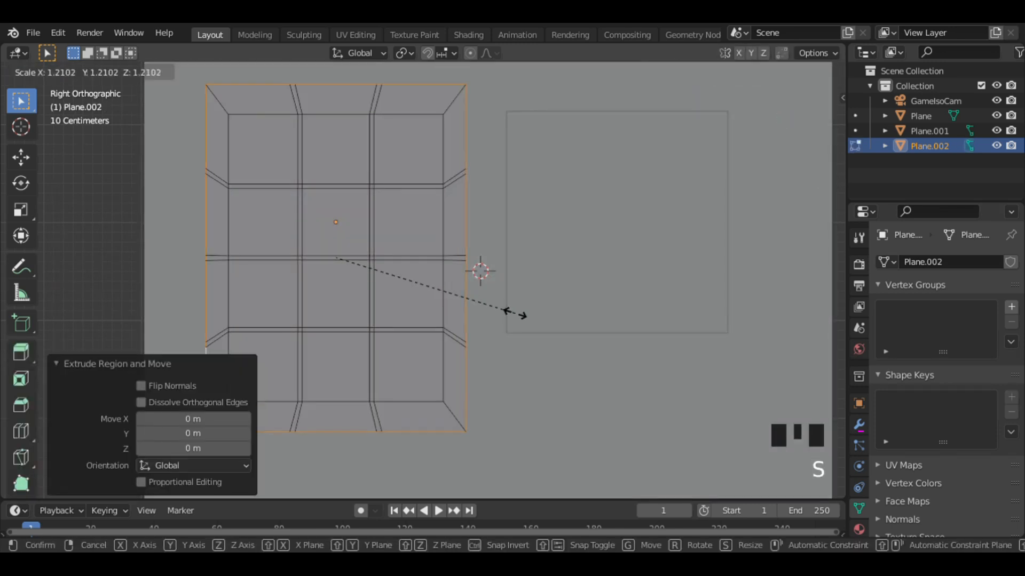
key("Return")
Select all the tall window's narrow bar and frame faces by similar area and extrude them outward
key("3")
left_click(444, 262)
left_click(187, 72)
left_click(353, 271)
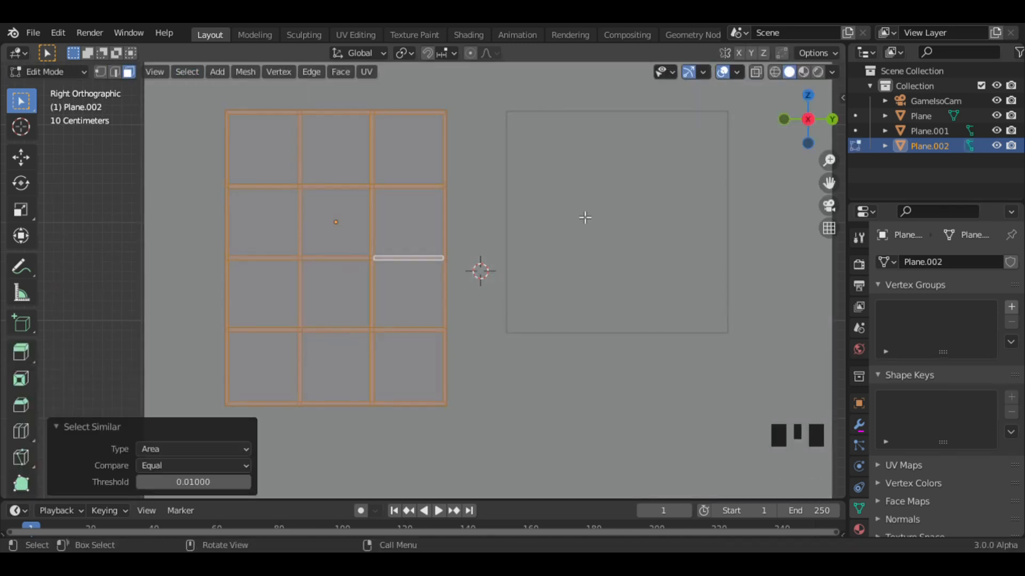
middle_click_drag(586, 218, 608, 282)
key("e")
left_click(608, 282)
key("Tab")
Move the window grids along the X axis to position them against the wall
key("g")
key("x")
left_click(548, 268)
left_click(789, 109)
key("shift+z")
left_click(427, 224)
left_click(791, 120)
key("g")
key("x")
left_click(690, 171)
Join the two window grids into one object and set its origin to its geometry
left_click(318, 245, "shift")
key("ctrl+j")
right_click(318, 244)
left_click(454, 251)
Add a Bevel modifier with an amount of 0.005 m to the joined windows and apply it
left_click(859, 424)
left_click(946, 262)
left_click(648, 267)
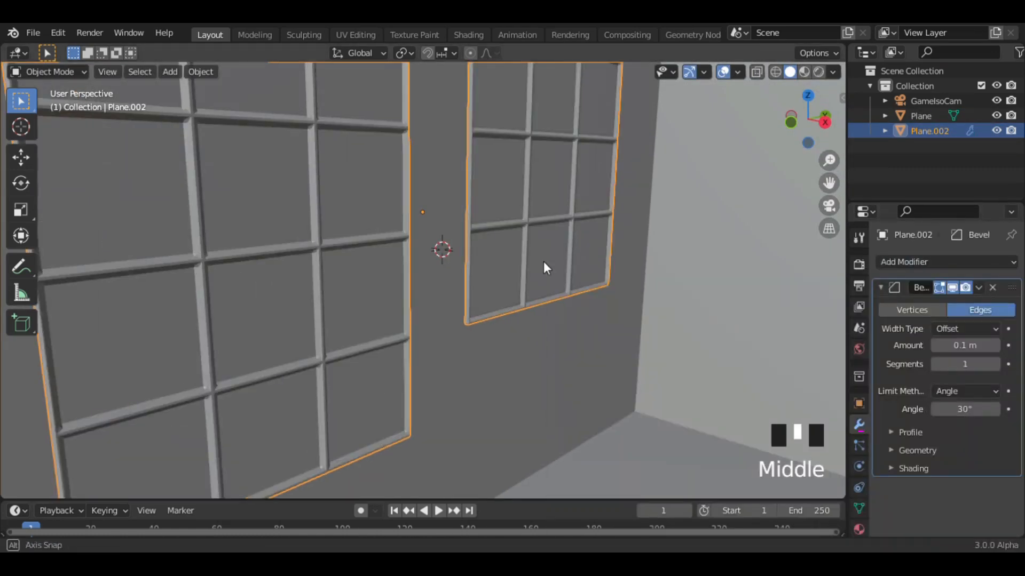
middle_click_drag(544, 267, 215, 256)
mouse_move(964, 346)
left_mouse_down()
mouse_move(940, 345)
mouse_move(980, 347)
left_mouse_up()
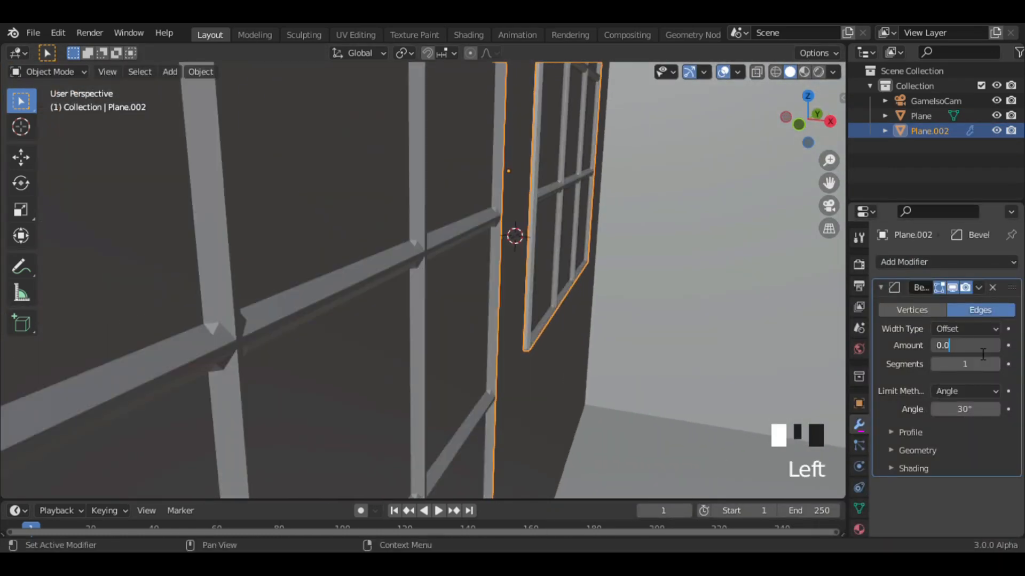
type("05")
key("Return")
key("ctrl+a")
From the camera view, edit the room mesh and snap the 3D cursor to the centre of the floor face
middle_click_drag(758, 320, 729, 296, "ctrl")
key("KP_0")
left_click(488, 293)
key("Tab")
key("shift+s")
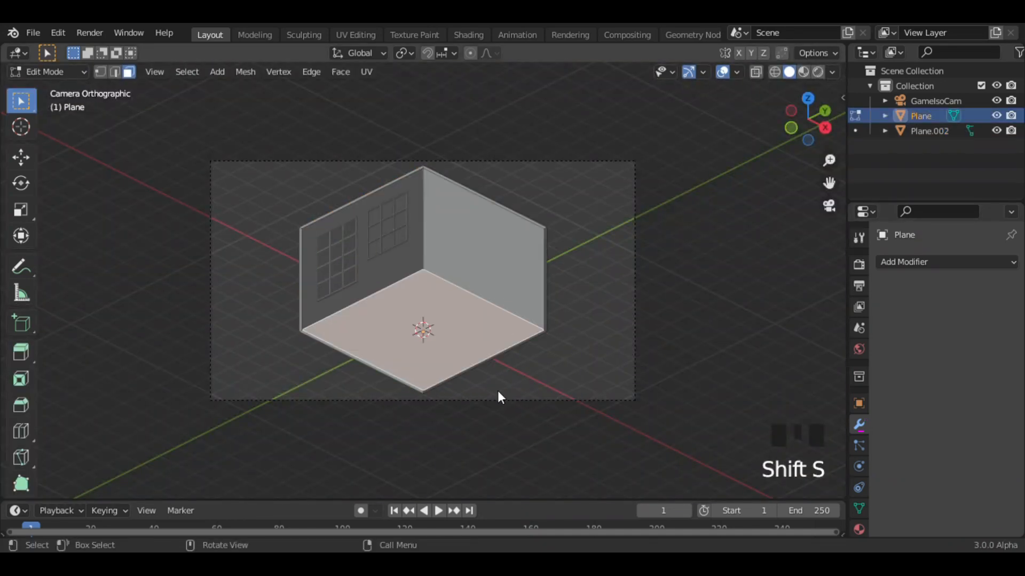
Add a plane at the 3D cursor in the centre of the room's floor
key("Tab")
key("shift+a")
left_click(537, 266)
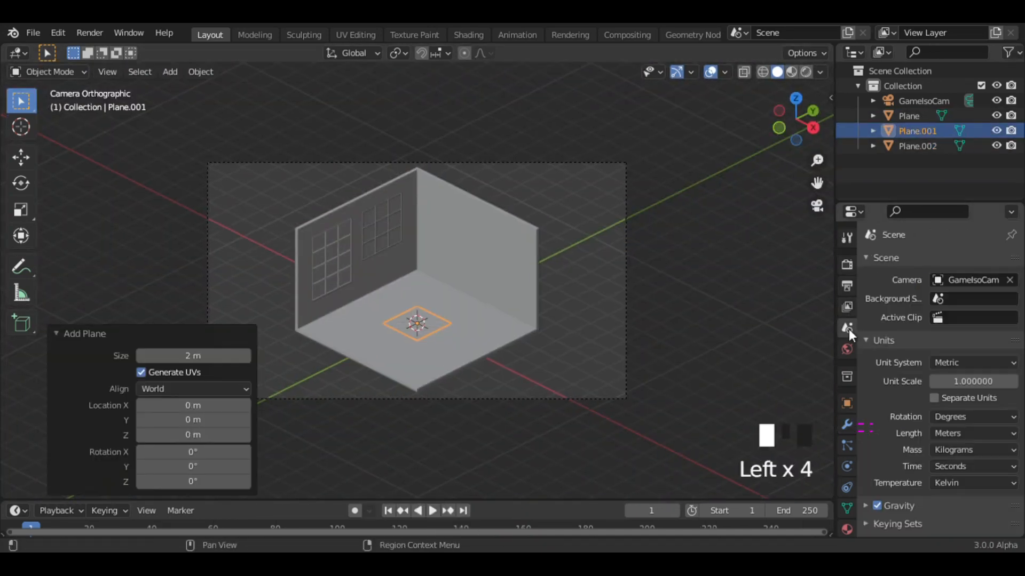
Set the scene's length unit to centimetres
left_click(849, 349)
left_click(848, 376)
left_click(849, 402)
left_click(761, 354)
left_click(429, 325)
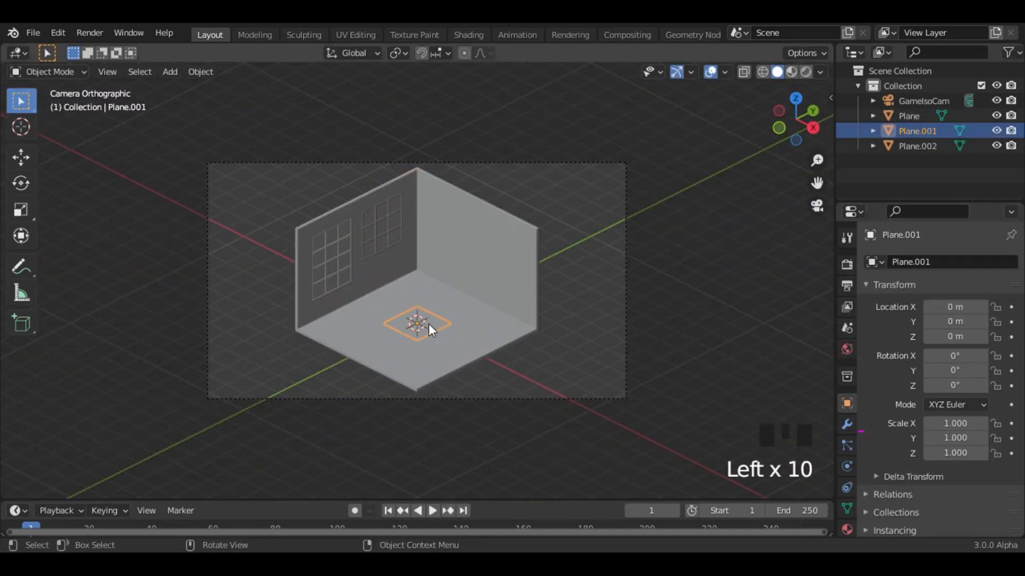
left_click(882, 478)
left_click_drag(1020, 320, 1020, 388)
left_click(847, 265)
left_click(847, 286)
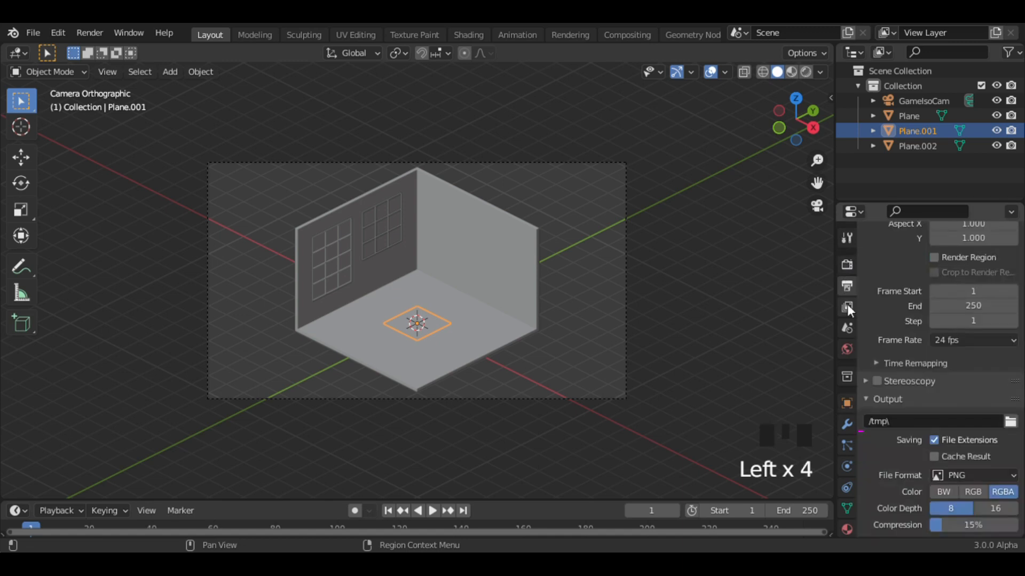
left_click(846, 306)
left_click(846, 326)
left_click(952, 386)
left_click(954, 451)
Set the new plane's Y dimension to 133 cm
key("n")
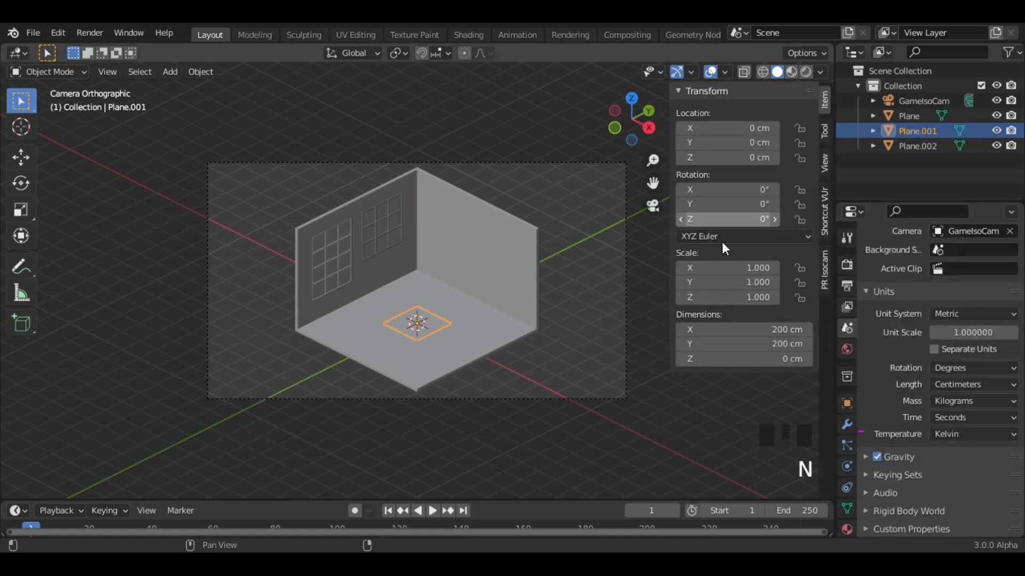
left_click(766, 350)
type("133")
key("Return")
Rotate the plane 90° about the Z axis and scale it up to the bed's footprint
type("nrz90")
key("Return")
key("s")
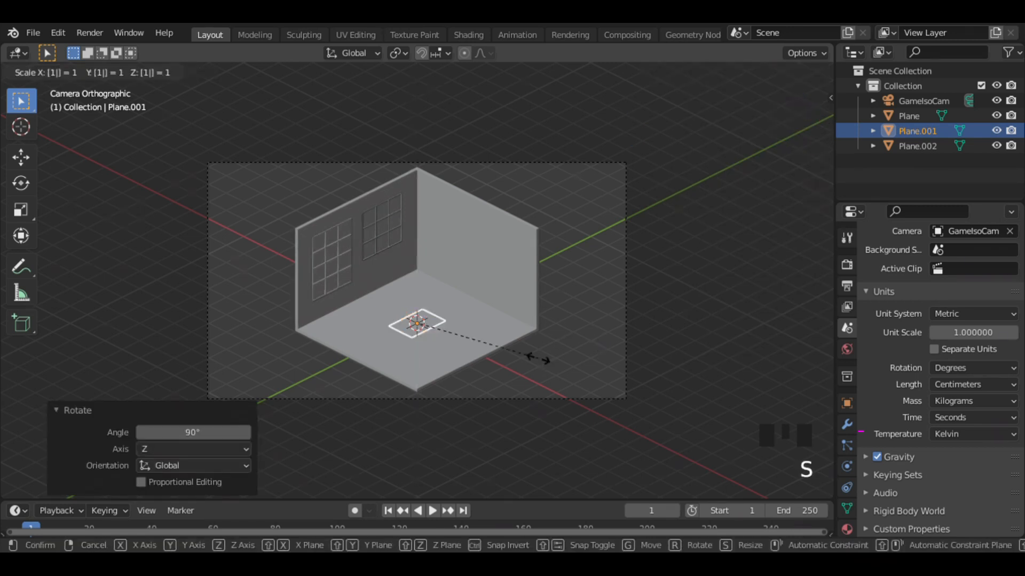
key("Return")
key("g")
key("y")
right_click(544, 363)
Show the scene in wireframe from the top and set the length unit to metres
left_click(762, 73)
key("KP_7")
key("g")
key("y")
right_click(725, 242)
left_click(960, 384)
left_click(953, 437)
Move the plane 1.15 m along Y and 1.6 m along X towards the back wall
type("gy1.14")
key("Return")
type("gx")
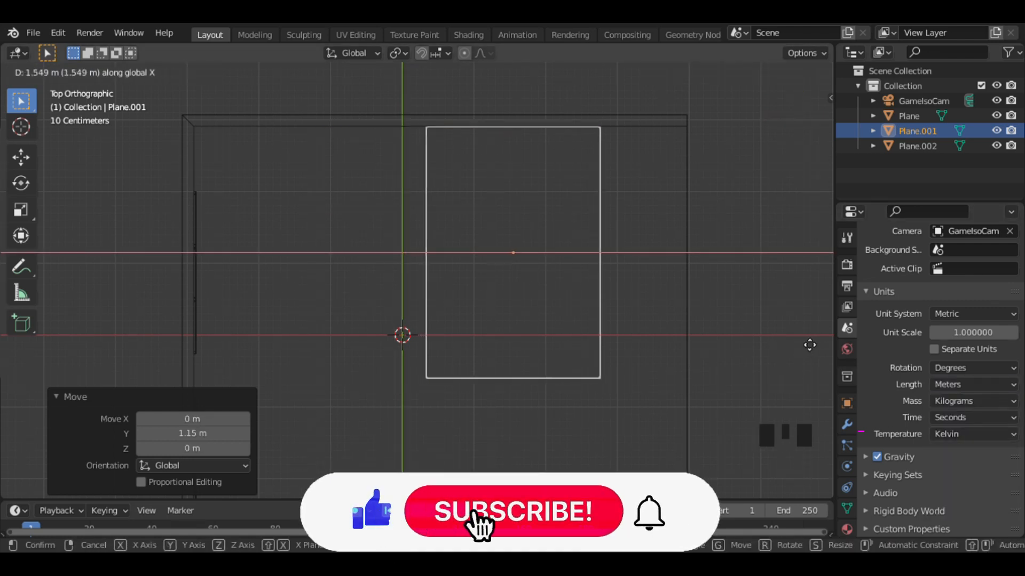
type("1.6")
key("Return")
Raise the plane 0.325 m along Z above the floor
middle_click_drag(802, 231, 664, 288)
key("g")
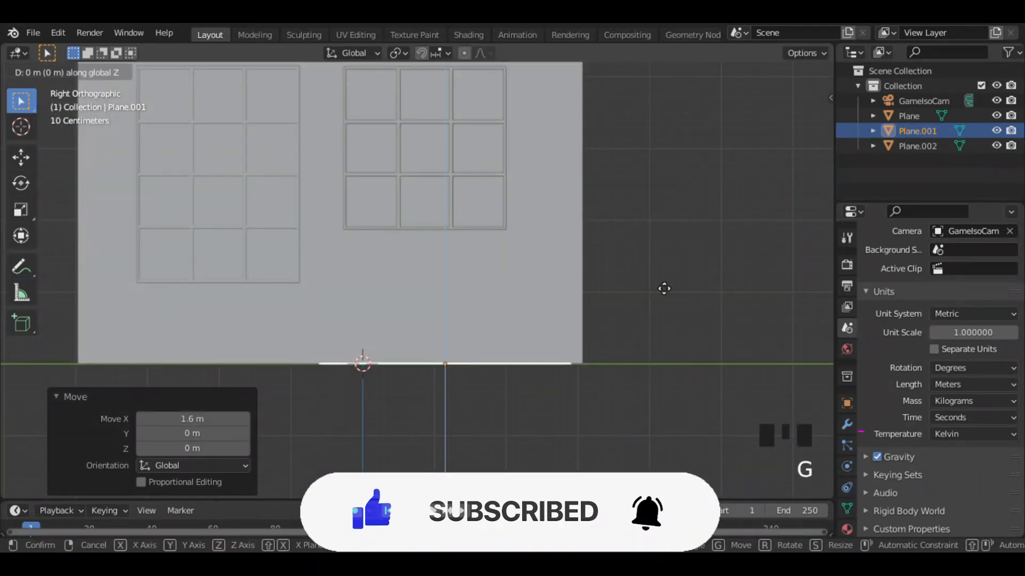
type("5")
key("Return")
Extrude the plane's face 0.2 m upwards to form the bed base
middle_click_drag(664, 289, 712, 331)
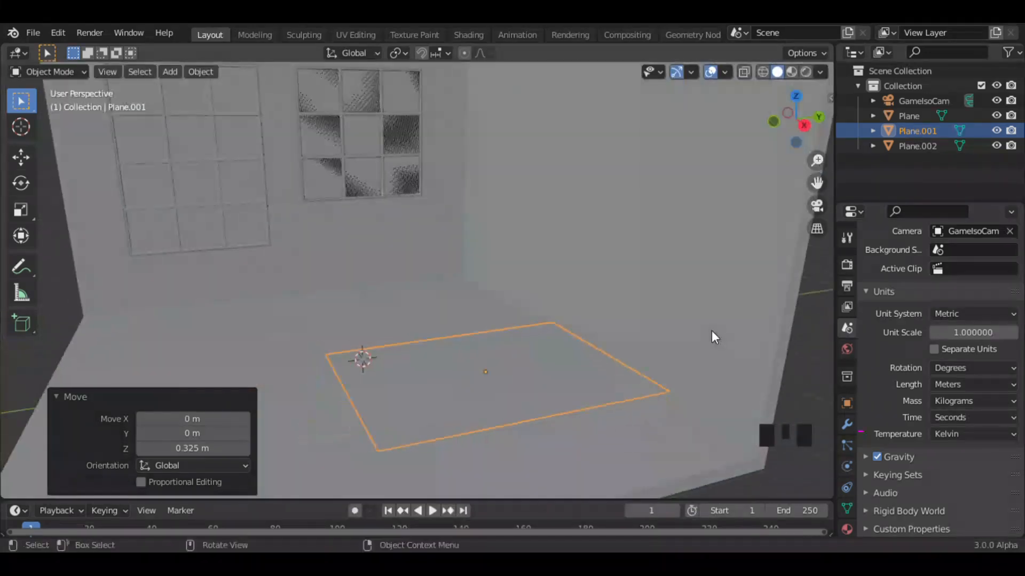
key("Tab")
type("e")
type("0.2")
key("Return")
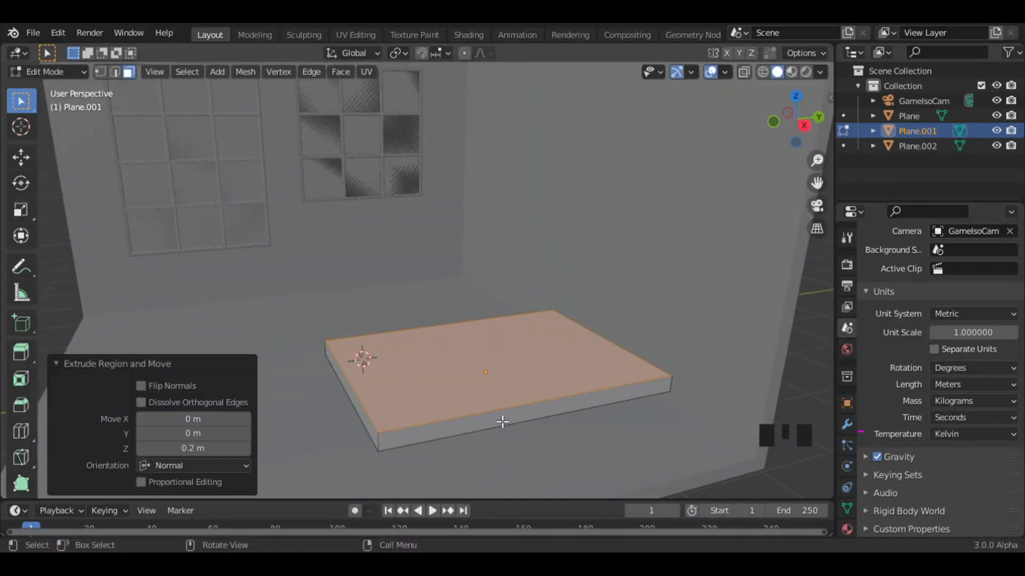
Bevel the two vertical corner edges at the foot of the bed base by about 0.235 m with 13 segments
left_click(398, 442)
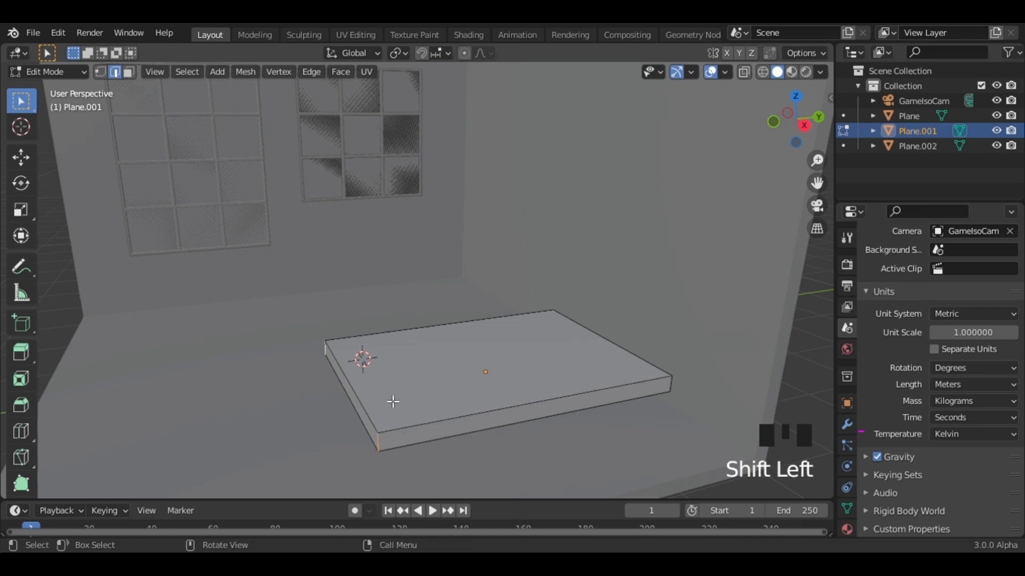
key("ctrl+b")
left_click(496, 396)
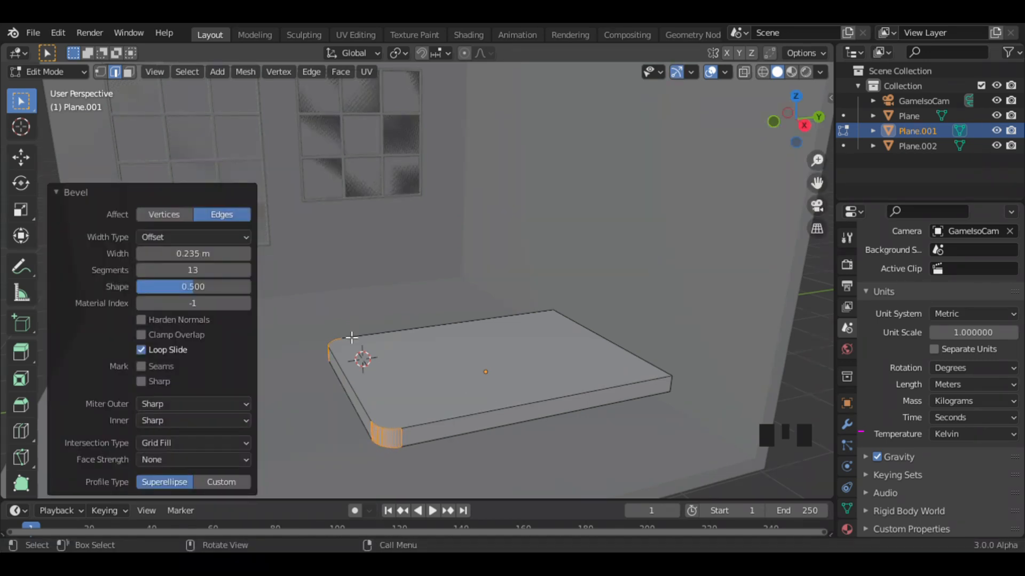
Add a Bevel modifier with an amount of 0.02 m and 5 segments to the bed base and apply it
middle_click_drag(702, 180, 848, 425)
key("Tab")
left_click(847, 425)
left_click(940, 262)
left_click(764, 319)
middle_click_drag(738, 356, 970, 391, "ctrl")
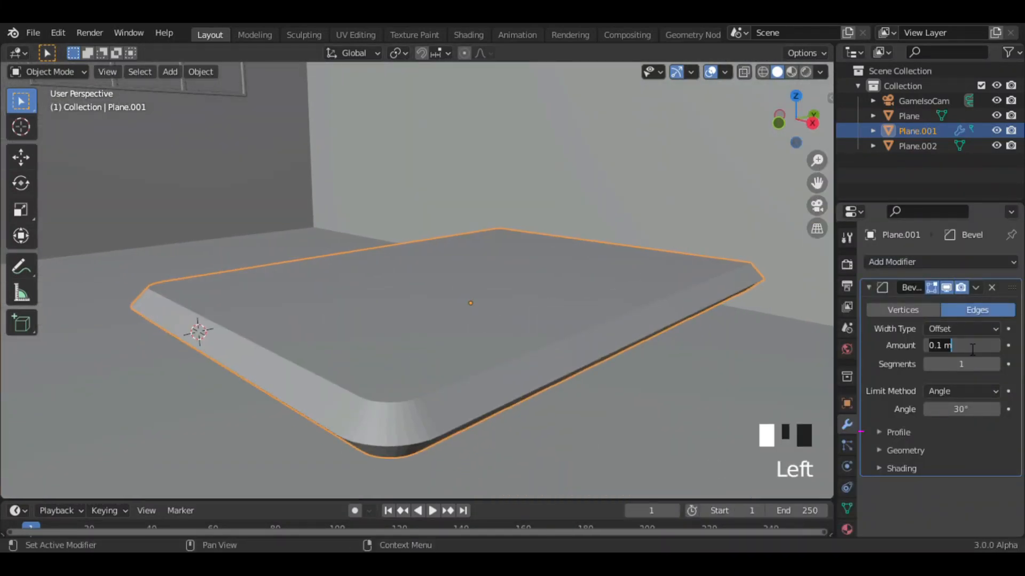
key("Return")
left_click(996, 366)
left_click(995, 365)
left_click(996, 366)
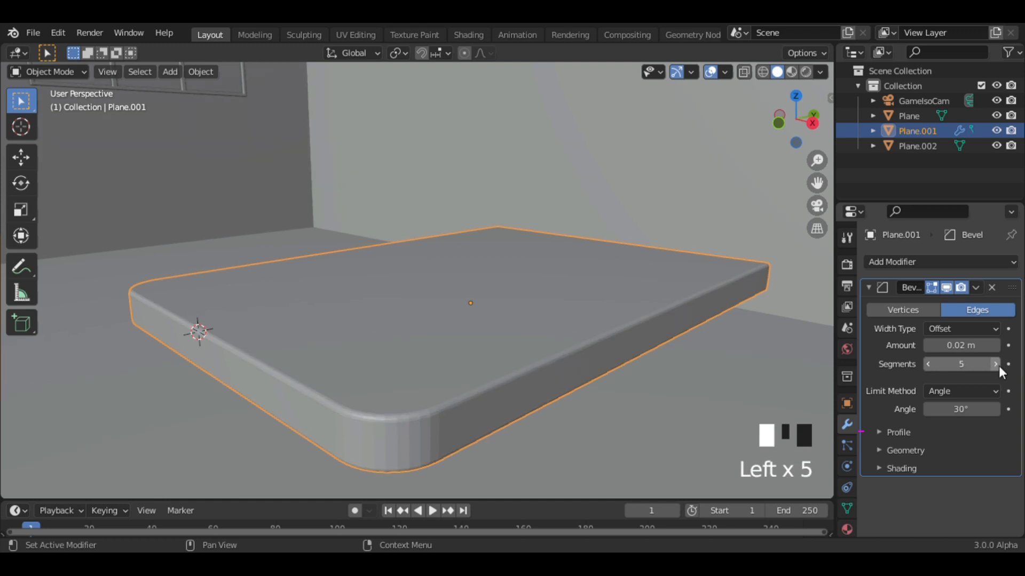
left_click(975, 287)
left_click(956, 303)
Shade the bed base smooth and enable Auto Smooth for its normals
right_click(533, 288)
left_click(533, 288)
right_click(533, 289)
left_click(515, 236)
left_click(846, 508)
scroll(897, 480, "down", 3)
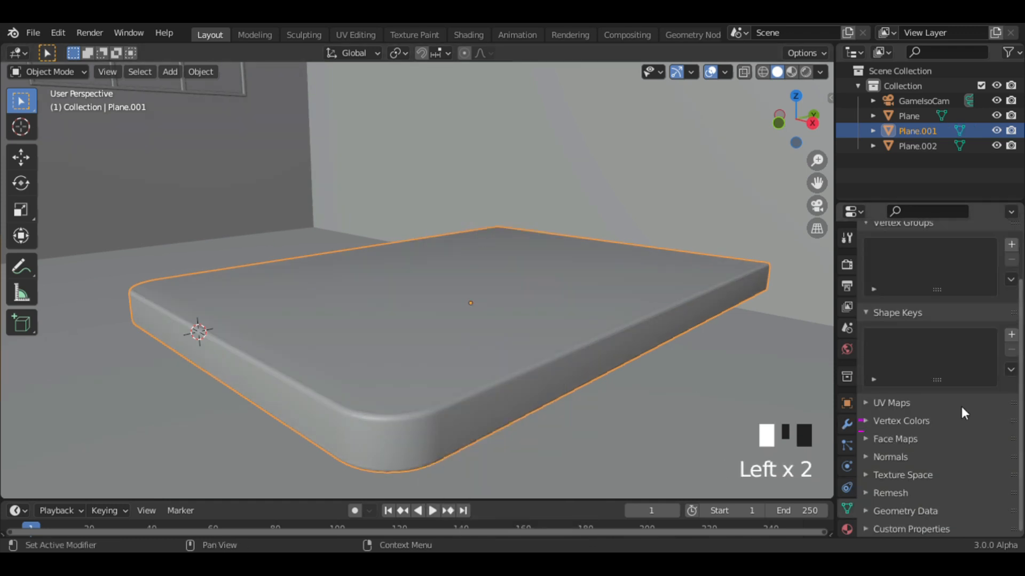
left_click(928, 479)
Set the bed base's origin to its geometry and snap the 3D cursor to it
middle_click_drag(589, 332, 565, 350)
key("shift+s")
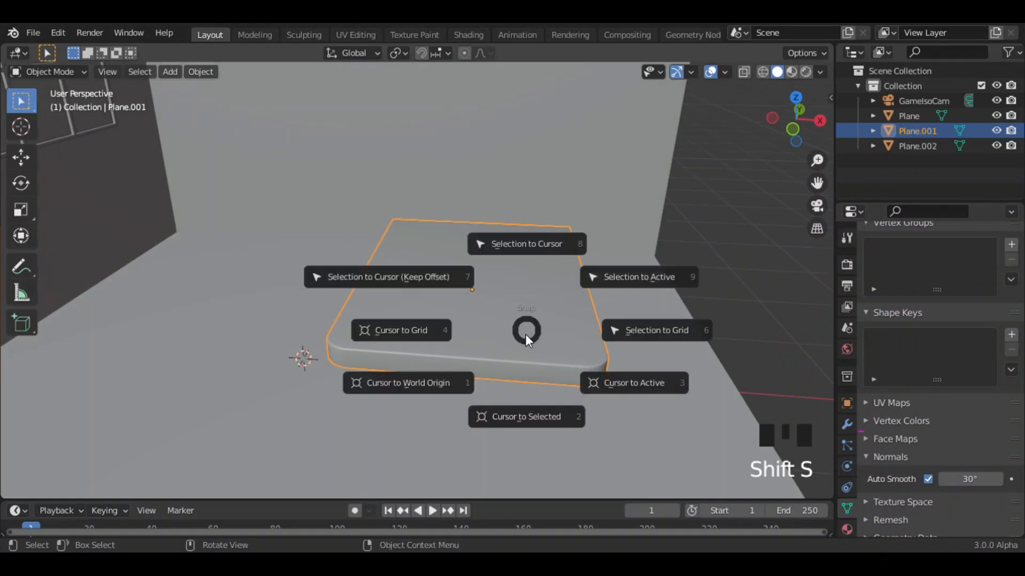
right_click(525, 326)
mouse_move(464, 327)
left_click(581, 344)
key("shift+s")
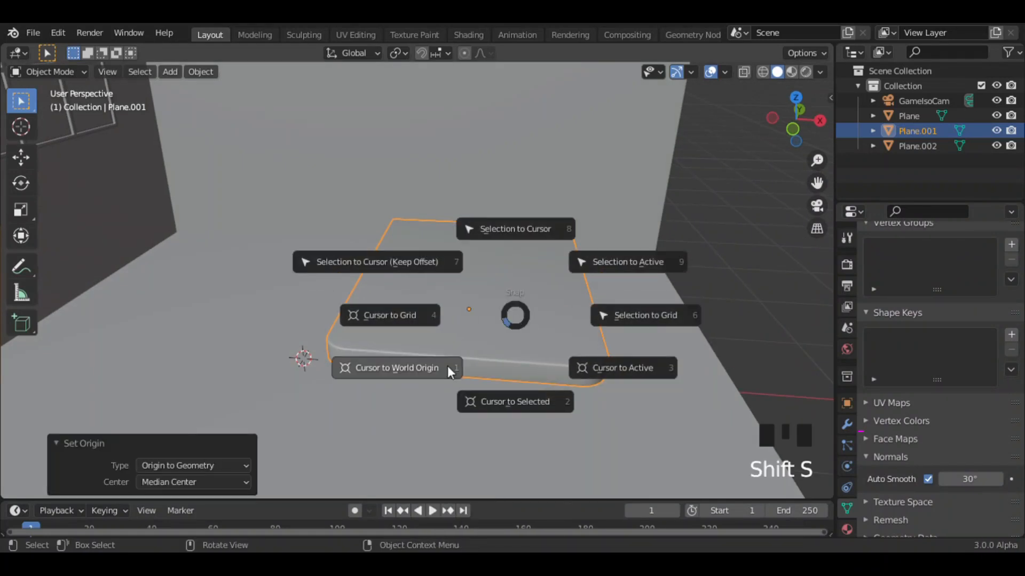
left_click(505, 395)
Add a plane at the 3D cursor and, from the top view, move it about 1.42 m along Y to the head of the bed
key("shift+a")
mouse_move(449, 251)
left_click(523, 249)
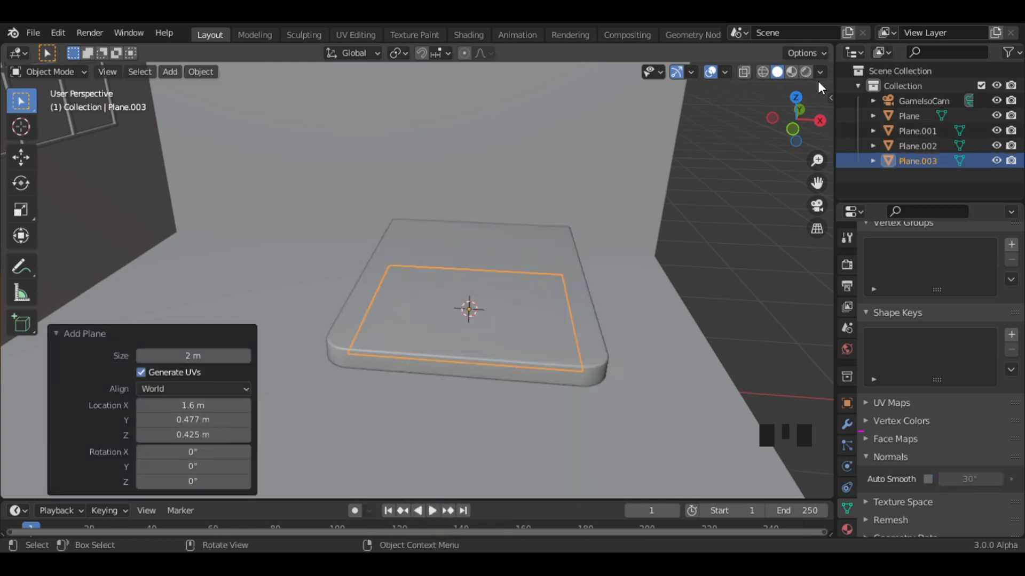
left_click(796, 97)
key("g")
key("y")
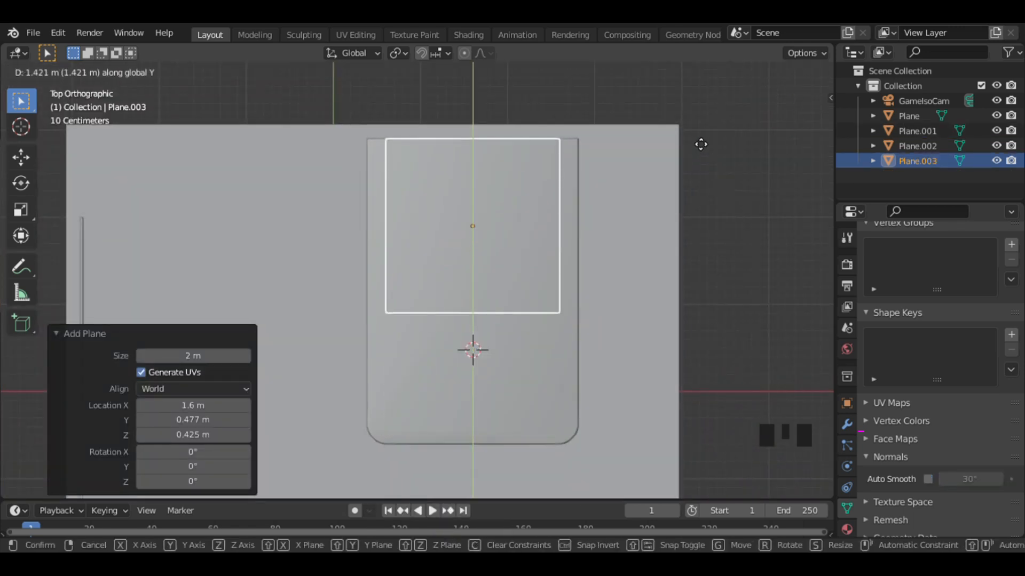
left_click(701, 145)
Move the new plane along Z to the bed base's top surface and select its foot-side edge in Edit Mode
key("Tab")
key("Tab")
key("g")
key("z")
left_click(535, 345)
key("Tab")
left_click(521, 331)
key("g")
key("y")
right_click(520, 382)
Scale the mattress plane by 1.08 along X in Object Mode
key("Tab")
type("sx1.08")
key("Return")
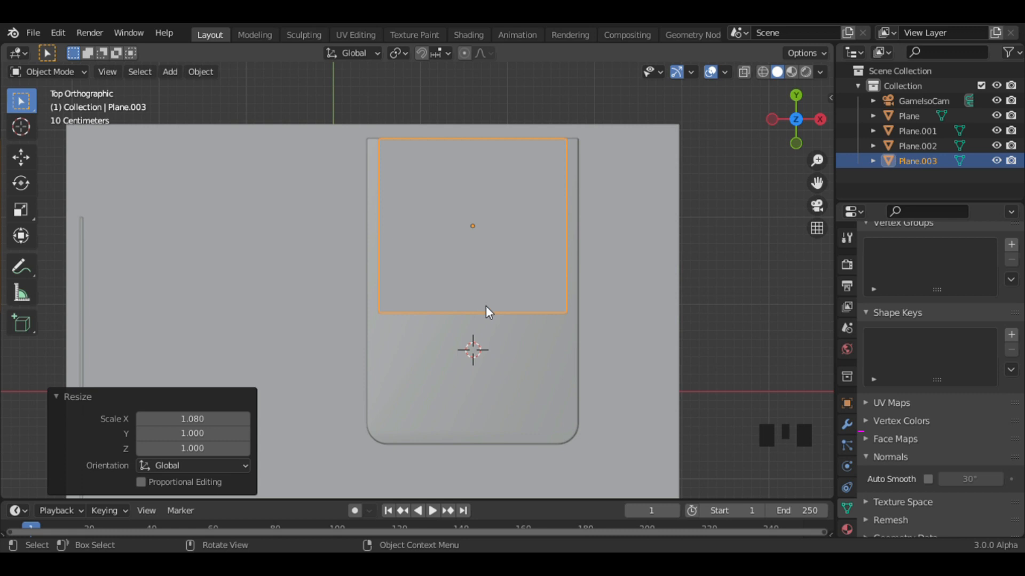
Move the mattress plane's foot-side edge -1.3 m along Y to lengthen it over the bed base
key("Tab")
key("g")
key("y")
key("Return")
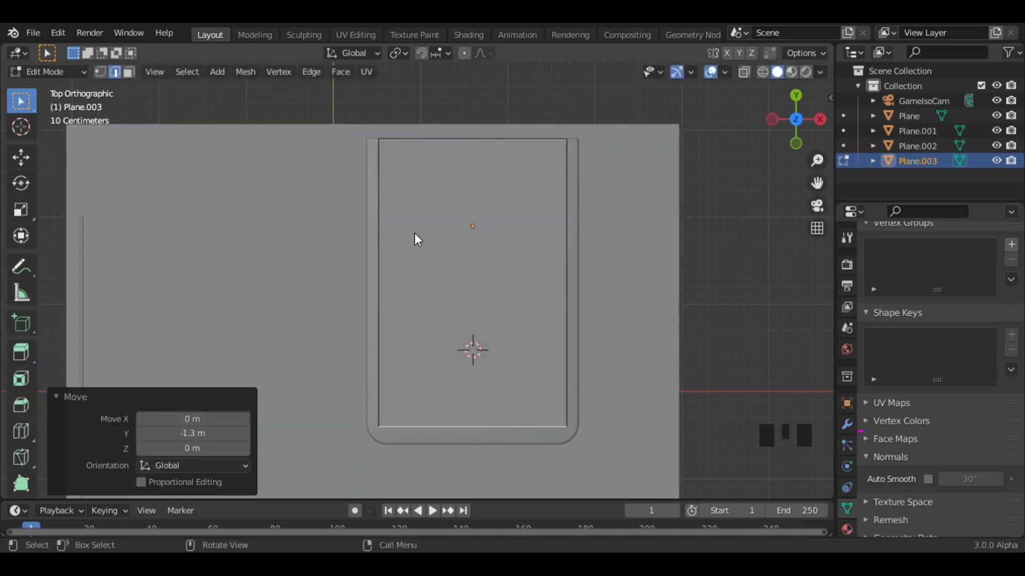
key("Tab")
Extrude the mattress plane 0.3 m upwards into a block
middle_click_drag(652, 232, 670, 421)
key("Tab")
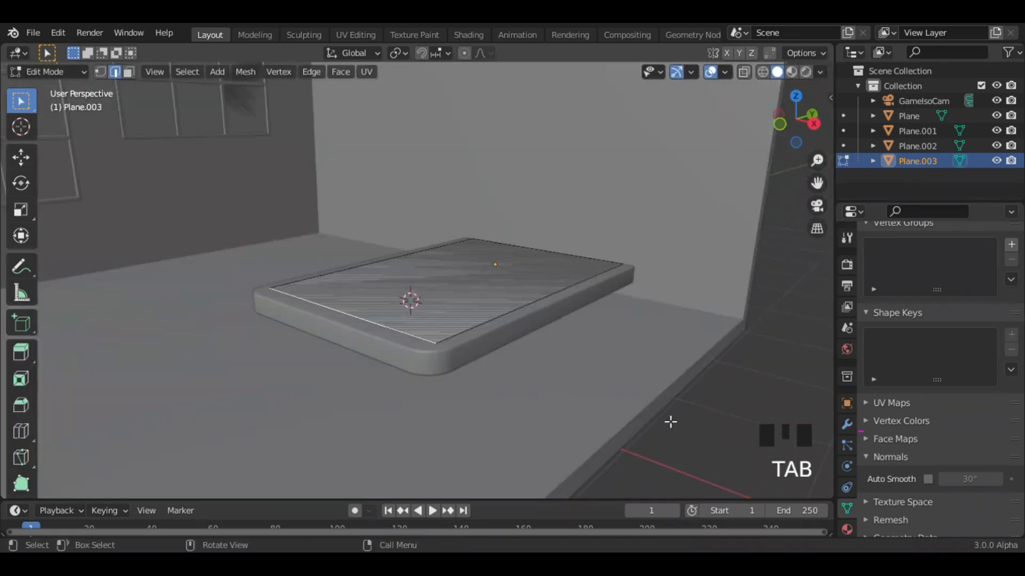
key("e")
type("0.3")
key("Return")
key("Tab")
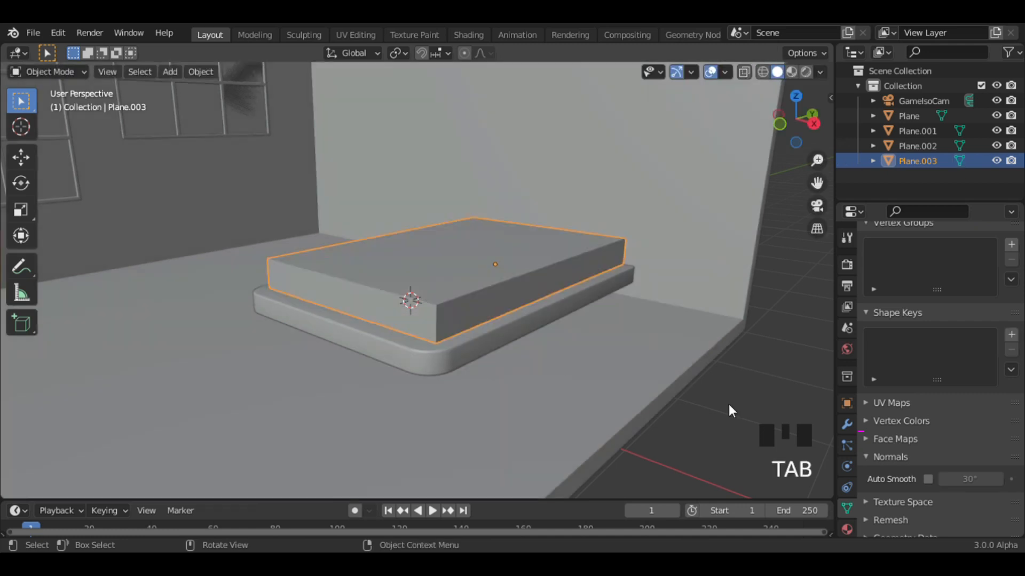
Add a Bevel modifier to the mattress block and apply the block's rotation and scale
left_click(846, 424)
left_click(886, 262)
left_click(753, 316)
key("ctrl+a")
left_click(451, 337)
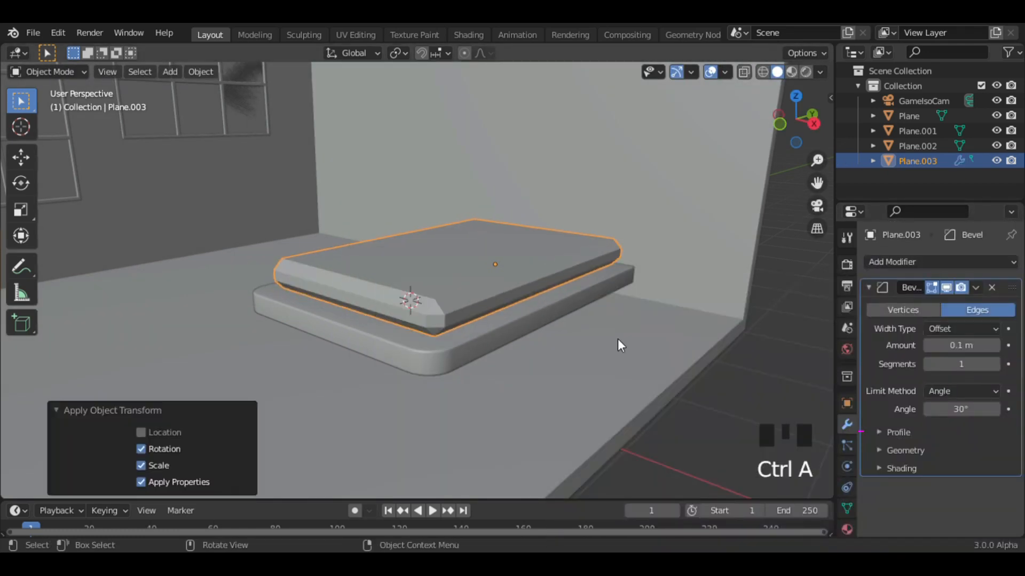
Set the mattress bevel amount to 0.15 m and increase its segments for rounded edges
left_click(971, 349)
type("0.15")
key("Return")
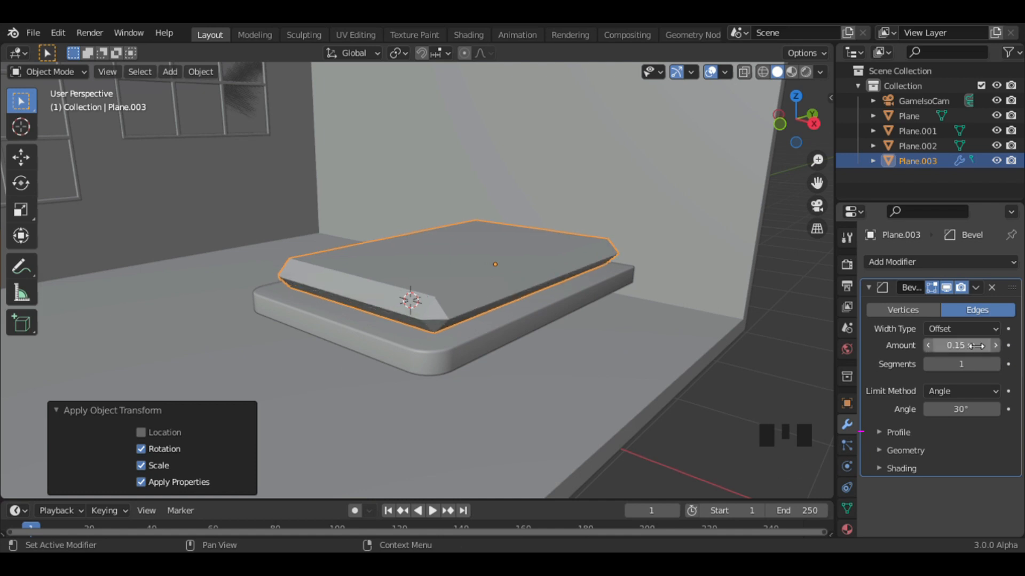
double_click(993, 364)
triple_click(993, 364)
double_click(994, 364)
double_click(994, 364)
Apply the mattress's Bevel modifier and move the mattress -0.05 m along Z onto the base
left_click(683, 345)
mouse_move(796, 119)
left_mouse_down()
mouse_move(828, 119)
mouse_move(809, 119)
left_mouse_up()
left_click(545, 267)
left_click(975, 288)
left_click(939, 307)
type("gz-0.05")
key("Return")
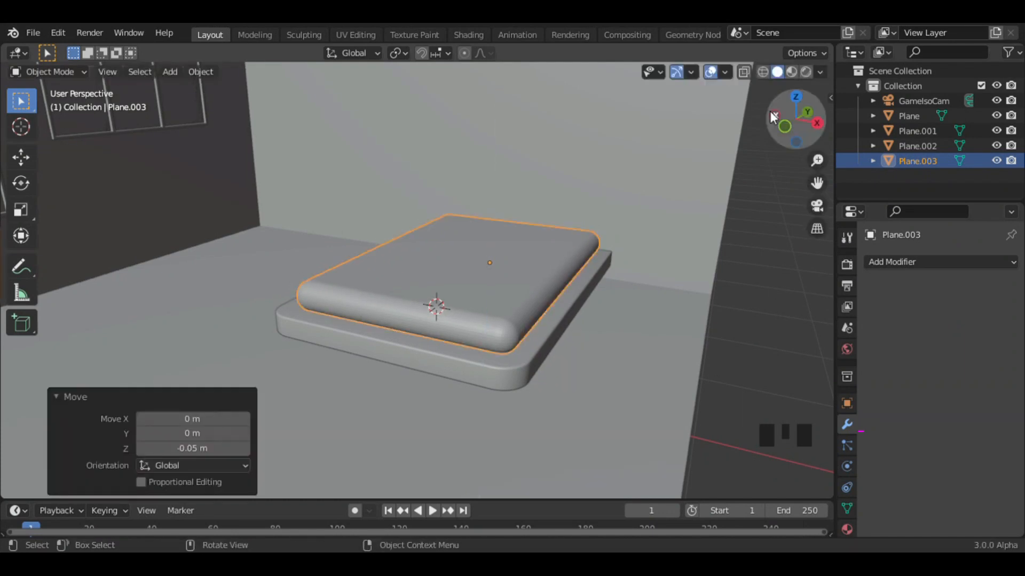
In the window mesh, select the smaller window's linked geometry and move it about 0.0036 m along X
left_click_drag(773, 117, 745, 94)
left_click(720, 172)
middle_click_drag(719, 172, 302, 149)
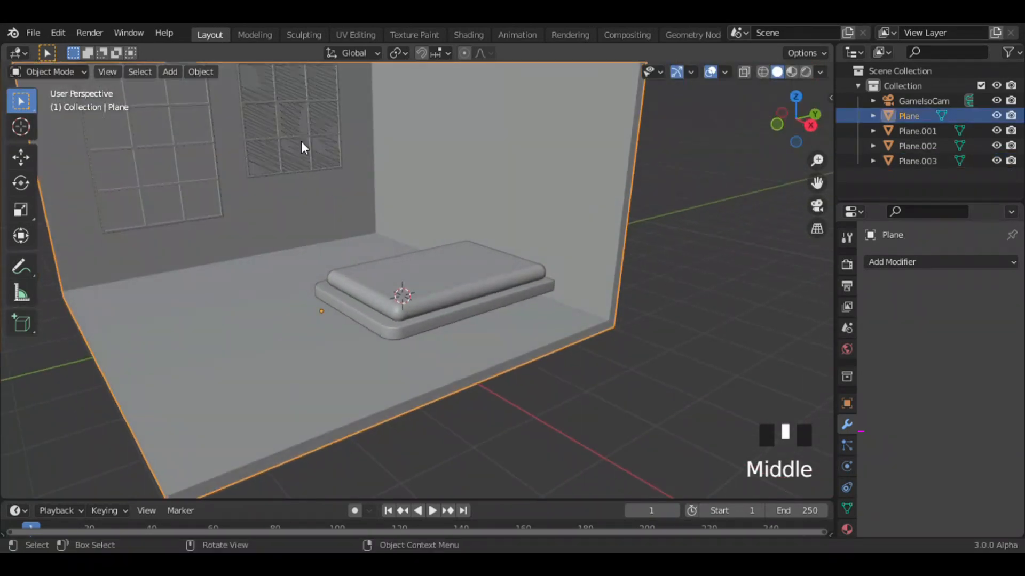
left_click(302, 149)
key("Tab")
left_click(287, 144)
key("ctrl+semicolon")
left_click(286, 165)
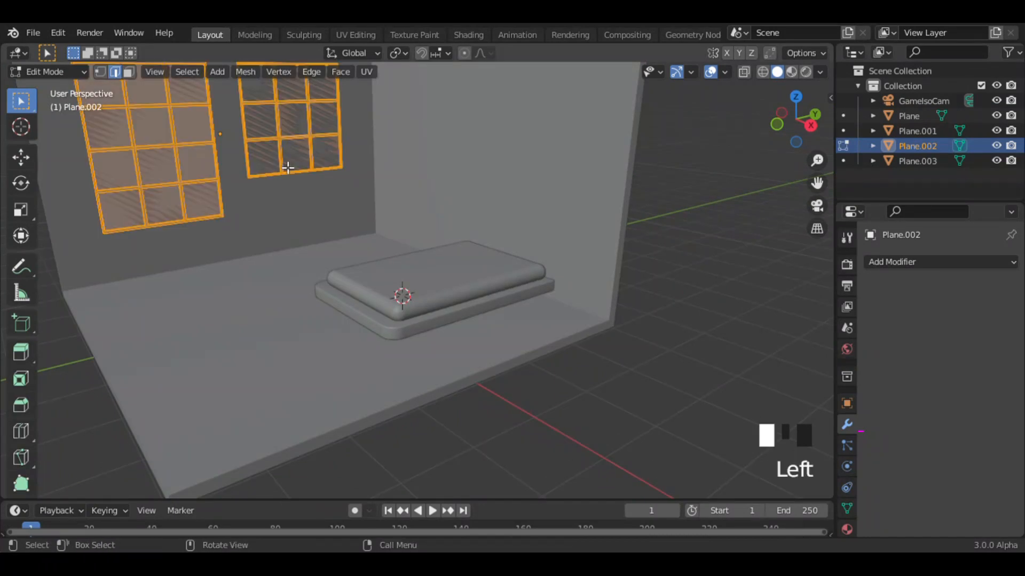
key("ctrl+l")
key("g")
key("x")
left_click(336, 179)
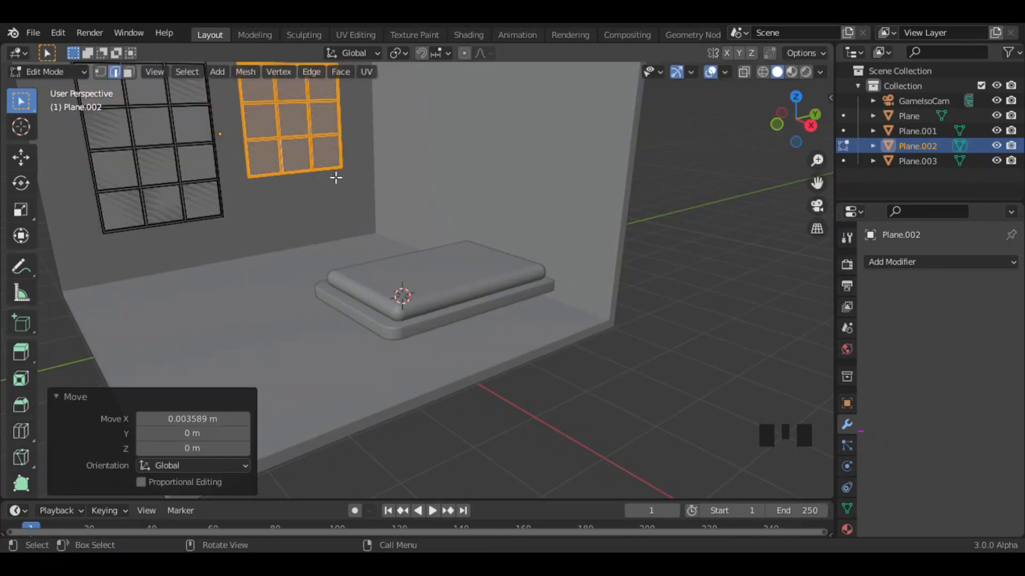
Select the larger window's linked geometry, nudge it clear of the wall and leave Edit Mode
left_click(158, 172)
key("ctrl+l")
key("g")
left_click(158, 171)
key("Tab")
From the camera view, add a cube at the 3D cursor and scale it by 0.28
middle_click_drag(626, 245, 720, 226)
left_click(814, 212)
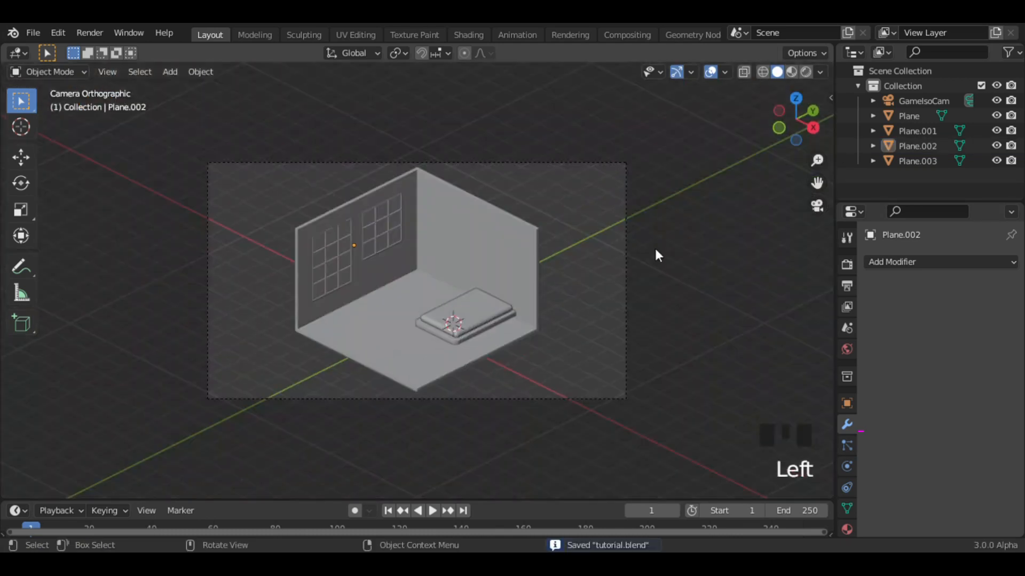
key("shift+a")
left_click(460, 258)
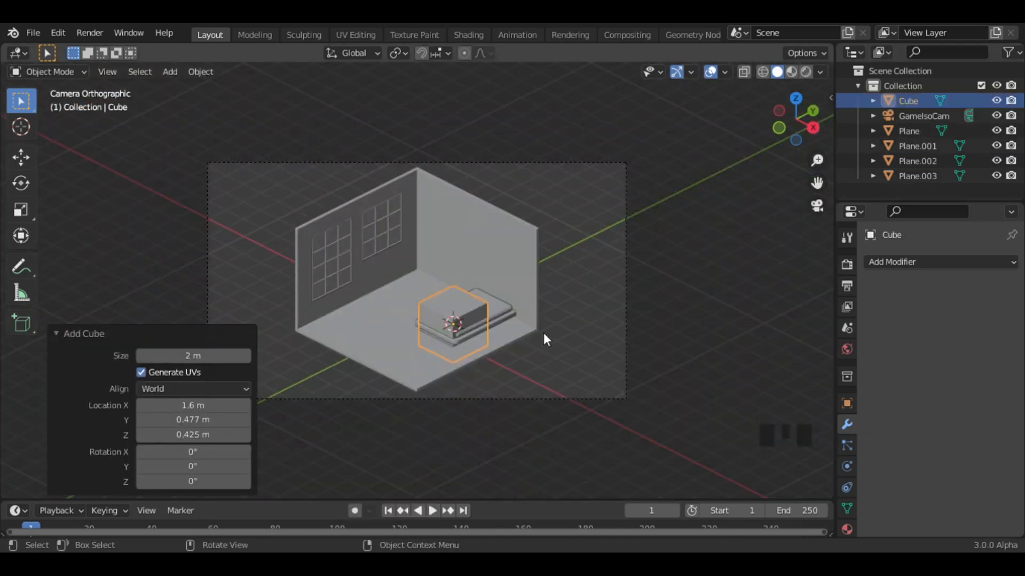
type("s.28")
key("Return")
In the right wireframe view, move the cube 0.015 m along Z
left_click(813, 128)
left_click(744, 72)
left_click(762, 72)
key("g")
left_click(699, 255)
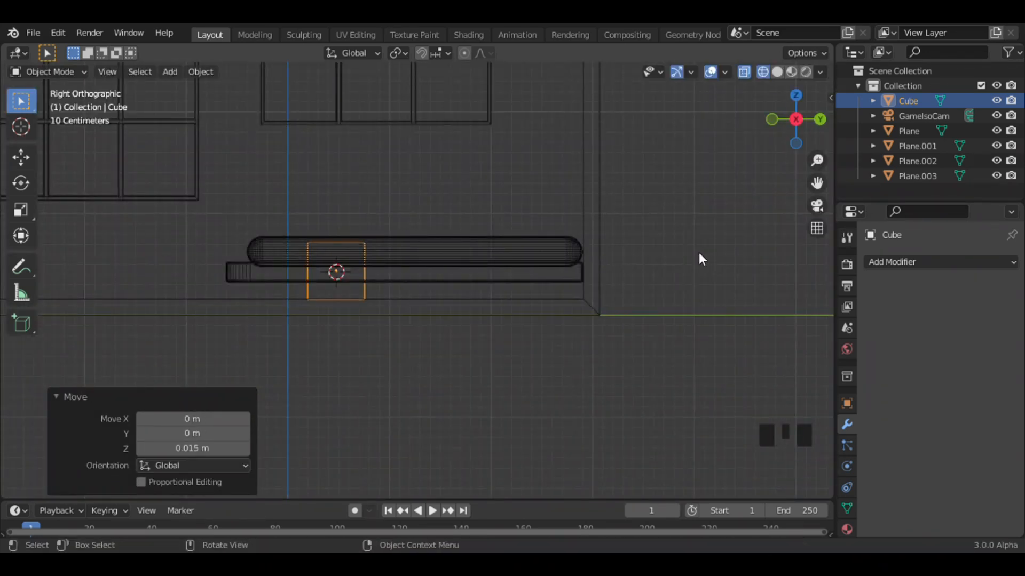
In Edit Mode, move the cube's geometry about 1.38 m along X so it sits beside the bed
key("Tab")
left_click_drag(777, 144, 780, 131)
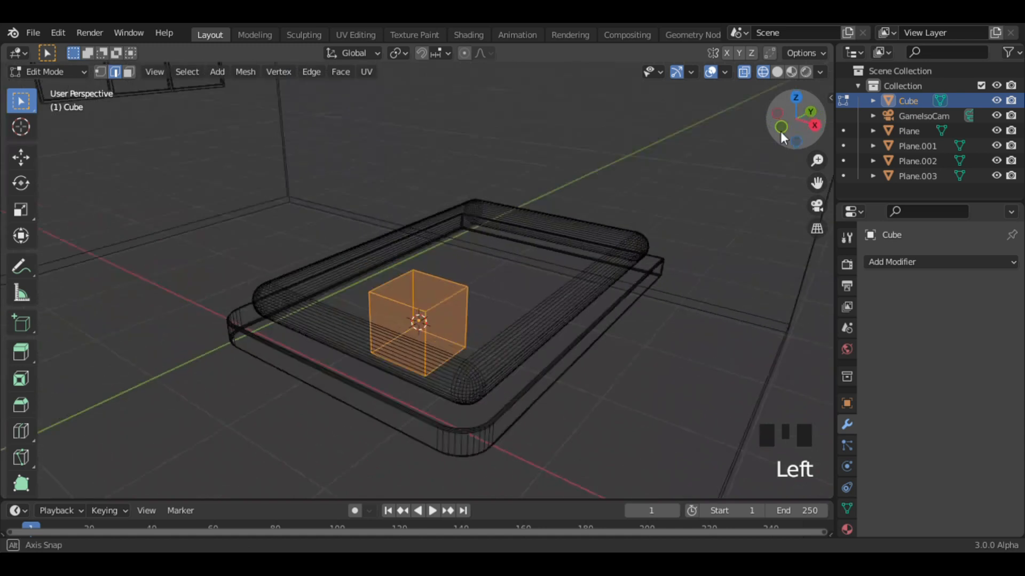
middle_click_drag(780, 131, 620, 279, "ctrl")
key("g")
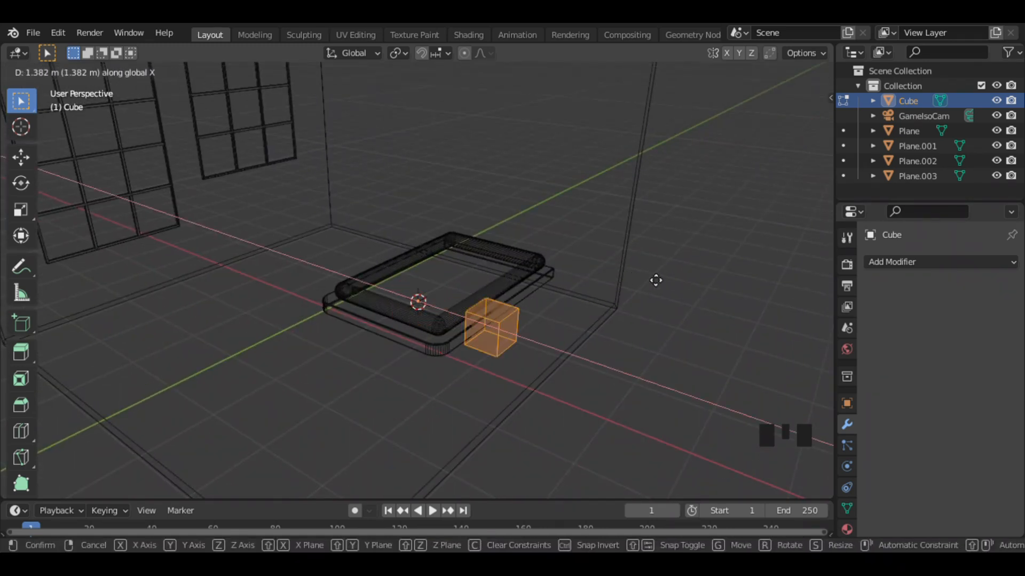
left_click(655, 280)
Add a Mirror modifier on the X axis to the cube for a matching nightstand across the bed
left_click(907, 262)
left_click(734, 403)
left_click(907, 262)
left_click(746, 433)
Scale the nightstand cube by 1.66 along X and 1.2 along Y
middle_click_drag(681, 361, 554, 326)
key("s")
key("x")
left_click(674, 354)
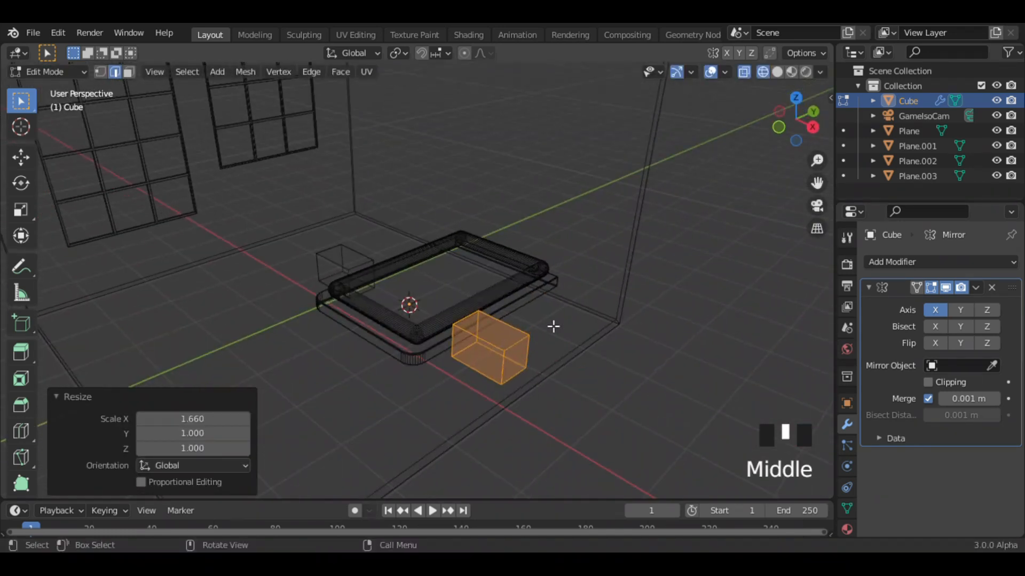
type("sy1.2")
key("Return")
Move the nightstand geometry 2.093 m along Y to the wall at the head of the bed
middle_click_drag(741, 317, 683, 309)
key("g")
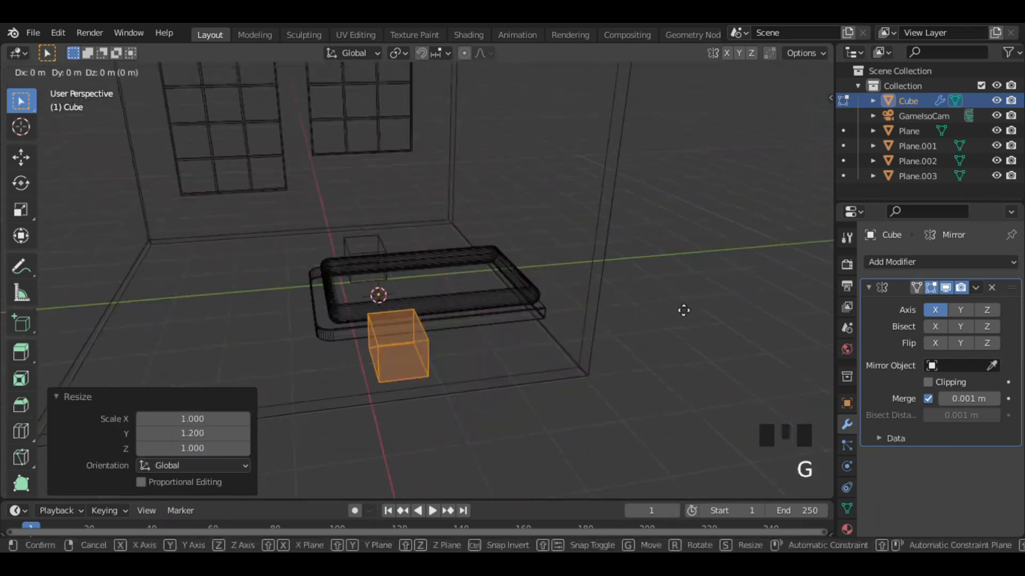
key("y")
type("3")
key("Return")
left_click(801, 131)
left_click_drag(816, 160, 817, 128)
middle_click_drag(788, 193, 806, 210)
left_click_drag(817, 160, 817, 171)
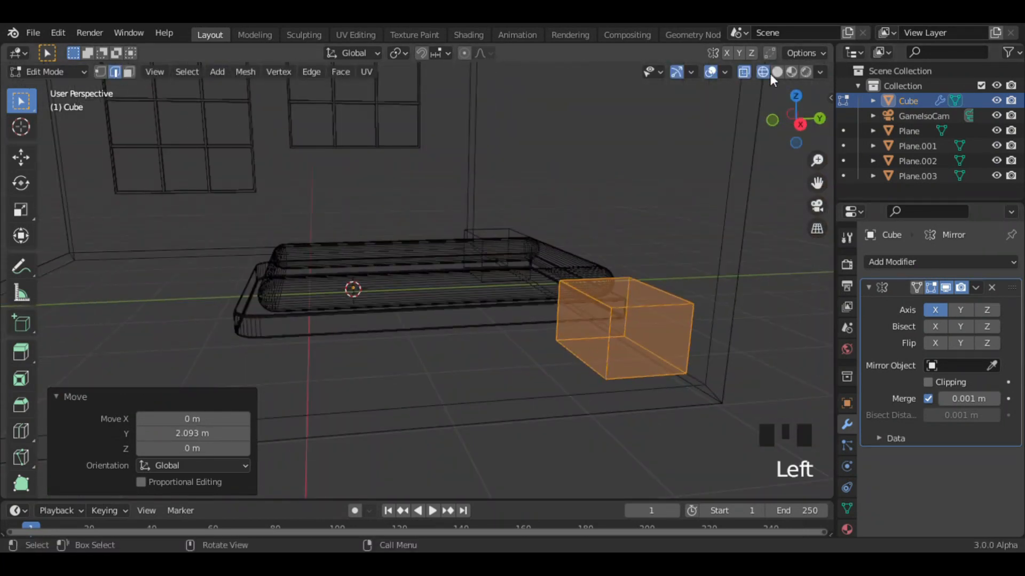
In solid view, duplicate the nightstand's front face in place and split the copy with a centred horizontal loop cut
left_click(776, 72)
key("3")
left_click(593, 336)
key("shift+d")
right_click(627, 355)
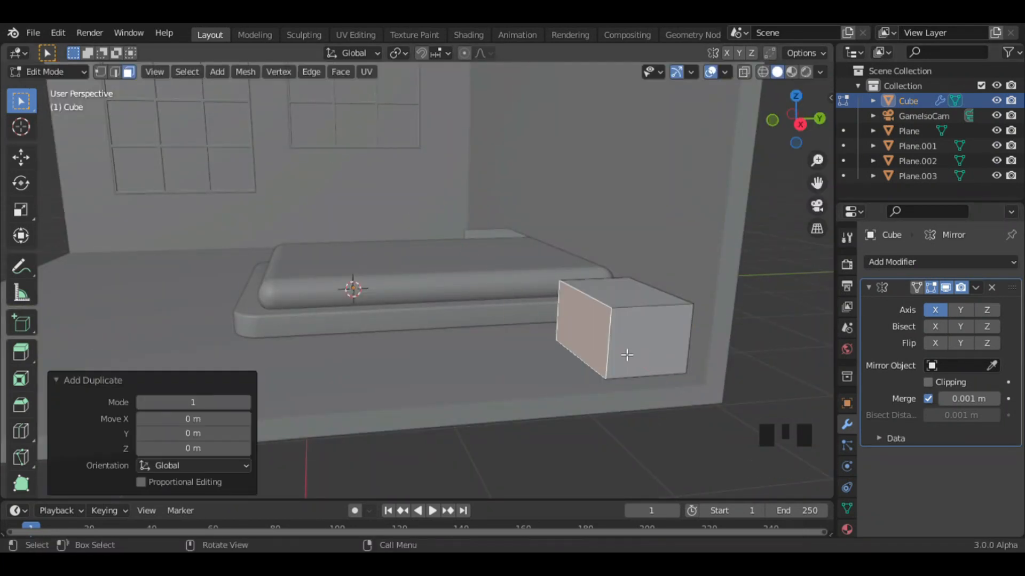
key("ctrl+r")
left_click(604, 341)
right_click(606, 336)
Select both halves of the front face, set the pivot to Active Element and inset them individually by 0.1 m
middle_click_drag(640, 327, 438, 327, "shift")
middle_click_drag(437, 327, 492, 327)
left_click(488, 315)
left_click(486, 341, "shift")
left_click(398, 53)
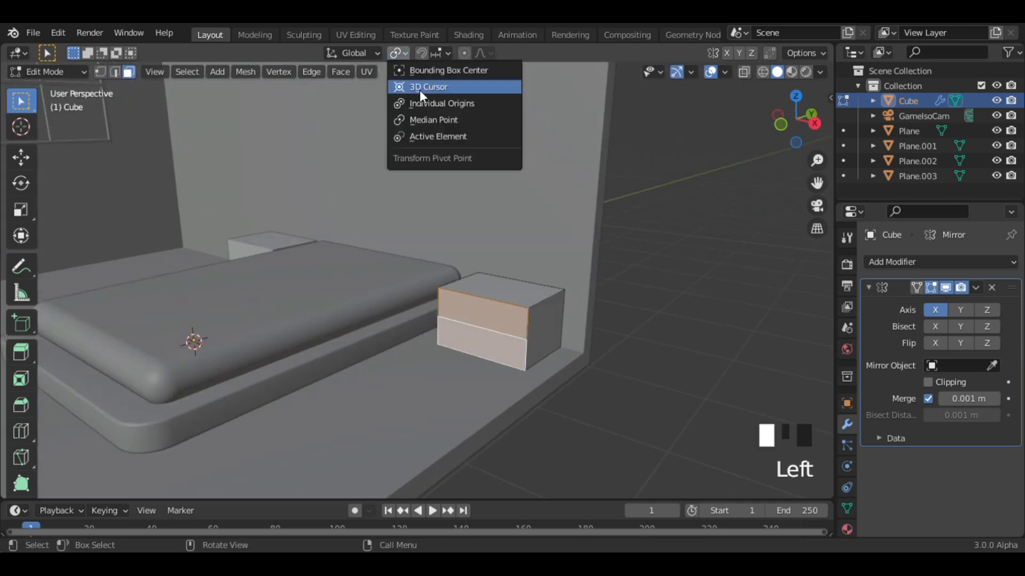
left_click(437, 137)
key("i")
left_click(609, 173)
Move the two inset drawer faces -0.02 m along Y so they protrude from the nightstand
key("g")
key("y")
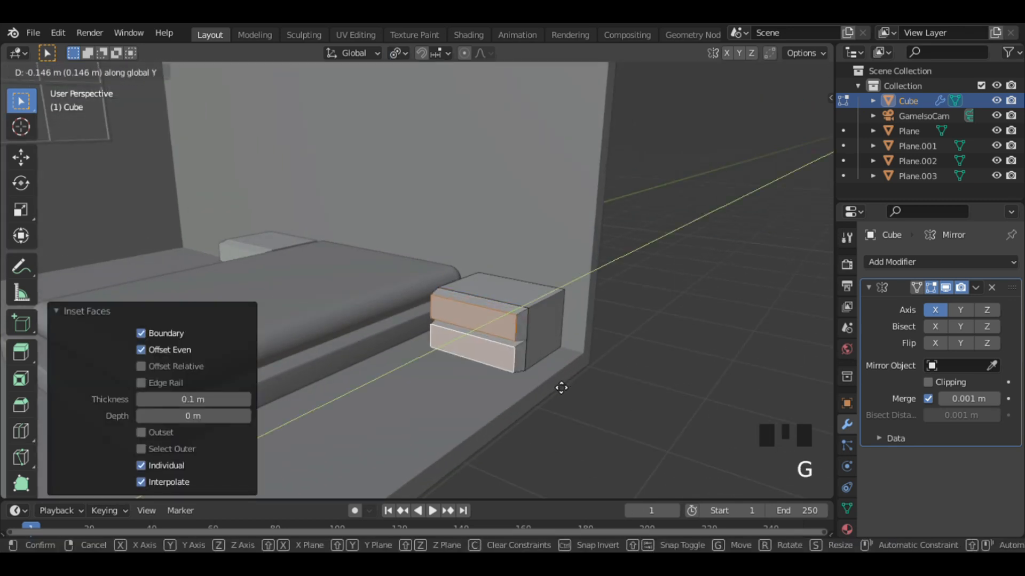
left_click(564, 382)
middle_click_drag(565, 382, 616, 278, "ctrl")
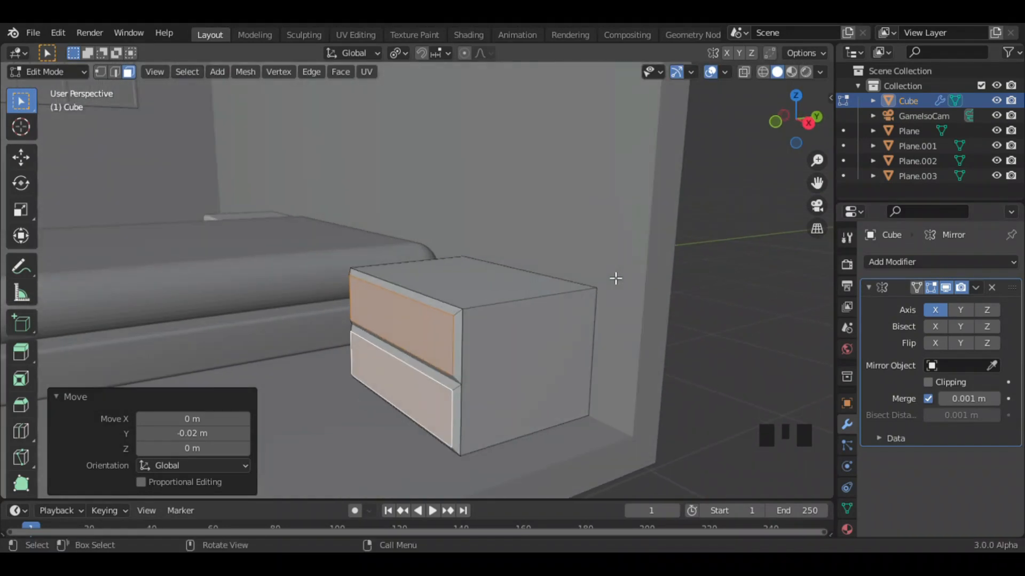
Grow the selection from the upper drawer face, separate it into its own object and leave Edit Mode
left_click(408, 299)
left_click(195, 73)
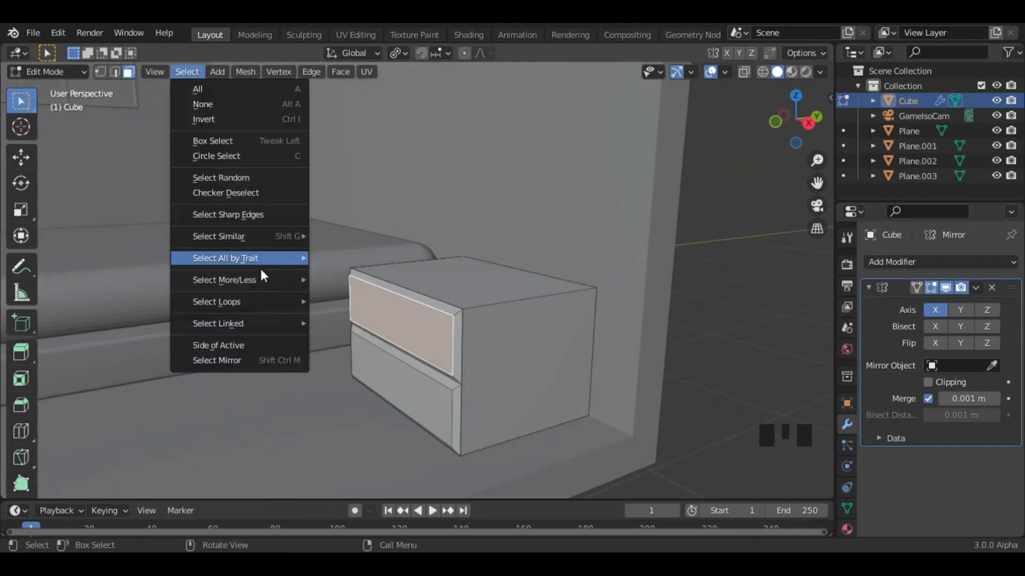
mouse_move(267, 280)
left_click(368, 278)
key("p")
key("s")
key("Tab")
Edit the nightstand, select the lower drawer front's linked geometry and separate it into its own object
left_click(429, 344)
left_click(433, 390)
left_click(533, 393)
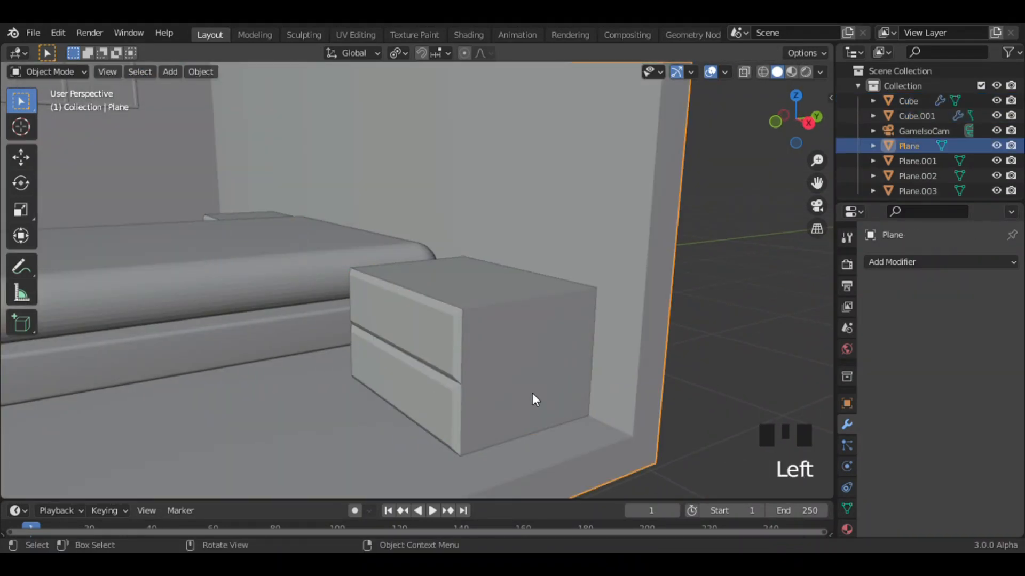
left_click(532, 393)
key("Tab")
left_click(424, 418)
key("ctrl+l")
key("p")
key("s")
key("Tab")
Join the upper and lower drawer fronts into one object and apply its scale
left_click(412, 373, "shift")
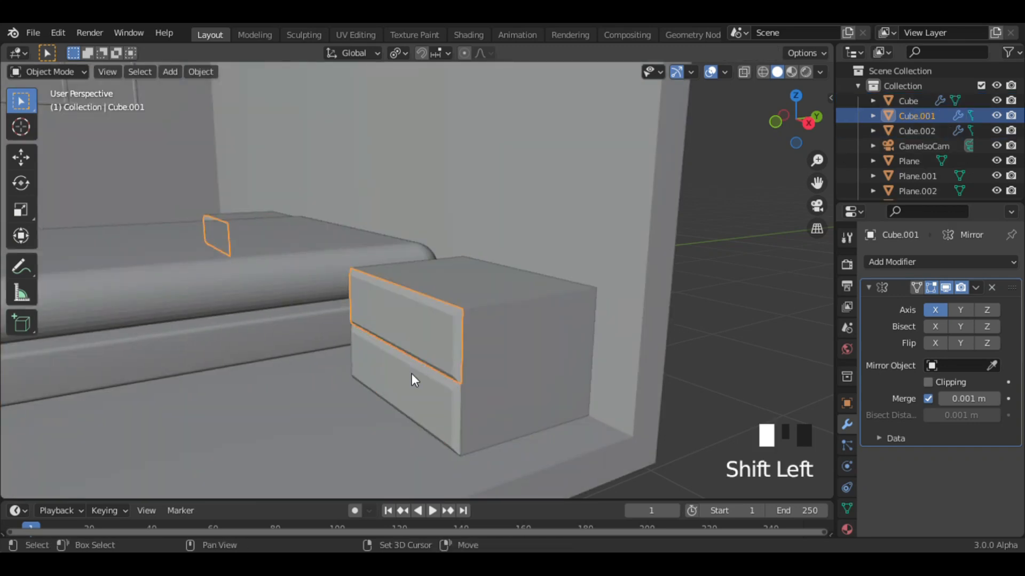
key("ctrl+j")
key("ctrl+a")
left_click(435, 345)
key("Tab")
key("a")
key("Tab")
Give the nightstand body a 0.07 m Bevel modifier and the drawer fronts a 0.02 m one with 6 segments
left_click(540, 316)
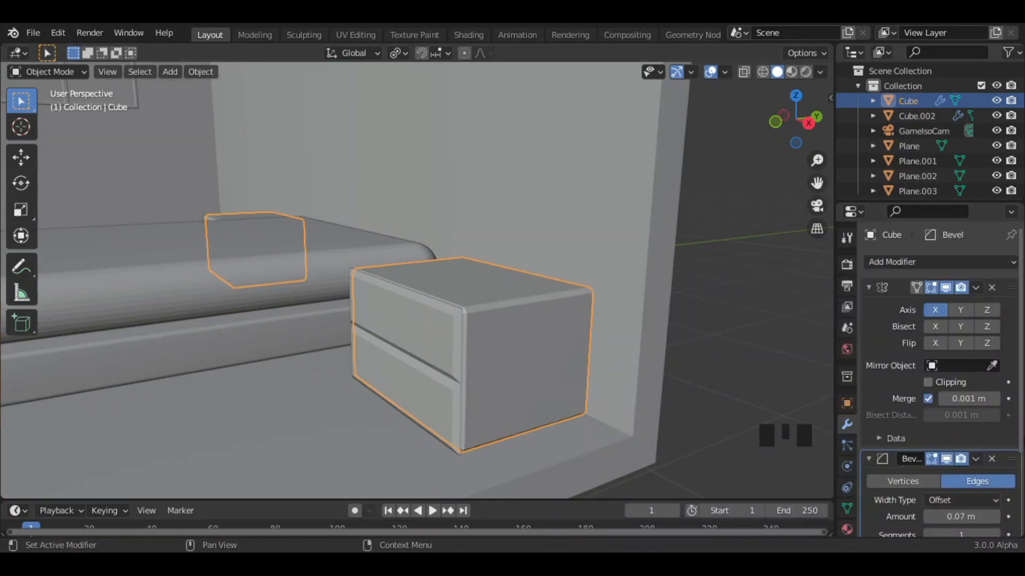
left_click(448, 320)
left_click_drag(961, 517, 982, 517)
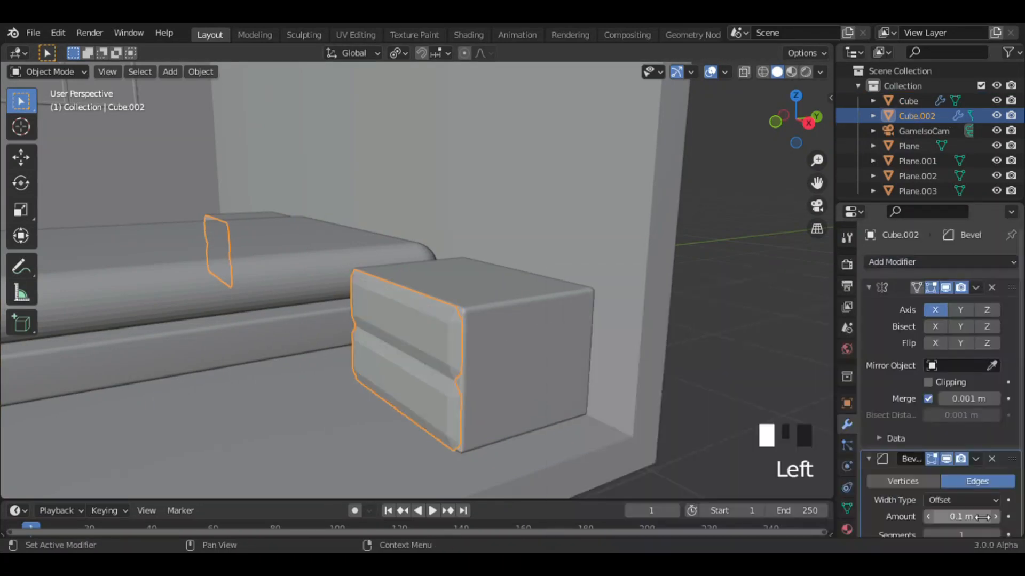
middle_click_drag(674, 321, 683, 234, "ctrl")
left_click(995, 534)
left_click(995, 534)
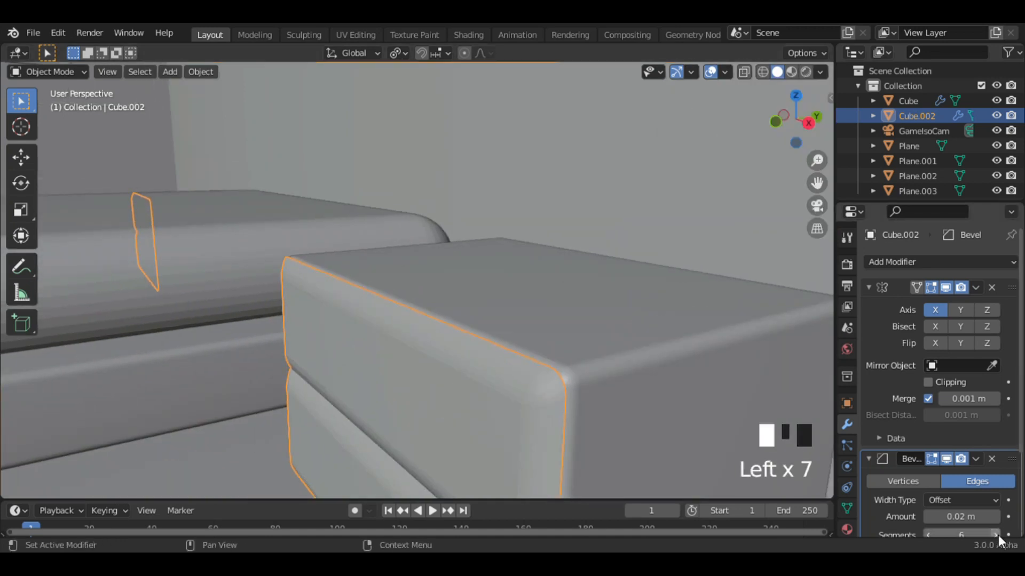
Apply the Mirror and Bevel modifiers on the drawer fronts object
left_click(680, 341)
left_click(534, 374)
left_click(975, 287)
left_click(960, 304)
left_click(975, 288)
left_click(960, 304)
Apply the Mirror and Bevel modifiers on the nightstand body
left_click(680, 341)
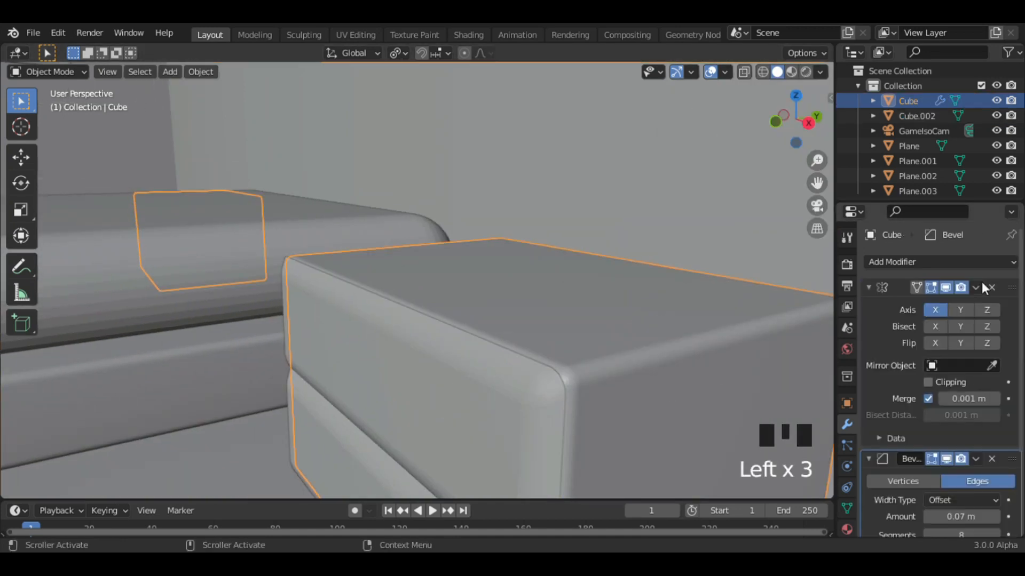
left_click(975, 459)
left_click(975, 287)
left_click(955, 304)
left_click(975, 287)
left_click(955, 304)
From the camera view, join the nightstand bodies and drawer fronts into one object and set its origin to the geometry
middle_click_drag(654, 245, 757, 224)
left_click(816, 206)
left_click(524, 320, "shift")
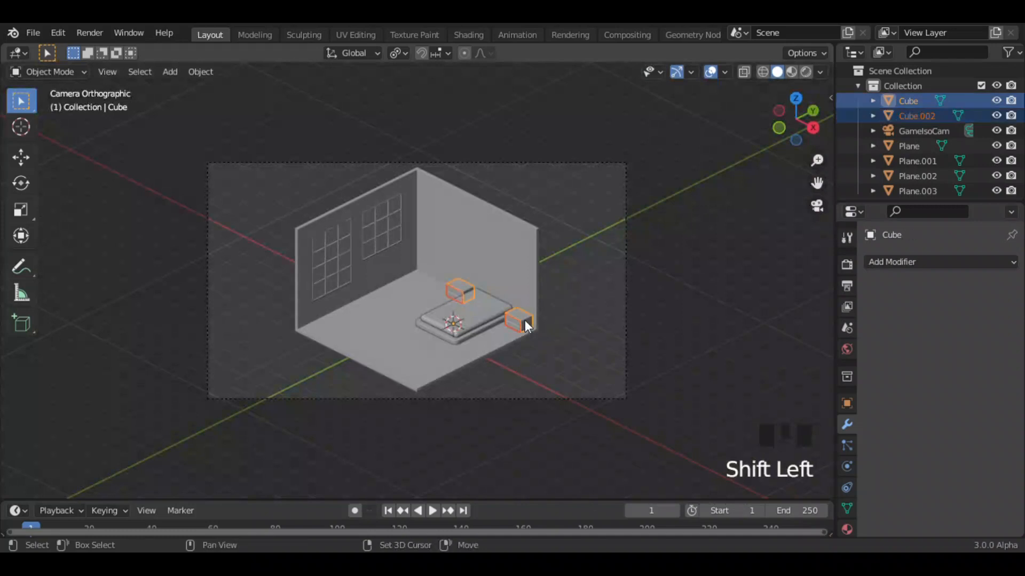
key("ctrl+j")
right_click(525, 321)
mouse_move(525, 320)
left_click(577, 336)
left_click(666, 323)
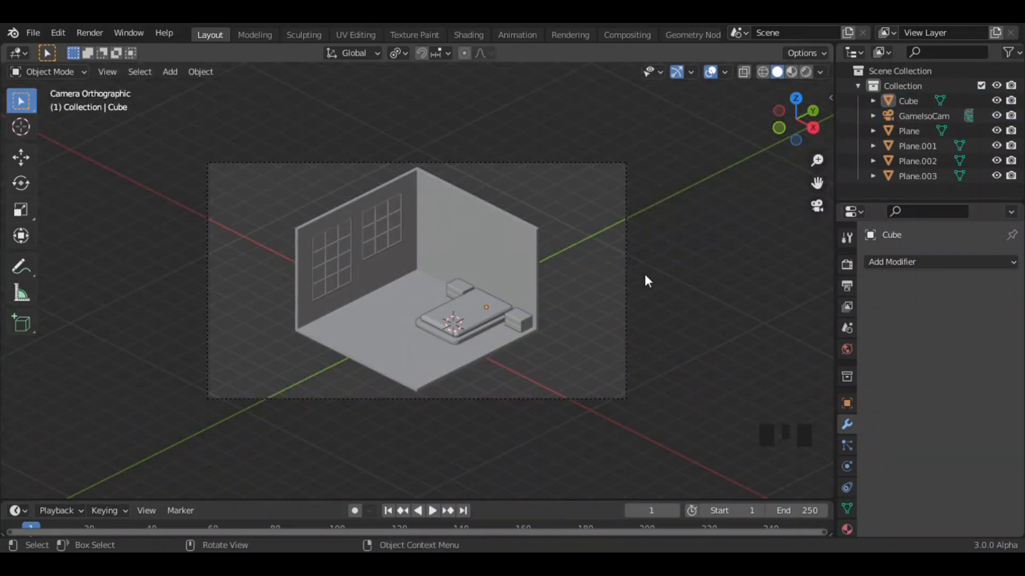
Add a 2 m plane at the 3D cursor
key("shift+a")
mouse_move(501, 247)
left_click(598, 243)
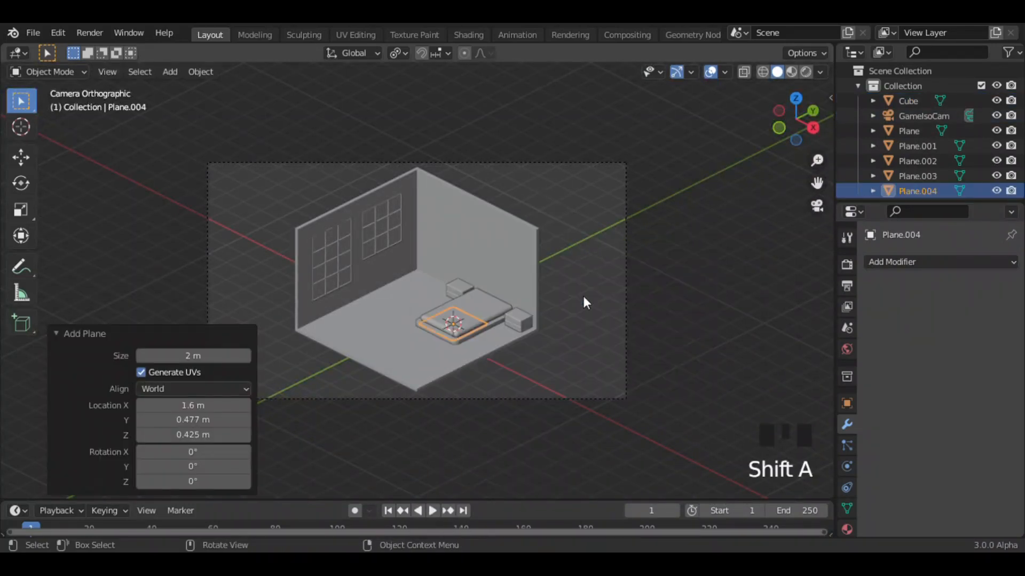
scroll(625, 312, "up", 3)
key("shift+a")
key("Escape")
Scale the new plane by 0.92 along X and 0.36 along Y
key("s")
key("x")
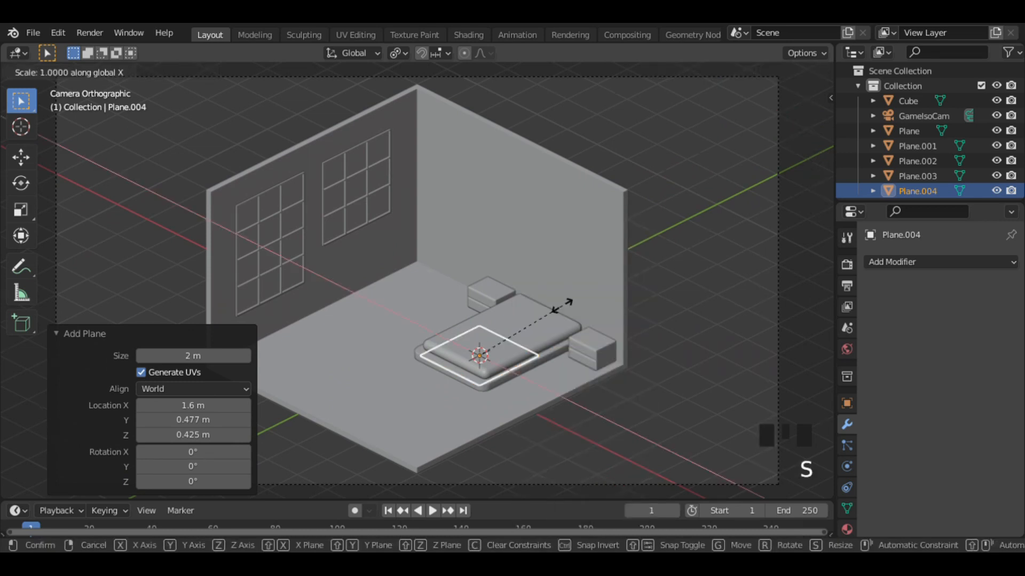
type("0.")
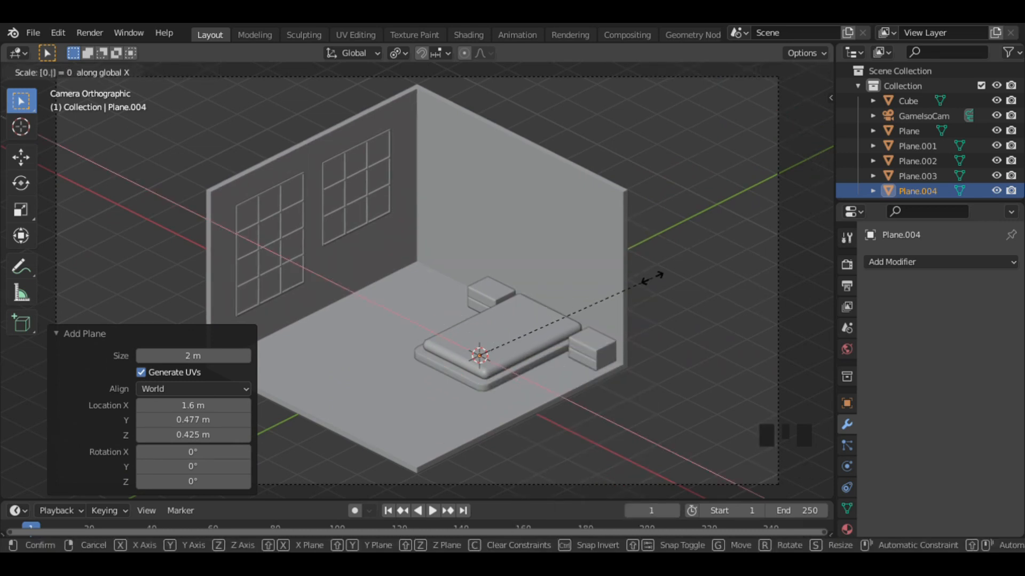
type("92")
key("Return")
type("s")
type("0.36")
key("Return")
In top wireframe view, move the plane about -3.586 m in X and 2.074 m in Y into the room's inner corner
left_click(795, 95)
middle_click(674, 239)
left_click(796, 142)
left_click(795, 95)
middle_click_drag(534, 219, 792, 122, "shift")
left_click(762, 72)
key("g")
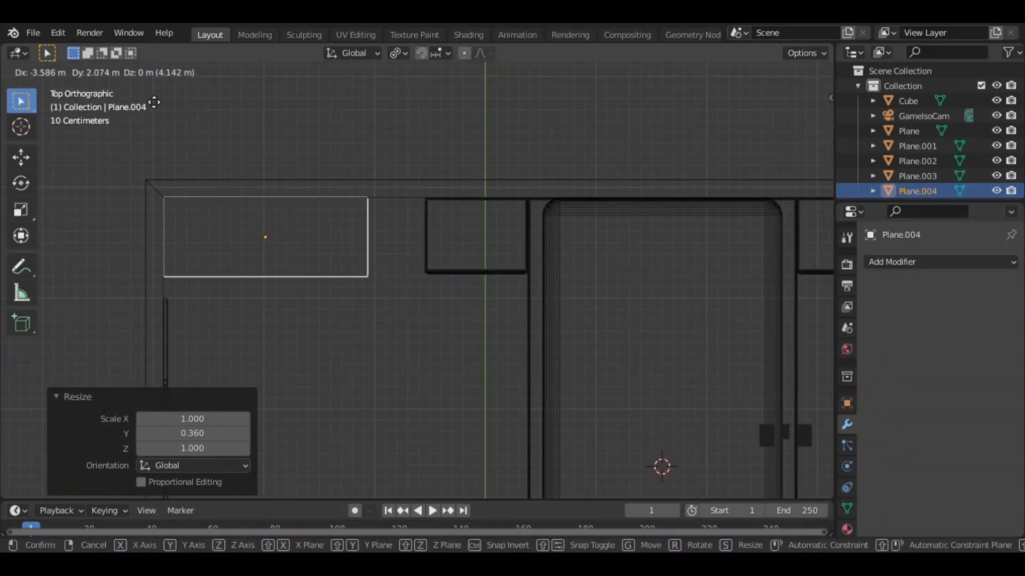
left_click(784, 71)
Add a loop cut slid toward the window wall and extrude the short section's front edge -0.58 m along Y
key("Tab")
key("ctrl+r")
left_click(282, 266)
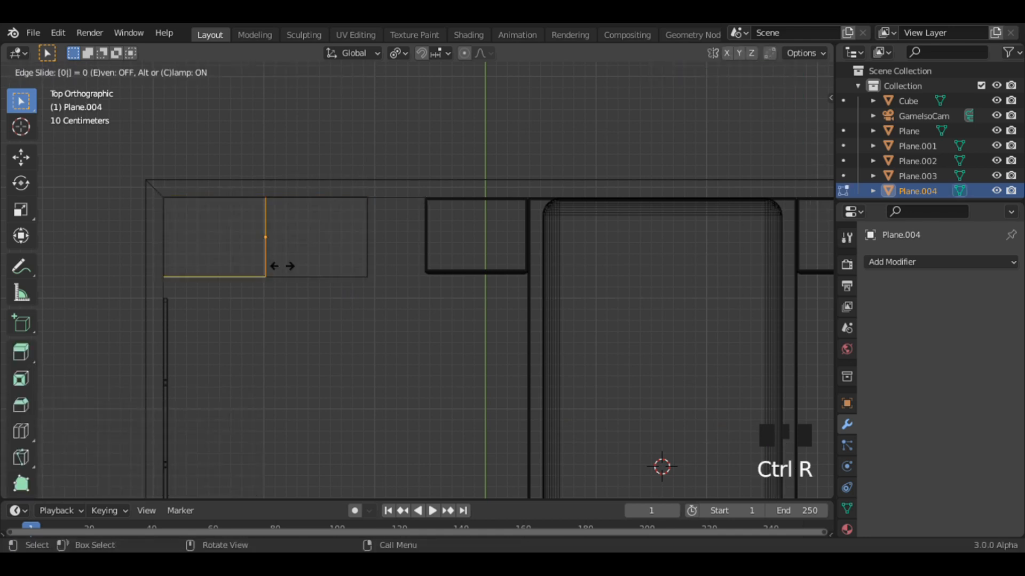
left_click(284, 267)
left_click(205, 283)
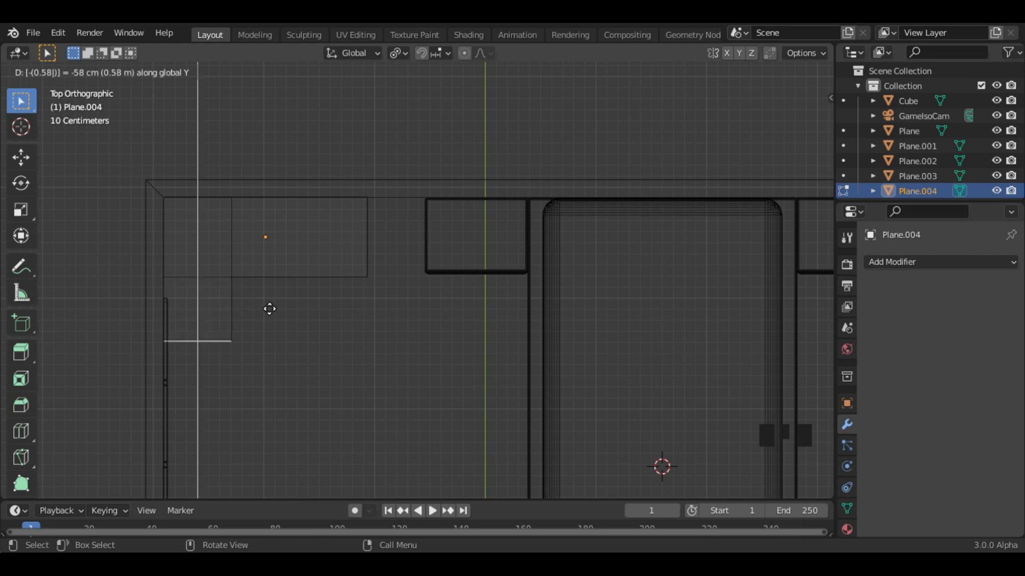
left_click(269, 309)
Select the inner corner vertex of the L-shaped plane, leave Edit Mode and apply the plane's scale
key("1")
left_click(246, 284)
key("Tab")
key("ctrl+a")
left_click(297, 304)
Bevel the L-shape's inner corner vertex with a 0.12 m width and 7 segments
key("Tab")
left_click(284, 309)
left_click_drag(816, 183, 933, 152)
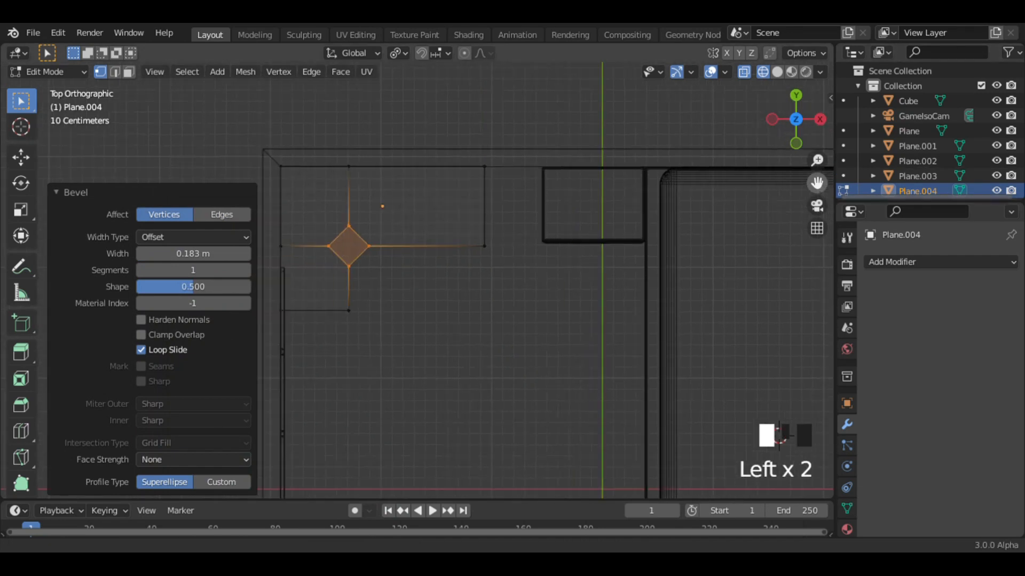
left_click_drag(241, 254, 227, 257)
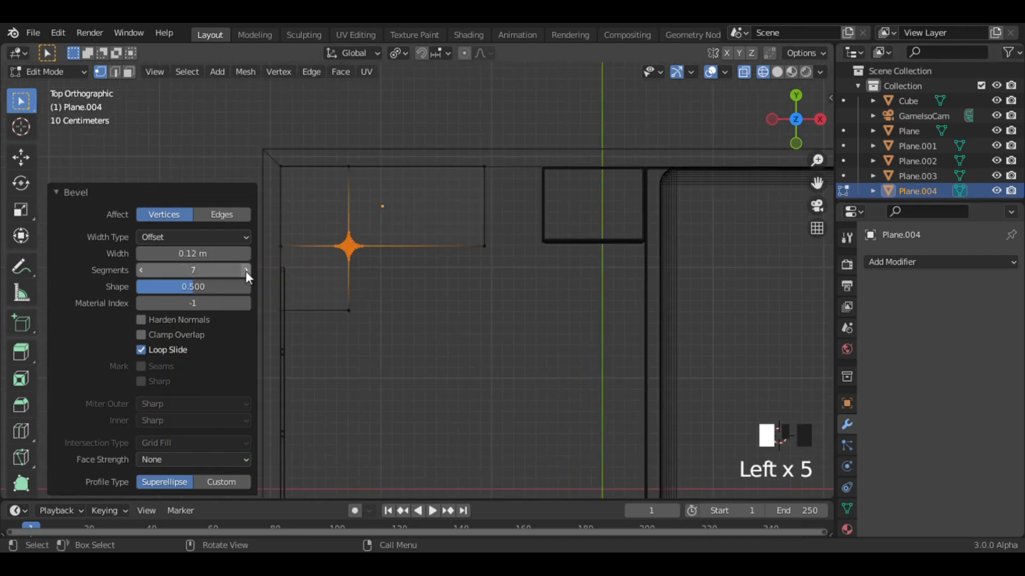
left_click(246, 271)
left_click(480, 298)
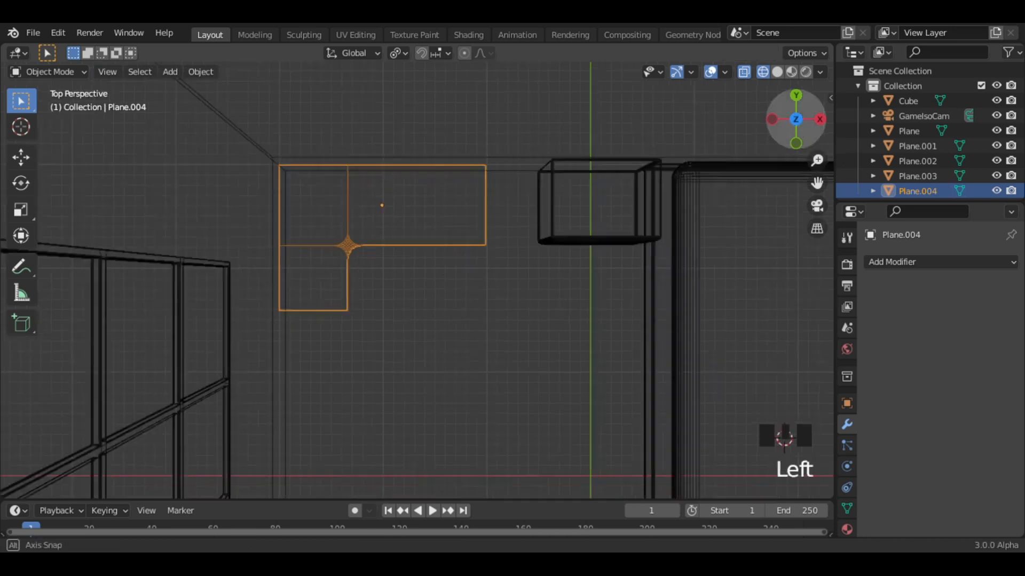
Raise the L-shaped plane to desk height in the room's corner and extrude it into a thin slab
middle_click_drag(380, 208, 535, 238)
key("g")
left_click(629, 119)
middle_click_drag(629, 119, 576, 172)
key("Tab")
key("Tab")
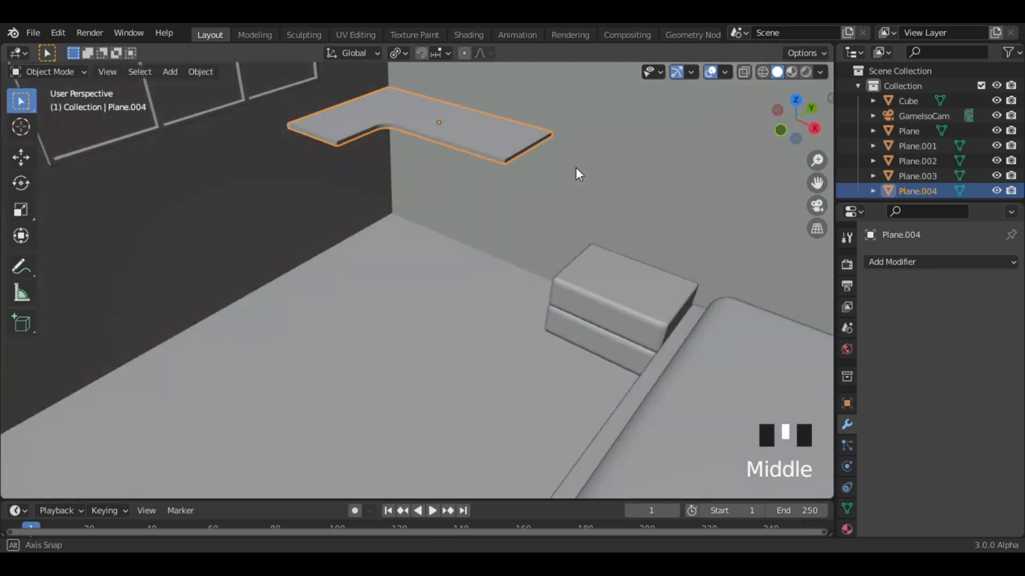
Add a Bevel modifier to the L-shaped desktop
left_click(940, 261)
left_click(713, 320)
middle_click_drag(667, 224, 676, 306, "shift")
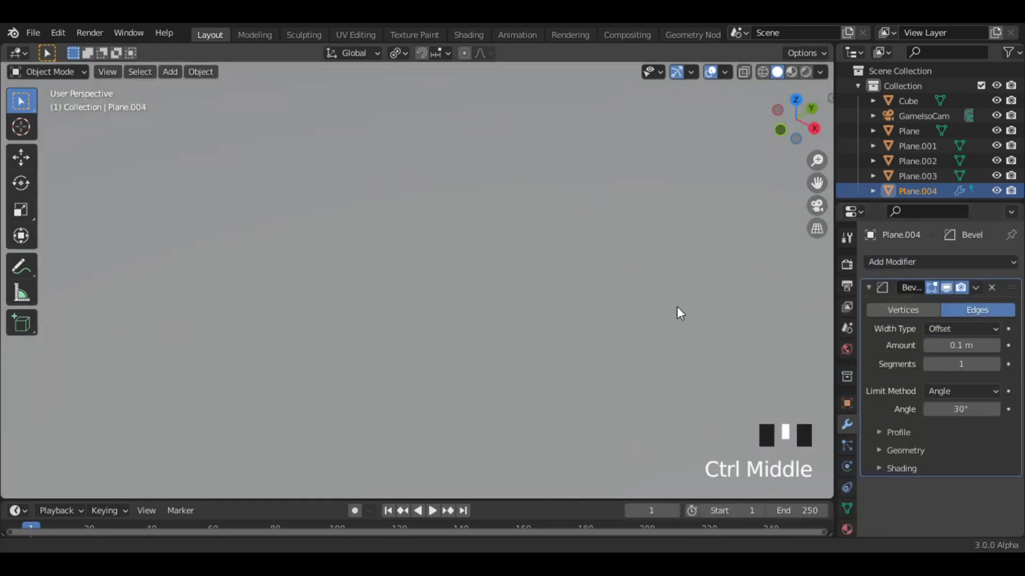
left_click(816, 205)
middle_click_drag(704, 223, 720, 181)
middle_click_drag(720, 181, 709, 160, "ctrl")
middle_click_drag(710, 160, 688, 198, "shift")
Raise the desktop bevel's segment count and reduce its amount for softly rounded edges
left_click(994, 363)
left_click(994, 363)
left_click(994, 363)
left_click(994, 364)
left_click(962, 347)
type("5")
key("Return")
Shade the desktop smooth, enable Auto Smooth at 30° and apply its Bevel modifier
right_click(579, 226)
left_click(578, 226)
left_click(846, 508)
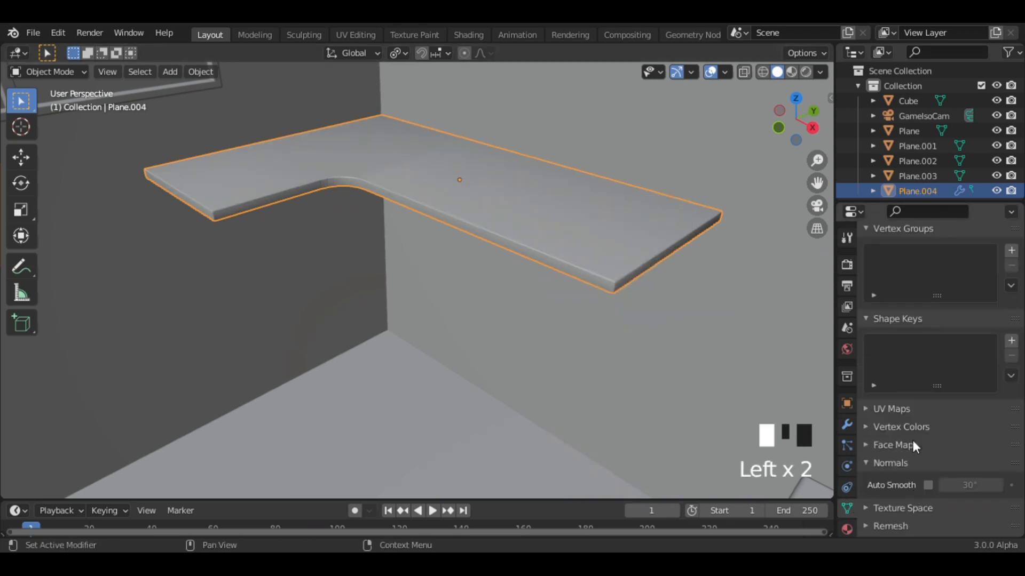
left_click(933, 485)
left_click(846, 425)
middle_click_drag(763, 192, 806, 222)
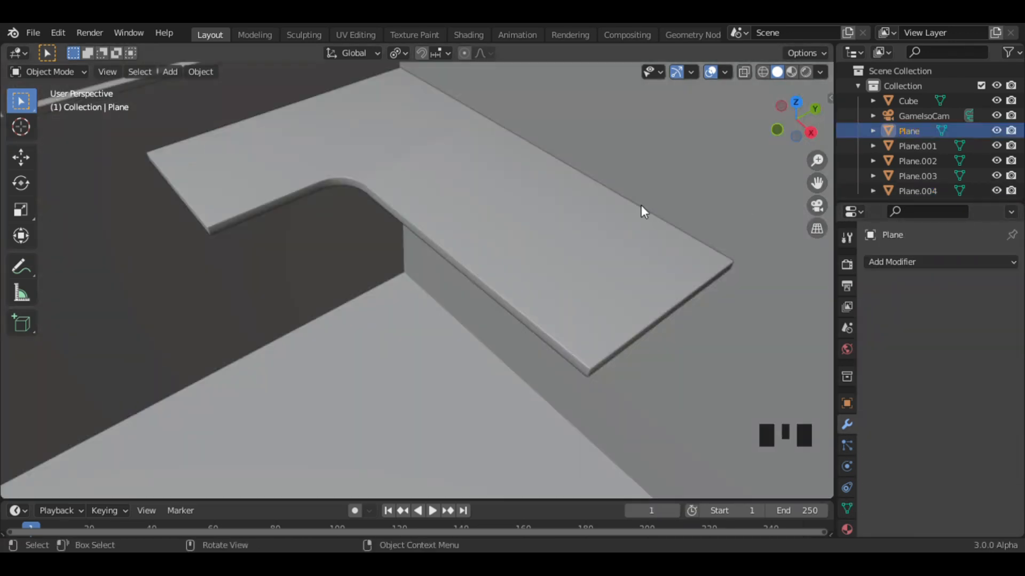
Undo applying the desktop's Bevel modifier and separate the lower edge of the desktop's wide end into its own object
key("ctrl+z")
key("ctrl+z")
key("Tab")
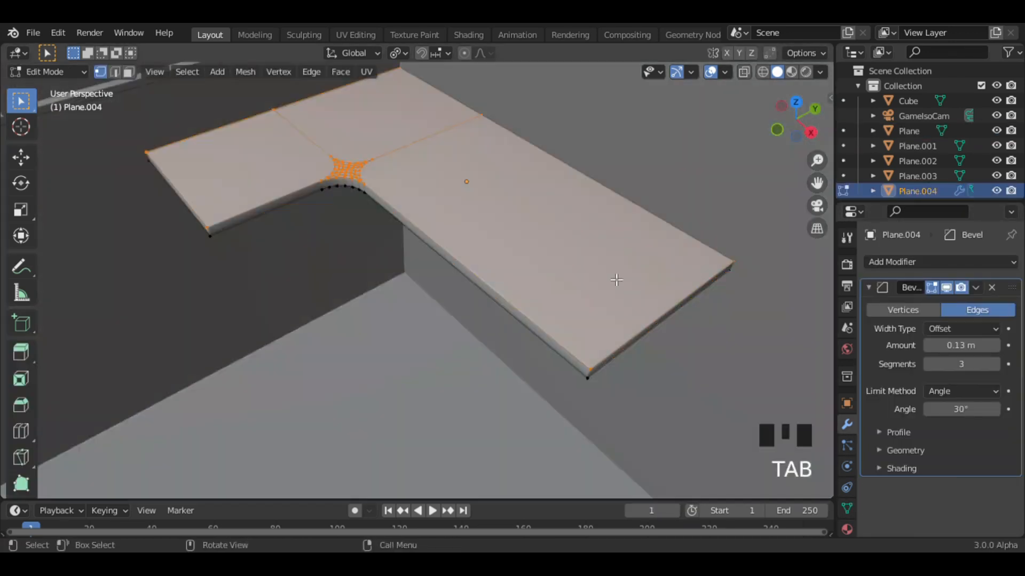
middle_click_drag(716, 201, 571, 258)
key("2")
key("z")
left_click(602, 271)
key("p")
left_click(583, 267)
key("Tab")
Extrude the separated edge straight down along Z by about 0.905 m
left_click(601, 255)
left_click(601, 254)
left_click(601, 254)
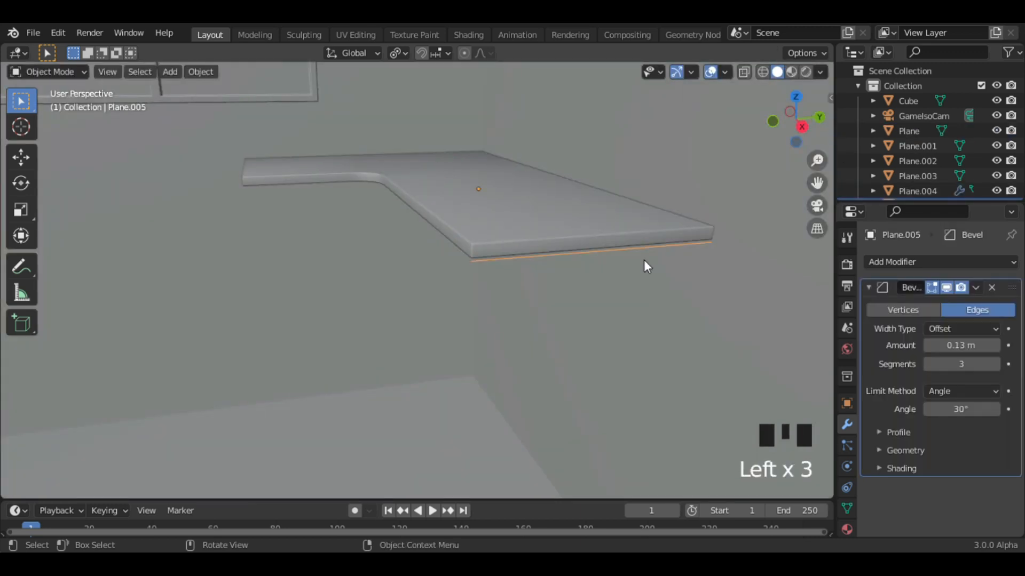
left_click(802, 127)
key("Tab")
key("1")
key("e")
key("z")
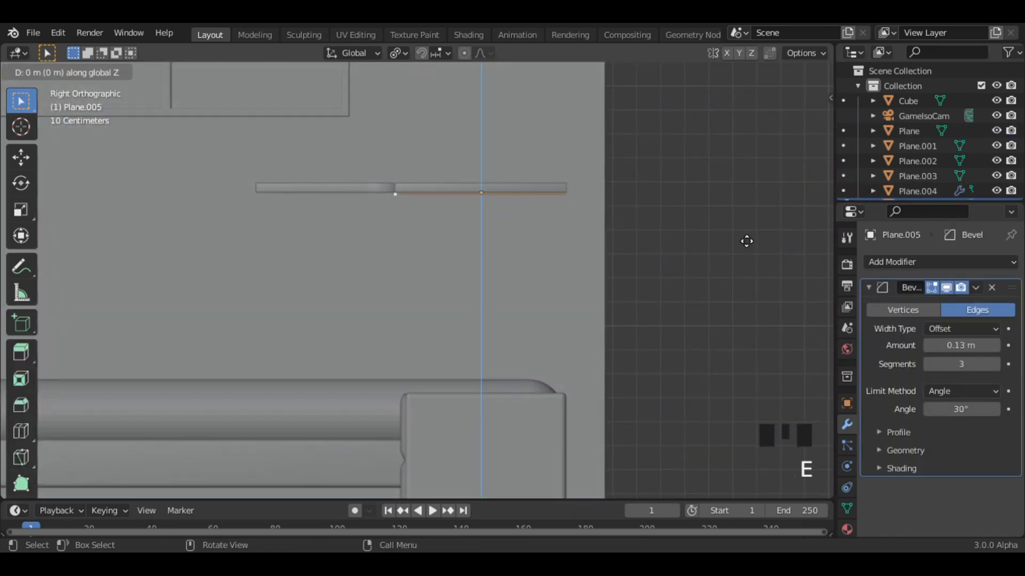
left_click(773, 499)
middle_click_drag(641, 427, 639, 329, "shift")
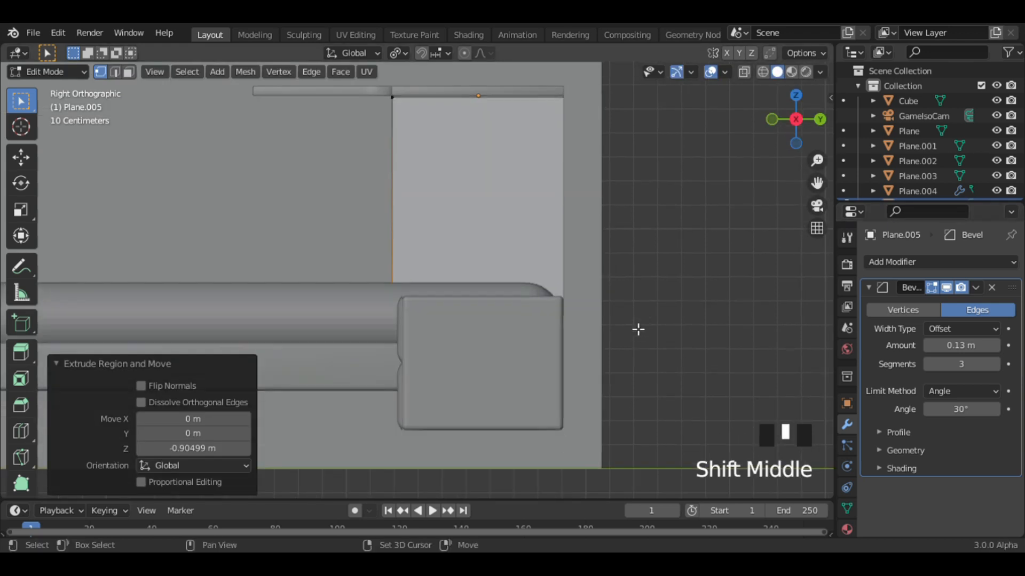
Move the extruded lower edge about 0.48 m further down along Z, level with the nightstand's base
key("z")
left_click(579, 215)
key("g")
key("z")
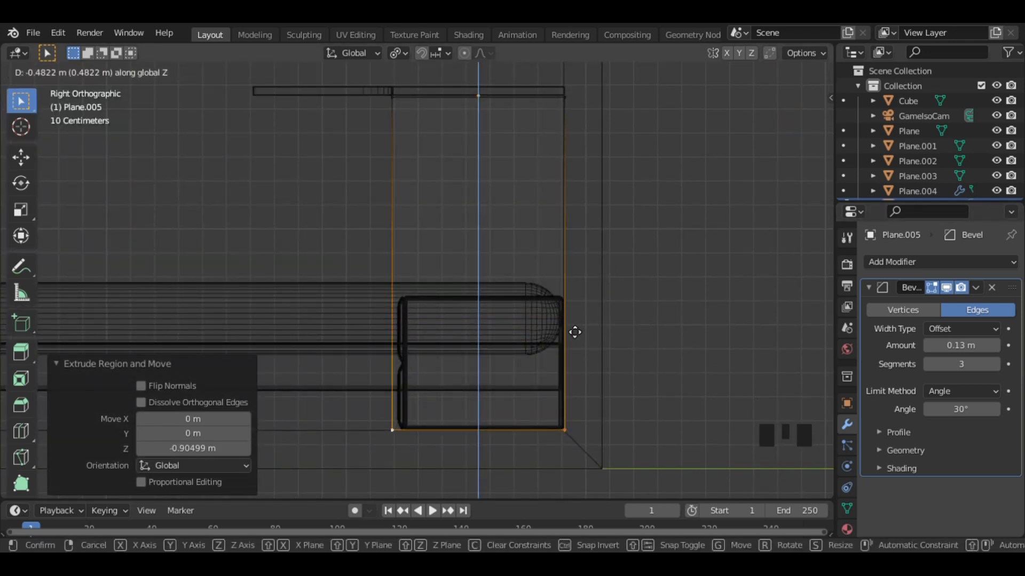
left_click(575, 332)
Delete only the face of the desk's side panel, keeping its rectangular edge outline
key("3")
double_click(512, 268)
key("x")
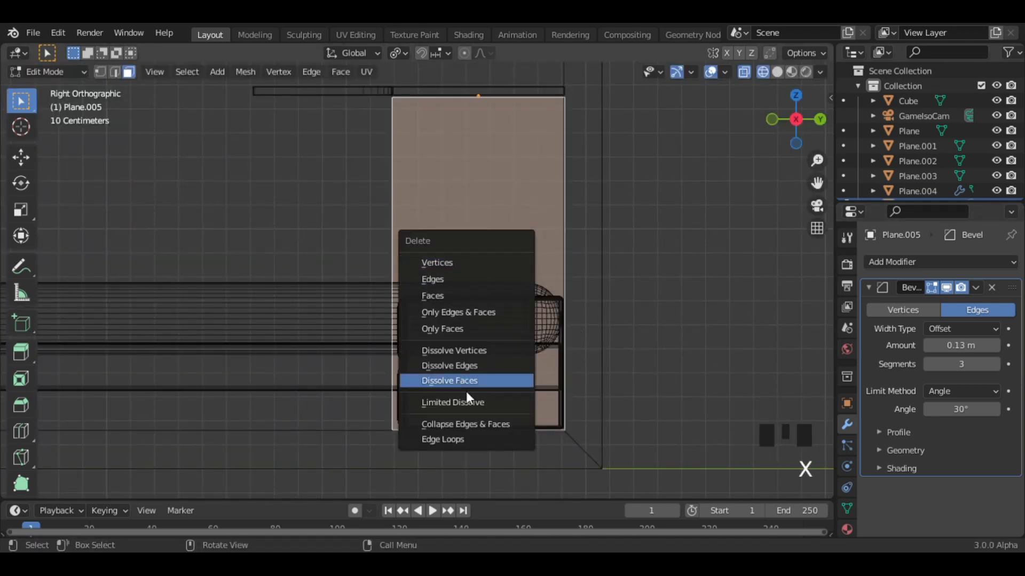
left_click(492, 329)
mouse_move(601, 274)
middle_mouse_down()
mouse_move(747, 155)
mouse_move(720, 198)
mouse_move(694, 197)
middle_mouse_up()
left_click(777, 72)
Remove the Bevel modifier from the rectangular leg outline
key("Tab")
key("Tab")
key("s")
left_click(705, 201)
key("Tab")
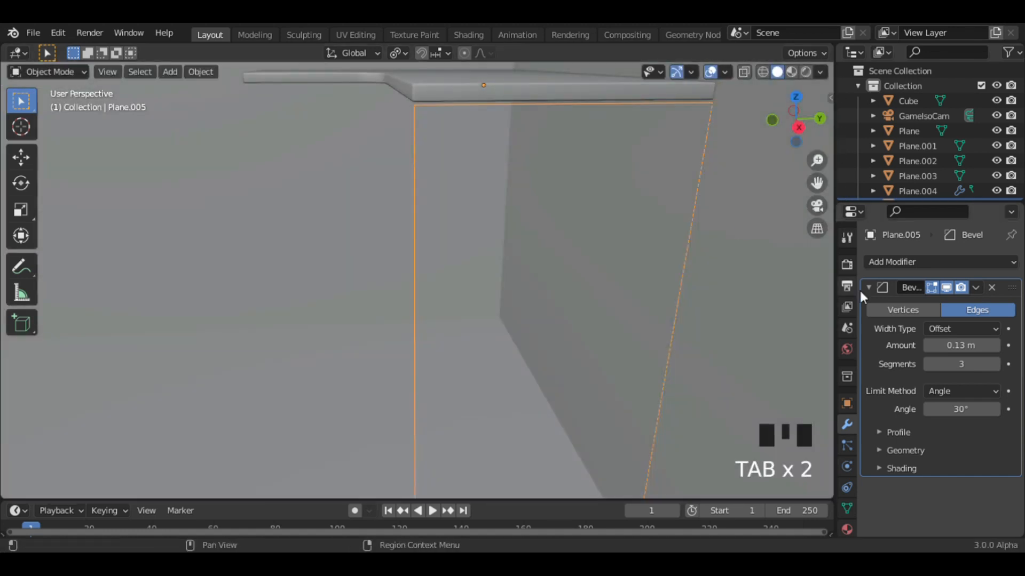
left_click(991, 287)
Add a Skin modifier to the leg outline and apply all its transforms
left_click(545, 208)
left_click(415, 209)
key("ctrl+a")
left_click(383, 195)
left_click(911, 260)
left_click(729, 454)
left_click_drag(816, 160, 736, 251)
key("ctrl+a")
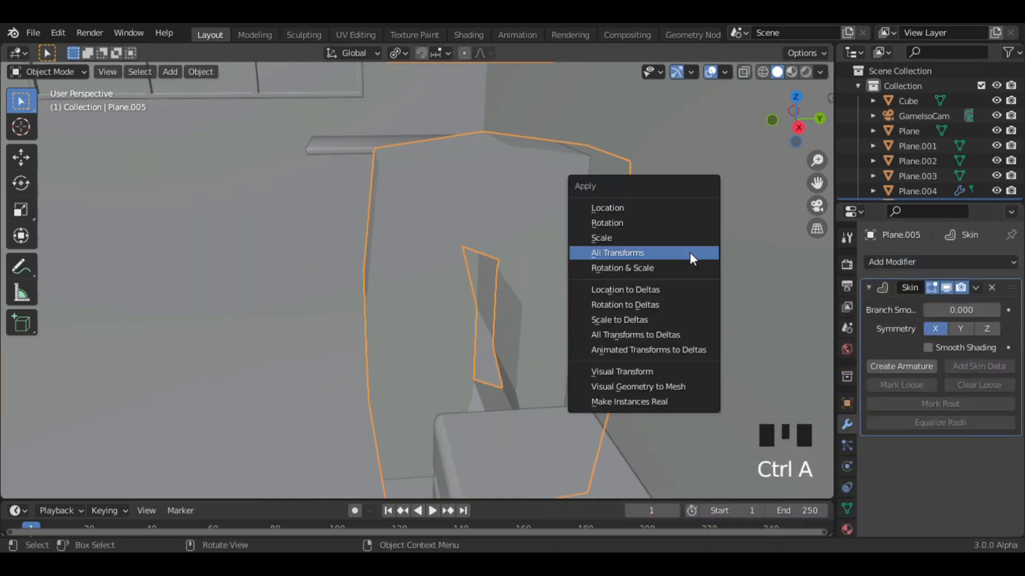
left_click(690, 255)
Shrink the skin thickness of the whole leg outline into slim bars, finishing with a 0.651 skin resize
key("Tab")
key("a")
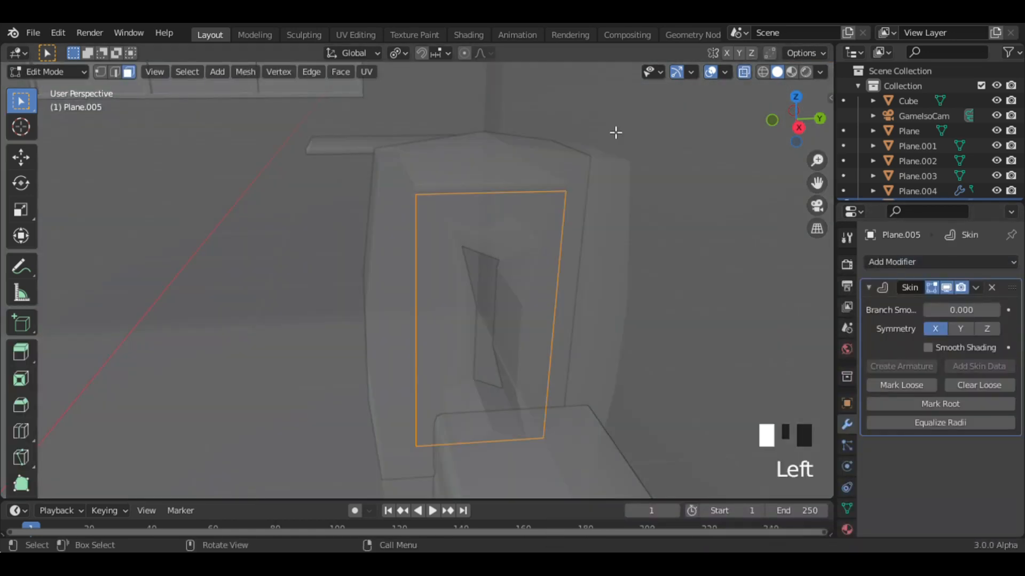
key("s")
right_click(560, 291)
key("ctrl+a")
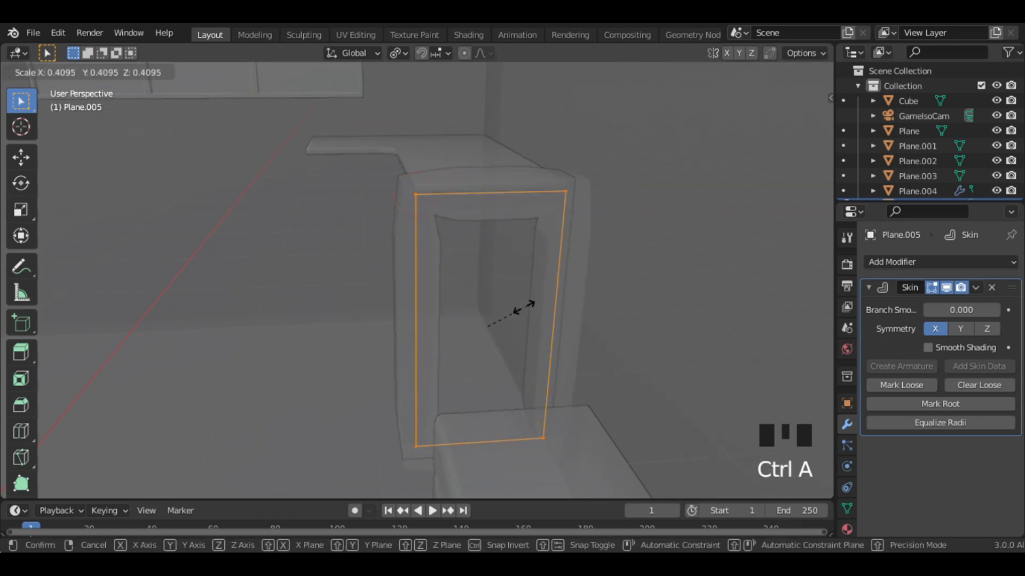
left_click(505, 316)
key("ctrl+a")
left_click(553, 322)
key("Tab")
left_click(743, 73)
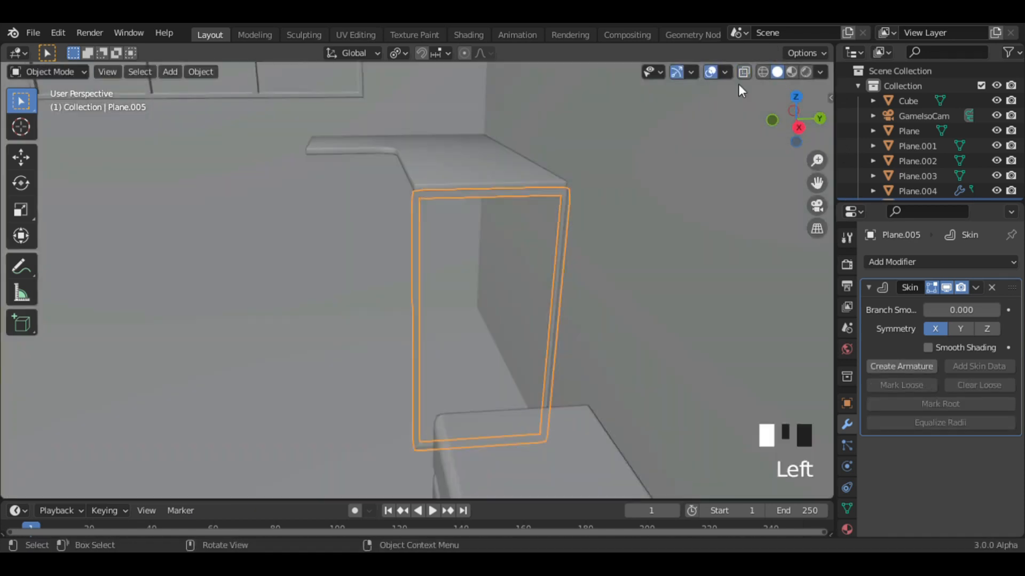
key("Tab")
key("ctrl+a")
left_click(623, 240)
Scale the leg frame along Y and shift it along X to fit beneath the desktop's wide end
key("s")
key("y")
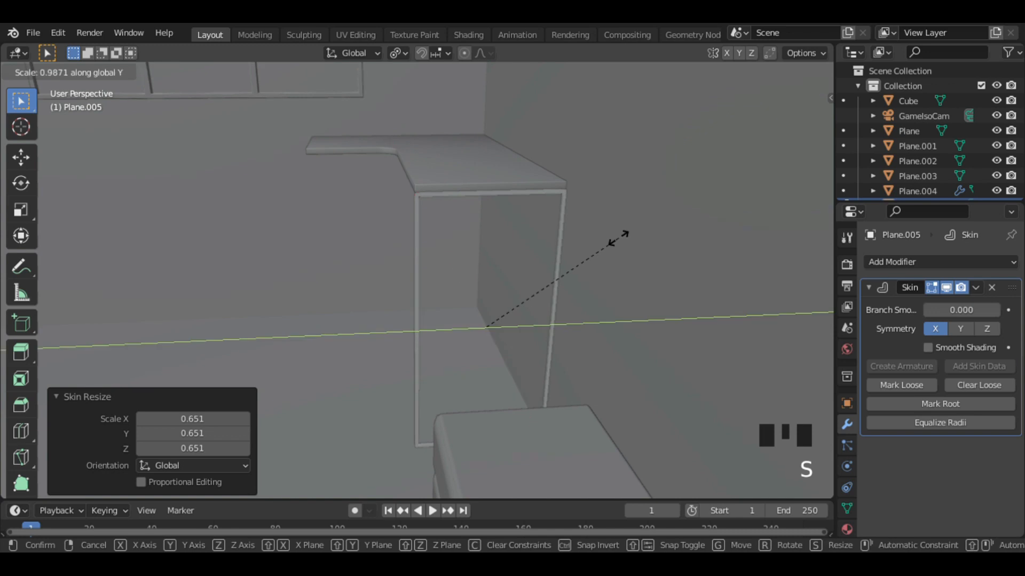
left_click(690, 201)
key("KP_3")
key("s")
key("y")
right_click(693, 200)
middle_click_drag(693, 200, 721, 291)
key("g")
key("x")
left_click(721, 293)
Duplicate the leg frame about -0.91 m along X and rotate the copy 90° about Z
key("Tab")
key("shift+d")
key("x")
left_click(538, 181)
key("KP_1")
key("r")
key("z")
key("9")
key("0")
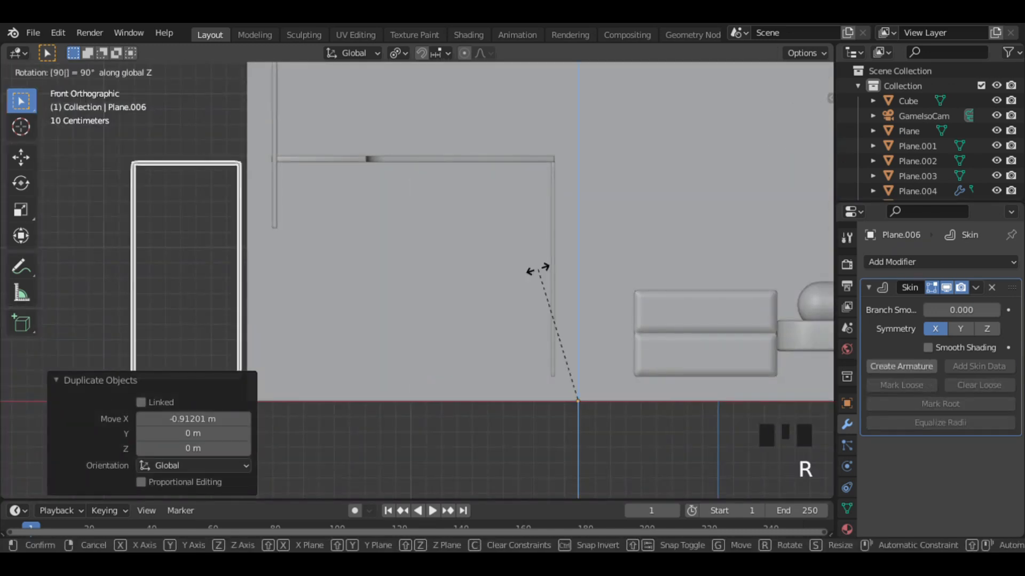
key("Return")
Reset the copied leg frame's origin, then move and scale it along X to match the desktop's other end
right_click(312, 307)
left_click(411, 322)
key("g")
key("x")
left_click(544, 324)
key("s")
key("x")
left_click(678, 200)
Move the copied leg frame along Y into place beneath the outer edge of the desktop's short arm
key("g")
key("y")
middle_click_drag(679, 200, 443, 275)
left_click(602, 200)
key("KP_3")
key("g")
key("y")
left_click(599, 200)
Set the first leg frame's origin to its geometry and apply the Skin modifier on both leg frames
left_click(690, 199)
left_click(439, 274)
middle_click_drag(609, 256, 610, 194, "ctrl")
right_click(610, 193)
mouse_move(610, 194)
left_click(669, 212)
left_click(975, 287)
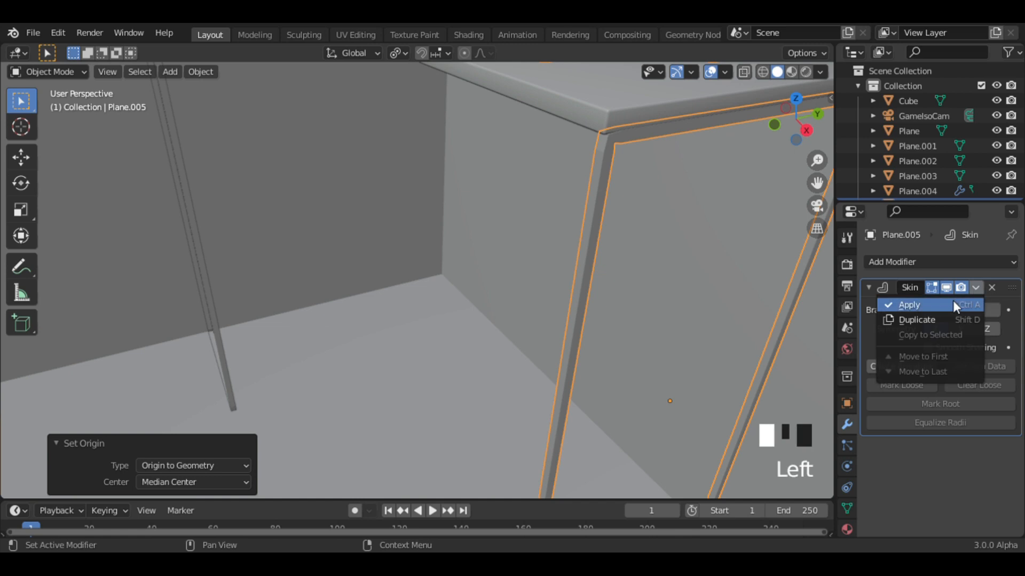
left_click(953, 301)
left_click(206, 283)
left_click(975, 288)
left_click(958, 299)
Join the two leg frames into one object and set its origin to its geometry
left_click(587, 247, "shift")
right_click(561, 245)
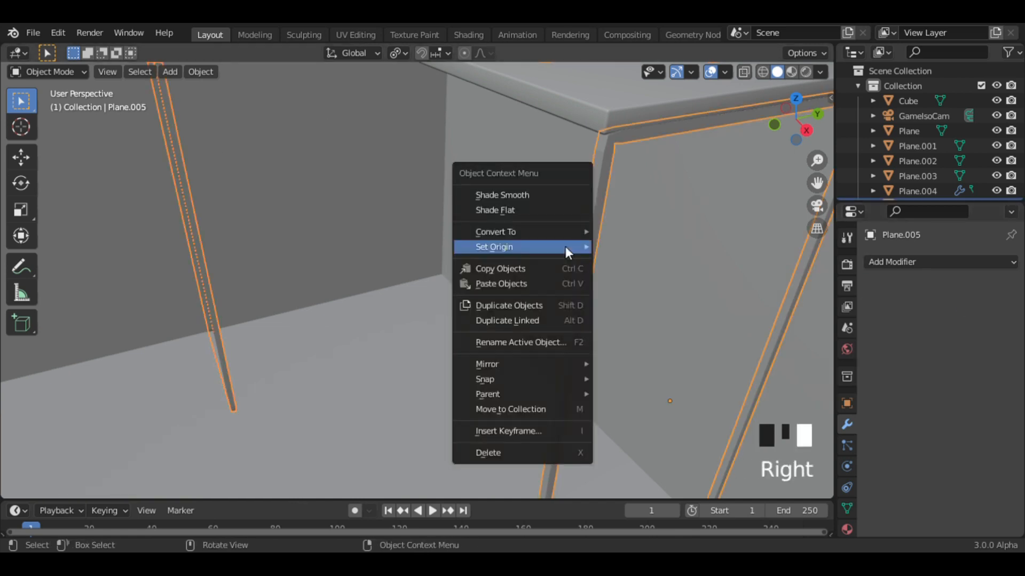
left_click(617, 262)
middle_click_drag(617, 262, 587, 256)
Add a Bevel modifier to the desk legs, adjust its amount, raise the segment count and apply it
left_click(866, 262)
left_click(702, 321)
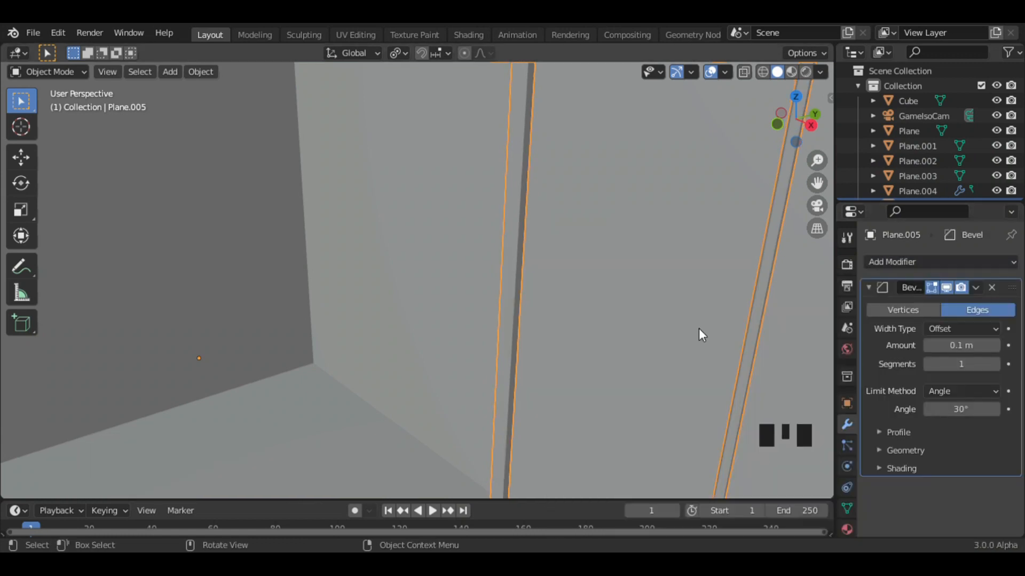
left_click(960, 346)
left_click(995, 364)
left_click(996, 364)
left_click(996, 364)
left_click(975, 288)
left_click(958, 303)
Snap the 3D cursor to the room's wall face behind the bed
middle_click_drag(685, 288, 682, 309)
middle_click_drag(681, 309, 716, 230, "ctrl")
left_click(658, 366)
left_click(716, 229)
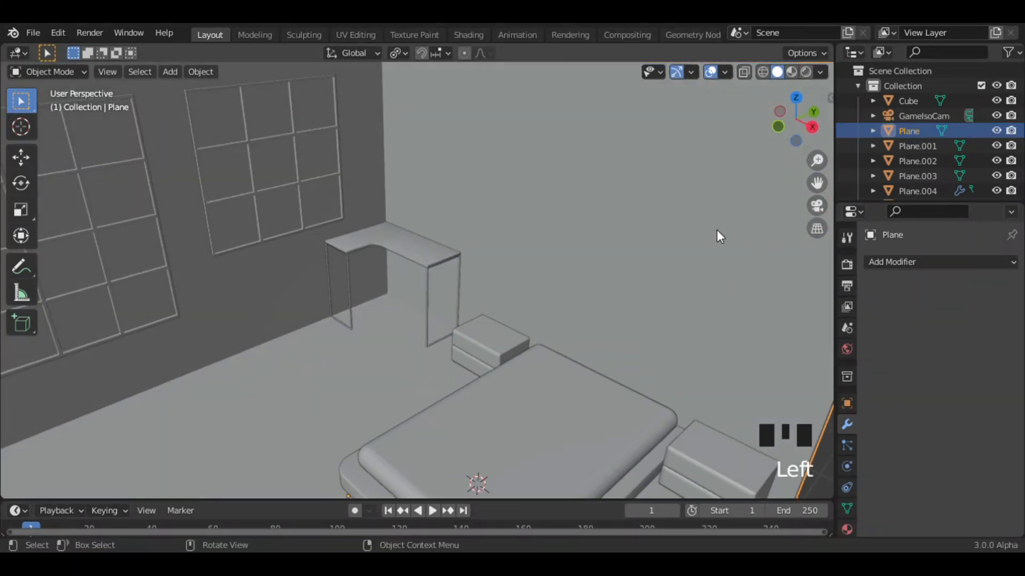
key("Tab")
left_click(640, 211)
key("shift+s")
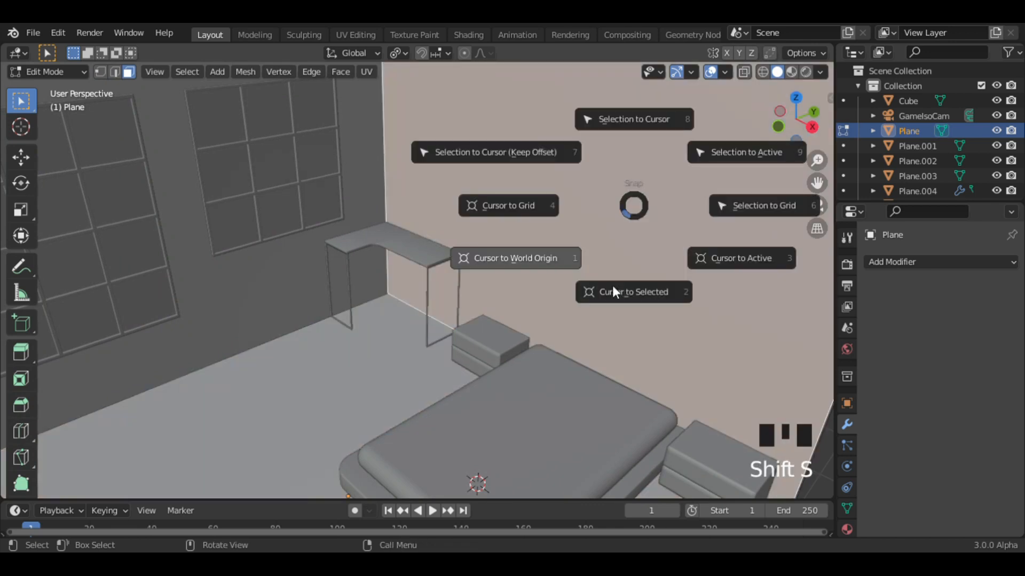
left_click(613, 288)
key("Tab")
Add a plane at the 3D cursor and rotate it 90° about X to lie against the wall
key("shift+a")
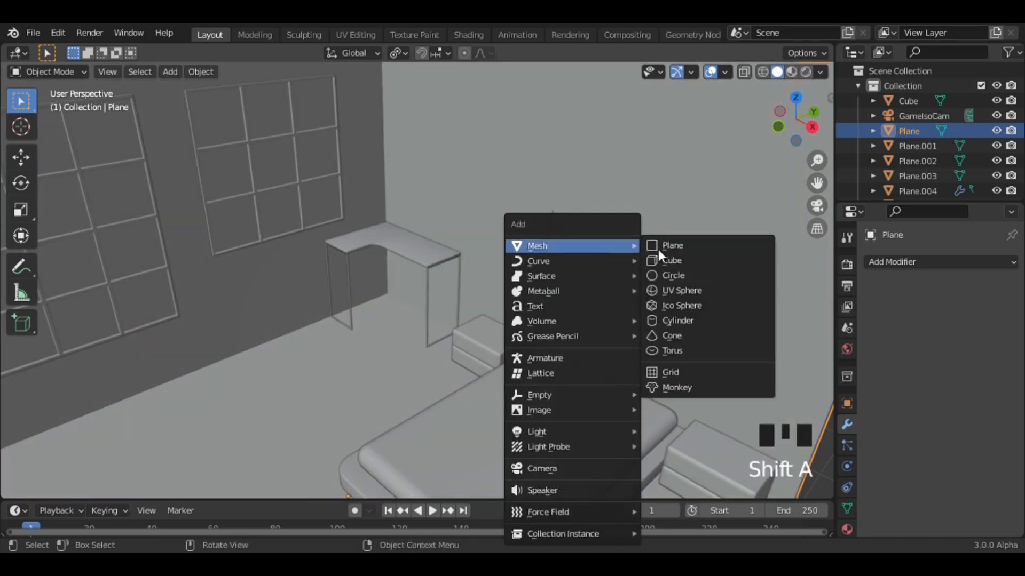
left_click(658, 248)
key("r")
key("x")
key("9")
key("0")
key("Return")
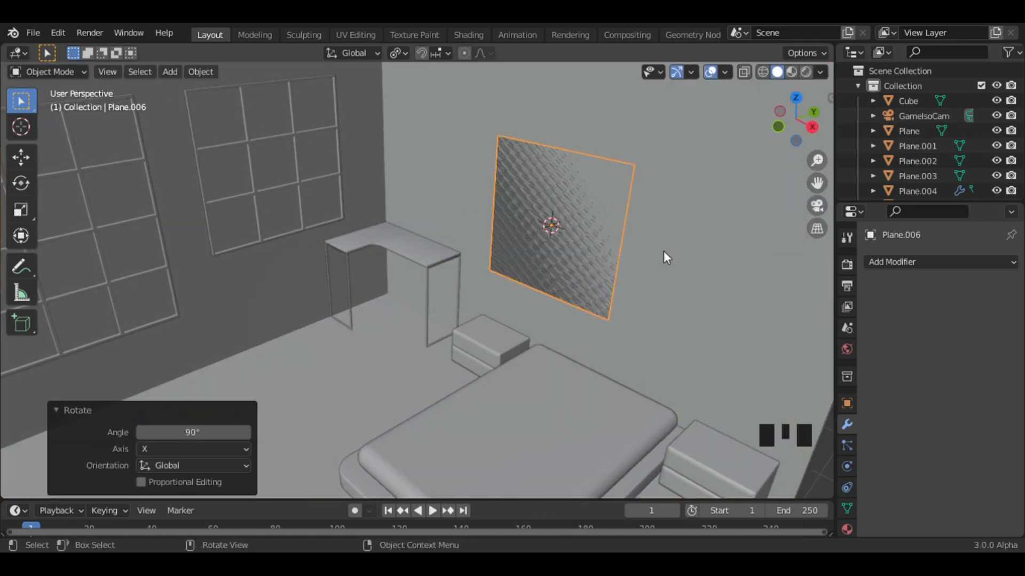
Scale the wall plane to 0.42 along X and shorten it along Z
key("s")
key("x")
key("0")
key("period")
key("4")
key("2")
key("Return")
key("s")
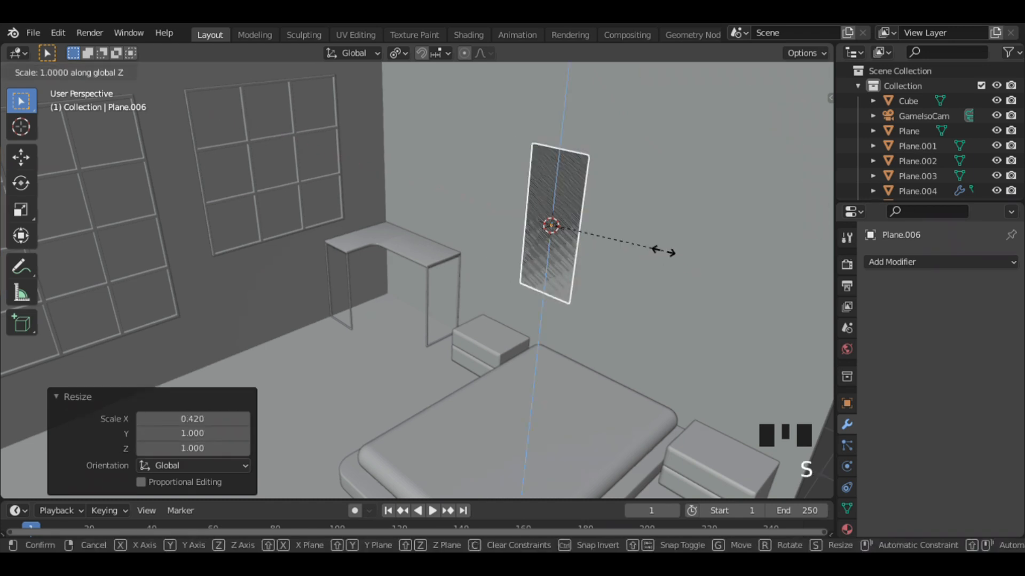
left_click(664, 251)
Raise the wall plane 0.5 m along Z
key("KP_1")
key("g")
key("z")
key("0")
key("period")
key("5")
key("Return")
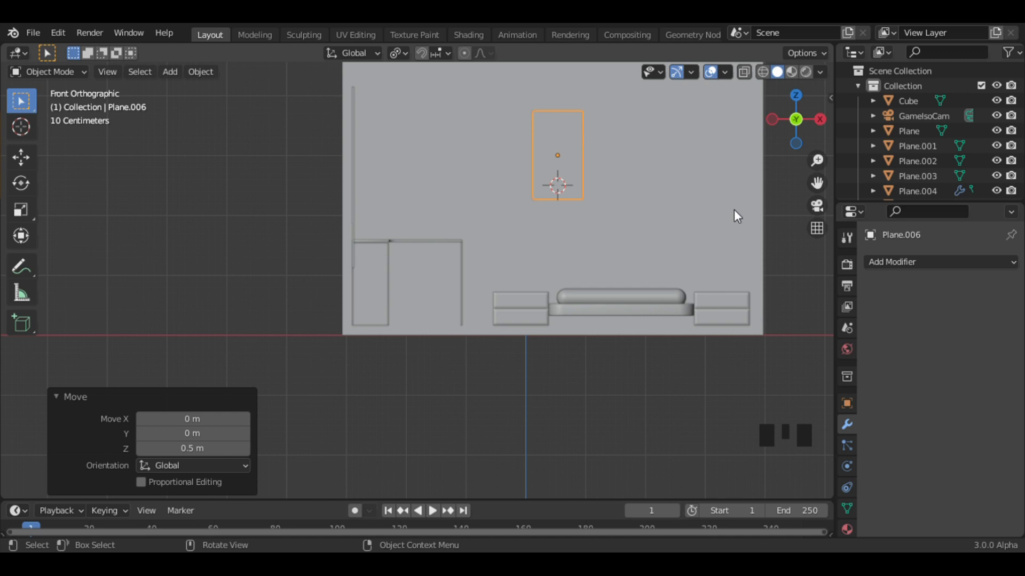
Duplicate the wall plane 2.08 m along X to form a second panel on the same wall
key("shift+d")
key("x")
key("0")
key("Return")
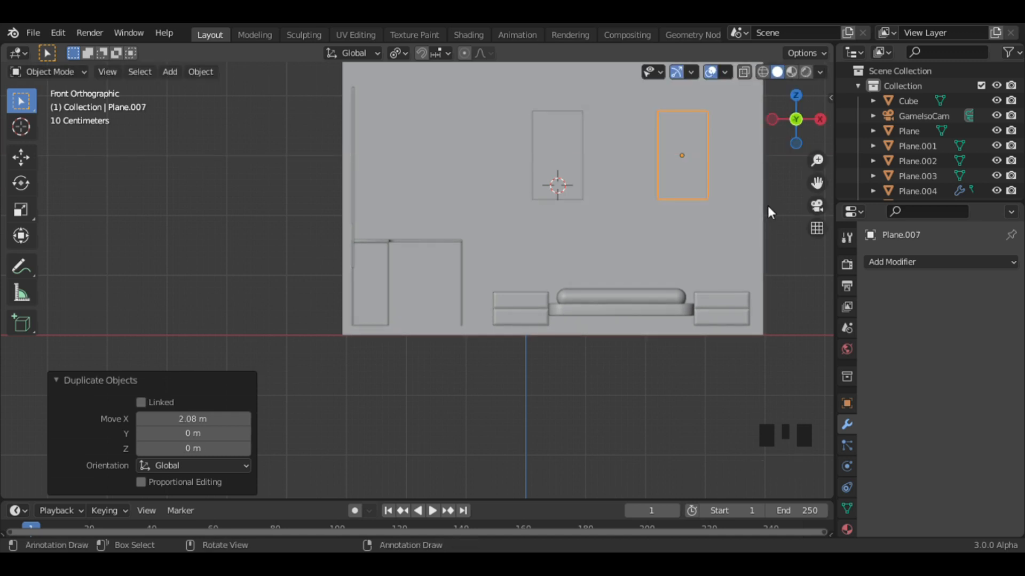
Extrude the faces of both wall panels slightly to give them thickness
middle_click_drag(767, 207, 638, 235)
left_click(506, 176, "shift")
key("Tab")
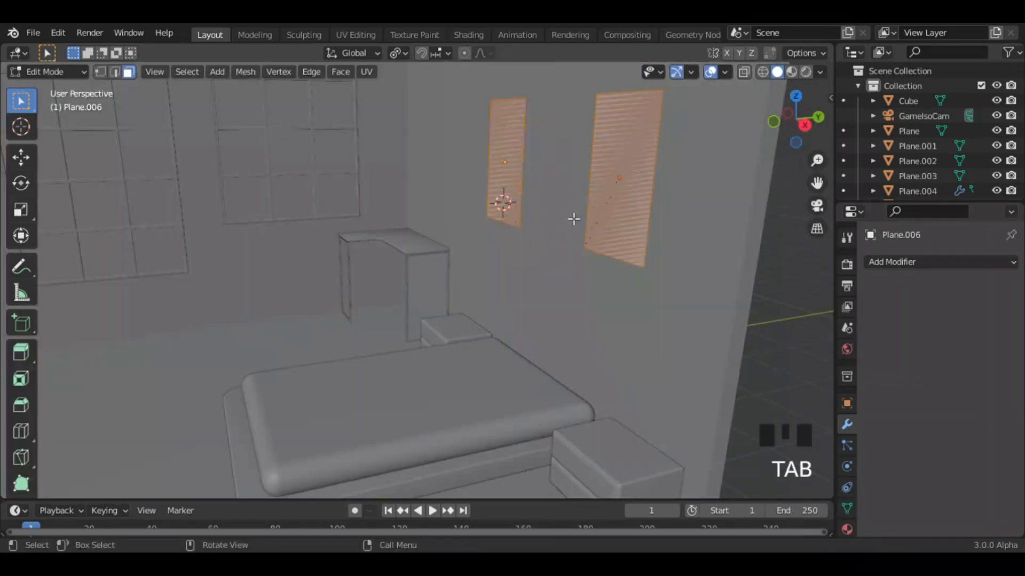
key("e")
key("Escape")
key("Tab")
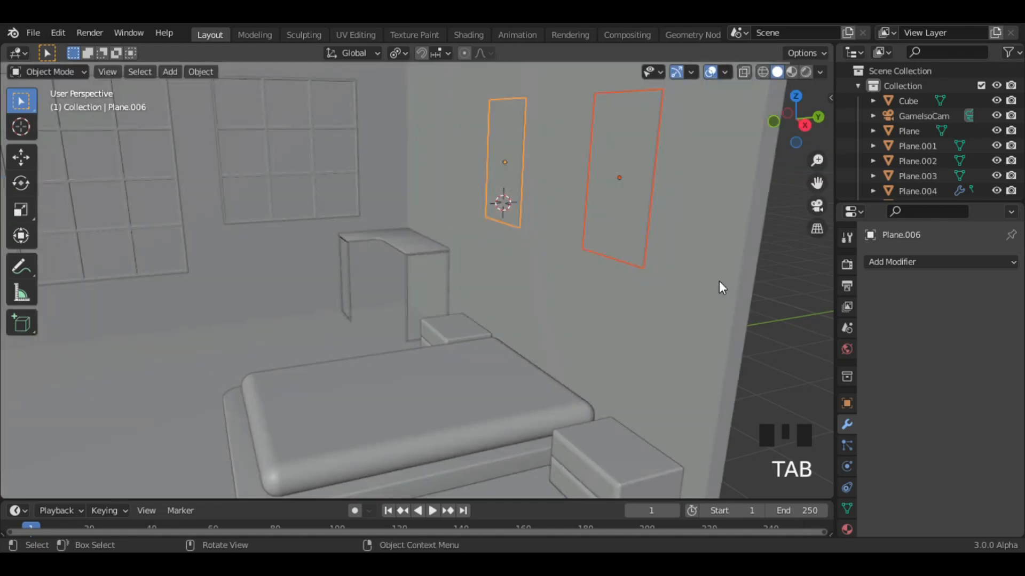
Duplicate the wall panel nearest the open end and move the copy -1.025 m along X between the two panels
key("KP_1")
left_click(691, 163)
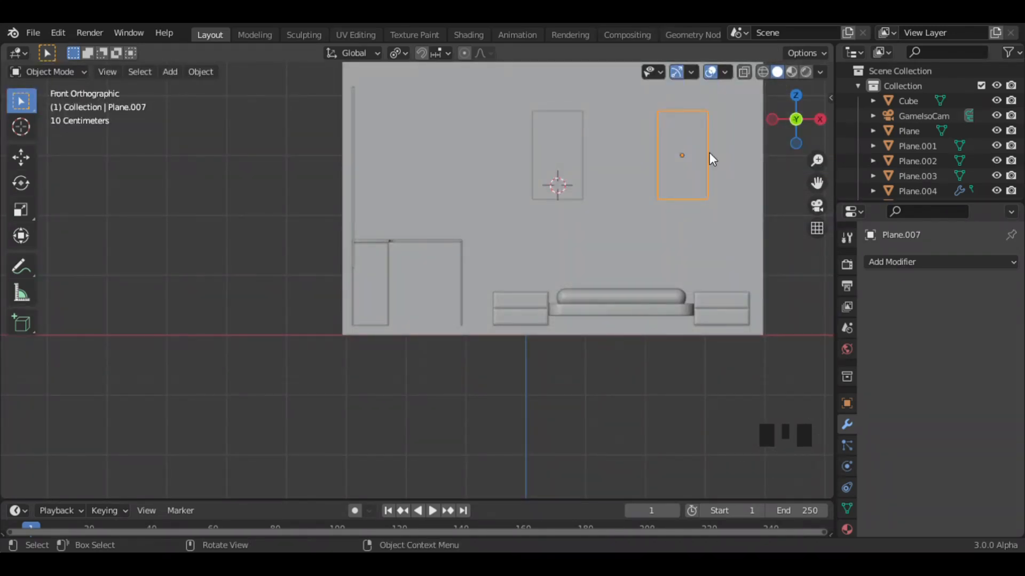
key("shift+d")
key("Escape")
type("g-1.")
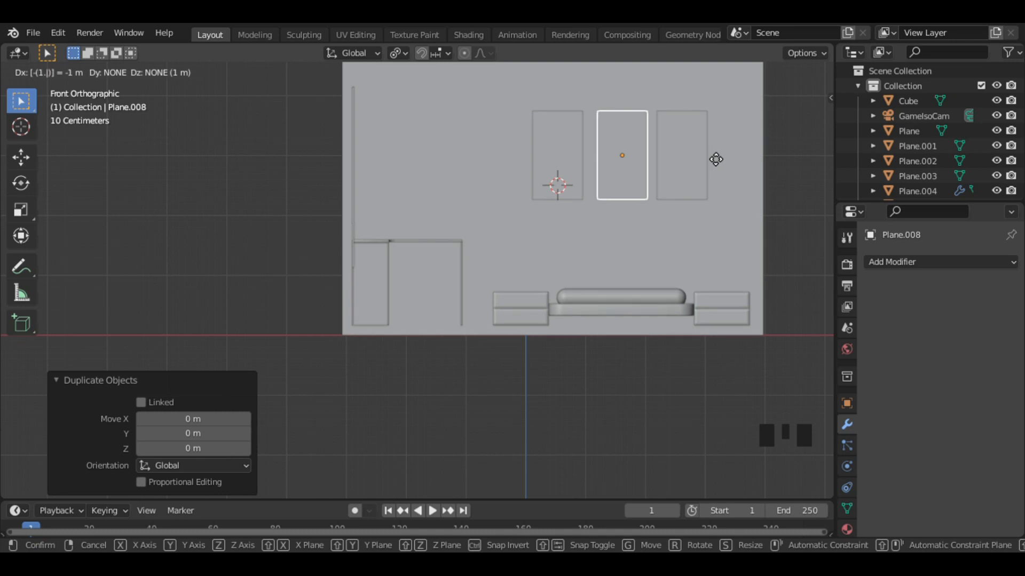
type("025")
key("Return")
Add a Mirror modifier to the middle wall panel and switch its axis from X to Z
key("Tab")
left_click(924, 263)
left_click(713, 437)
left_click(987, 310)
left_click(935, 310)
key("g")
key("z")
key("Escape")
key("g")
key("z")
right_click(681, 286)
Set the middle panel's Mirror modifier to the Y axis only
left_click(934, 310)
left_click(987, 310)
left_click(959, 310)
left_click(935, 310)
key("g")
key("z")
left_click(738, 277)
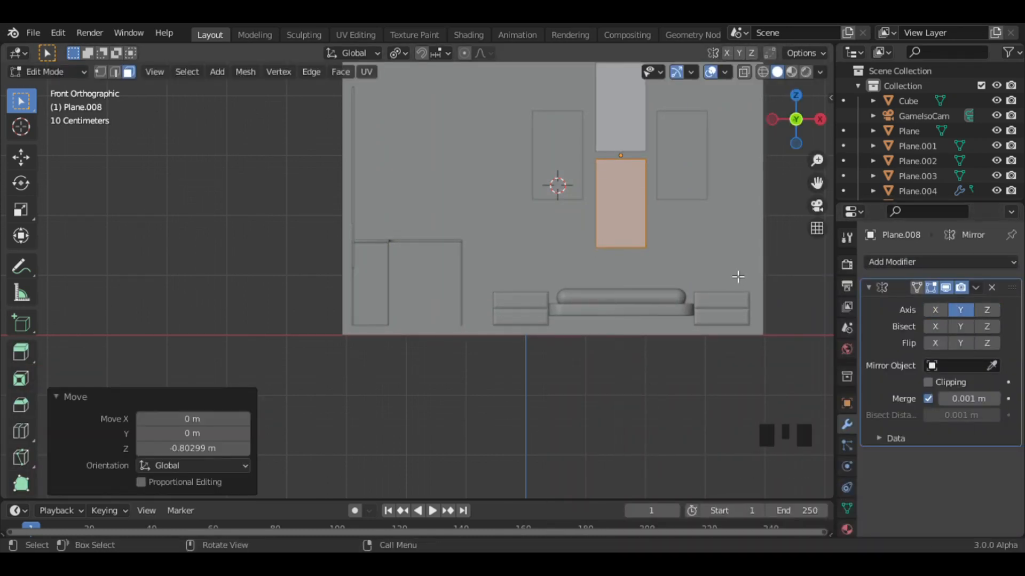
key("ctrl+z")
Raise the middle panel's geometry 0.6 m along Z and scale it to 0.76 along Z
type("gz0.6")
key("Return")
type("sz0.75")
key("Return")
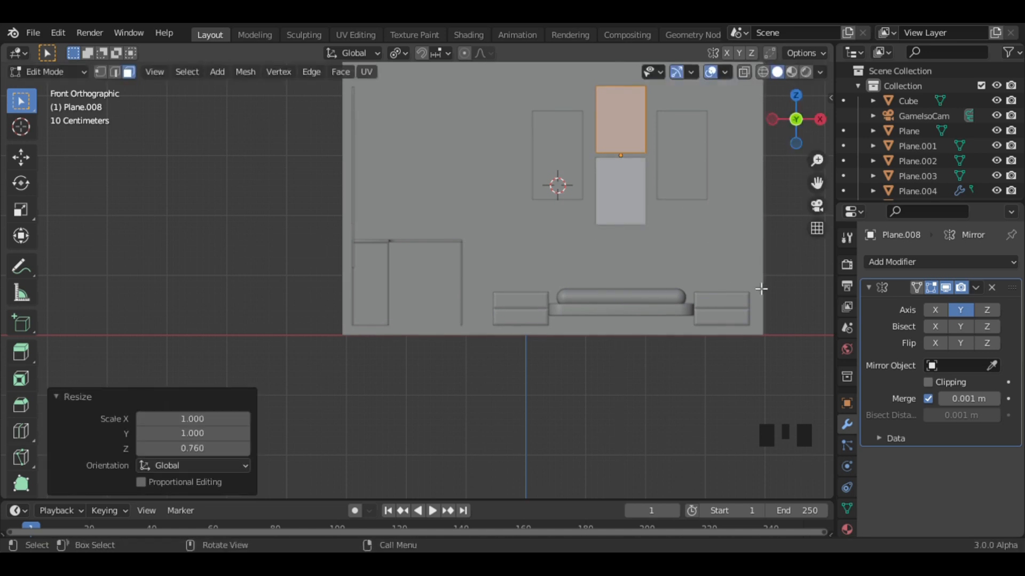
Join the three wall panels into a single object with their mirrored geometry applied
key("Tab")
left_click(682, 176, "shift")
left_click(556, 168, "shift")
key("ctrl+a")
left_click(565, 195)
Bevel the joined wall panels by 0.003 m with 3 segments and apply the Bevel modifier
mouse_move(566, 204)
middle_mouse_down()
mouse_move(555, 241)
mouse_move(576, 192)
middle_mouse_up()
left_click(883, 262)
left_click(713, 320)
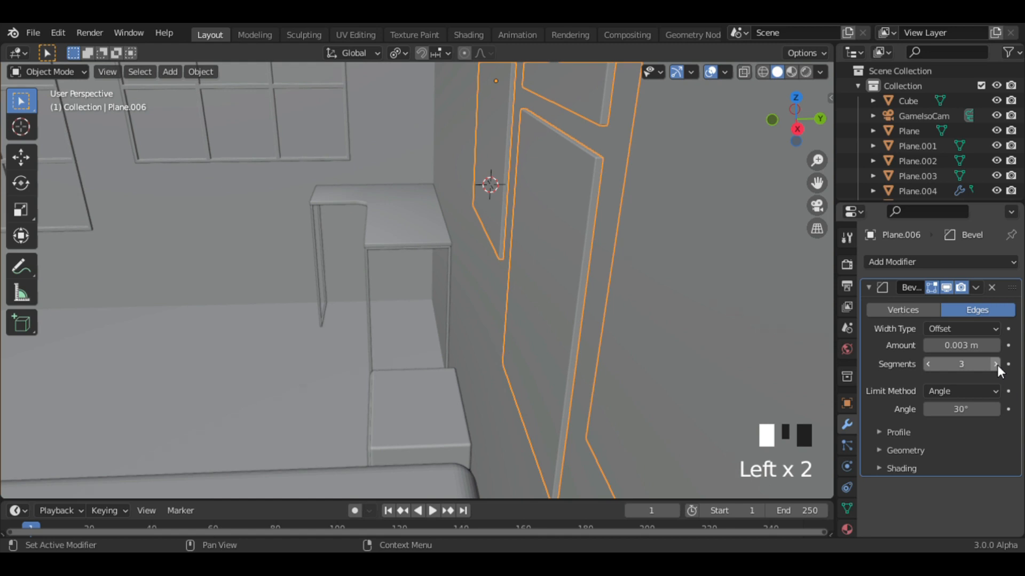
key("ctrl+a")
key("KP_0")
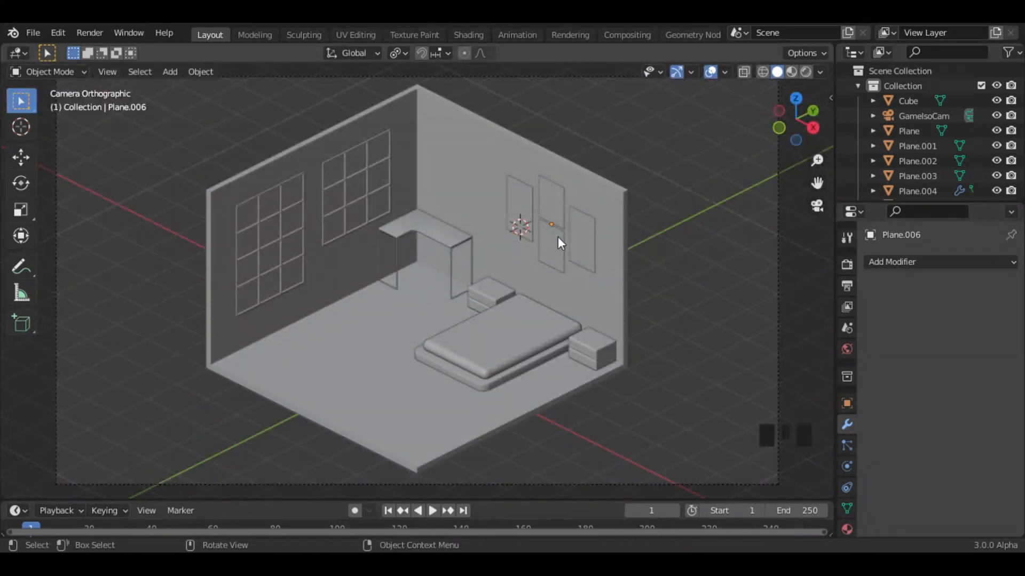
Lower the L-shaped desktop by 0.417 m along Z
left_click(454, 237)
key("g")
key("z")
left_click(511, 283)
middle_click_drag(431, 232, 470, 224)
middle_click_drag(470, 224, 511, 205, "ctrl")
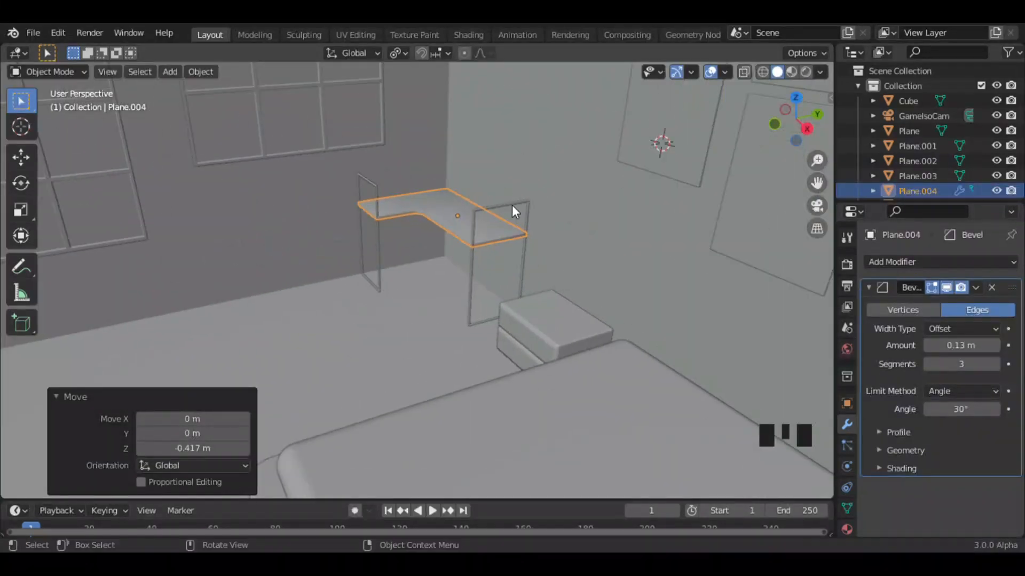
Shorten the desk's leg frames along Z with the 3D cursor as pivot and align them vertically under the lowered desktop
key("s")
key("z")
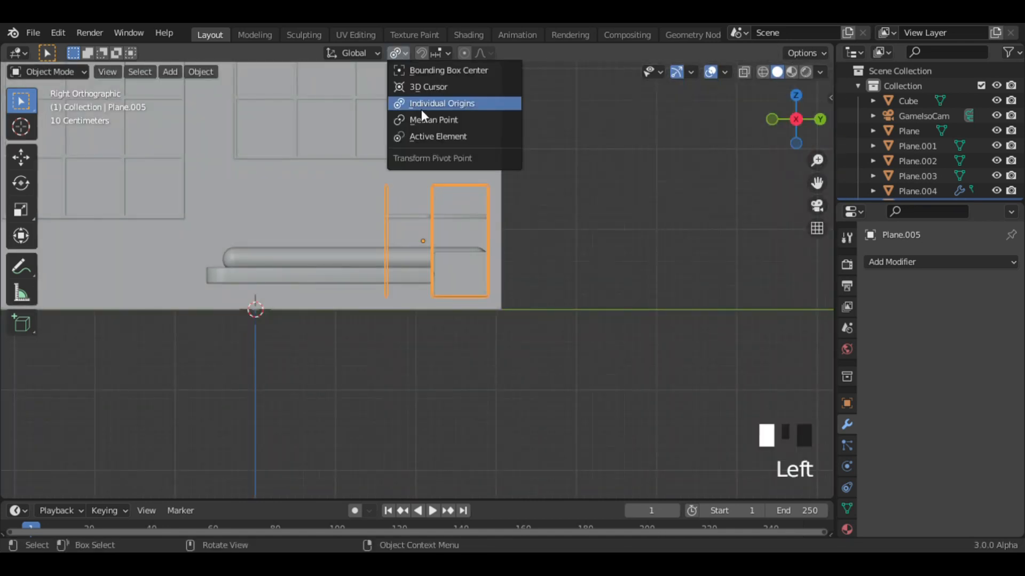
left_click(429, 92)
key("s")
key("z")
left_click(554, 241)
middle_click_drag(554, 242, 688, 291)
key("g")
key("z")
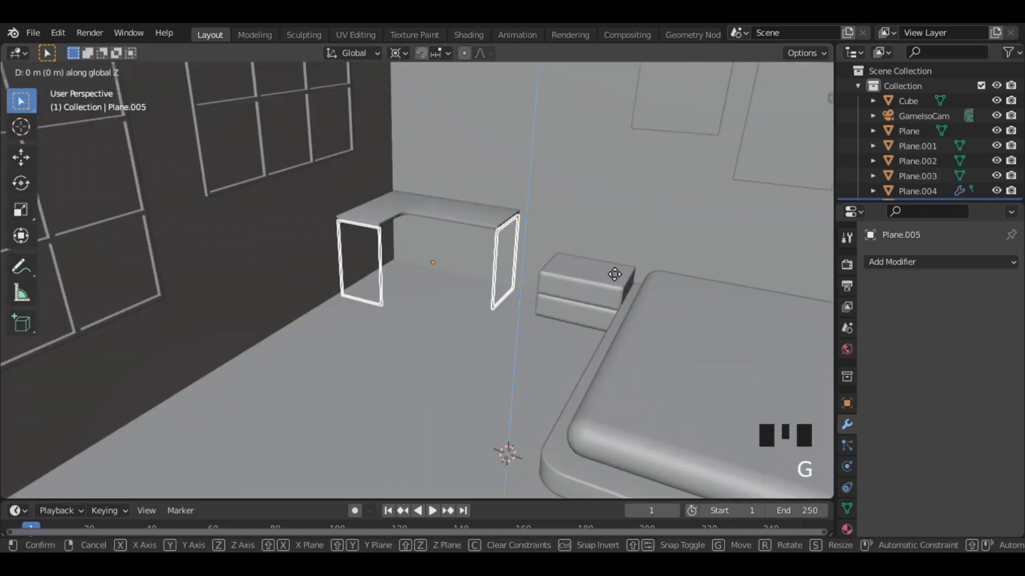
left_click(494, 274)
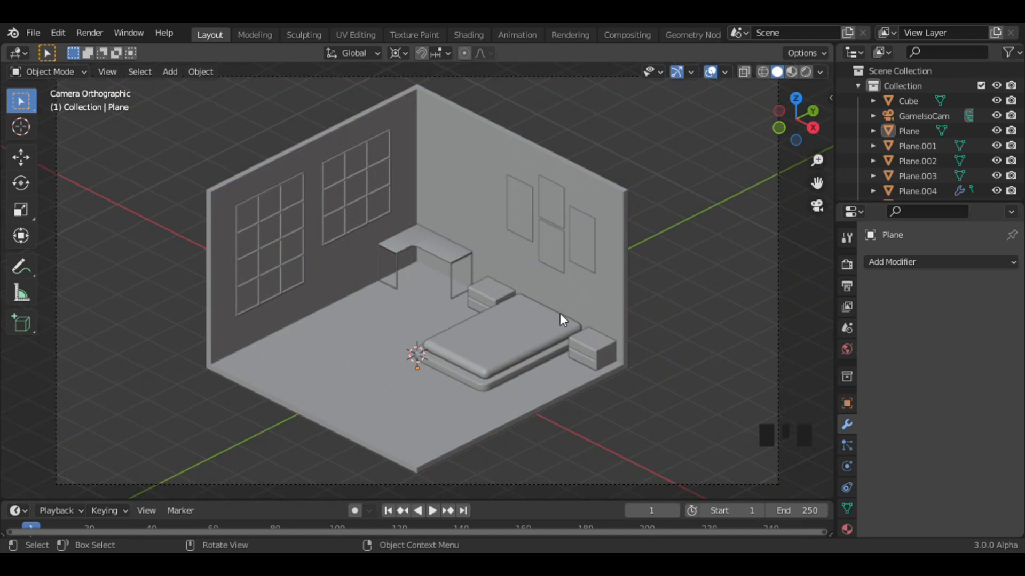
Set the mattress's origin to its geometry and snap the 3D cursor to it
left_click(529, 331)
right_click(529, 331)
left_click(581, 339)
key("shift+a")
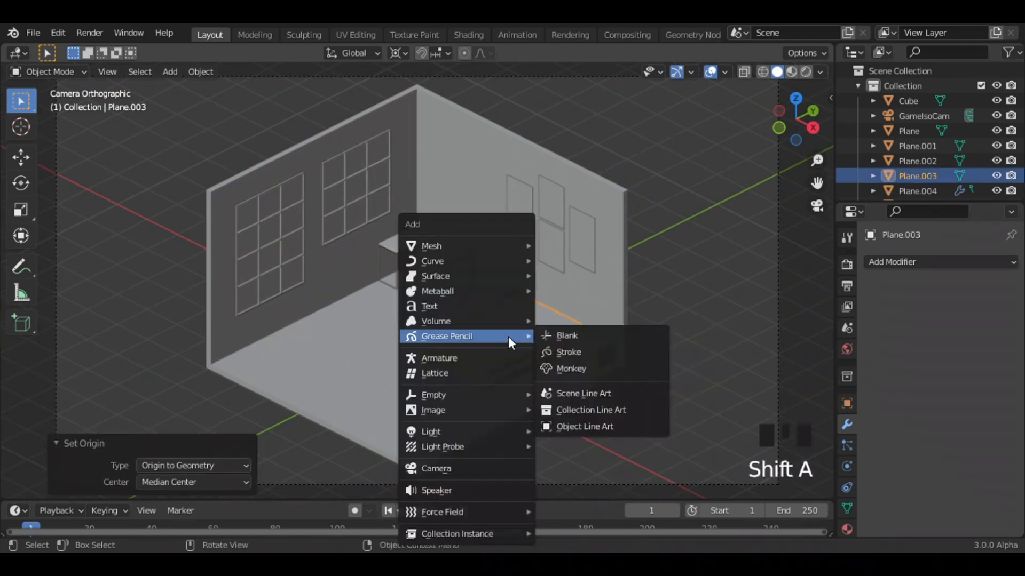
key("shift+s")
left_click(562, 370)
Add a plane at the 3D cursor and raise it 2 m above the mattress along Z
key("shift+a")
left_click(579, 248)
key("g")
key("z")
key("2")
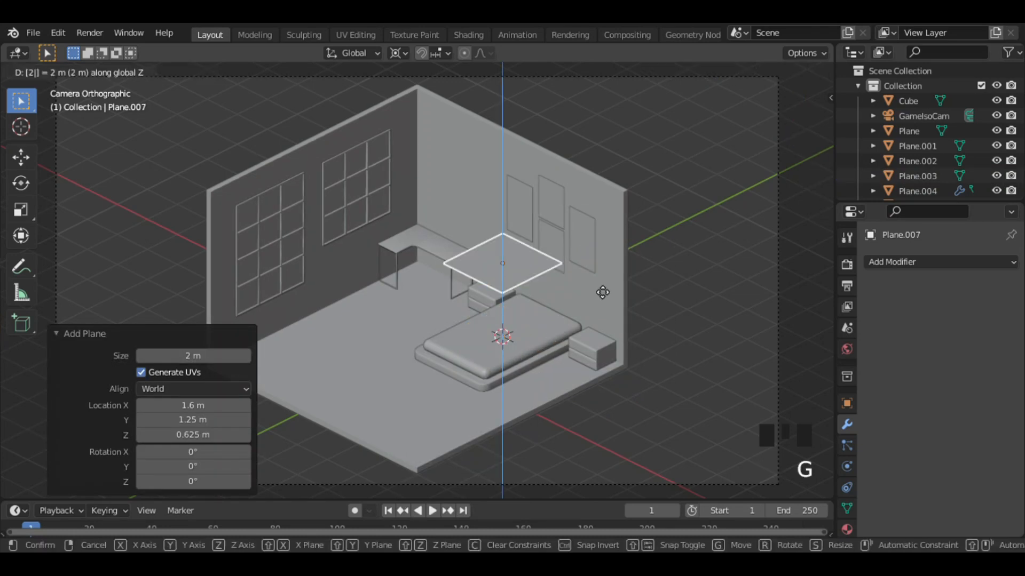
key("Return")
Set the transform pivot to Individual Origins and scale the plane above the bed to 1.8
key("s")
left_click(596, 285)
left_click(397, 53)
left_click(424, 86)
middle_click_drag(656, 245, 693, 189, "ctrl")
left_click(796, 99)
key("s")
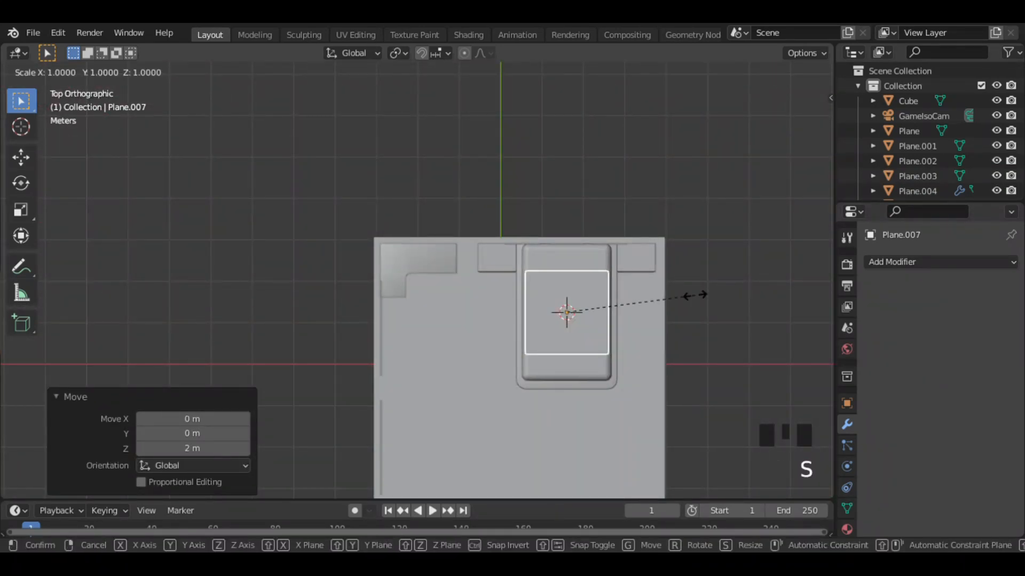
left_click(693, 294)
Move the blanket plane -0.55 m along Y, using X-ray display to position it over the bed
key("alt+z")
key("g")
key("y")
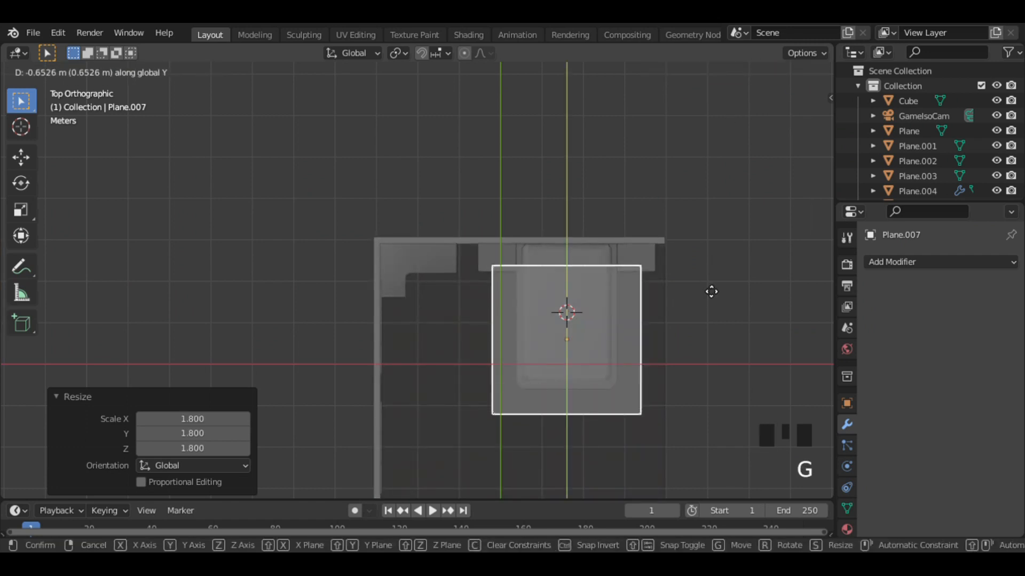
left_click(704, 283)
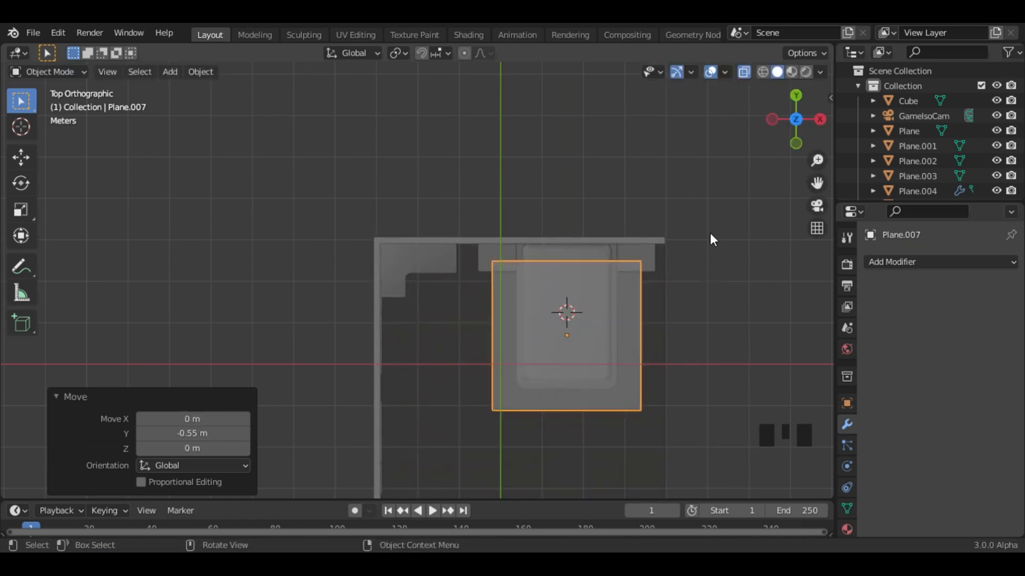
key("alt+z")
Subdivide the blanket plane with an increased number of cuts
middle_click_drag(758, 180, 664, 492)
key("Tab")
key("3")
right_click(482, 276)
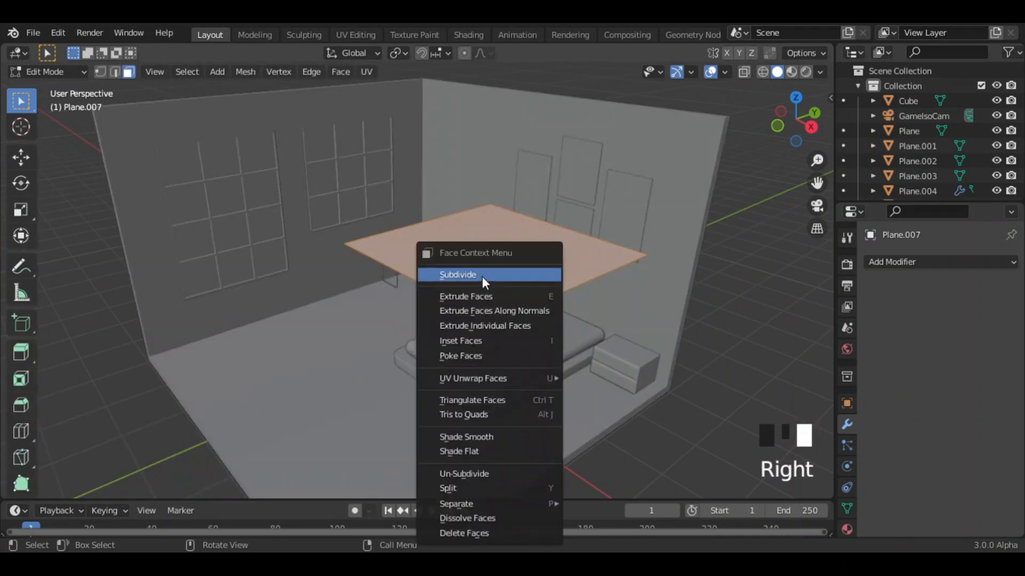
left_click(482, 276)
left_click(246, 382)
left_click(246, 382)
left_click(246, 382)
key("Return")
key("Tab")
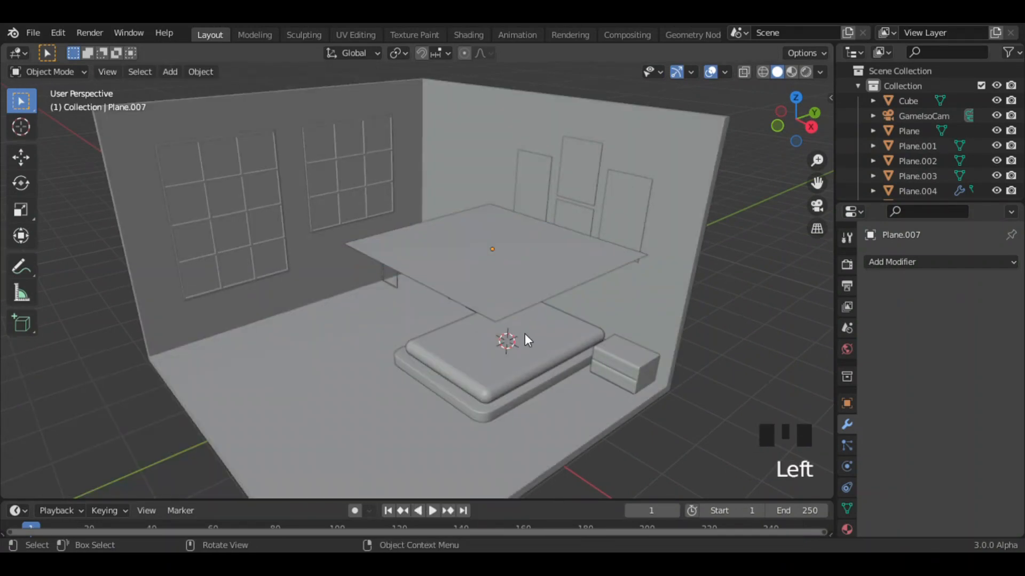
Add Collision physics to the mattress, the bed base and the room shell
left_click(524, 340)
left_click(846, 466)
left_click(931, 276)
left_click(511, 369)
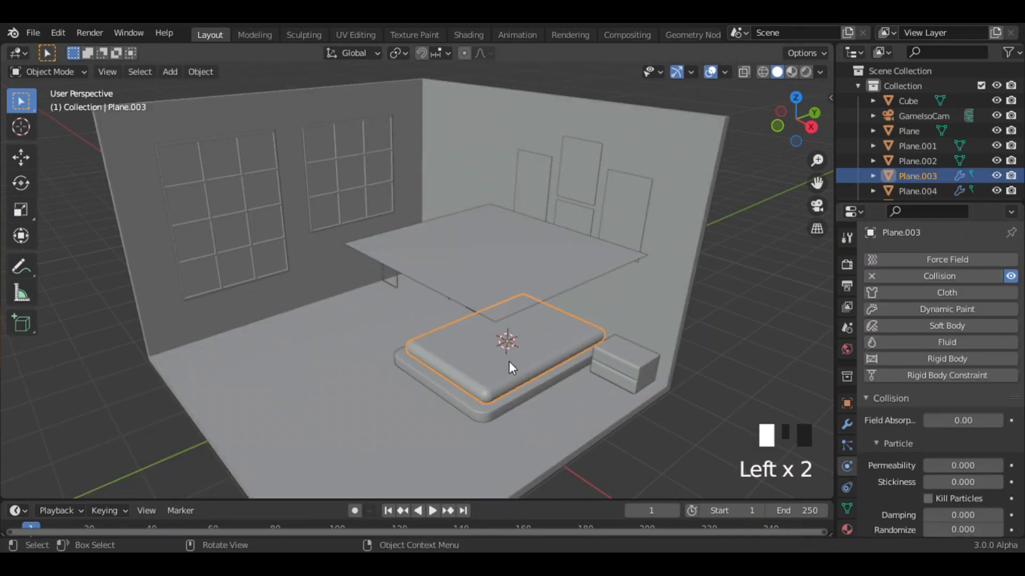
left_click(511, 368)
left_click(931, 276)
left_click(683, 256)
left_click(931, 277)
left_click(798, 314)
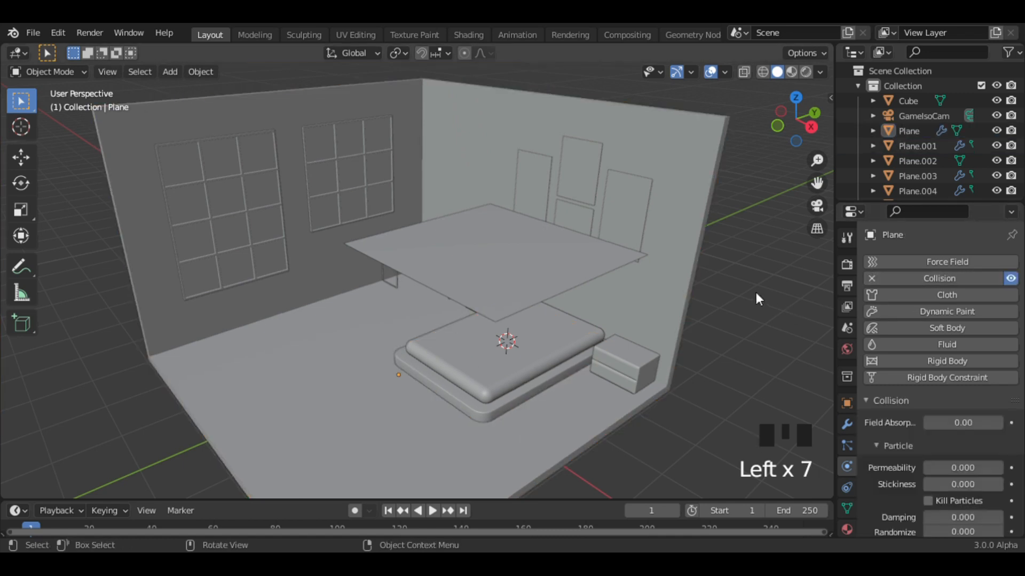
left_click_drag(1021, 325, 1021, 435)
left_click(510, 399)
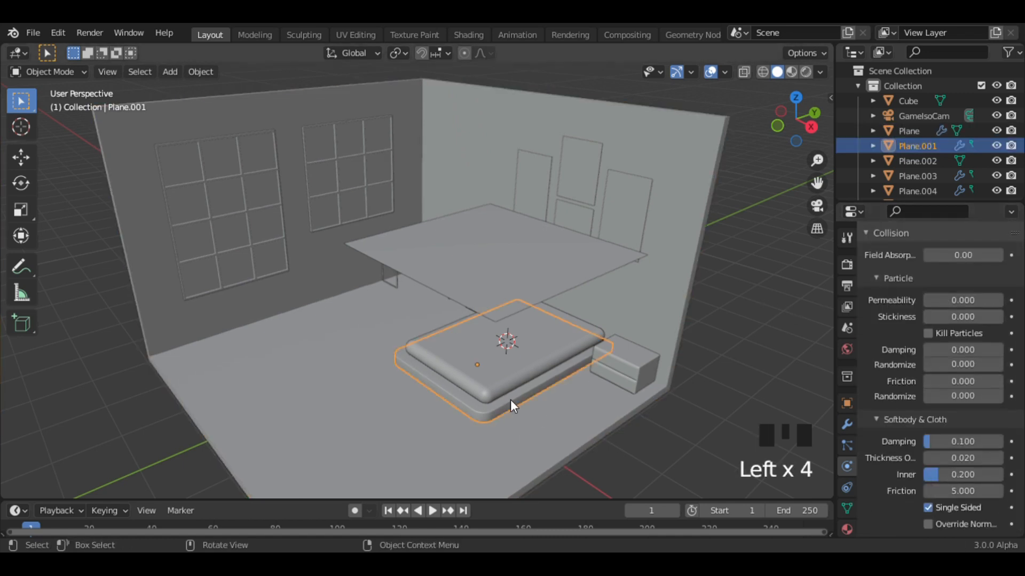
key("ctrl+z")
key("ctrl+z")
Select the blanket plane and turn on the Face Orientation overlay
left_click(569, 381)
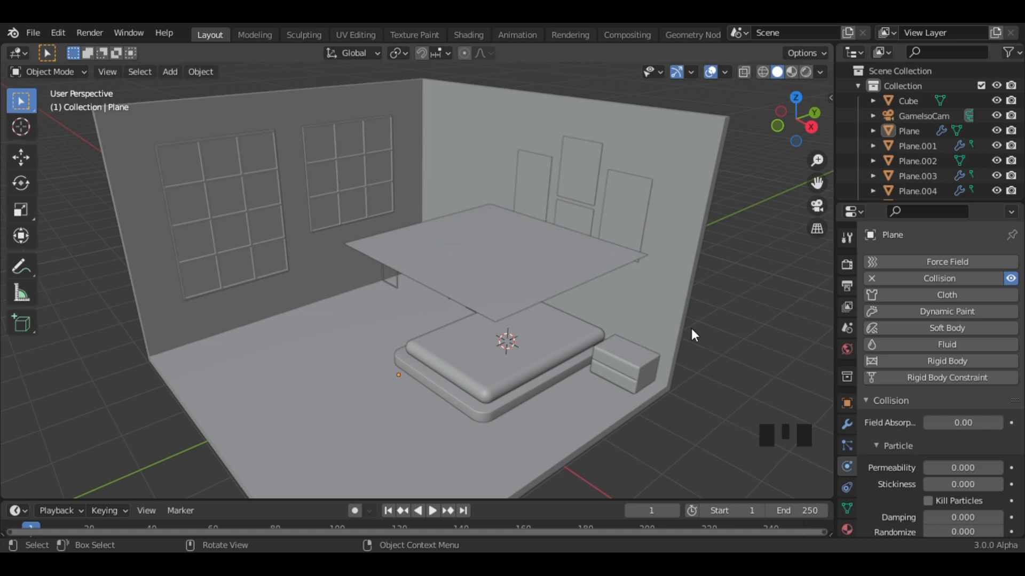
left_click(601, 320)
left_click(725, 72)
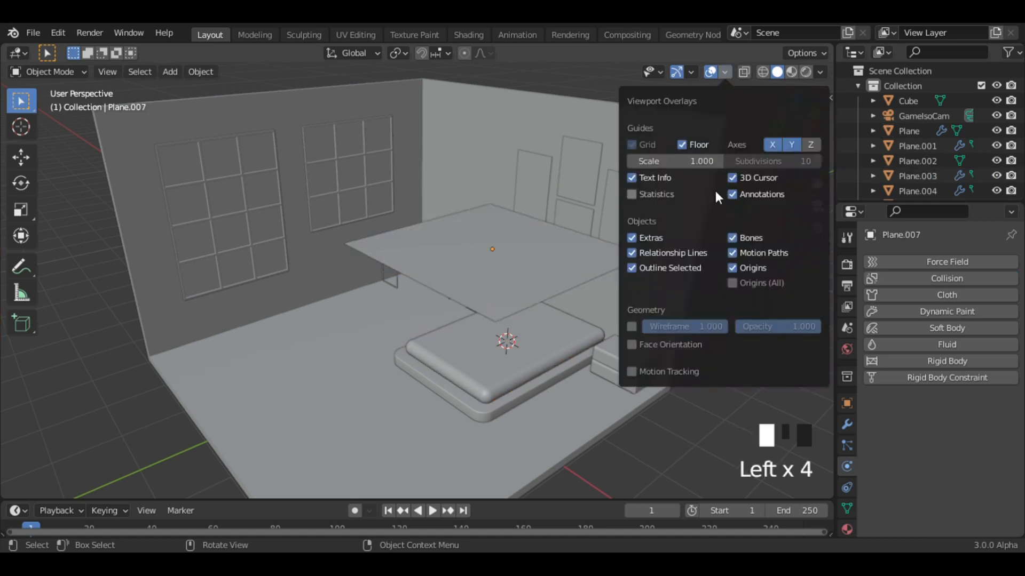
left_click(632, 345)
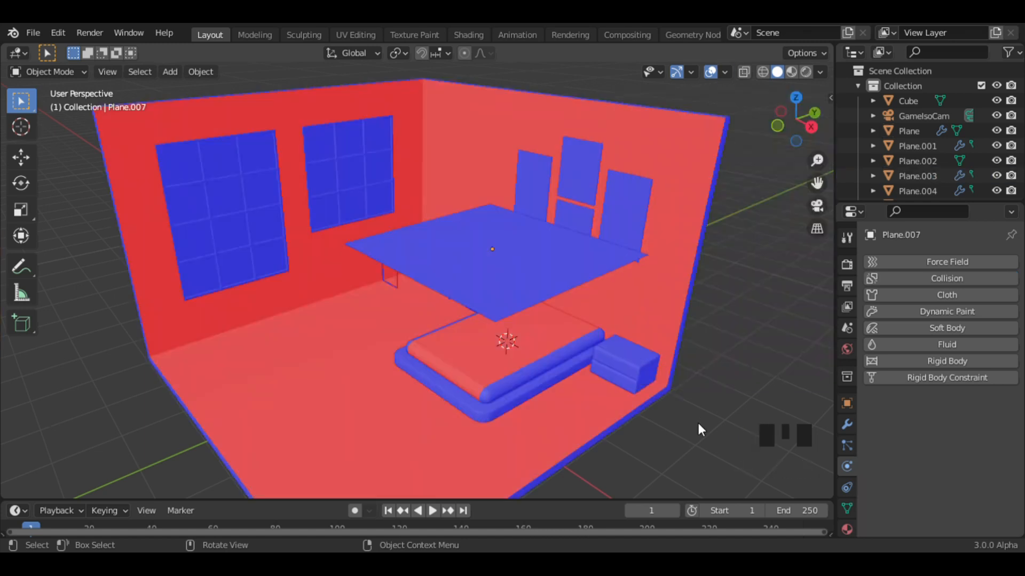
Recalculate the normals of all the room shell's faces
left_click(577, 442)
key("Tab")
key("a")
key("shift+n")
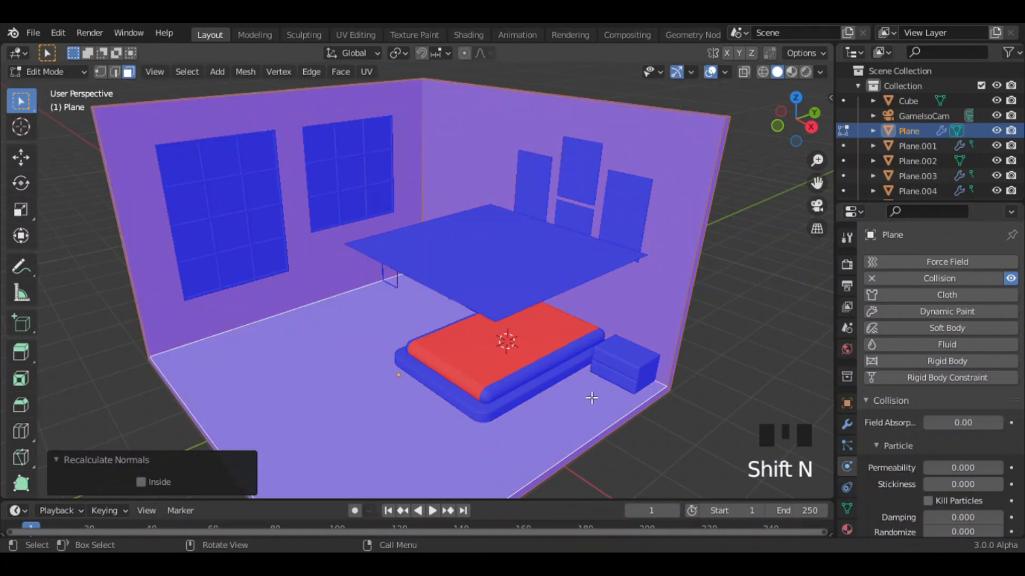
left_click(743, 341)
key("Tab")
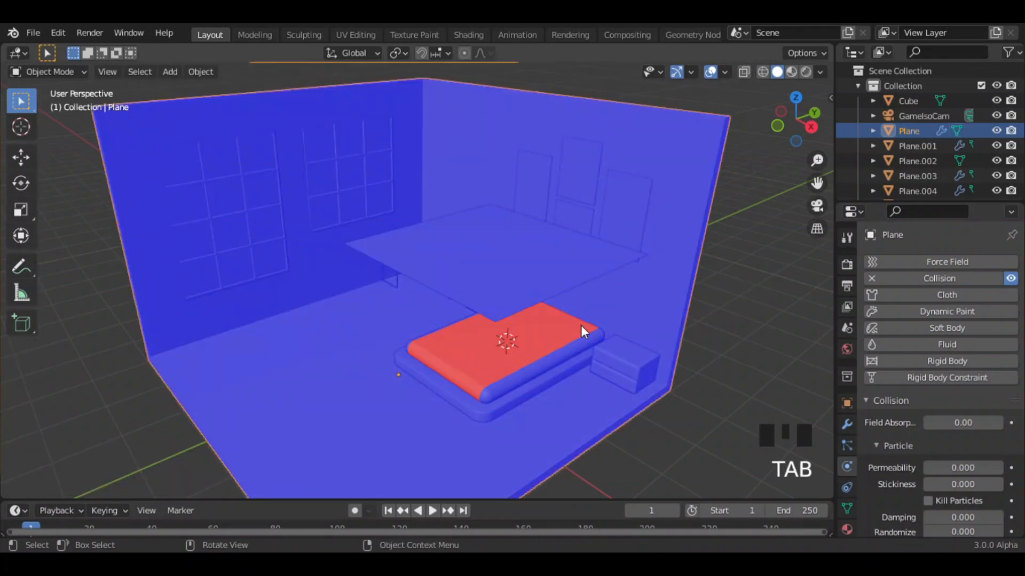
Turn off the Face Orientation overlay and return the timeline to the first frame
left_click(725, 72)
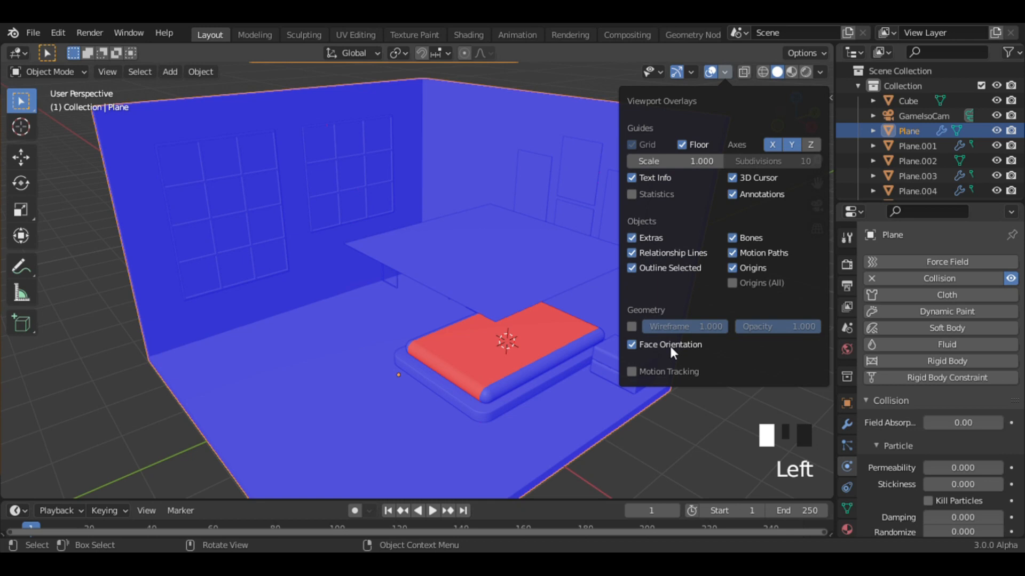
left_click(670, 347)
key("space")
key("shift+Left")
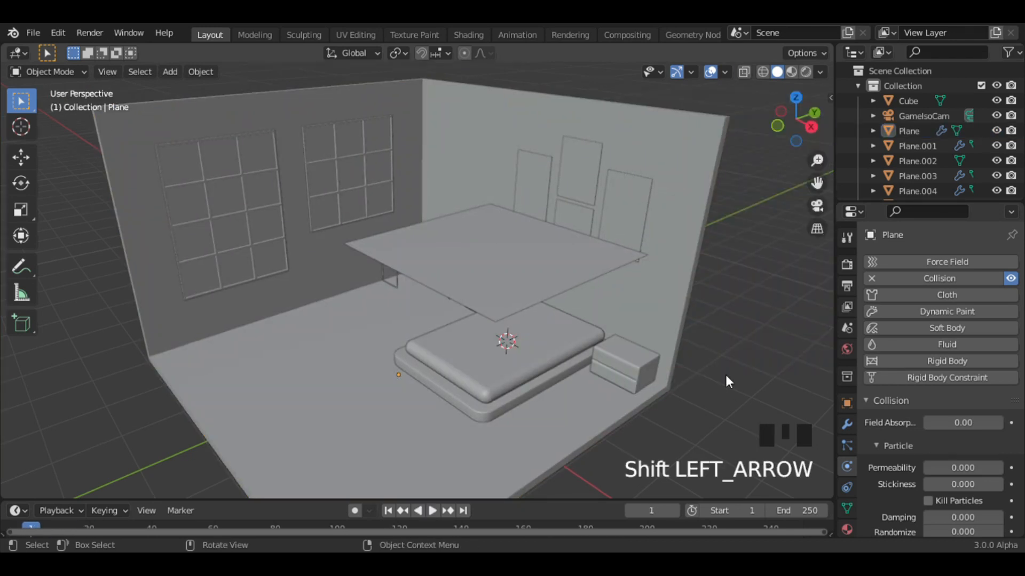
Add Cloth physics to the blanket plane and enable Self Collisions
left_click(540, 275)
left_click(897, 294)
left_click_drag(1019, 295, 1019, 490)
left_click(896, 492)
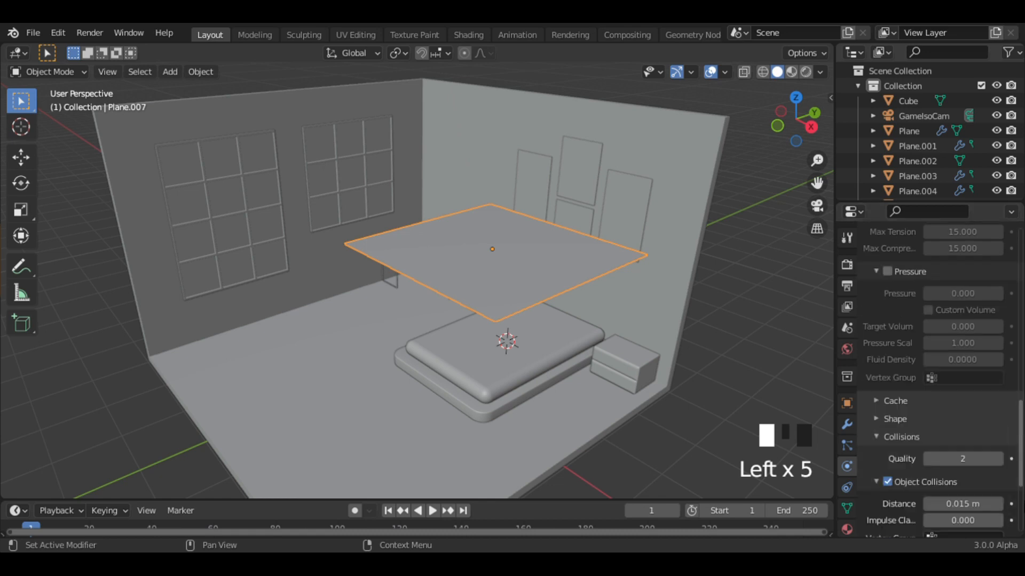
left_click(744, 422)
Play the cloth simulation to check how the blanket drapes, and return to the first frame
key("space")
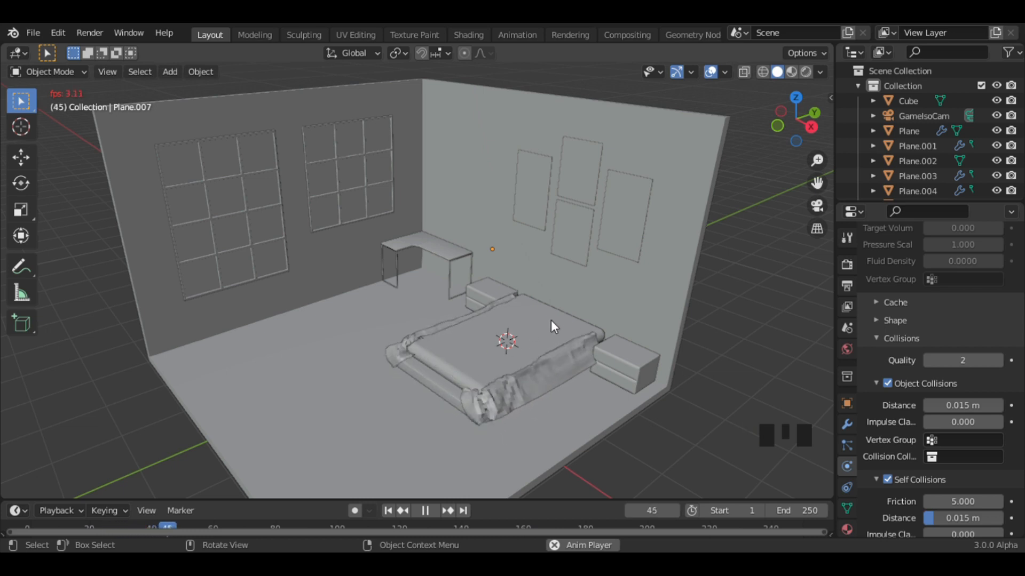
key("shift+Left")
key("Left")
Show face orientation and recalculate the normals of all the mattress's faces
left_click(507, 375)
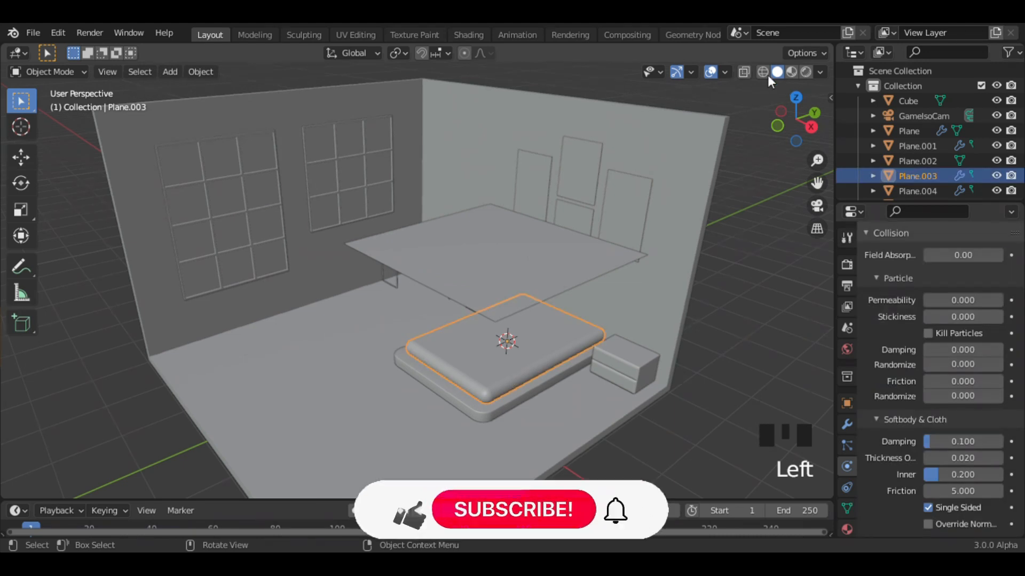
key("Left")
left_click(724, 72)
left_click(632, 345)
key("Tab")
key("a")
key("shift+n")
left_click(776, 332)
key("Tab")
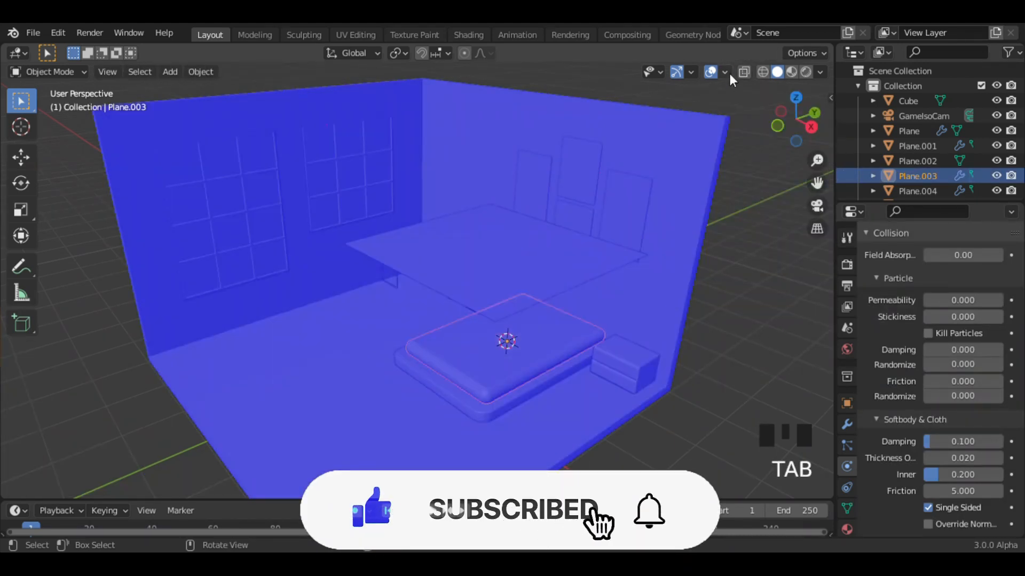
Turn off the Face Orientation overlay and replay the cloth simulation over the bed
left_click(724, 71)
left_click(656, 345)
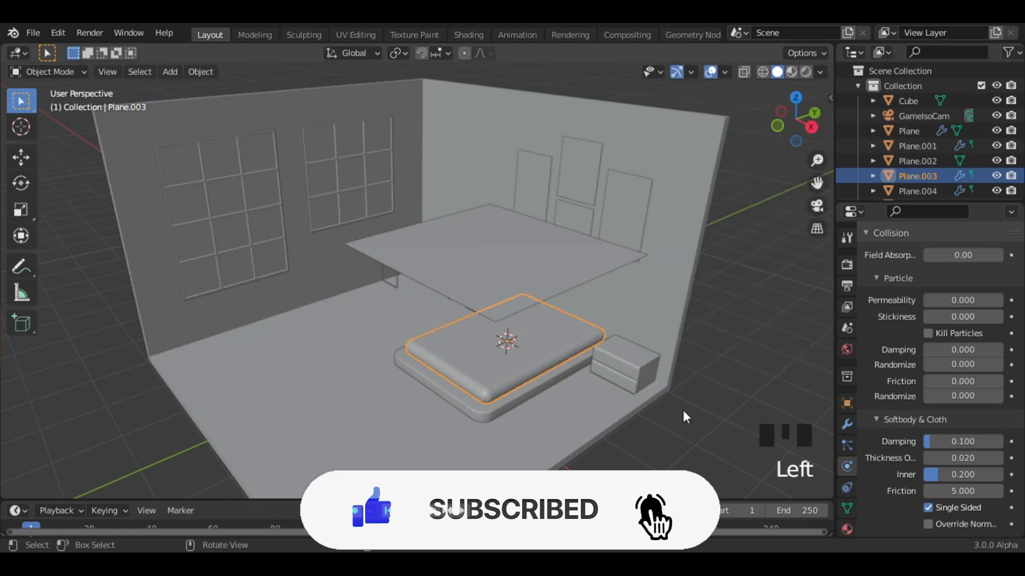
double_click(730, 364)
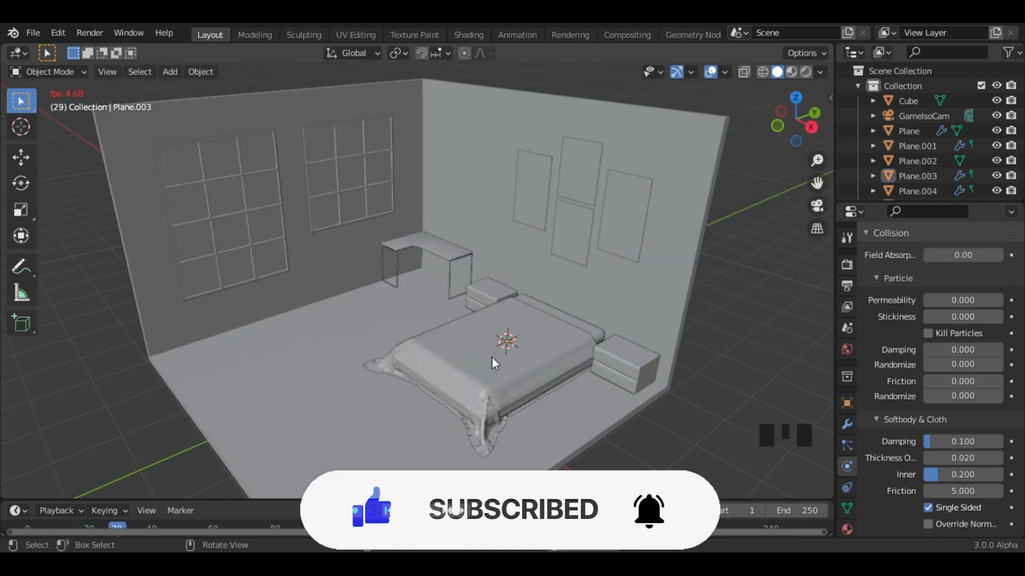
Play the cloth simulation from the first frame to check the drape at the bed's corner
middle_click_drag(749, 278, 440, 418, "ctrl")
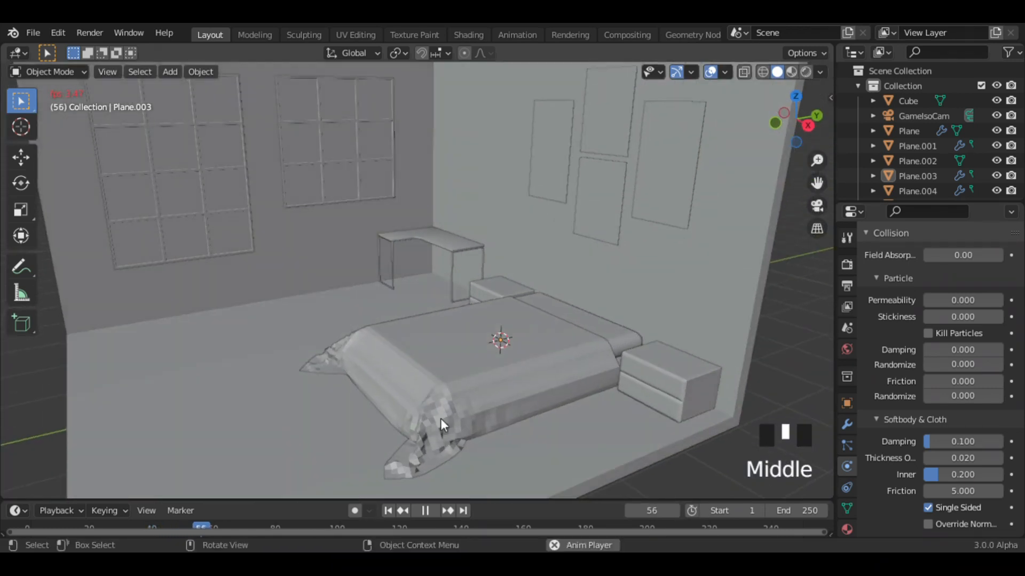
key("shift+Left")
key("space")
key("space")
key("shift+Left")
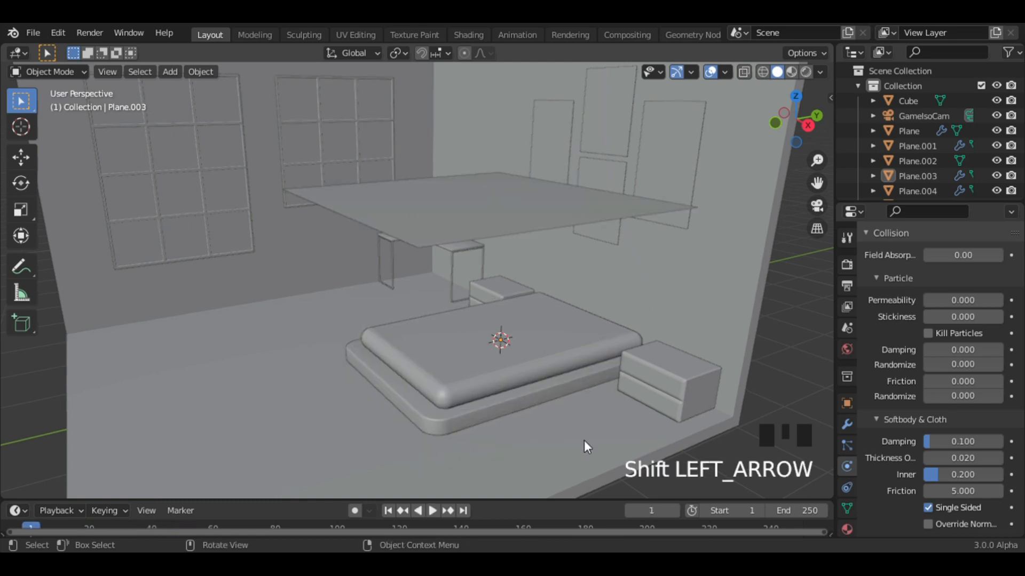
Check the physics settings of the mattress, bed base, floor and blanket, and replay the cloth simulation from the first frame
left_click(592, 363)
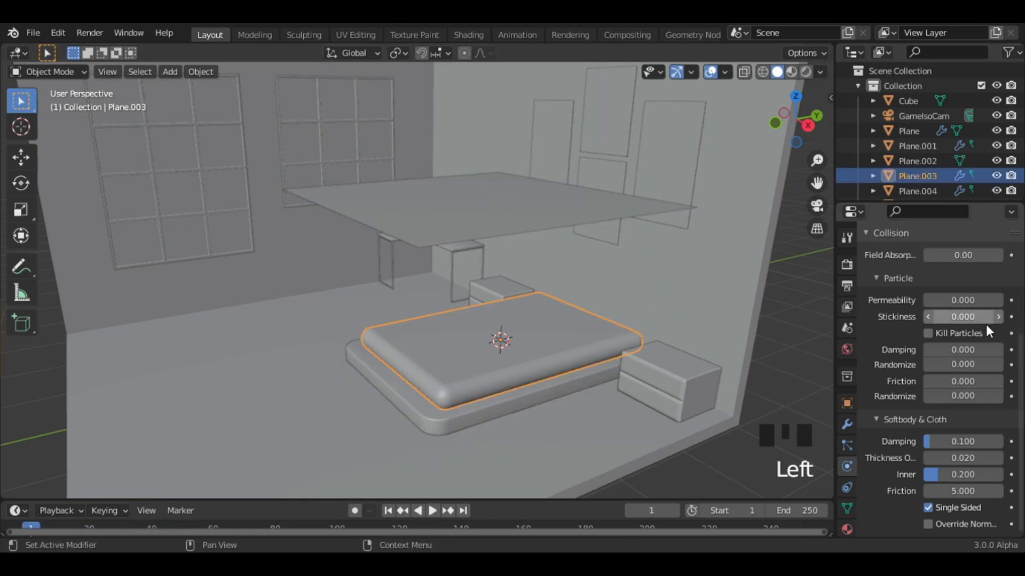
left_click(522, 428)
left_click(638, 443)
left_click(963, 491)
left_click(570, 209)
key("shift+Left")
key("space")
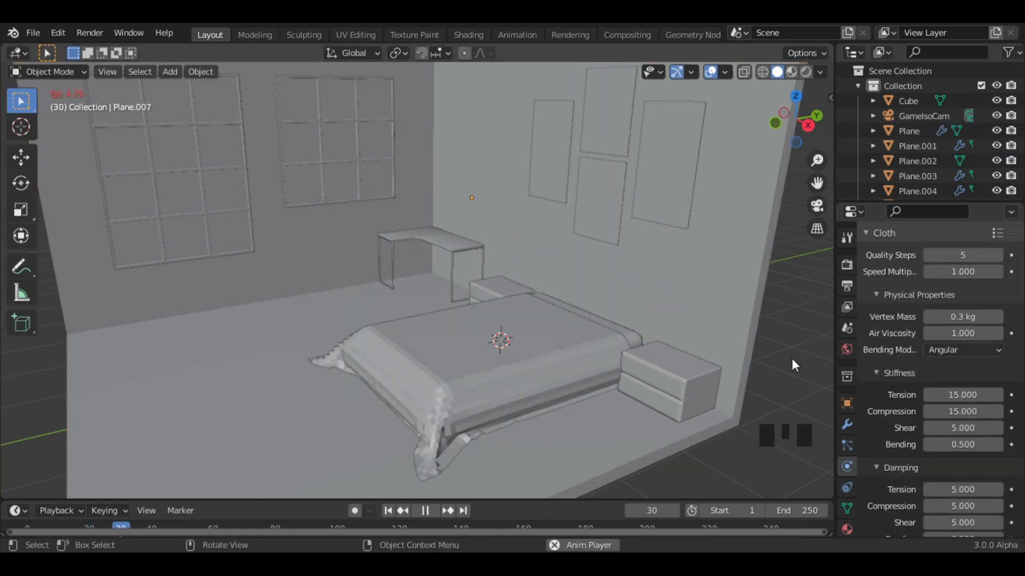
key("shift+Left")
Add a Vortex force field at the blanket's centre and move it down 1 m along Z
key("shift+s")
left_click(481, 369)
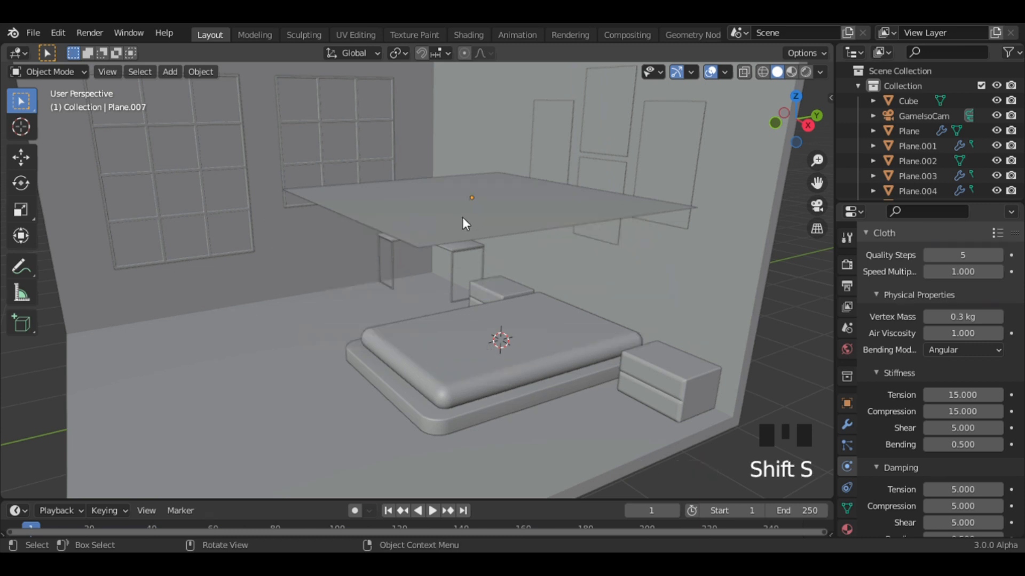
key("shift+a")
mouse_move(492, 513)
left_click(668, 490)
type("gz-1")
key("Return")
Set the vortex strength to 22.5 and play the simulation to check how the blanket wrinkles
left_click(967, 292)
type("-22.5")
key("Return")
left_click(781, 307)
left_click(953, 295)
key("Home")
key("Delete")
left_click(779, 310)
key("space")
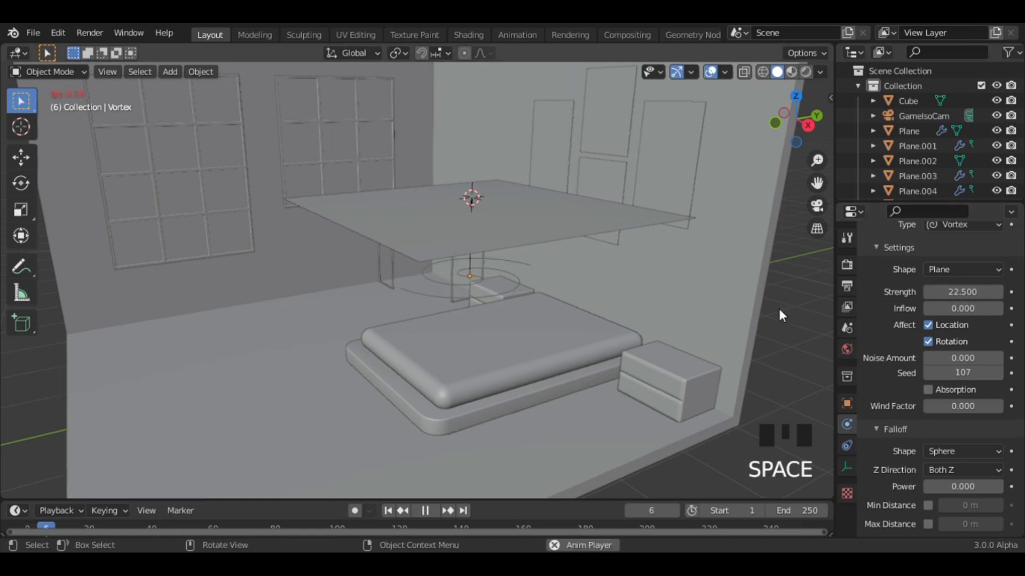
key("space")
left_click_drag(796, 118, 816, 140)
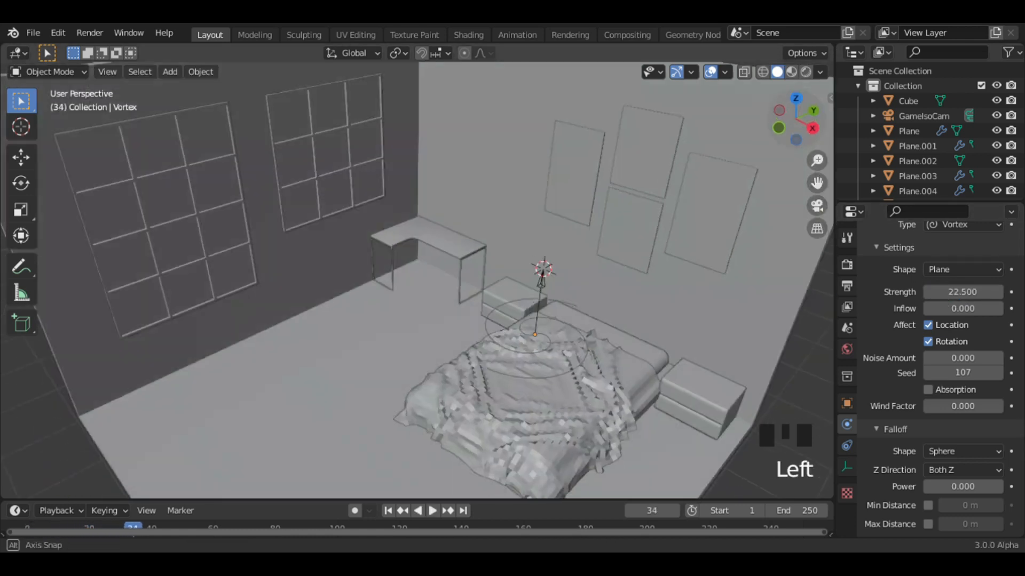
key("shift+Left")
Set the vortex strength to 21.5 and replay the simulation, checking the blanket from the camera view
left_click(553, 303)
left_click_drag(1022, 342, 1021, 450)
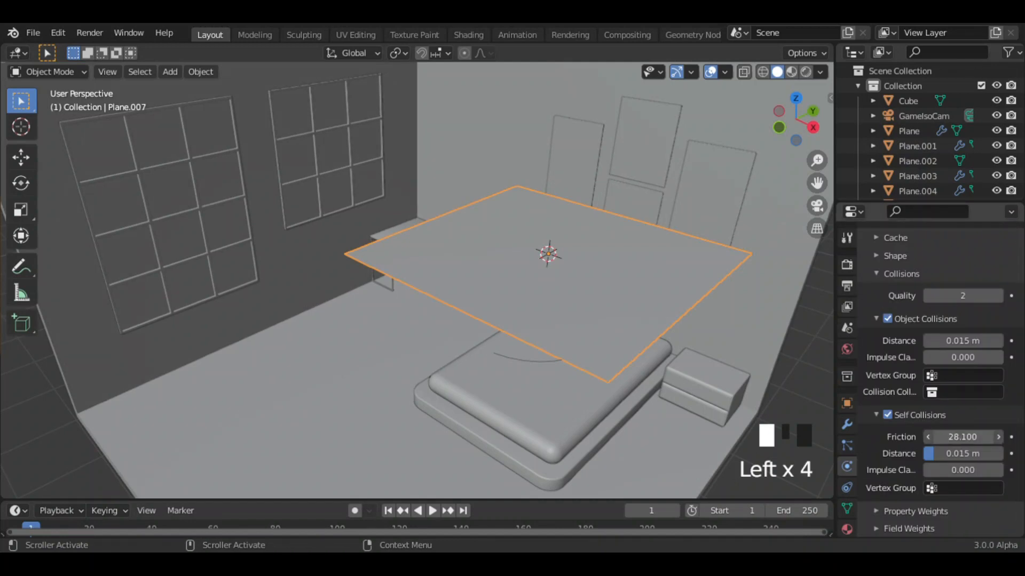
left_click(521, 367)
left_click(540, 322)
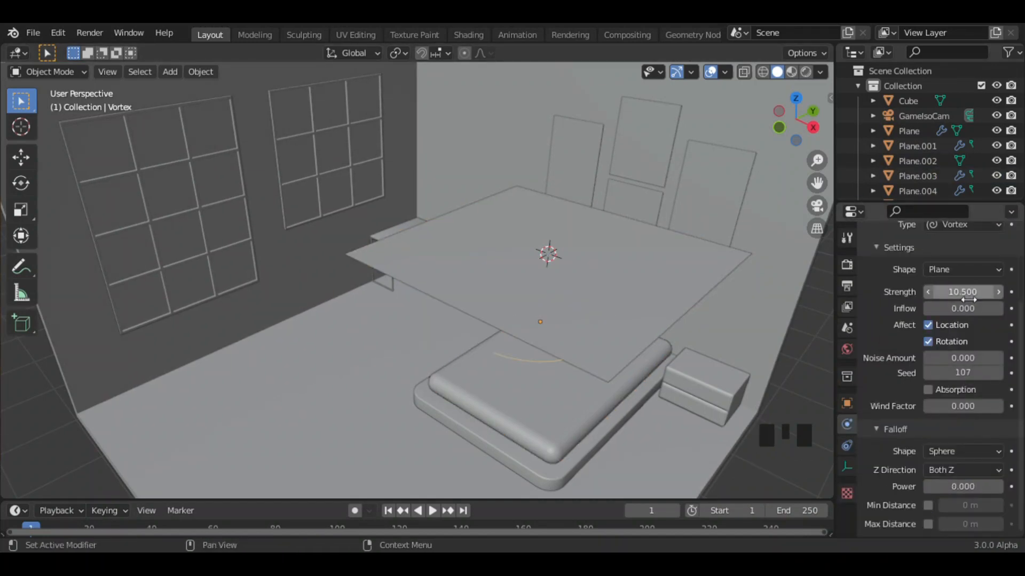
key("space")
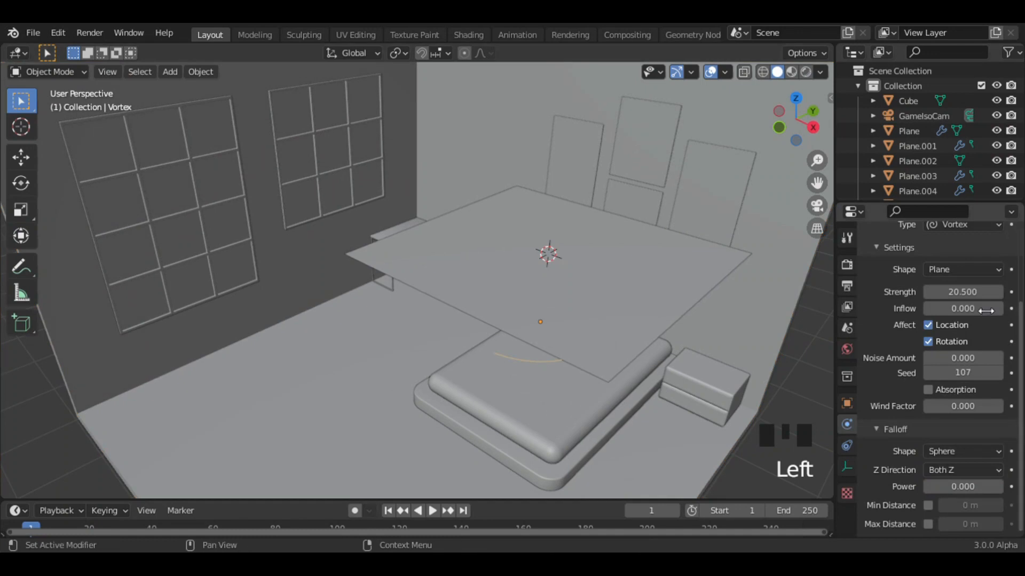
left_click(997, 292)
key("space")
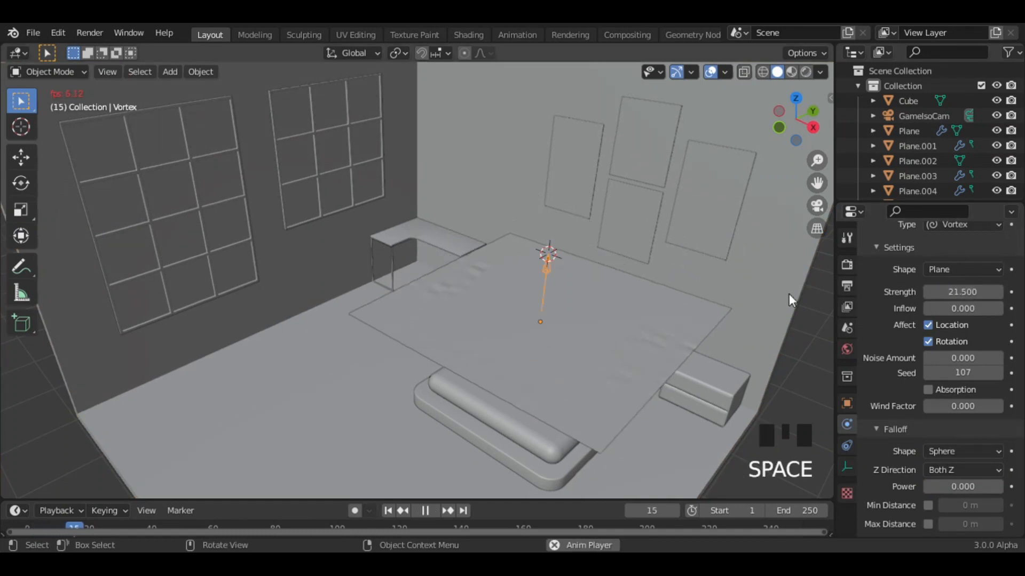
key("space")
left_click(816, 206)
key("shift+Left")
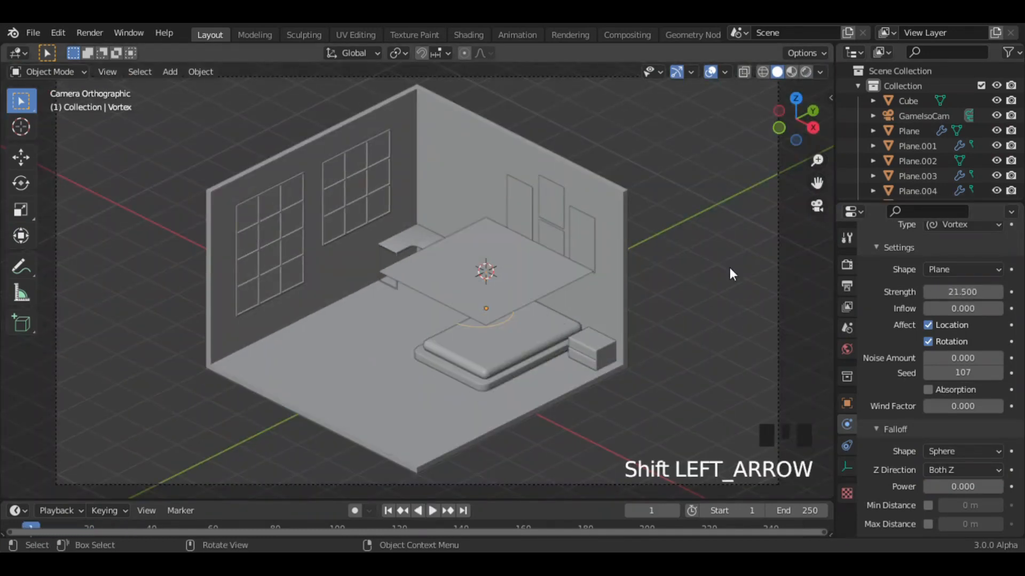
Set the vortex strength to 21 and play the cloth simulation up to frame 46
left_click(969, 292)
key("BackSpace")
key("BackSpace")
key("Return")
key("space")
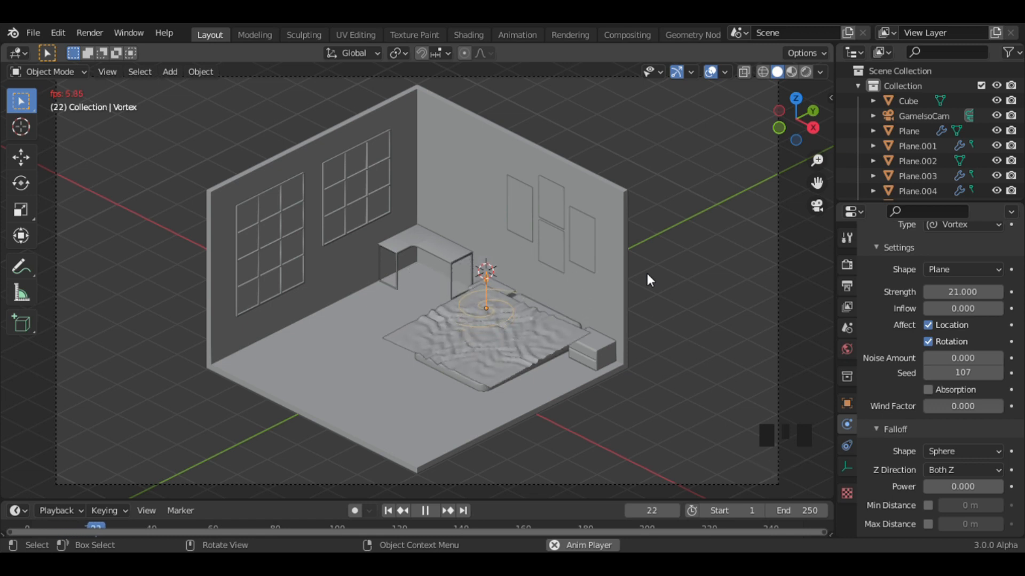
key("space")
key("space")
key("shift+Left")
key("space")
key("space")
key("space")
key("space")
key("space")
key("space")
Apply the blanket's Cloth modifier at this frame and delete the vortex force field
left_click(560, 334)
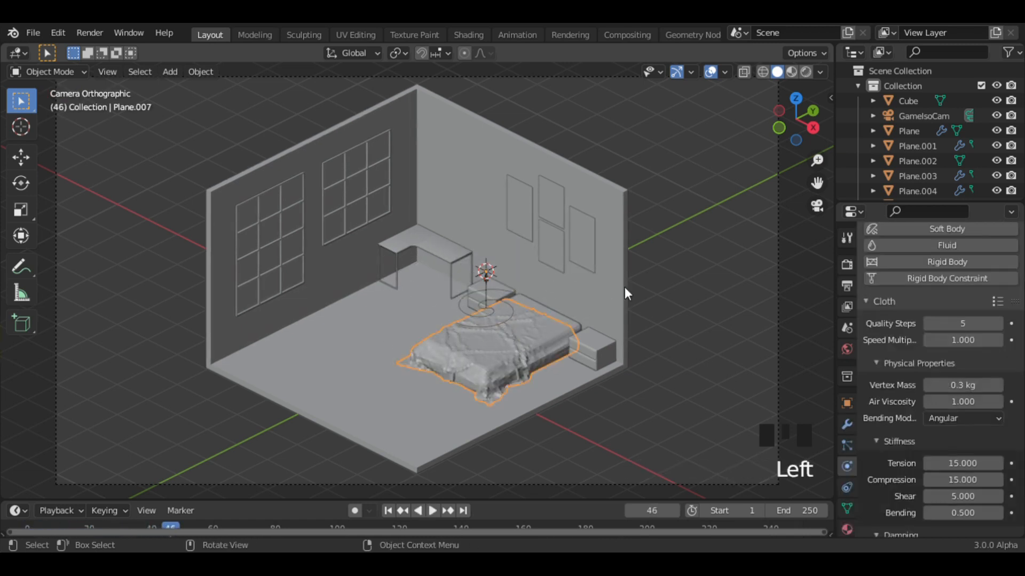
middle_click_drag(624, 287, 593, 167)
left_click(847, 423)
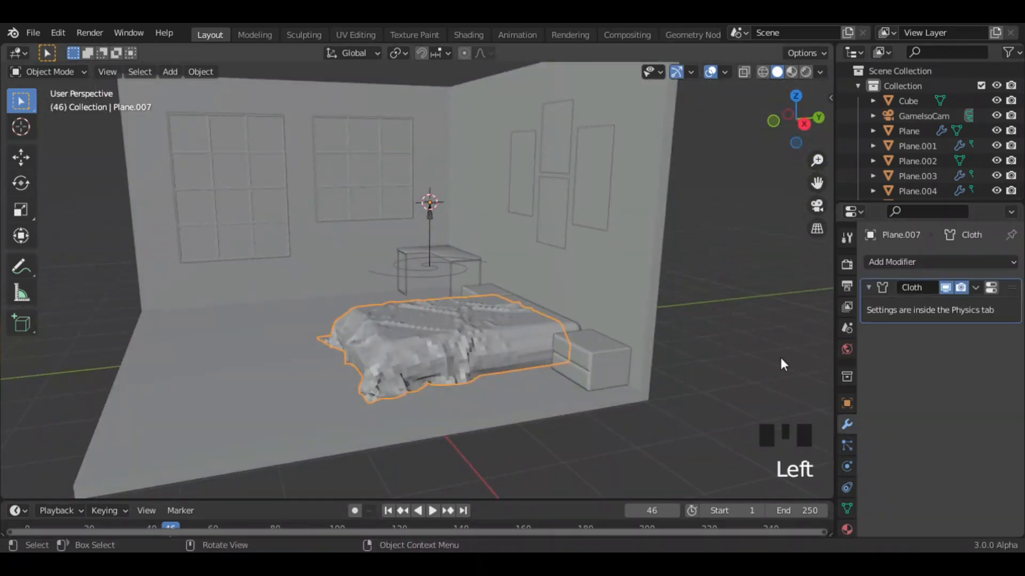
middle_click_drag(779, 354, 794, 371)
left_click(973, 289)
left_click(928, 302)
left_click(473, 277)
key("Delete")
Add a Solidify modifier to the blanket
middle_click_drag(473, 276, 520, 296, "shift")
left_click(521, 297)
left_click(940, 262)
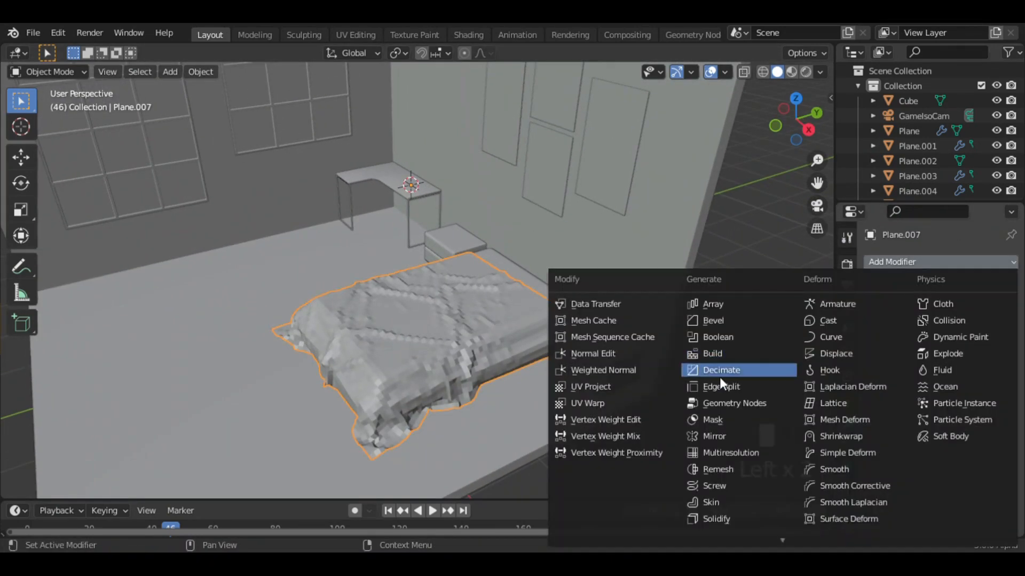
left_click(730, 518)
middle_click_drag(716, 268, 648, 344)
double_click(606, 348)
left_click(606, 348)
Select the blanket's edge loop at the head of the bed, grow the selection and delete that strip
key("Tab")
middle_click_drag(745, 334, 553, 359)
left_click(553, 359, "alt")
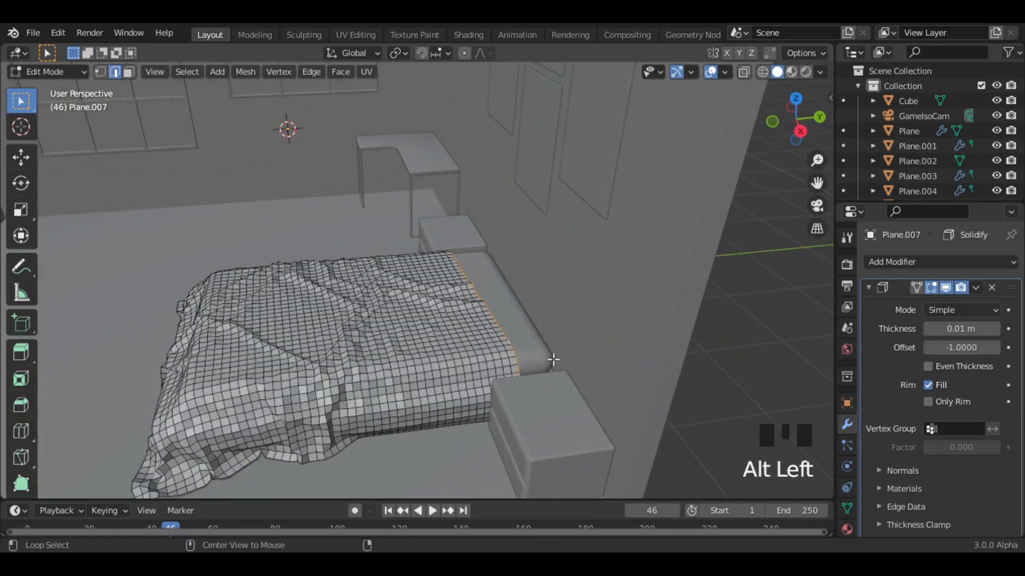
left_click(187, 72)
left_click(372, 297)
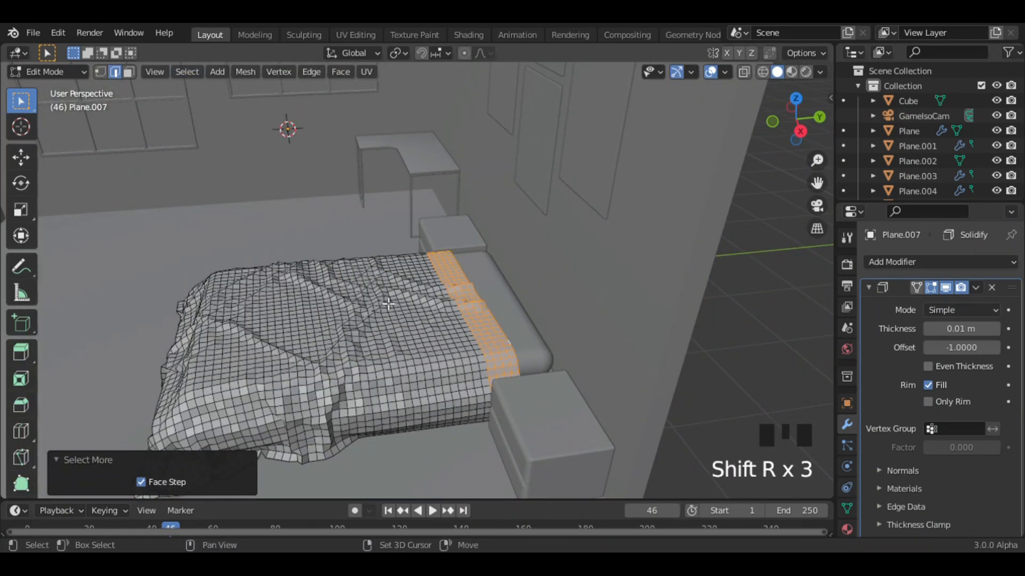
key("ctrl+z")
key("x")
left_click(509, 297)
key("Tab")
Enable Even Thickness on the blanket's Solidify modifier
right_click(577, 279)
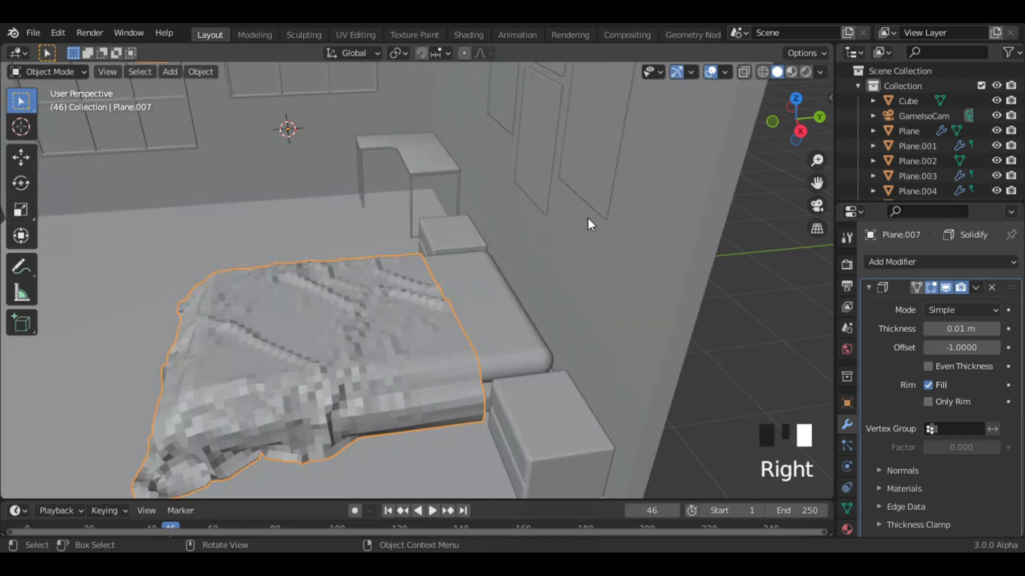
middle_click_drag(493, 332, 535, 322)
right_click_drag(534, 327, 591, 342)
key("ctrl+a")
left_click(526, 382)
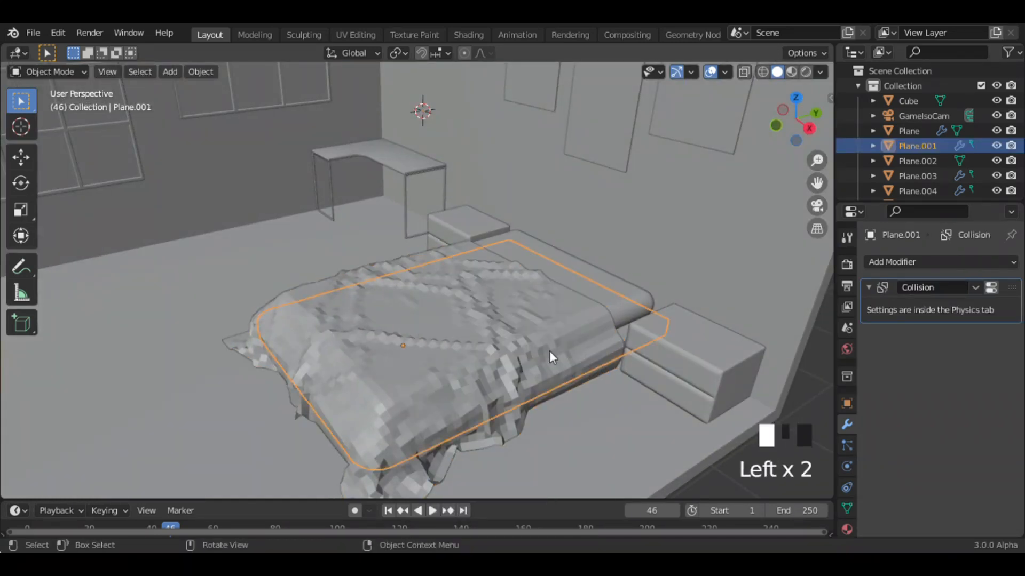
left_click(975, 288)
middle_click_drag(854, 302, 757, 342)
left_click(928, 366)
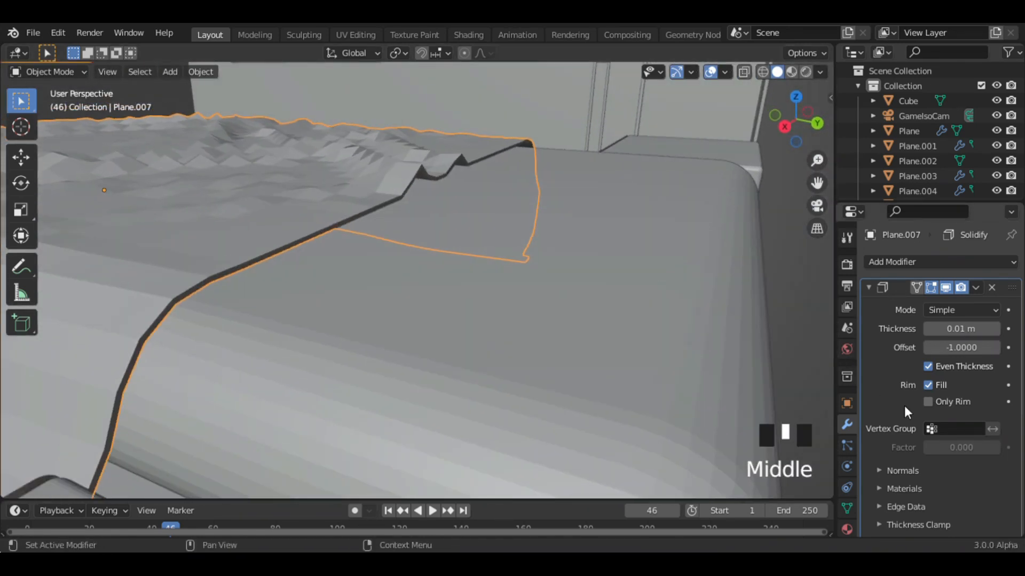
Adjust the thickness of the blanket's Solidify modifier and apply it
left_click(933, 511)
left_click(929, 328)
left_click(971, 335)
left_click(976, 287)
left_click(953, 302)
left_click(681, 284)
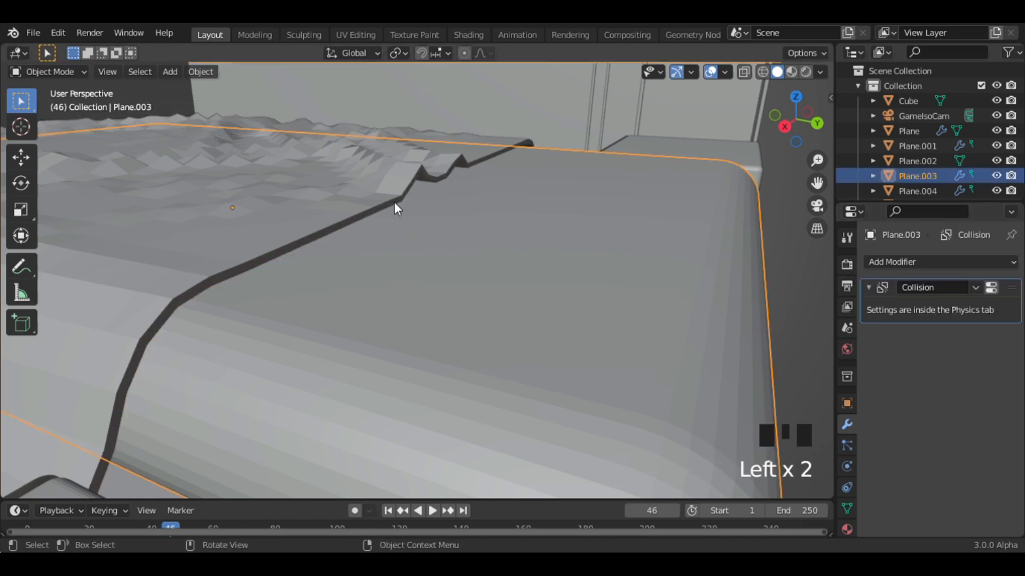
Add a Subdivision Surface modifier to the blanket, compare the mesh with and without it, and apply it
left_click(393, 201)
left_click(897, 262)
mouse_move(747, 537)
left_click(725, 487)
middle_click_drag(679, 257, 944, 300, "ctrl")
left_click(945, 287)
left_click(945, 287)
left_click(945, 287)
left_click(945, 287)
left_click(993, 328)
left_click(926, 328)
left_click(976, 288)
left_click(958, 304)
Shade the blanket smooth
right_click(504, 238)
left_click(760, 381)
middle_click_drag(760, 382, 702, 409)
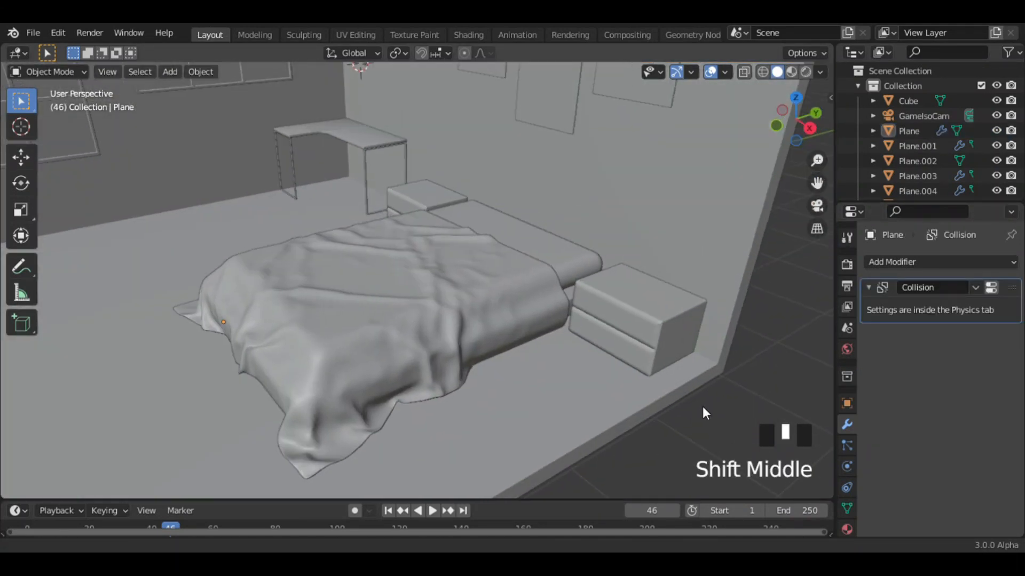
right_click(484, 304)
left_click(538, 347)
left_click(739, 427)
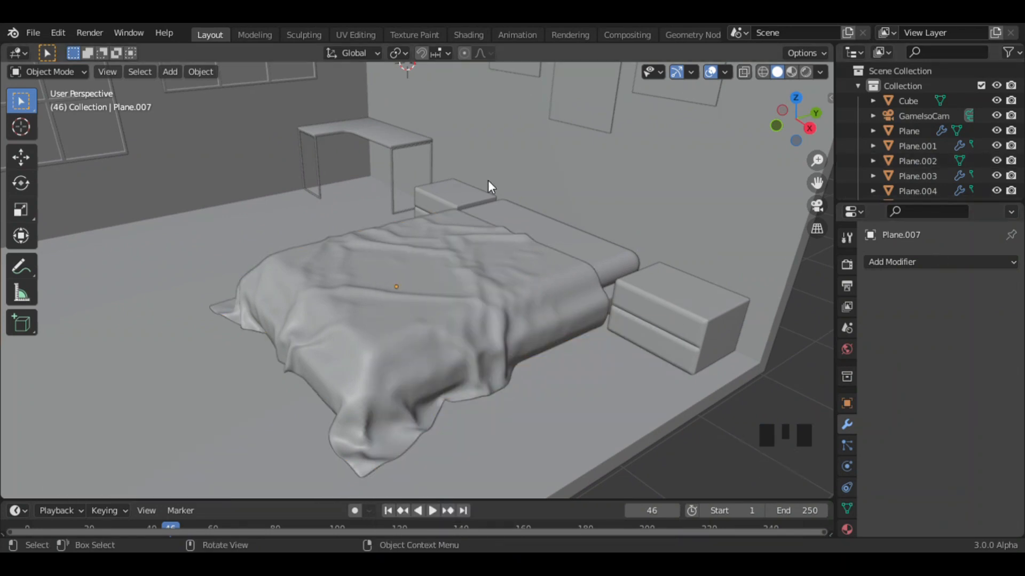
Snap the 3D cursor to the mattress
key("shift+a")
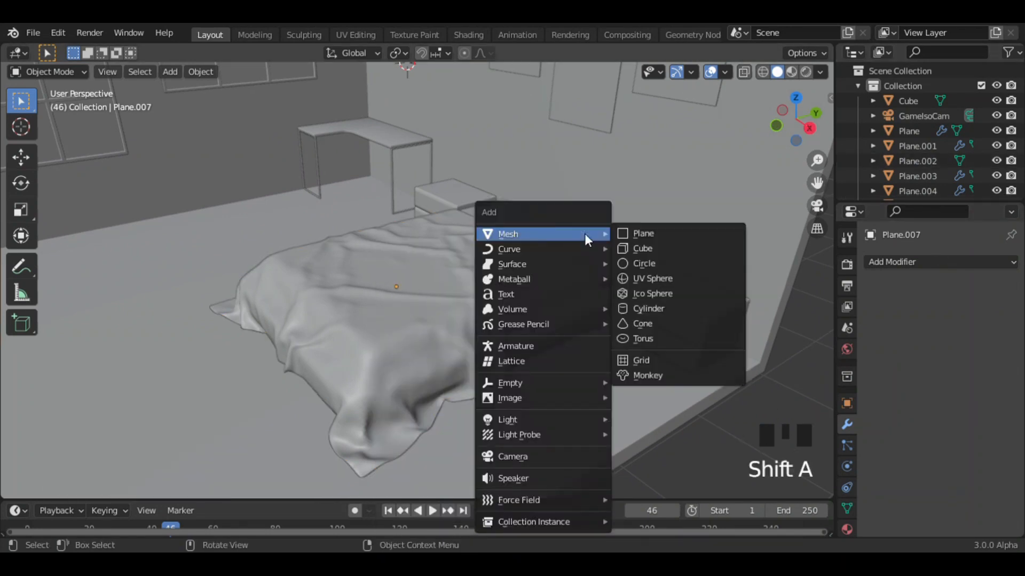
middle_click_drag(561, 152, 528, 249)
left_click(528, 249)
key("shift+s")
left_click(486, 332)
Add a plane at the 3D cursor and move it about 0.97 m up along Z
key("shift+a")
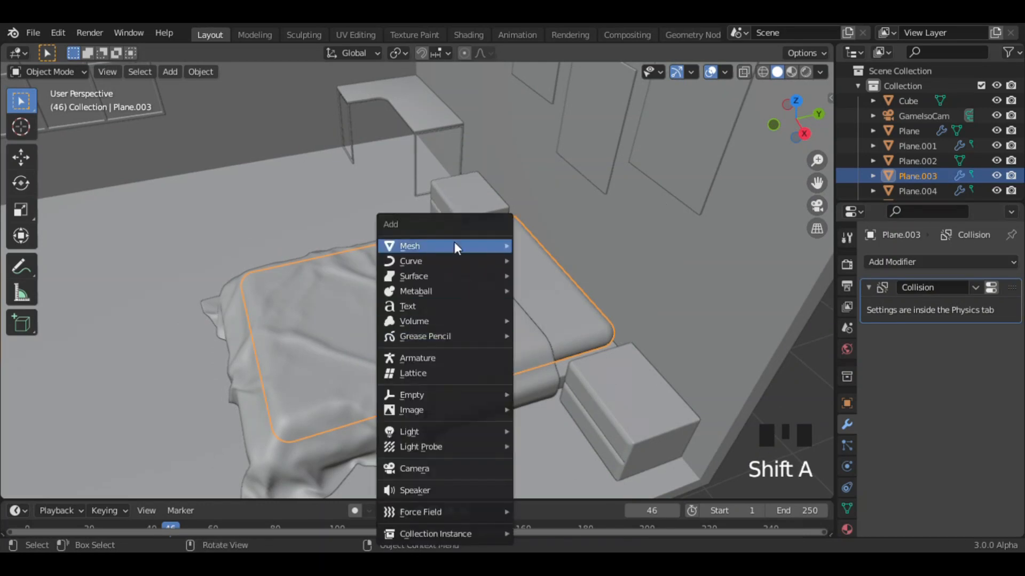
mouse_move(455, 247)
left_click(541, 247)
key("g")
key("z")
left_click(534, 160)
left_click(795, 102)
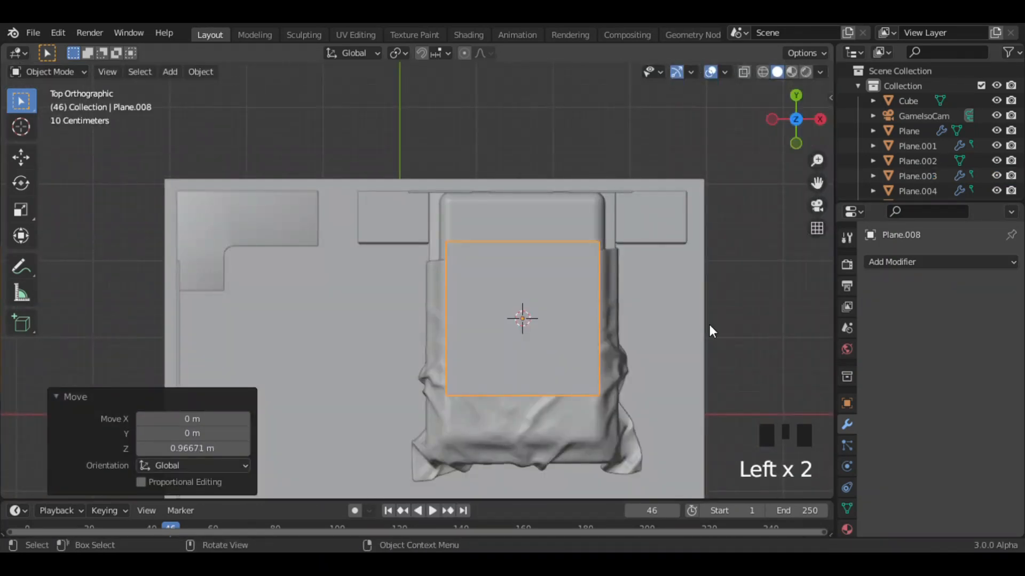
Try the new plane scaled by 0.6 over the head end of the mattress, and undo the scale and move
type("s0.6")
key("Return")
key("g")
left_click(715, 275)
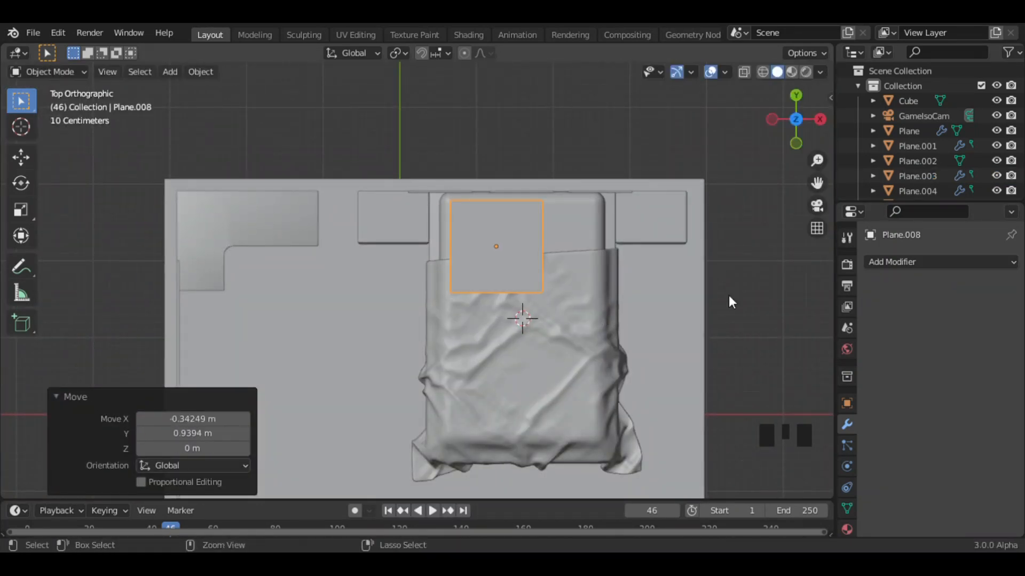
key("ctrl+z")
key("ctrl+z")
Try the plane at a scale of 0.7 in a new position over the bed, and undo both changes
type("s0.7")
key("Return")
key("g")
left_click(706, 231)
key("ctrl+z")
key("ctrl+z")
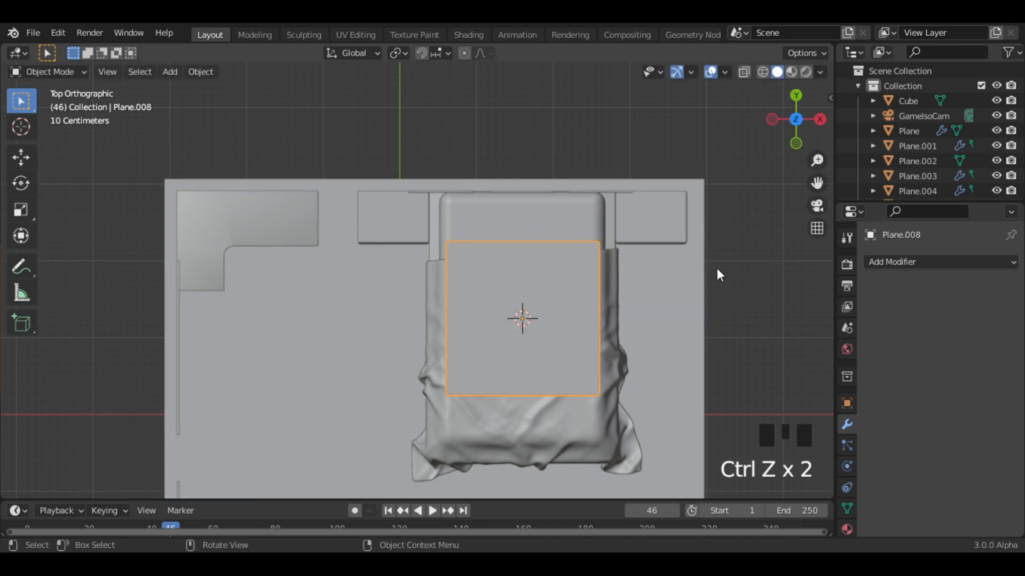
Try the plane at a scale of 0.4 near the head of the bed, and undo both changes
type("s0.4")
key("Return")
key("g")
left_click(675, 184)
key("ctrl+z")
key("ctrl+z")
Scale the plane by 0.5 and move it about -0.44 m in X and 0.99 m in Y, over the mattress's head end
type("s0.5")
key("Return")
key("g")
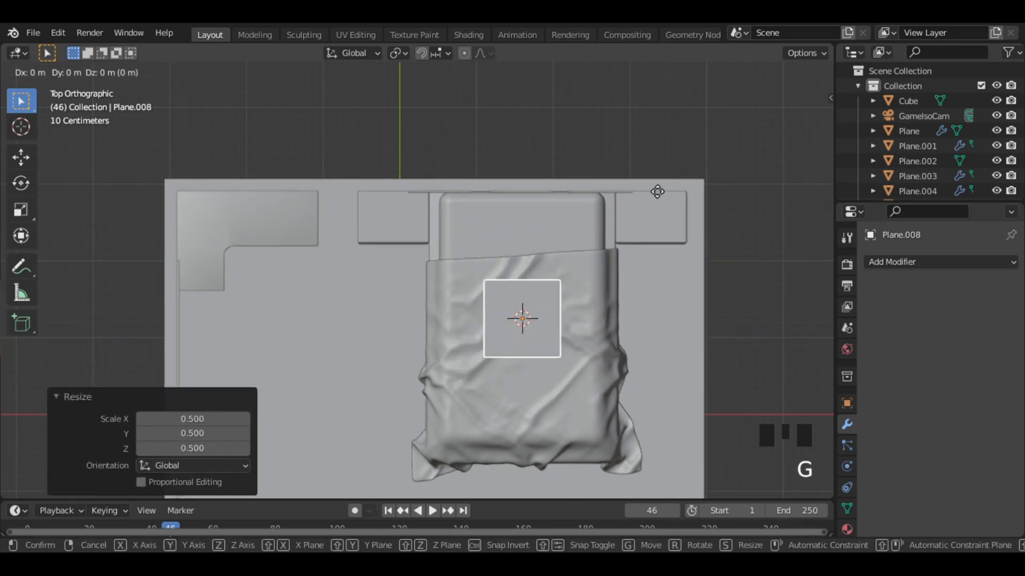
left_click(639, 144)
Scale the plane down along Y into a rectangle, move it along Y onto the mattress's head end, and enter Edit Mode
key("s")
key("x")
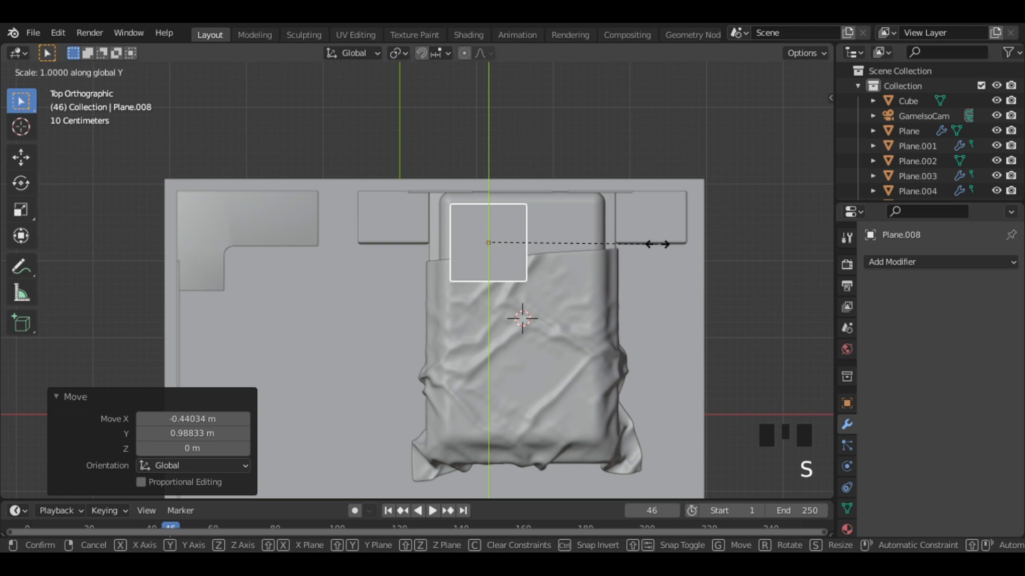
key("Return")
middle_click_drag(657, 244, 633, 218)
left_click(796, 111)
key("g")
key("y")
left_click(694, 203)
middle_click_drag(691, 205, 640, 237)
key("Tab")
Try subdividing the rectangular plane with 3 cuts, and undo the subdivision
left_click(798, 109)
middle_click_drag(716, 193, 639, 189, "ctrl")
right_click(467, 98)
left_click(468, 99)
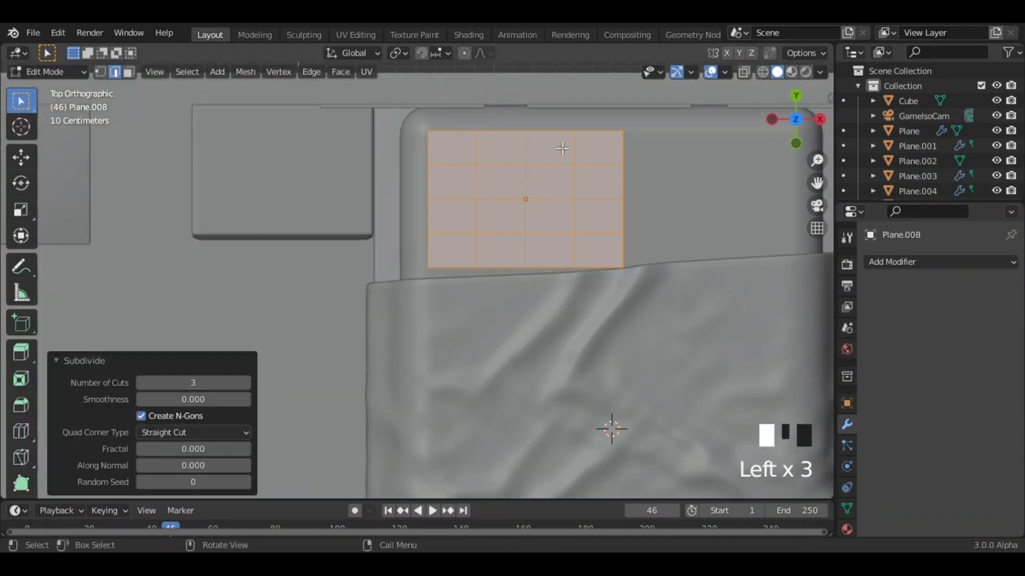
key("ctrl+z")
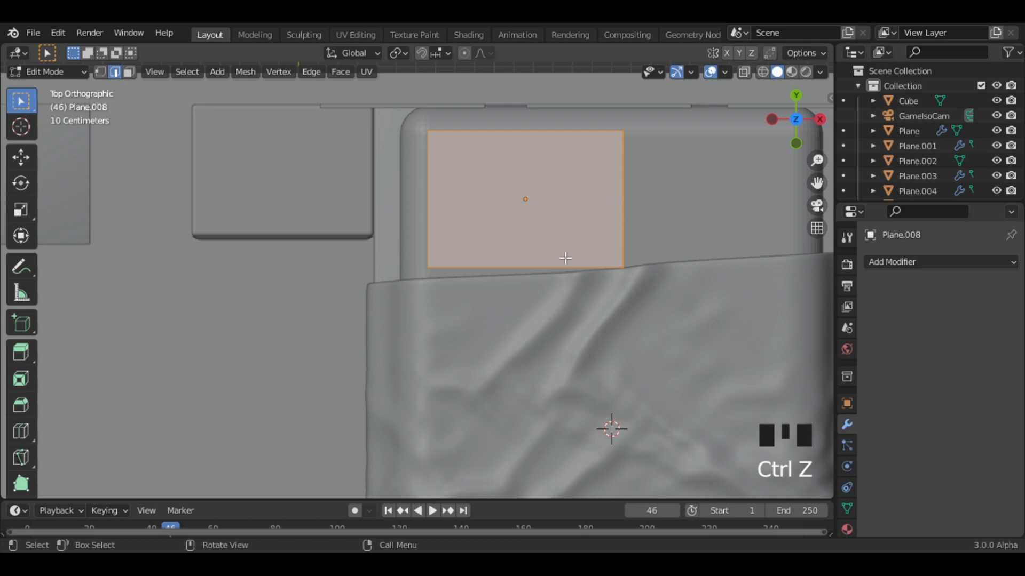
Loop-cut the plane in both directions, with three cuts across its long side, and subdivide the whole mesh into a fine grid
left_click(526, 266)
left_click(523, 260)
key("ctrl+r")
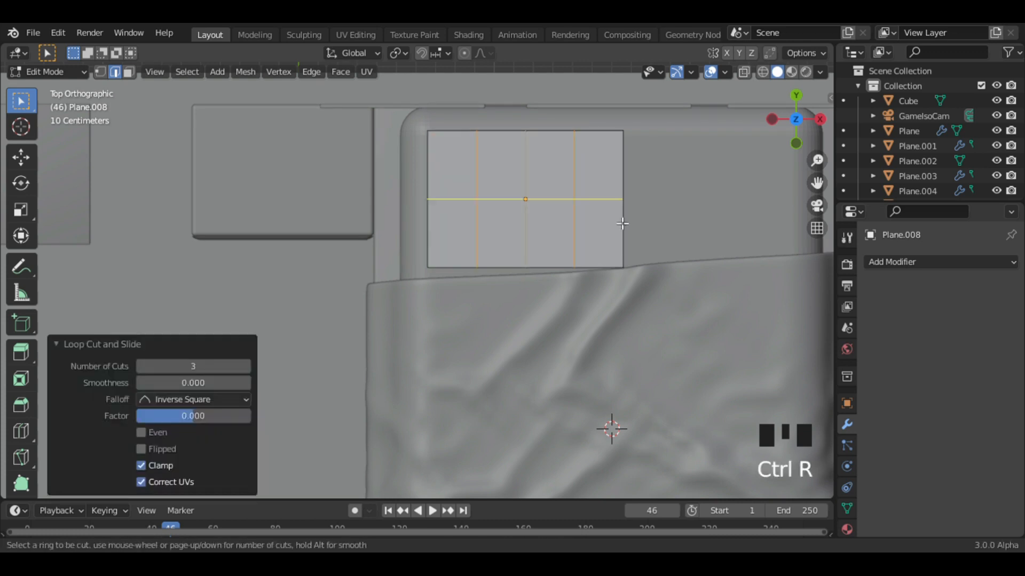
key("a")
right_click(582, 136)
left_click(524, 99)
left_click(245, 382)
left_click(246, 383)
Extrude the whole gridded plane by about 0.004 m to give it slight thickness, and turn on Auto Merge Vertices
middle_click_drag(417, 369, 563, 365)
middle_click_drag(564, 366, 507, 259, "ctrl")
key("1")
key("e")
left_click(599, 293)
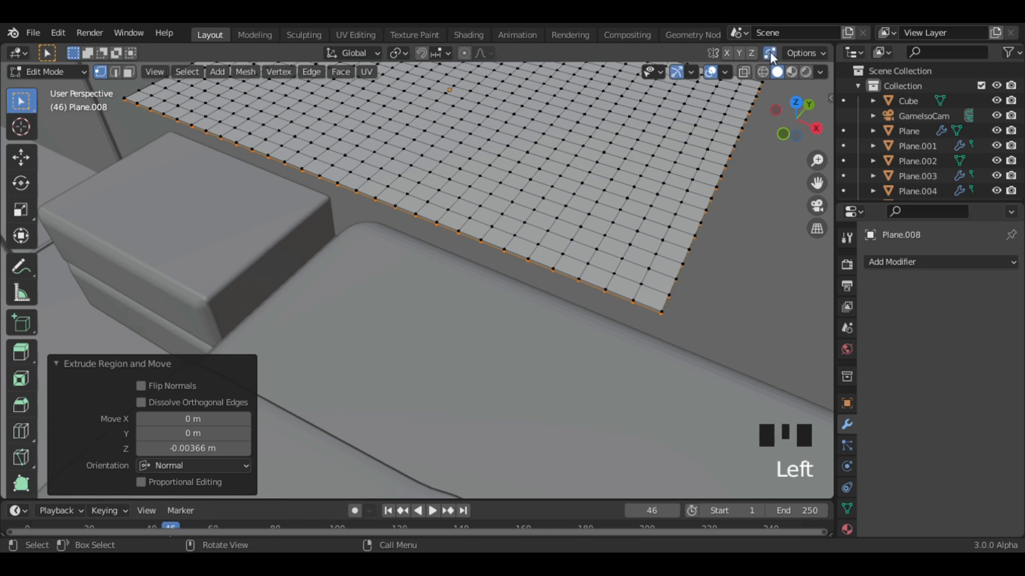
left_click(334, 277)
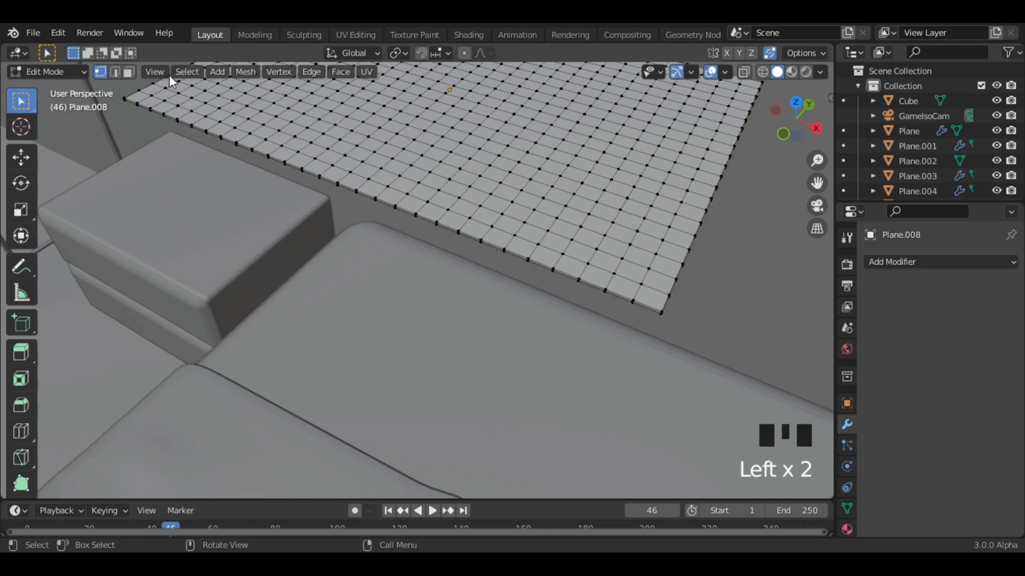
Select the sharp border edges, flatten them along Z so the rim closes, and return to Object Mode
left_click(187, 71)
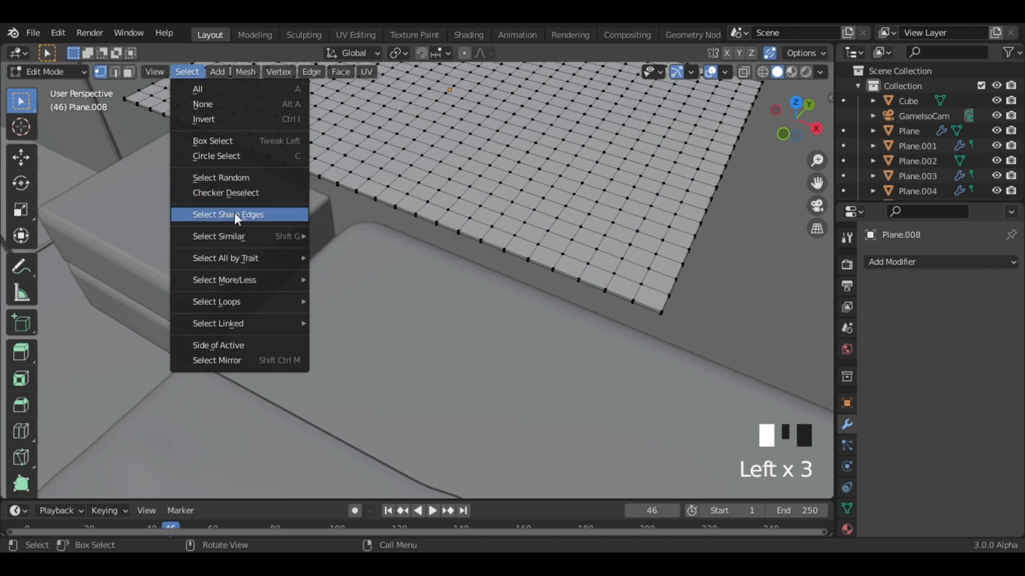
left_click(234, 212)
key("s")
key("z")
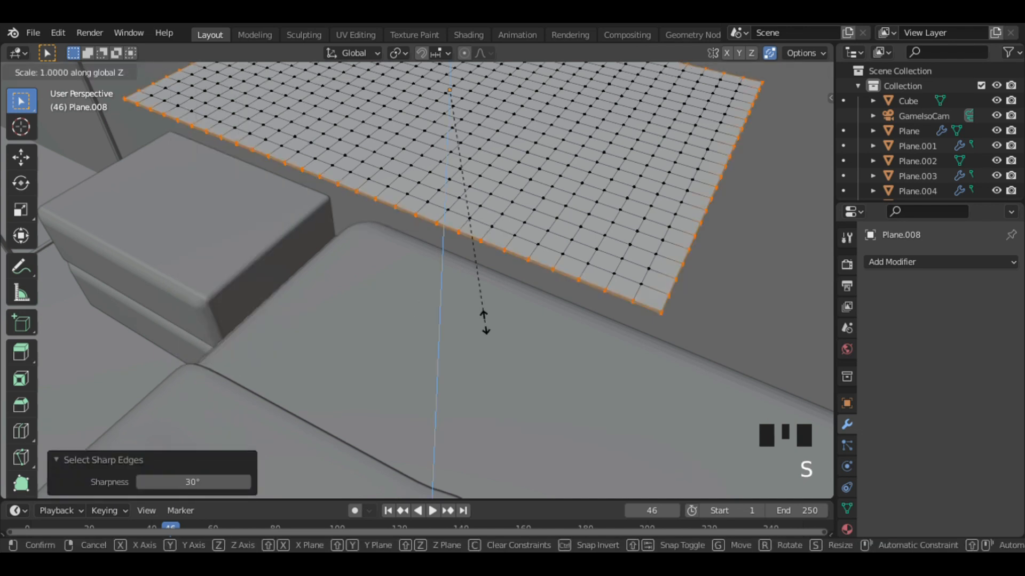
left_click(490, 328)
key("Tab")
Add Cloth physics to the pillow mesh, enable Pressure, and return the timeline to frame 1
middle_click_drag(585, 332, 647, 255)
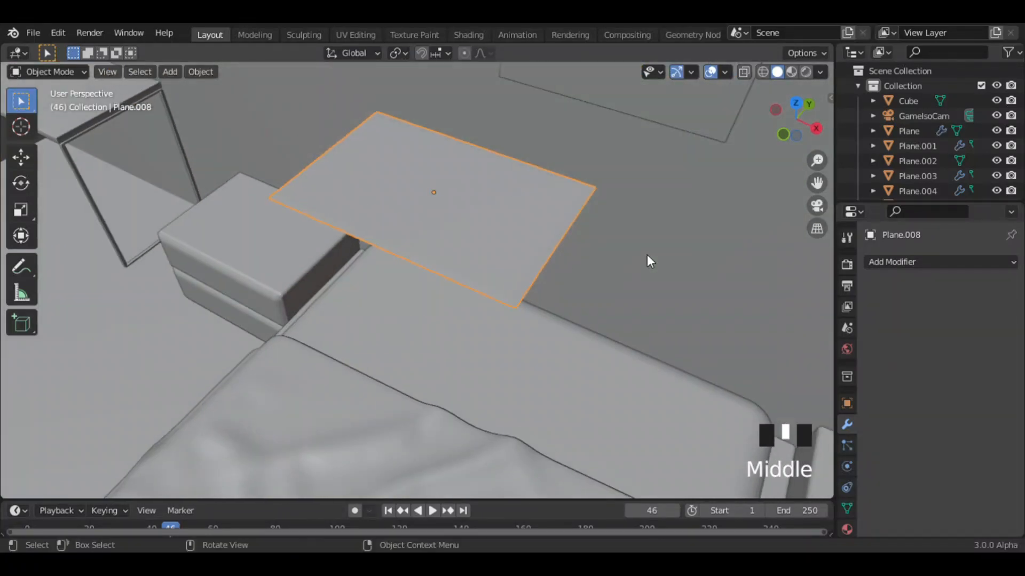
left_click(845, 467)
left_click(949, 297)
key("shift+Left")
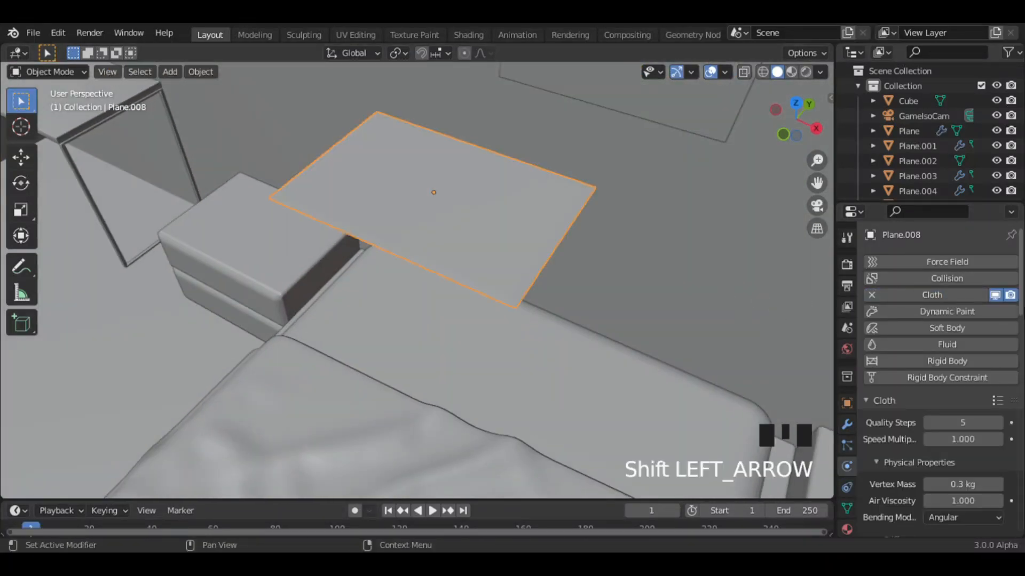
key("Left")
key("Left")
scroll(940, 374, "down", 8)
middle_click_drag(819, 340, 723, 323)
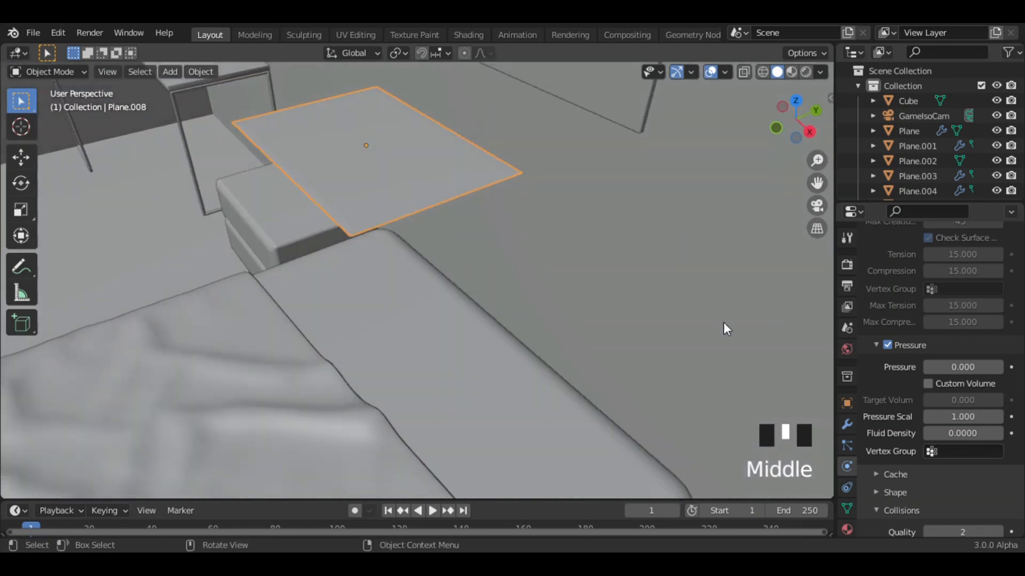
Rotate the pillow mesh 45° about X and reposition it along Y above the mattress
type("rx45")
key("Return")
key("g")
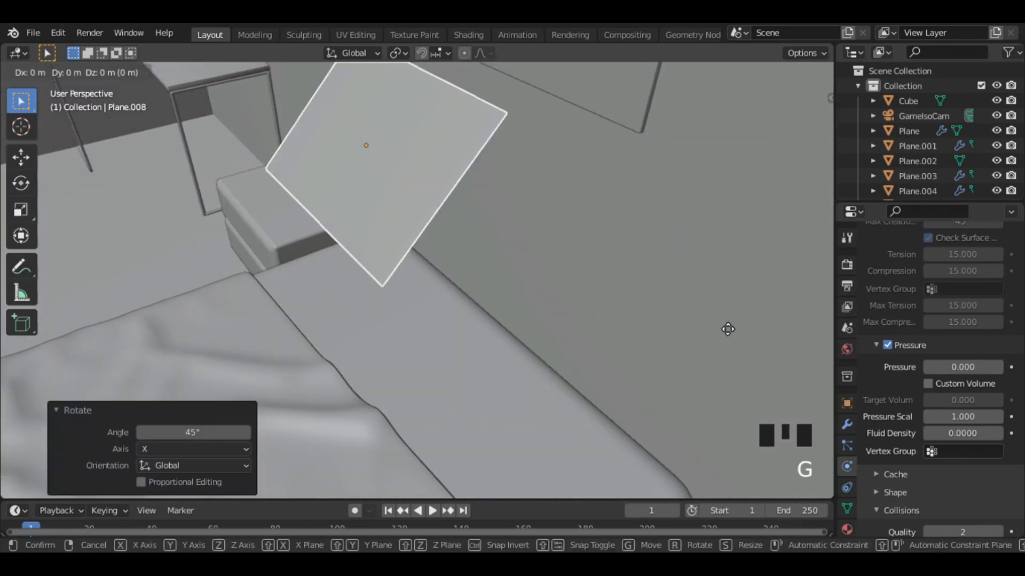
key("y")
left_click(775, 331)
middle_click_drag(775, 331, 832, 311)
Set the cloth pressure to 20 and play the simulation to inflate the pillow
left_click(972, 369)
type("20")
key("Return")
left_click(729, 304)
key("space")
key("space")
key("Left")
key("space")
key("space")
Return to the start of the timeline and advance the pillow simulation frame by frame to frame 14
key("shift+Left")
key("Right")
key("Right")
key("Right")
key("Right")
key("Right")
key("Right")
key("Right")
key("Right")
key("Right")
key("Right")
key("Right")
key("Right")
key("Right")
key("Right")
key("Left")
Apply the Cloth modifier on the pillow and add a Subdivision Surface modifier
left_click(475, 267)
left_click(847, 423)
left_click(979, 288)
left_click(958, 302)
middle_click_drag(679, 269, 694, 261)
left_click(940, 261)
left_click(729, 473)
Add a loop cut around the pillow's thin rim and select the edge loops along its seam
middle_click_drag(729, 472, 609, 257)
key("Tab")
key("ctrl+r")
left_click(614, 187)
right_click(616, 186)
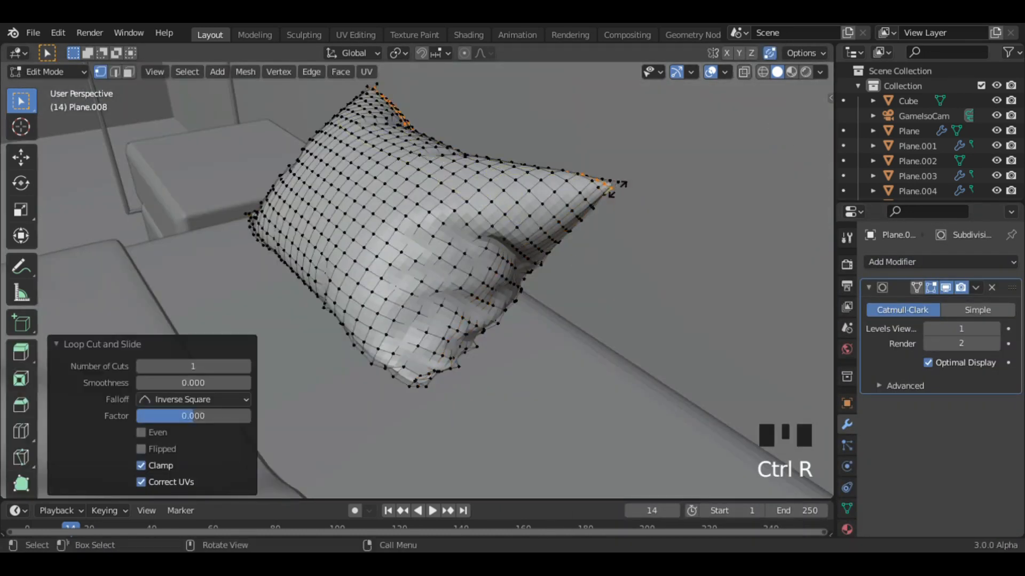
middle_click_drag(616, 188, 743, 222)
key("ctrl+r")
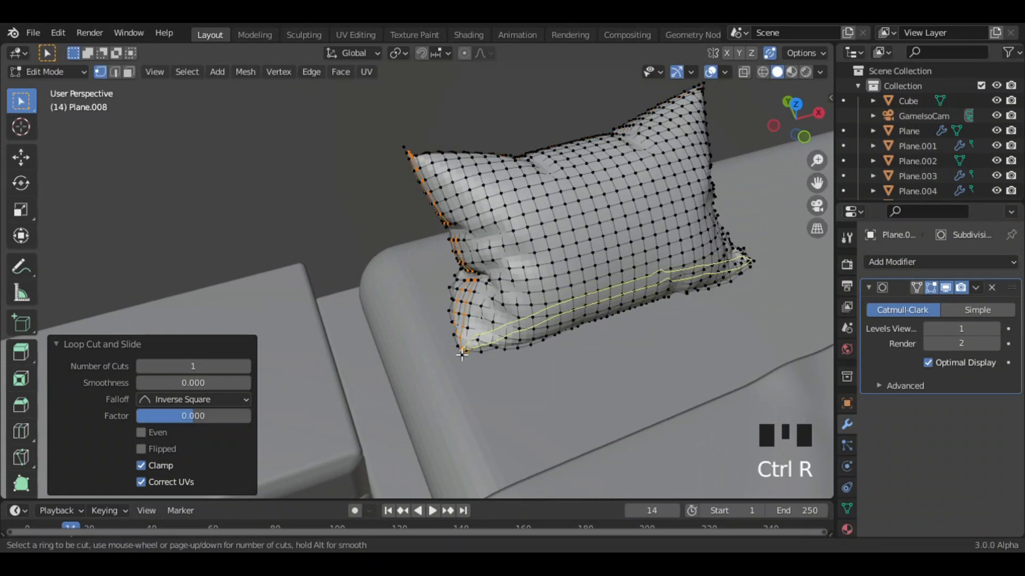
left_click(465, 333, "alt")
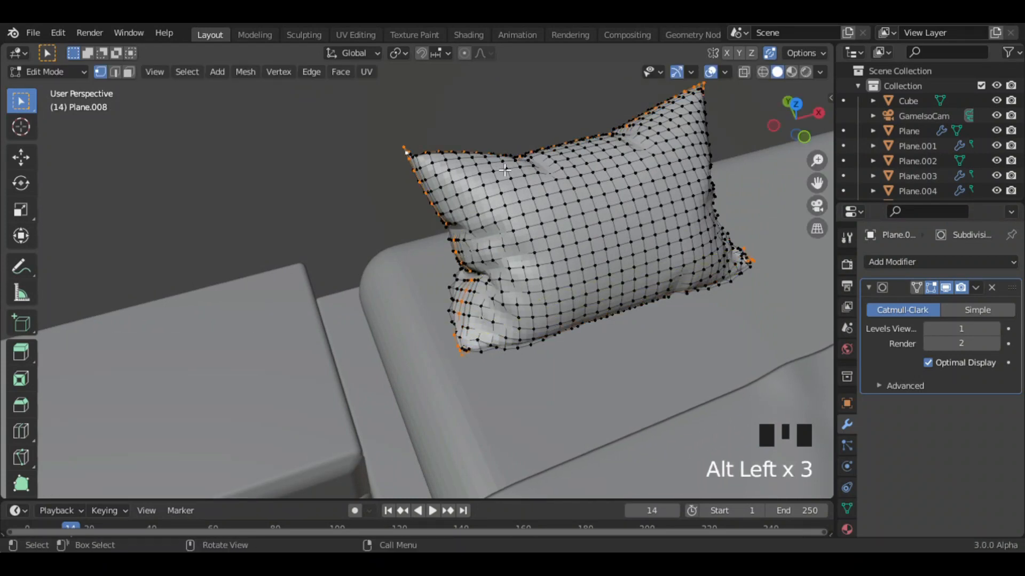
Shape the seam loops with Shrink/Fatten, return to Object Mode, and apply the Subdivision Surface modifier
left_click(711, 72)
middle_click_drag(711, 72, 680, 299)
key("alt+s")
left_click(650, 237)
left_click(919, 330)
right_click(602, 242)
key("Tab")
left_click(710, 72)
key("ctrl+a")
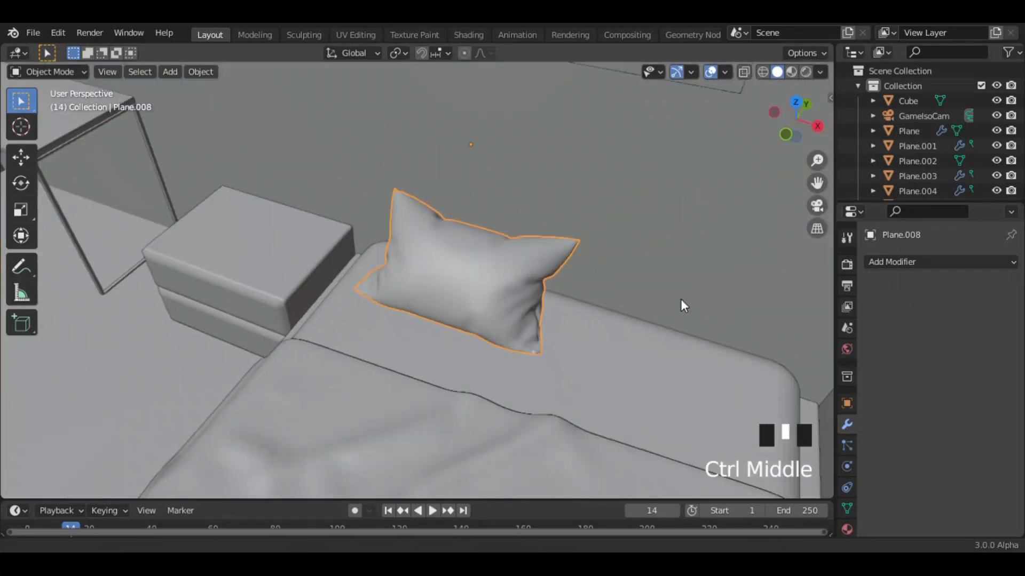
Duplicate the pillow and move the copy about 0.98 m in X to the other side of the bed
key("shift+d")
right_click(141, 393)
key("g")
key("x")
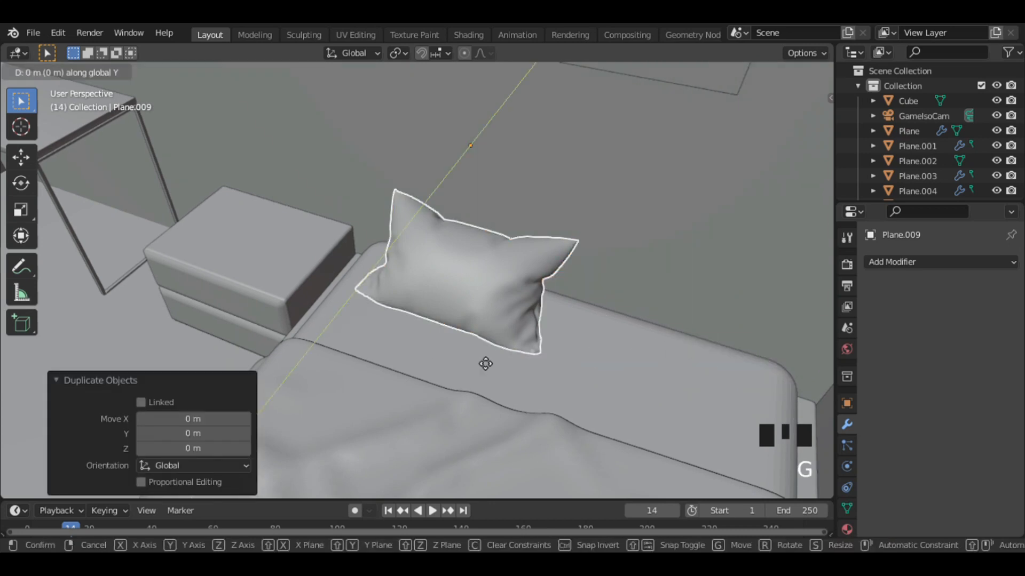
left_click(656, 352)
middle_click_drag(656, 352, 673, 361)
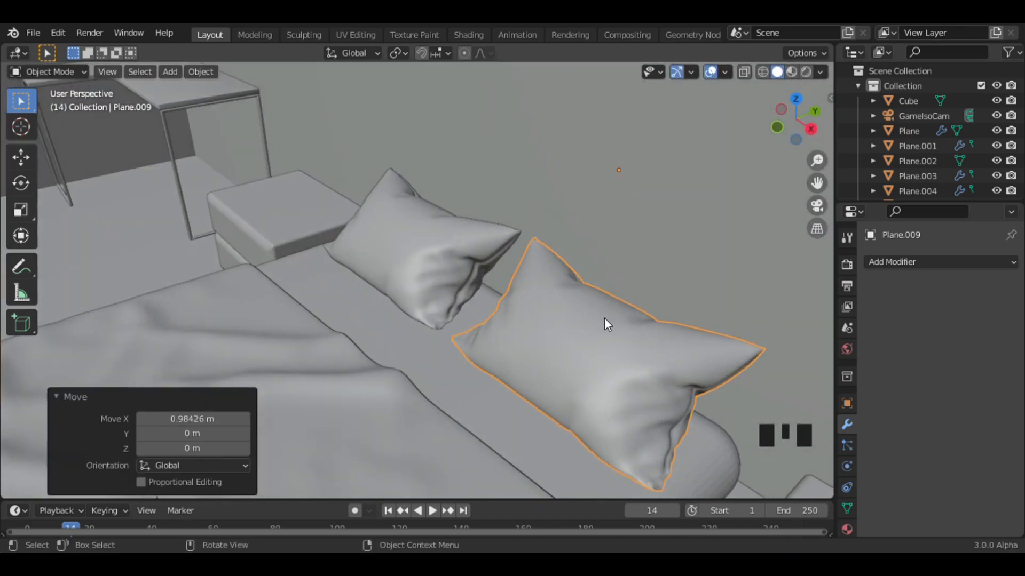
Set the origins of both pillows to the centre of their geometry
right_click(571, 278)
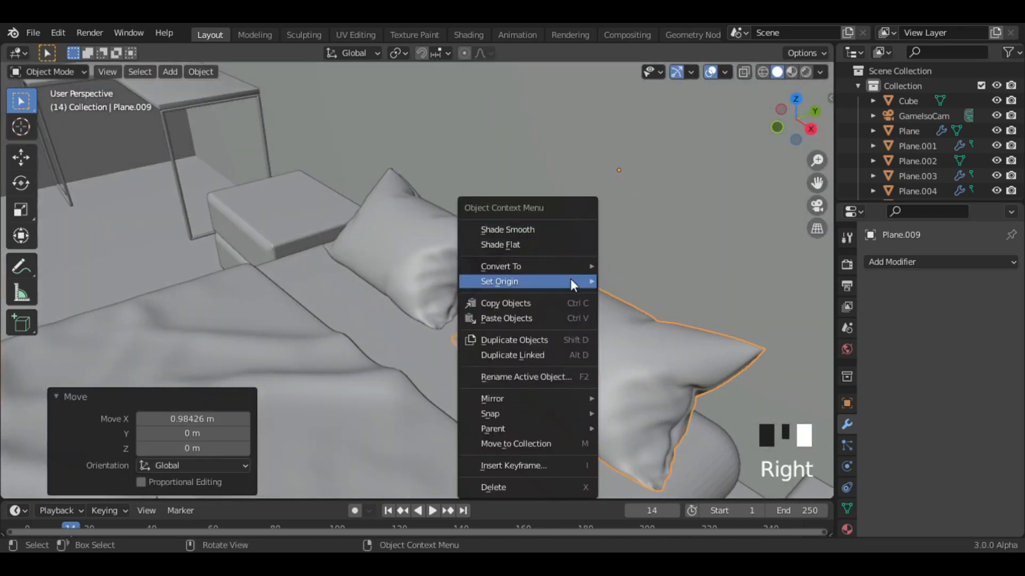
left_click(462, 244)
right_click(462, 243)
left_click(534, 257)
left_click(584, 295)
Switch to the Sculpting workspace and sculpt wrinkles into the duplicated pillow with the Cloth brush
left_click(304, 34)
mouse_move(640, 266)
middle_mouse_down()
mouse_move(675, 251)
mouse_move(675, 241)
mouse_move(643, 224)
middle_mouse_up()
middle_click_drag(643, 225, 606, 336, "shift")
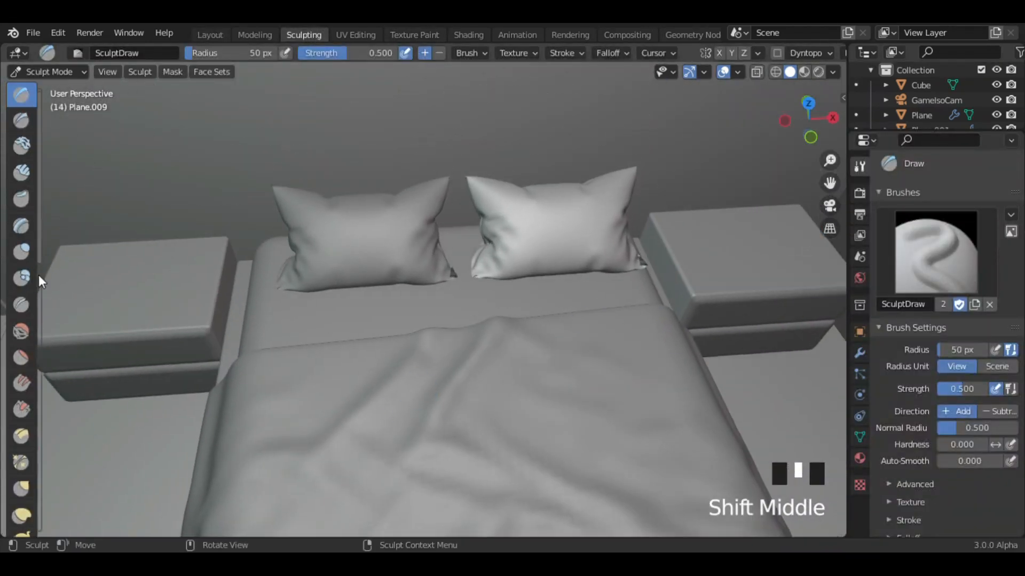
scroll(27, 283, "down", 10)
left_click(22, 396)
mouse_move(545, 223)
left_mouse_down()
mouse_move(536, 223)
mouse_move(561, 228)
mouse_move(495, 200)
left_mouse_up()
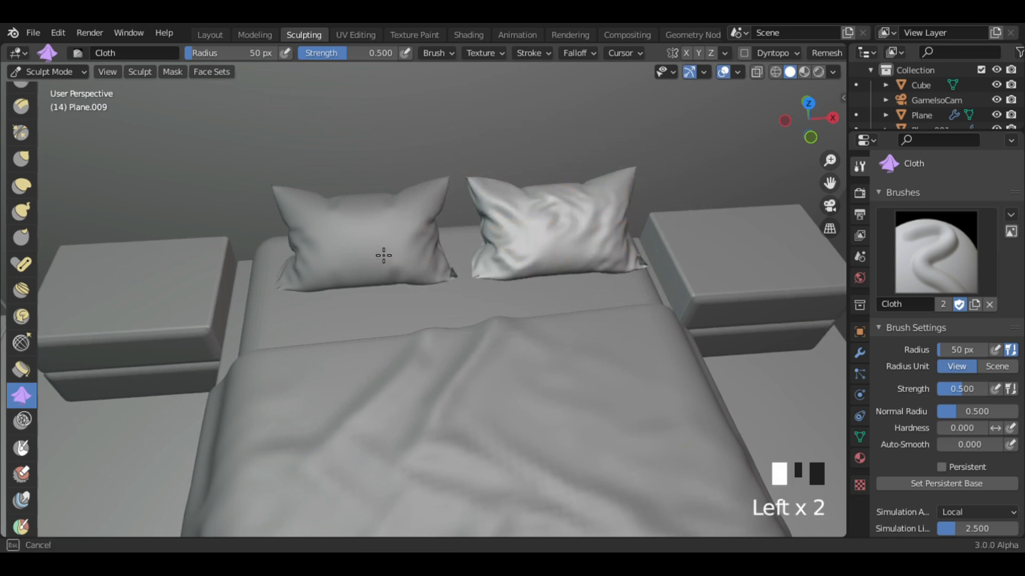
Select the original pillow and sculpt similar wrinkles into it with the Cloth brush
left_click(212, 34)
left_click(417, 256)
left_click(304, 35)
left_click_drag(381, 249, 380, 288)
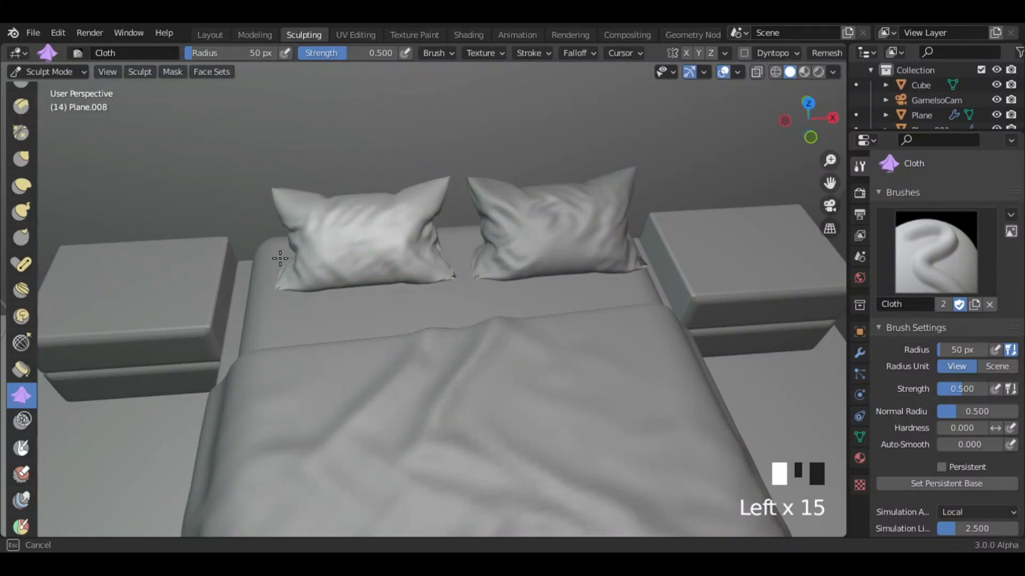
middle_click_drag(439, 189, 298, 107)
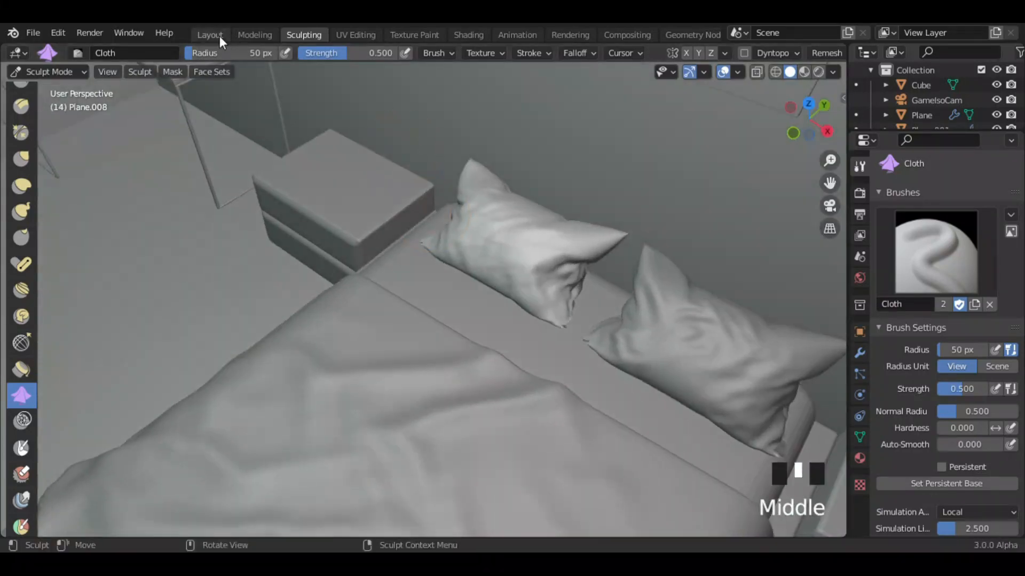
Duplicate the original pillow in the Layout workspace, scale the copy down, and place it in front of the two large pillows
left_click(210, 35)
key("shift+d")
left_click(521, 358)
key("g")
key("y")
left_click(494, 383)
key("s")
left_click(496, 373)
key("s")
left_click(508, 397)
key("g")
key("y")
left_click(506, 414)
middle_click_drag(506, 414, 513, 402)
Tilt the small pillow about X, move it about -0.04 m in Y, and adjust its rotation against the large pillows
key("r")
key("x")
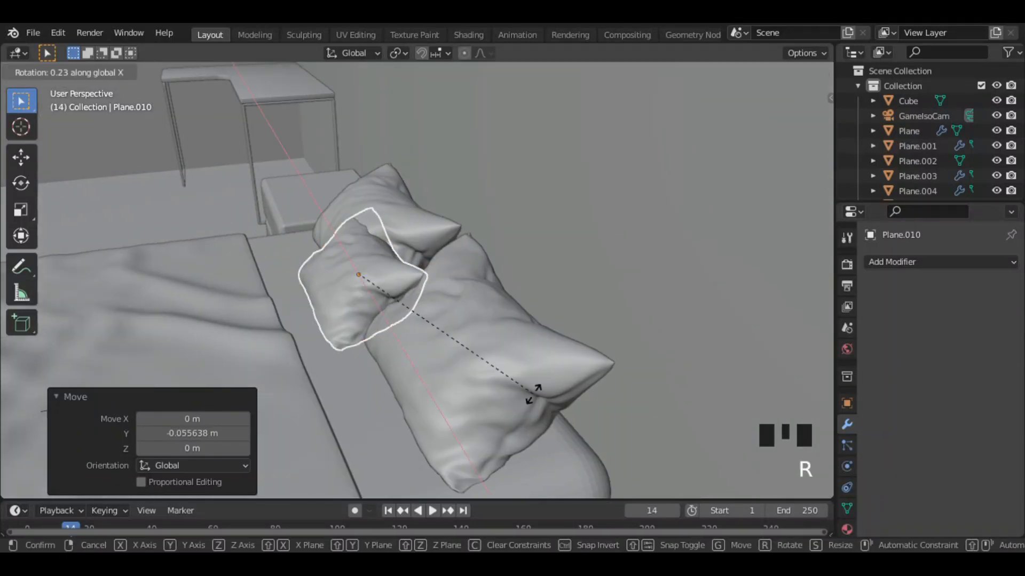
left_click(528, 313)
key("g")
key("y")
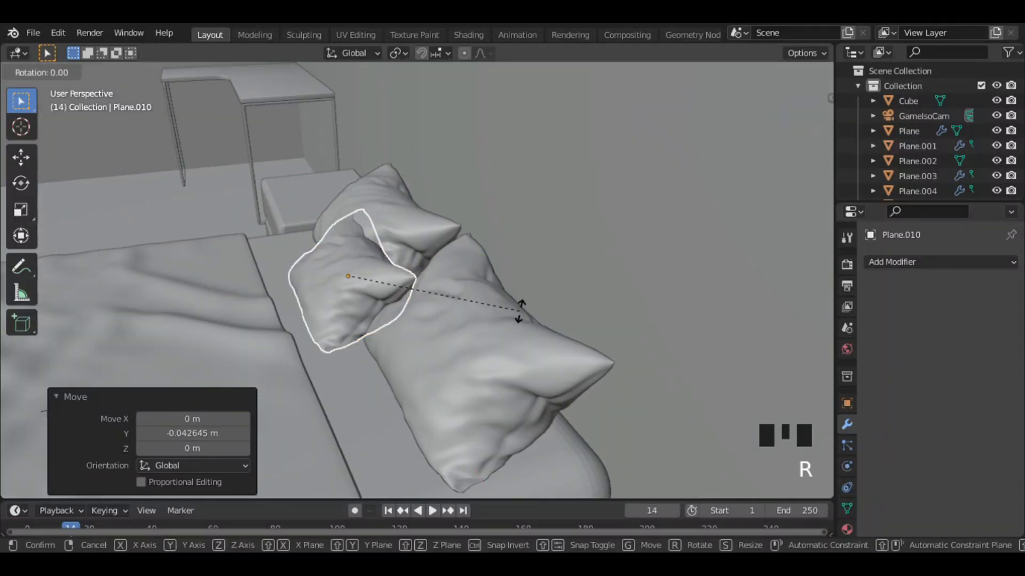
left_click(533, 277)
Sculpt wrinkles into the small pillow with the Cloth brush and return to the Layout workspace
middle_click_drag(534, 276, 523, 251)
left_click(304, 35)
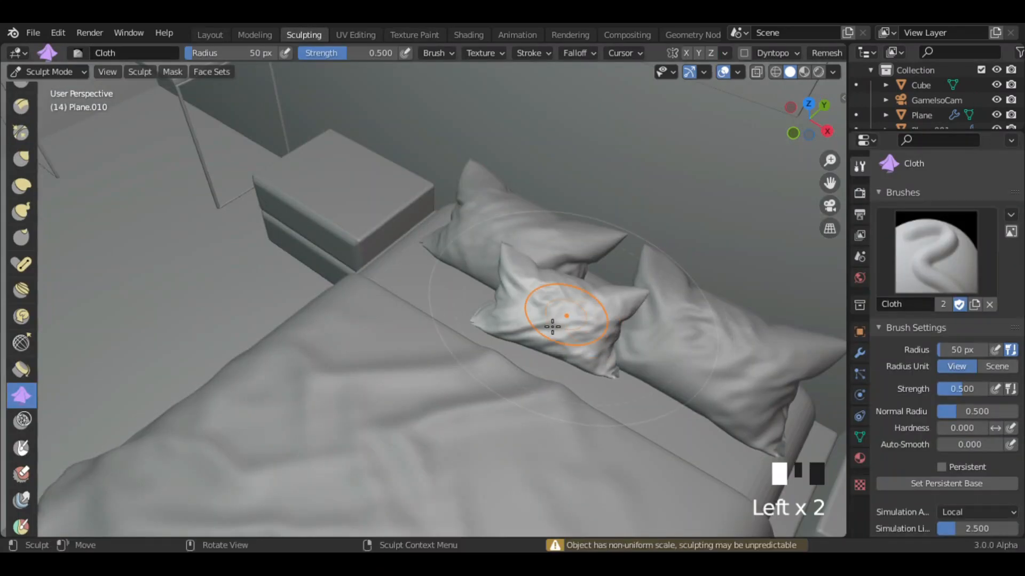
left_click(211, 35)
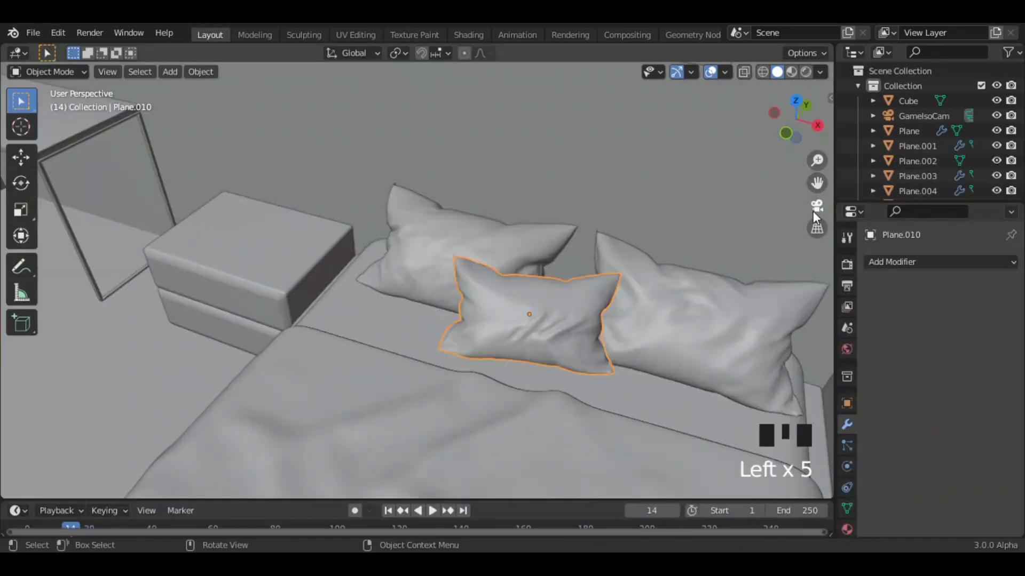
Select all three pillows in the camera view and scale them by about 0.863
left_click(813, 210)
left_click(722, 301)
left_click(531, 295)
left_click(550, 313, "shift")
left_click(535, 309, "shift")
key("s")
left_click(657, 338)
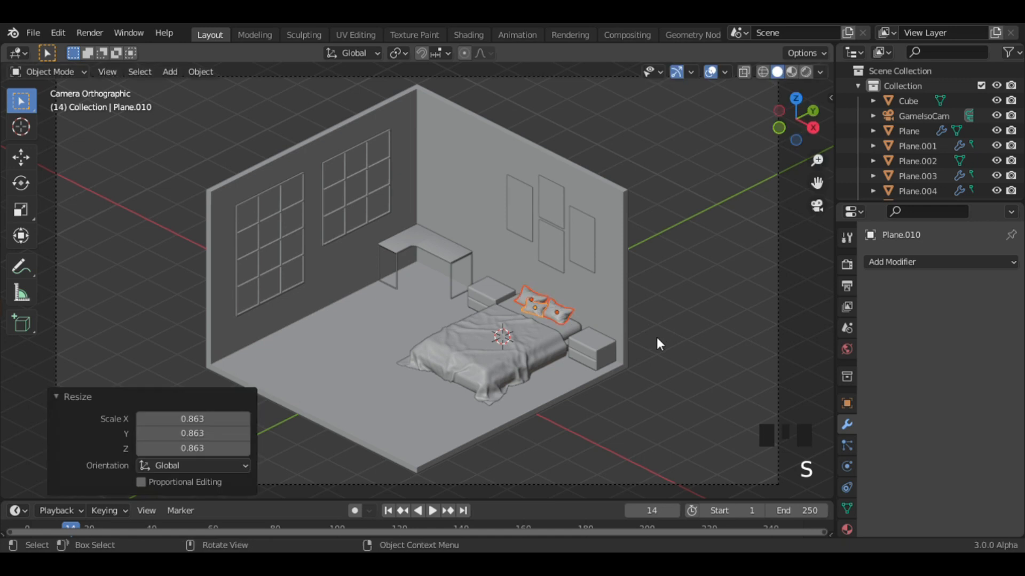
Lower the three pillows about 0.05 m in Z in the right view so they rest on the mattress
left_click(810, 207)
left_click(817, 128)
key("g")
key("z")
left_click(591, 190)
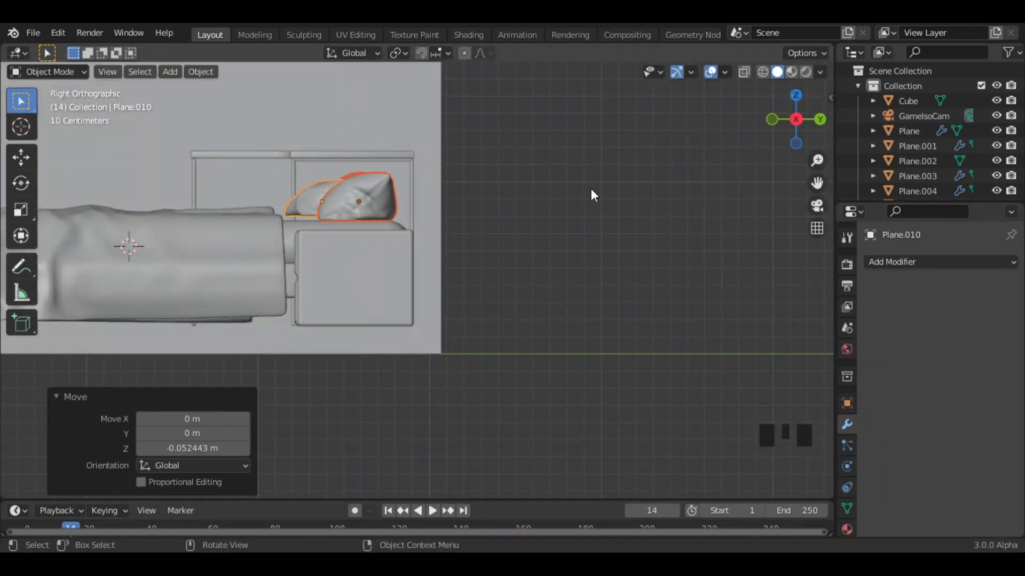
Lower the small front pillow about 0.026 m in Z in the right view
left_click(400, 200)
left_click(331, 204)
key("g")
key("z")
left_click(393, 219)
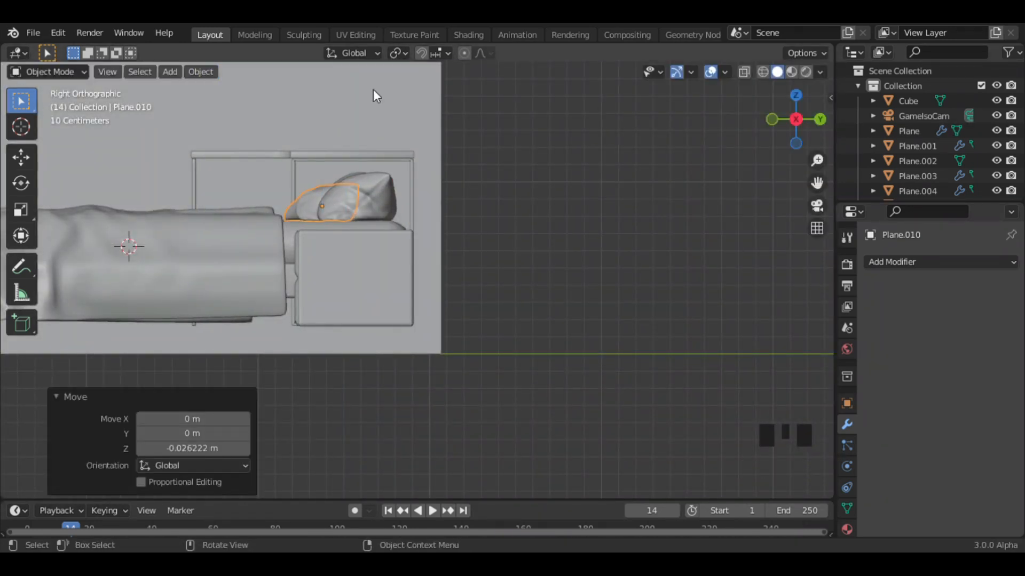
Set the desktop's origin to its geometry and snap the 3D cursor to the desktop
left_click(817, 205)
left_click(425, 255)
key("shift+s")
right_click(489, 317)
mouse_move(405, 235)
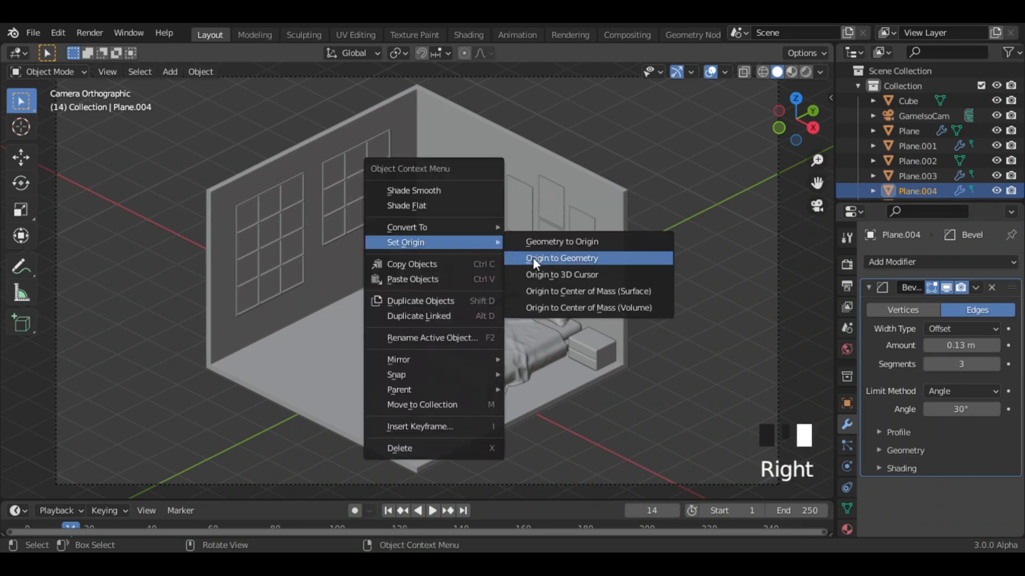
left_click(533, 257)
key("shift+s")
left_click(456, 326)
Add a plane at the 3D cursor, scale it down to chair-seat size and place it in front of the desk in the top view
key("shift+a")
mouse_move(480, 249)
left_click(561, 246)
left_click(795, 98)
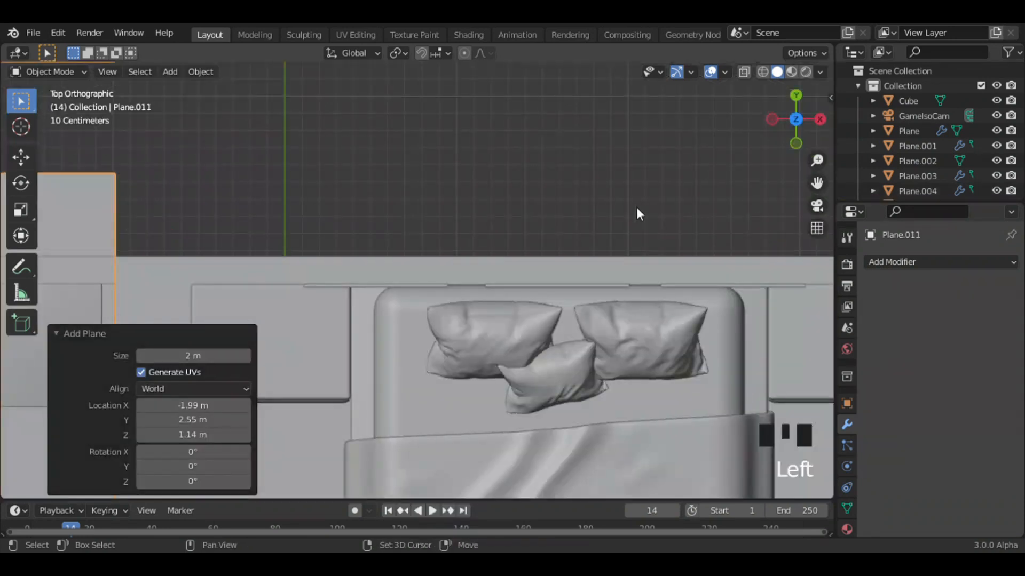
middle_click_drag(101, 264, 524, 143, "shift")
key("s")
left_click(537, 167)
key("g")
left_click(591, 305)
Move an edge of the seat plane about 0.19 m in Y to adjust the seat depth
middle_click_drag(558, 280, 514, 220)
key("Tab")
key("2")
left_click(323, 243)
key("g")
key("y")
right_click(405, 252)
Extrude the seat's rear edge upward in several angled segments in the right view to form the chair's backrest
left_click(798, 122)
key("e")
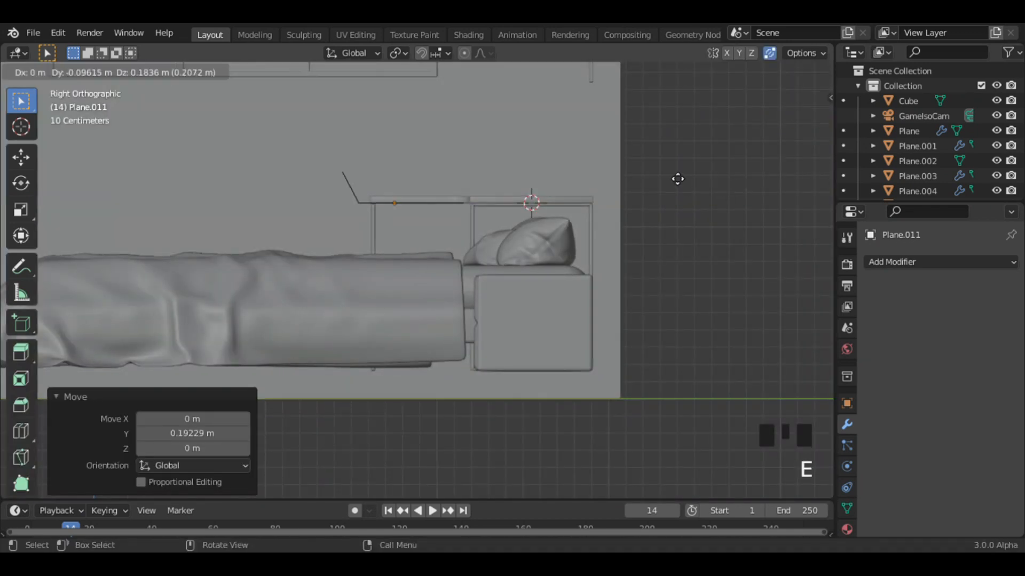
left_click(677, 178)
middle_click_drag(677, 179, 702, 301, "shift")
key("e")
left_click(652, 206)
middle_click_drag(647, 194, 582, 333)
key("Tab")
key("Tab")
Add a loop cut across the chair seat and shift it in Z to give the seat a dip
key("ctrl+r")
left_click(442, 370)
left_click(427, 370)
key("g")
key("z")
left_click(453, 376)
Add a lengthwise loop cut through the middle of the chair and shift it in Y to curve the backrest
key("ctrl+r")
double_click(507, 338)
key("g")
key("y")
left_click(533, 345)
key("Tab")
Add a Solidify modifier with 0.16 m thickness and a Bevel modifier to the chair
left_click(885, 264)
left_click(680, 457)
middle_click_drag(675, 444, 627, 455)
left_click_drag(944, 329, 974, 329)
left_click(907, 262)
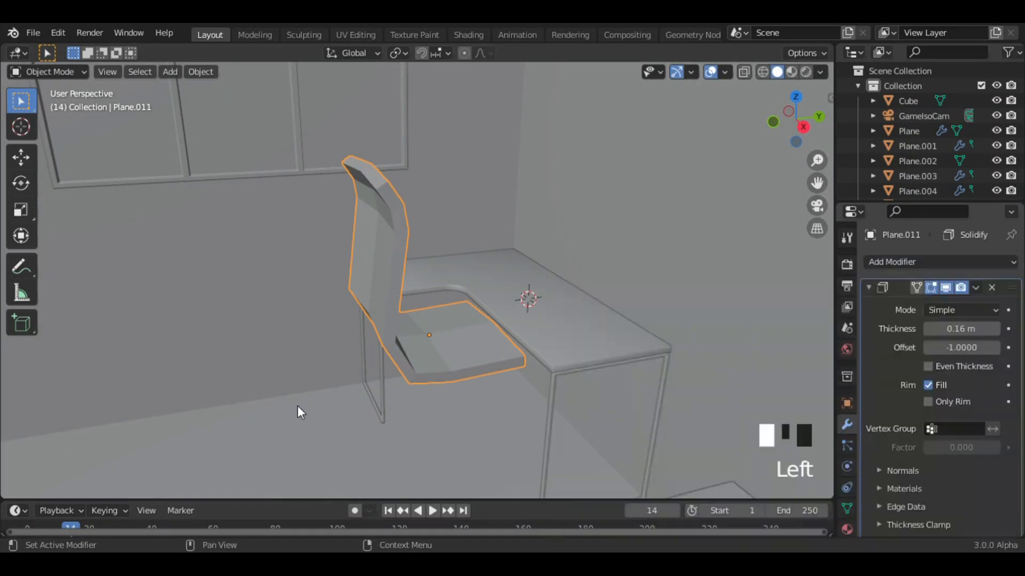
left_click(680, 296)
Scale the backrest's upper edges in X to shape its outline
key("Tab")
middle_click_drag(634, 261, 576, 160)
left_click(334, 126, "alt")
key("s")
key("x")
left_click(505, 172)
mouse_move(504, 172)
middle_mouse_down()
mouse_move(579, 179)
mouse_move(488, 182)
middle_mouse_up()
left_click(288, 167, "alt")
key("s")
key("x")
Scale the seat's front edge and the remaining cross edges in X to taper the chair
left_click(363, 298)
left_click(480, 395, "alt")
key("s")
key("x")
left_click(510, 430)
left_click(478, 440, "alt")
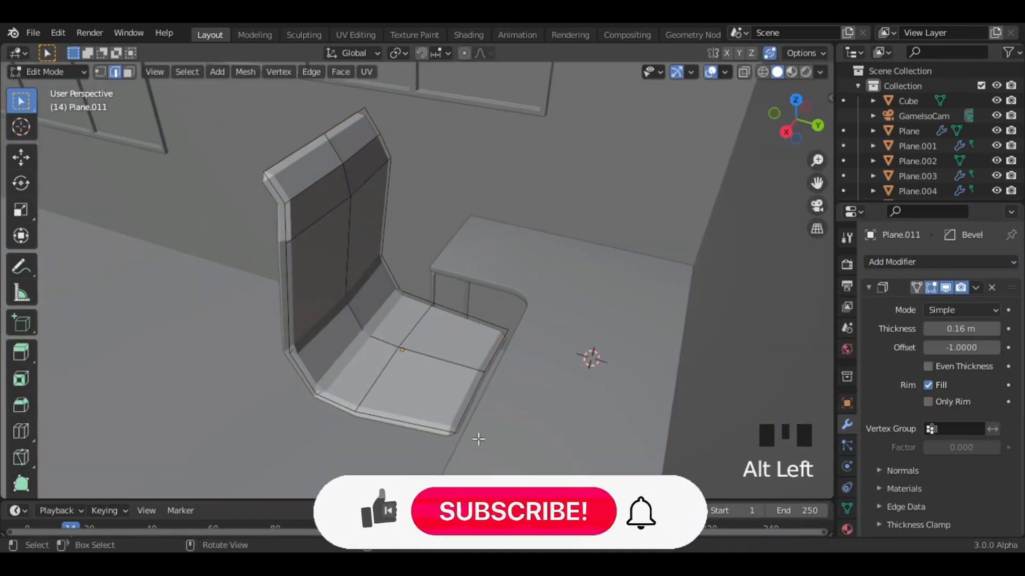
left_click(617, 220, "alt")
middle_click_drag(564, 371, 555, 267)
key("s")
key("x")
left_click(596, 224)
key("Tab")
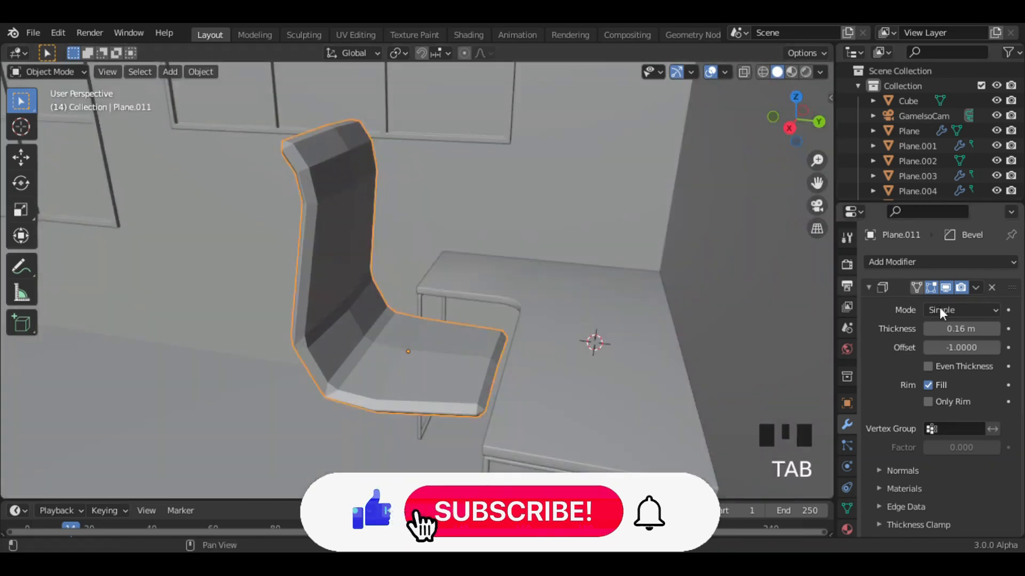
Set the chair's Bevel amount to 0.03 m and reduce the Solidify thickness
middle_click_drag(941, 312, 940, 297)
middle_click_drag(586, 224, 661, 235)
middle_click_drag(955, 454, 955, 268)
left_click(960, 422)
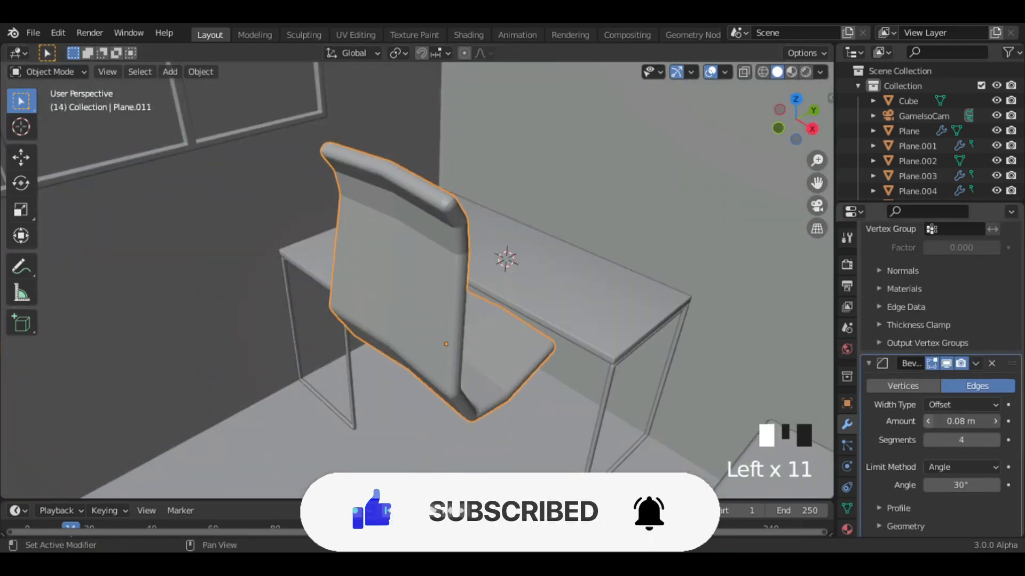
triple_click(927, 422)
double_click(927, 421)
scroll(960, 421, "up", 6)
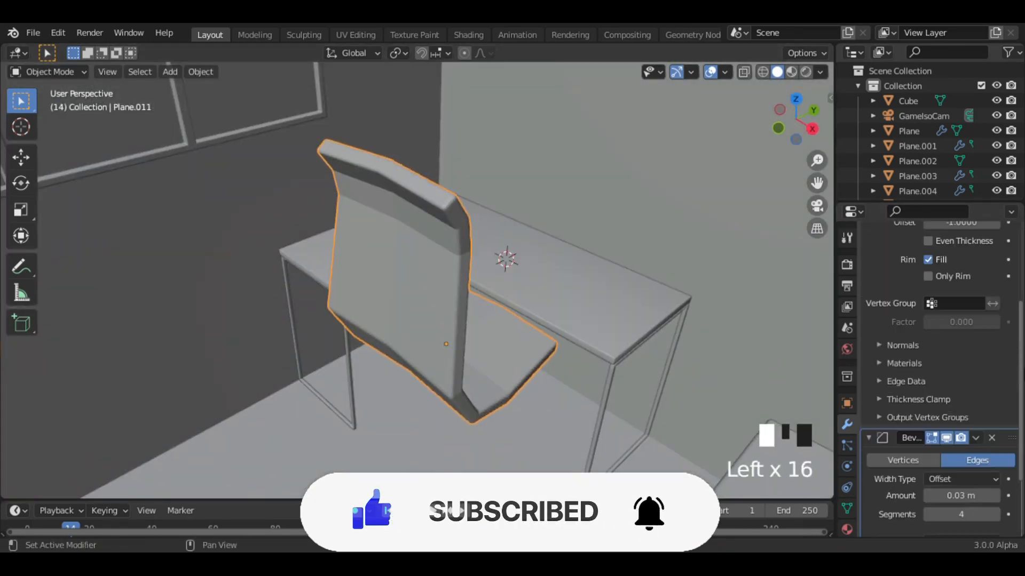
left_click_drag(961, 325, 934, 326)
Scale the chair in X and apply its Solidify and Bevel modifiers
key("s")
key("x")
mouse_move(725, 320)
middle_mouse_down()
mouse_move(518, 336)
mouse_move(747, 320)
mouse_move(640, 320)
middle_mouse_up()
left_click(518, 336)
left_click(975, 284)
left_click(931, 303)
left_click(975, 287)
left_click(931, 303)
Shade the chair smooth and enable Auto Smooth at 30°
right_click(251, 385)
left_click(181, 275)
left_click(846, 508)
left_click_drag(1019, 373, 1019, 420)
left_click(928, 481)
middle_click_drag(538, 376, 667, 321)
key("Tab")
key("Tab")
Reposition the chair along one axis at the desk in the camera view
left_click(816, 206)
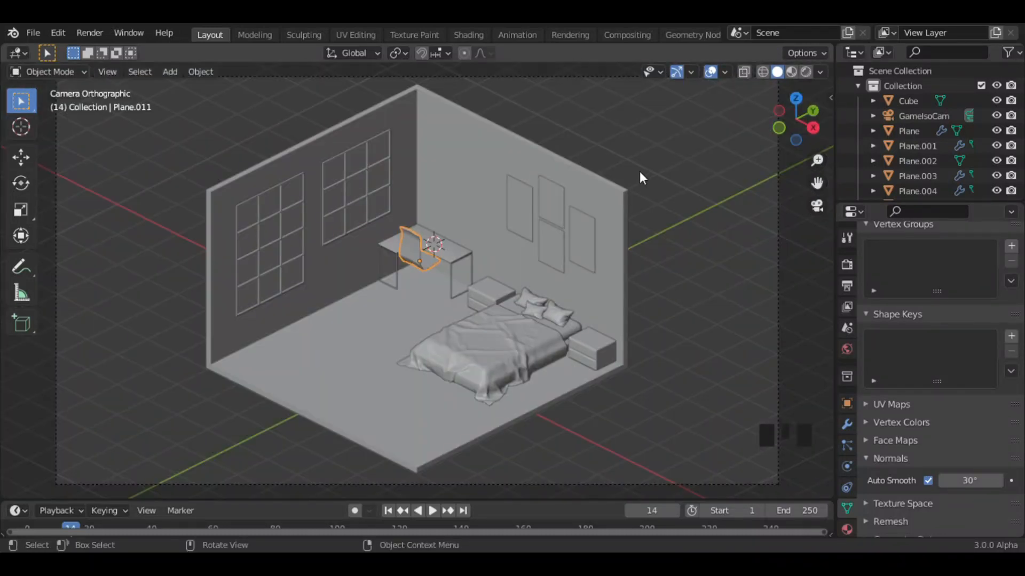
key("g")
middle_click_drag(573, 258, 581, 261)
left_click(595, 268)
left_click(816, 206)
Duplicate geometry on the seat's side edge, move it about 0.037 m in X and separate it into its own object
key("Tab")
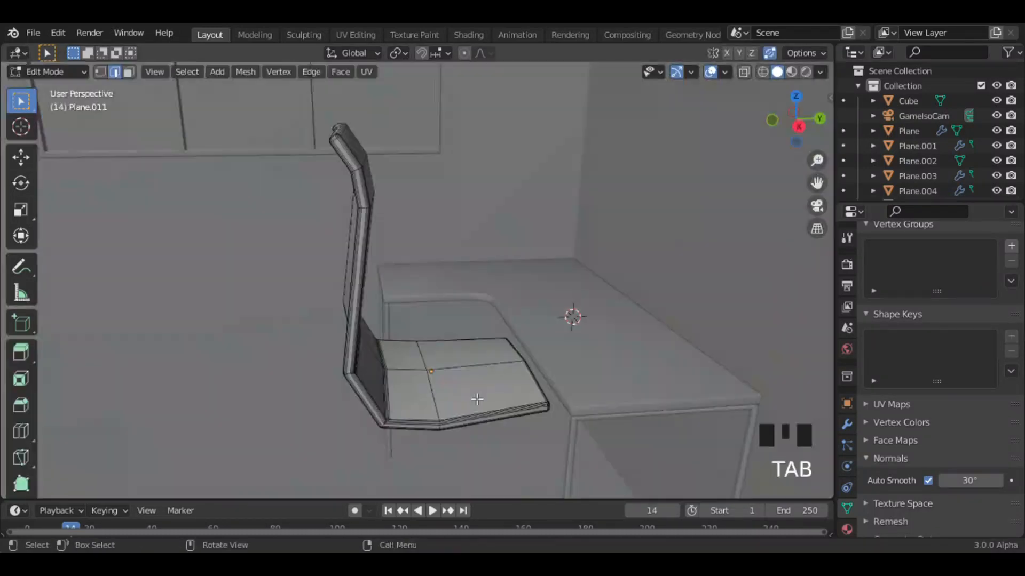
left_click(474, 432)
key("p")
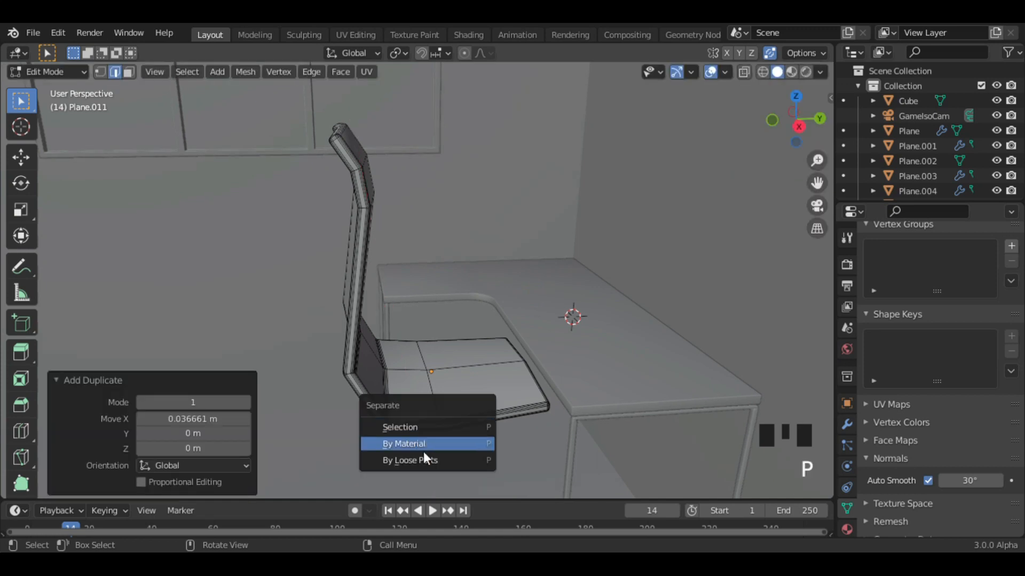
left_click(426, 426)
key("Tab")
key("Tab")
Extrude the separated piece about 0.22 m in Y and again to the seat's front to form the armrest's lower line
key("KP_3")
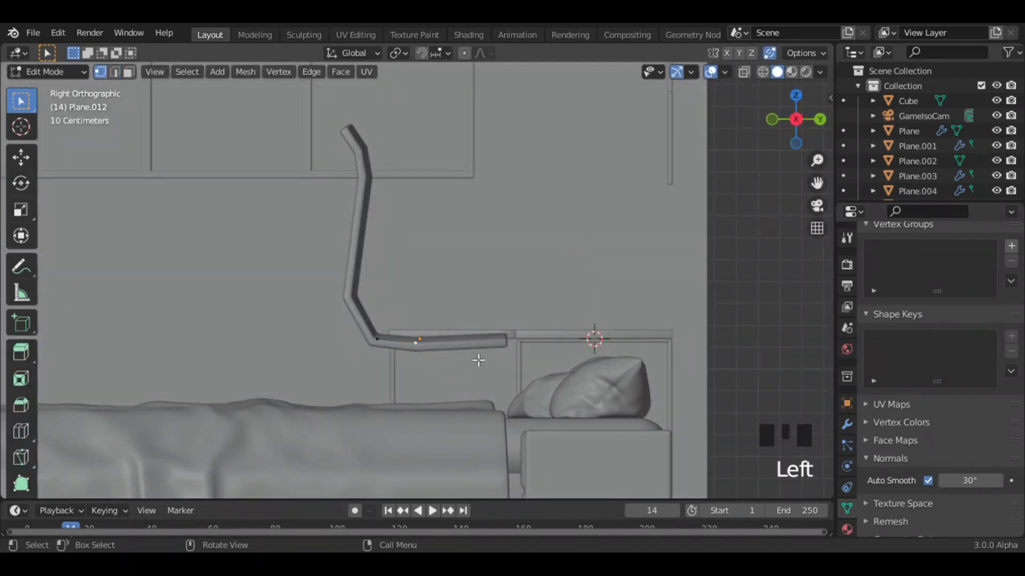
left_click(527, 357)
key("e")
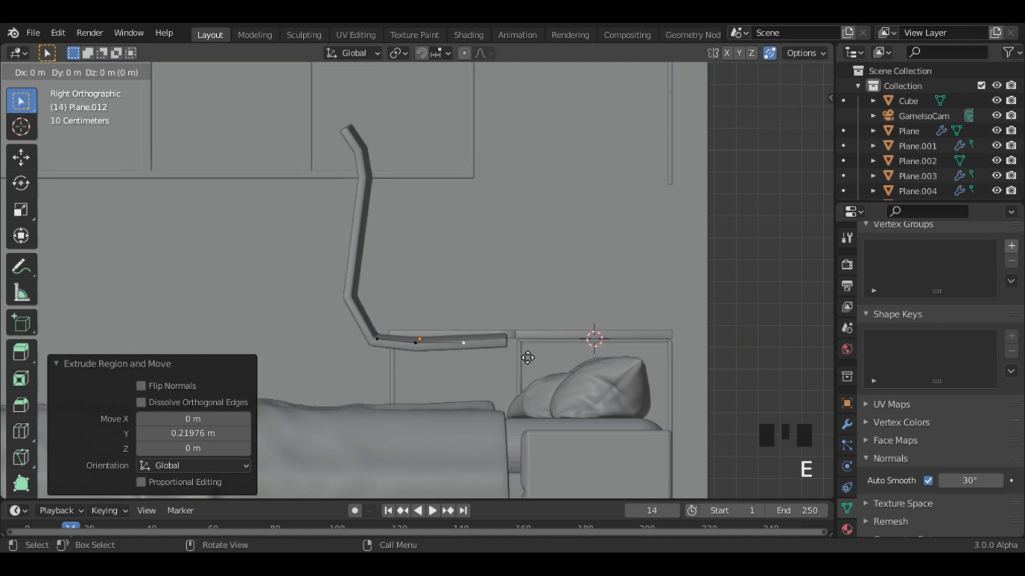
middle_click(562, 348)
left_click(555, 347)
Extrude the rear vertex upward and forward to outline the armrest's top, and lower the front top vertex in Z
left_click(379, 341)
key("e")
middle_click(423, 382)
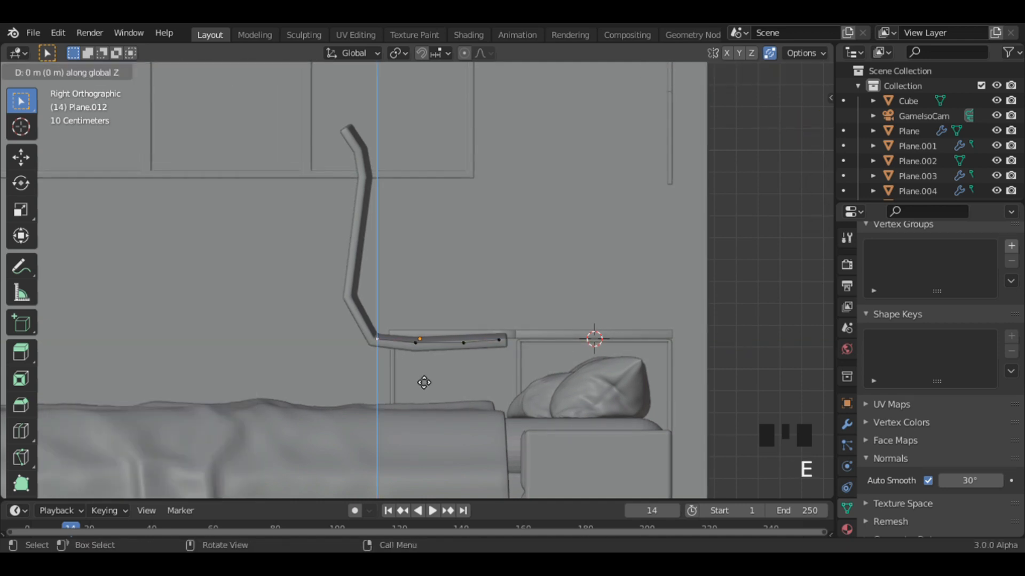
left_click(423, 368)
key("e")
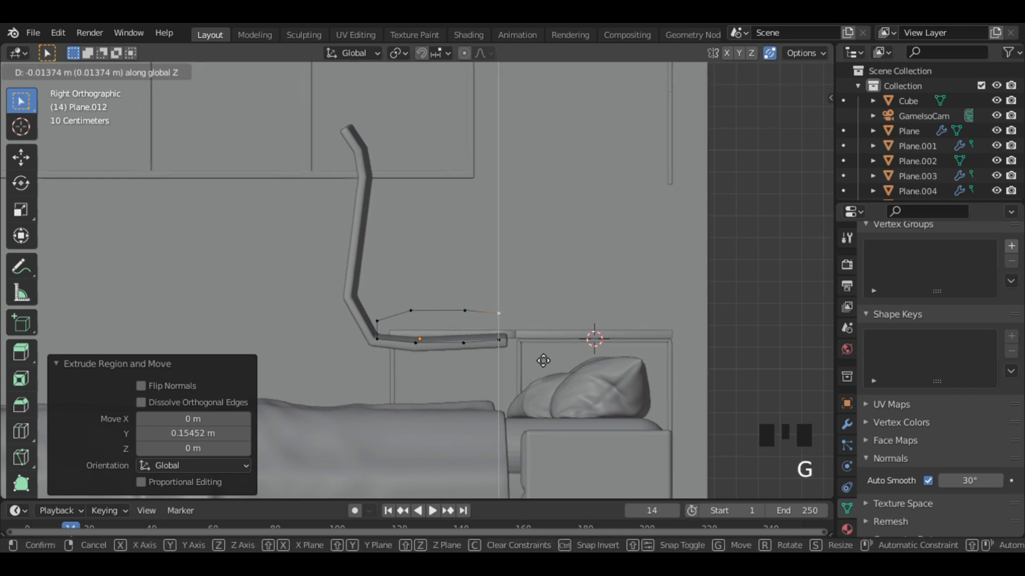
left_click(543, 366)
Close the armrest outline with an edge between its front vertices and shift the rear top vertex slightly
left_click(500, 339, "shift")
right_click(510, 343)
key("f")
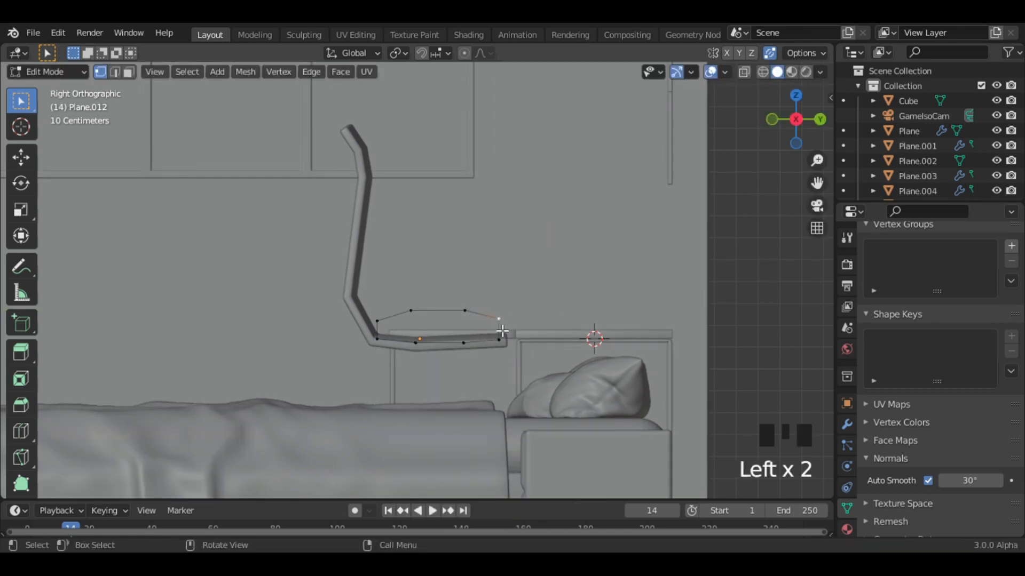
middle_click_drag(502, 331, 607, 325)
left_click(426, 380, "shift")
key("g")
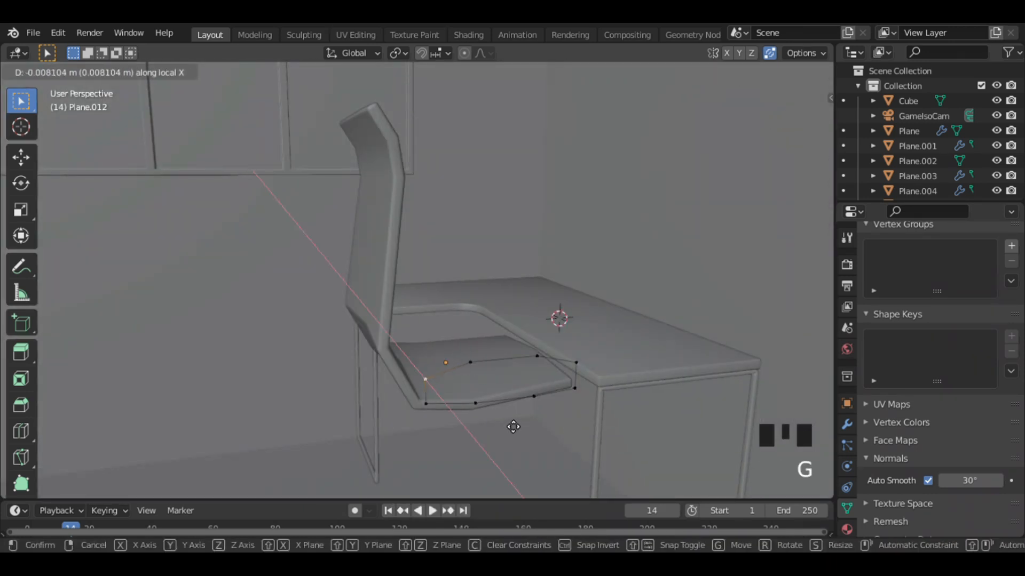
left_click(506, 419)
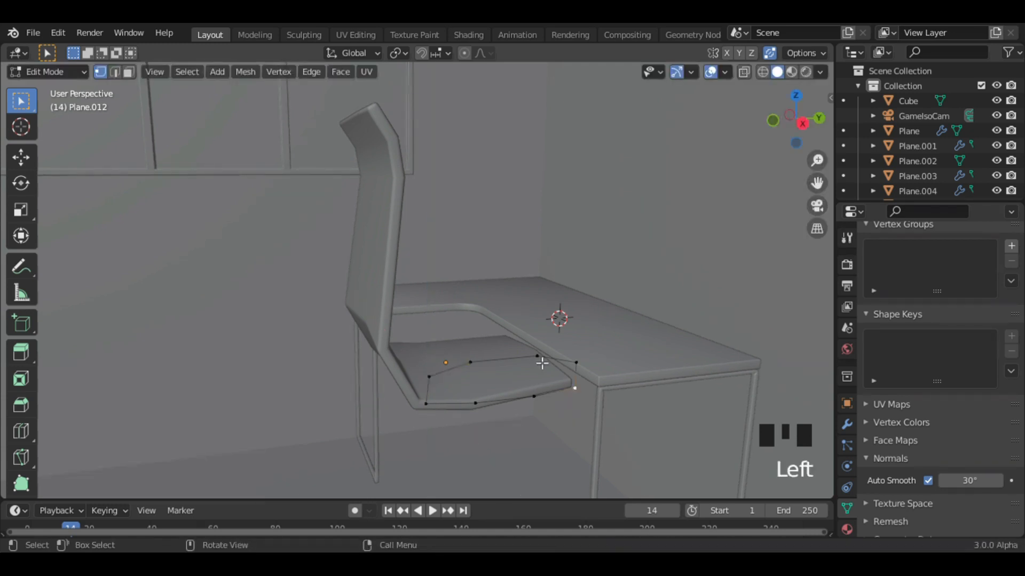
Extrude the whole armrest outline sideways into a flat band and add a Mirror modifier for the opposite armrest
key("Tab")
left_click(846, 424)
key("Tab")
key("a")
left_click(528, 400)
key("Tab")
left_click(870, 263)
left_click(715, 436)
Move the armrest about -0.02 m in X against the side of the seat
middle_click_drag(691, 432, 459, 437)
key("Tab")
key("g")
key("y")
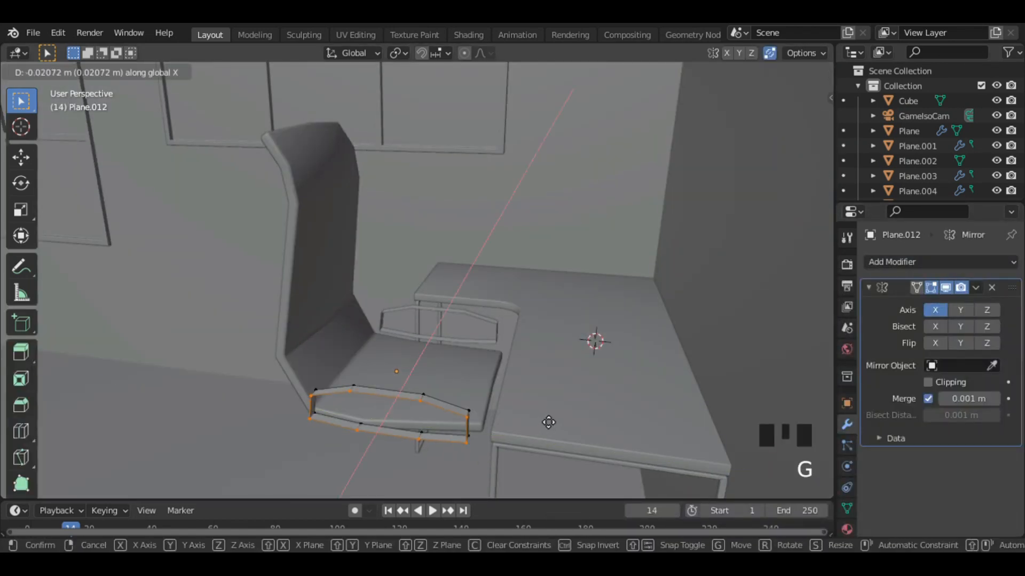
left_click(548, 422)
key("Tab")
Add a Solidify modifier to the armrests with a thickness of 0.03 m
left_click(888, 265)
left_click(712, 519)
scroll(998, 315, "down", 2)
left_click_drag(960, 449, 982, 450)
right_click(683, 358)
middle_click_drag(683, 357, 659, 216)
left_click_drag(987, 450, 964, 449)
Move the armrest geometry slightly in Y along the seat
key("Tab")
key("g")
key("y")
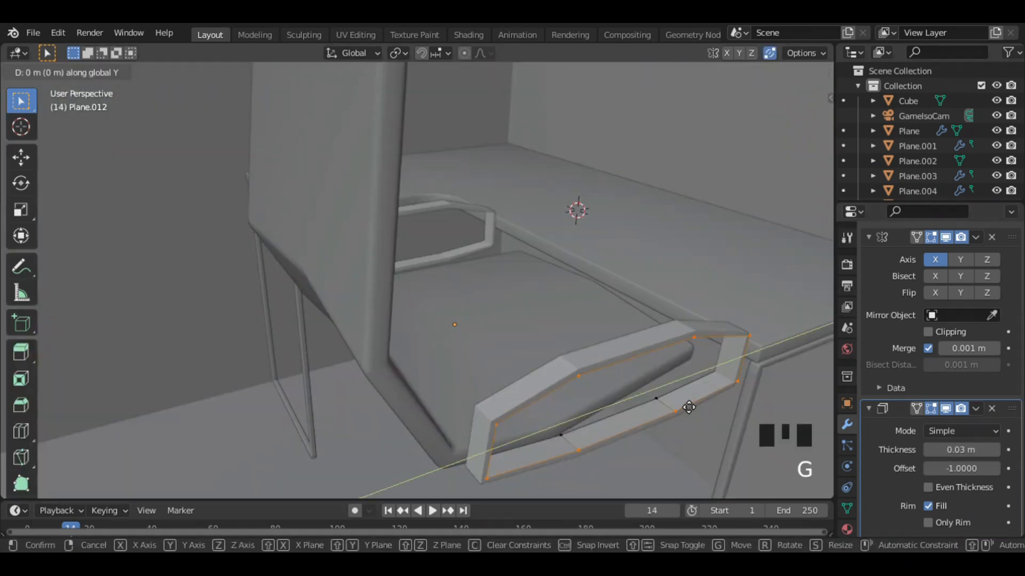
left_click(689, 407)
key("Tab")
Apply the Solidify modifier on the armrests so their thickness becomes editable geometry
key("Tab")
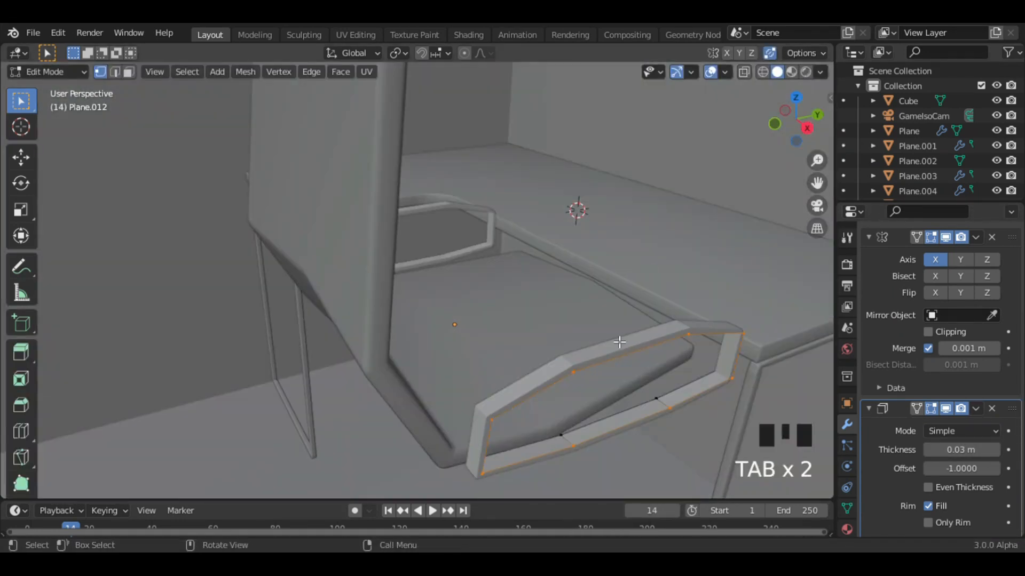
left_click(743, 72)
left_click(945, 408)
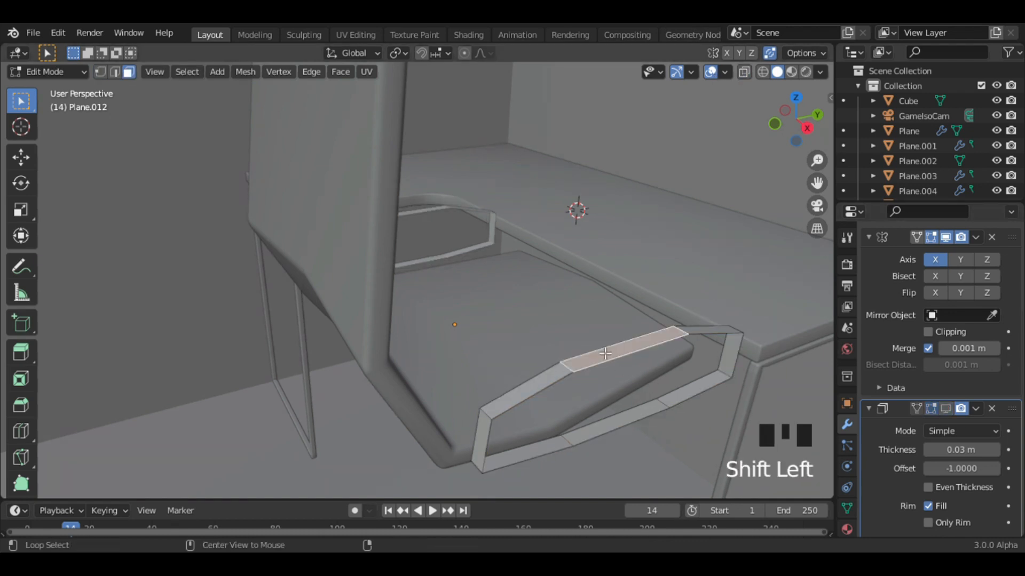
left_click(975, 409)
key("Tab")
left_click(975, 408)
left_click(949, 426)
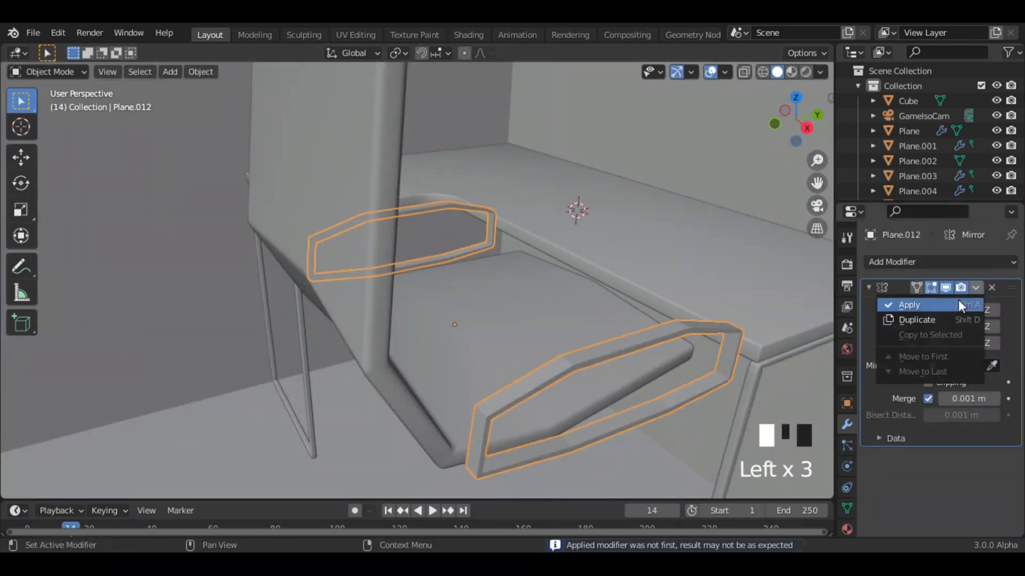
Lengthen the armrest's upper straight segment by scaling its faces about 1.39 along Y
key("Tab")
key("alt+e")
key("s")
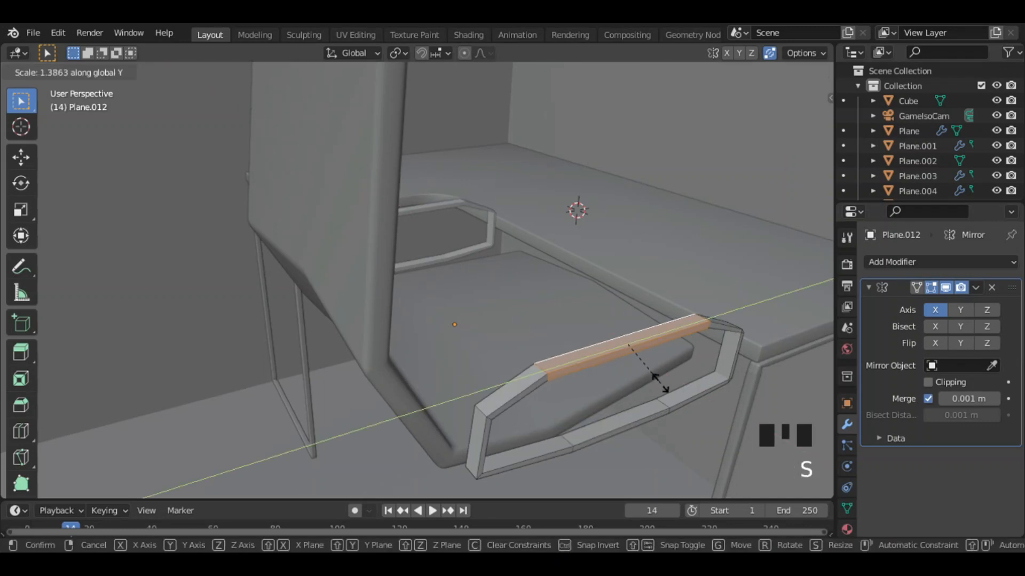
key("y")
left_click(665, 389)
Extrude the upper armrest segment outward along its normals and scale it in Z to form a thick pad
key("alt+e")
left_click(621, 386)
left_click(656, 387)
middle_click_drag(663, 389, 758, 323)
key("s")
key("z")
left_click(668, 394)
Add a Bevel modifier to the armrests and apply it
key("Tab")
left_click(953, 262)
left_click(710, 322)
scroll(950, 421, "down", 1)
left_click(996, 506)
left_click(975, 428)
left_click(961, 444)
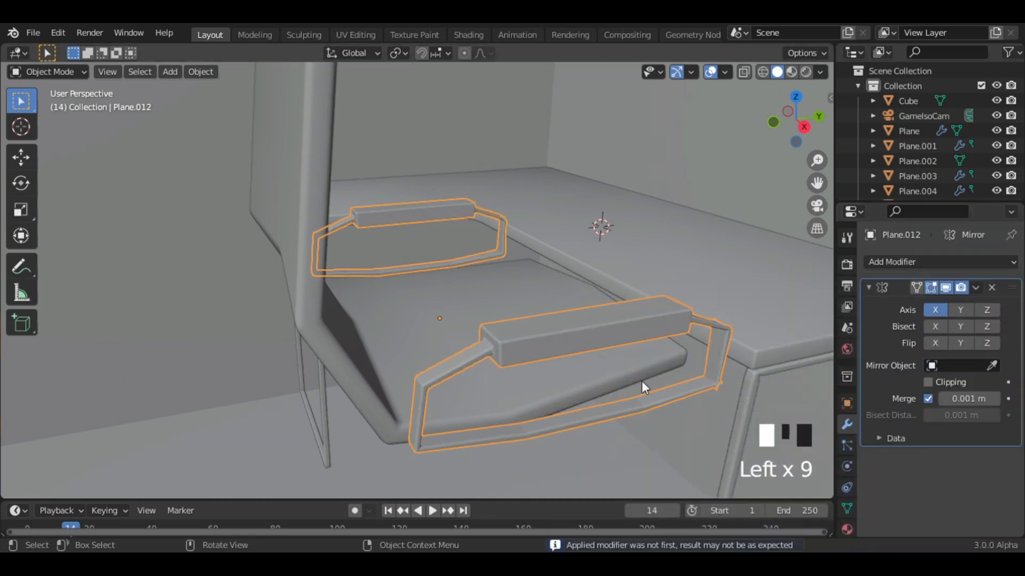
In top view, rotate the whole armrest geometry about -9° and move it in X beside the seat
left_click(642, 381)
middle_click_drag(722, 321, 768, 326, "shift")
middle_click_drag(769, 326, 770, 350, "ctrl")
middle_click_drag(702, 276, 784, 352, "shift")
left_click(796, 109)
left_click(602, 246)
key("Tab")
key("a")
key("r")
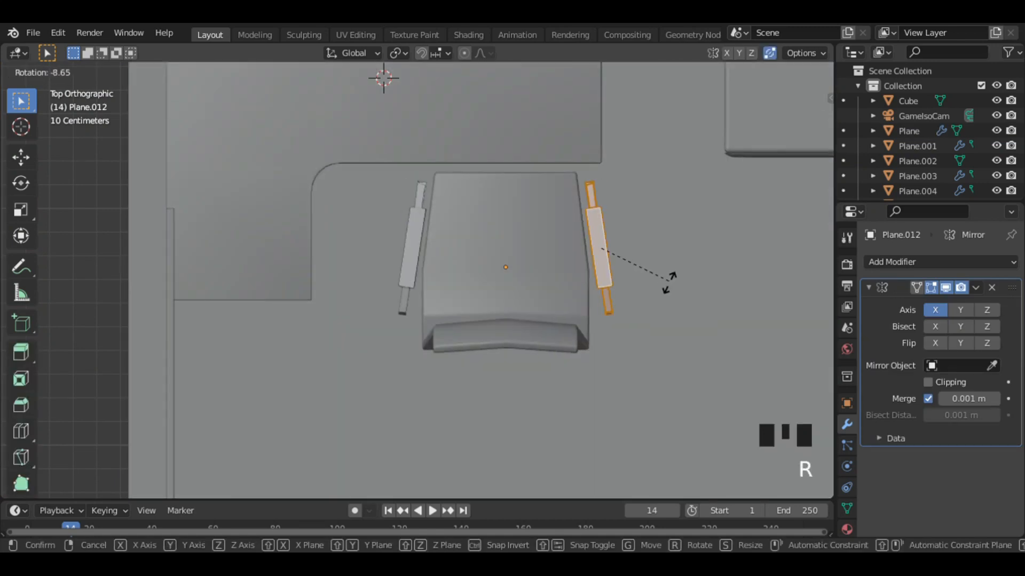
left_click(673, 290)
key("g")
key("x")
left_click(692, 308)
Snap the 3D cursor to the chair seat and add a cylinder with 10 vertices there
middle_click_drag(693, 309, 653, 179)
key("Tab")
left_click(613, 328)
key("shift+s")
key("shift+a")
left_click(643, 313)
key("ctrl+z")
key("shift+a")
left_click(662, 320)
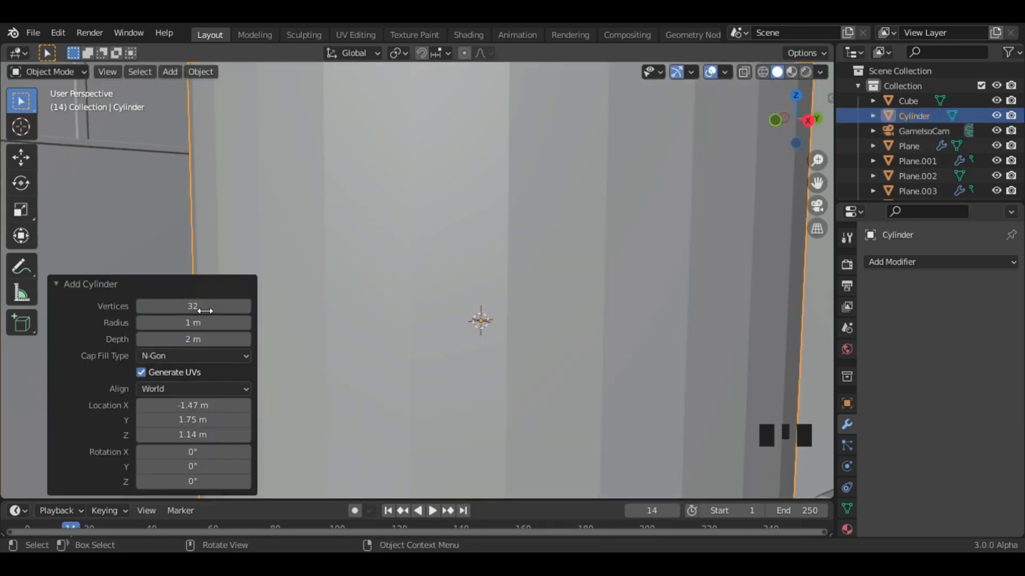
left_click(204, 308)
type("10")
left_click(667, 290)
Scale the cylinder down and flatten it in Z into a small mount for the chair base
key("s")
left_click(519, 334)
key("s")
key("z")
left_click(561, 340)
key("s")
left_click(537, 316)
Move the small cylinder along Z and Y to sit against the underside of the seat
middle_click_drag(537, 315, 647, 368)
key("g")
key("g")
key("z")
key("g")
key("y")
left_click(528, 376)
Inset the bottom face of the mount and extrude it downward into a thick column
key("Tab")
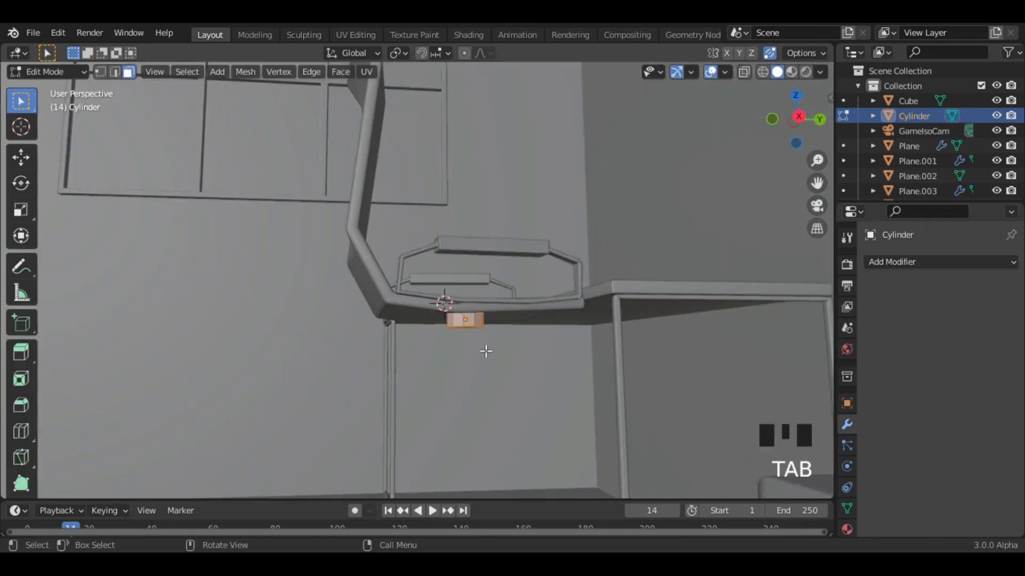
middle_click_drag(480, 338, 479, 333, "ctrl")
middle_click_drag(479, 333, 480, 328)
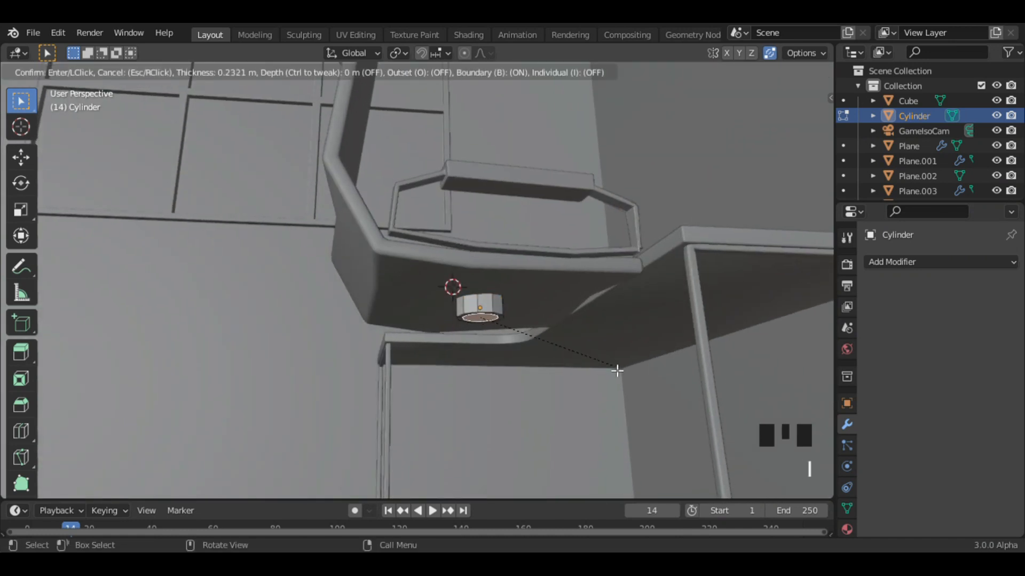
left_click(617, 392)
key("e")
left_click(623, 469)
Inset and extrude the column's bottom face repeatedly to form a short stepped collar
key("e")
key("i")
left_click(617, 467)
key("e")
left_click(618, 469)
key("i")
left_click(617, 471)
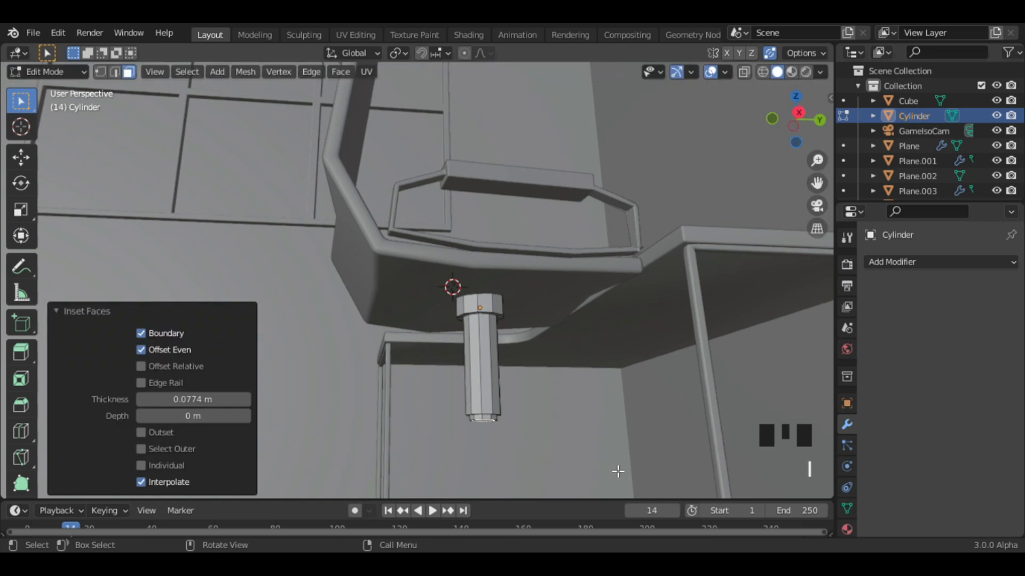
left_click(617, 477)
key("i")
left_click(617, 476)
Extrude a thin post down from the collar and lower its bottom face in Z to just above the floor
key("e")
left_click(617, 98)
middle_click_drag(649, 112, 652, 254)
key("g")
left_click(646, 349)
middle_click_drag(645, 348, 651, 265)
key("g")
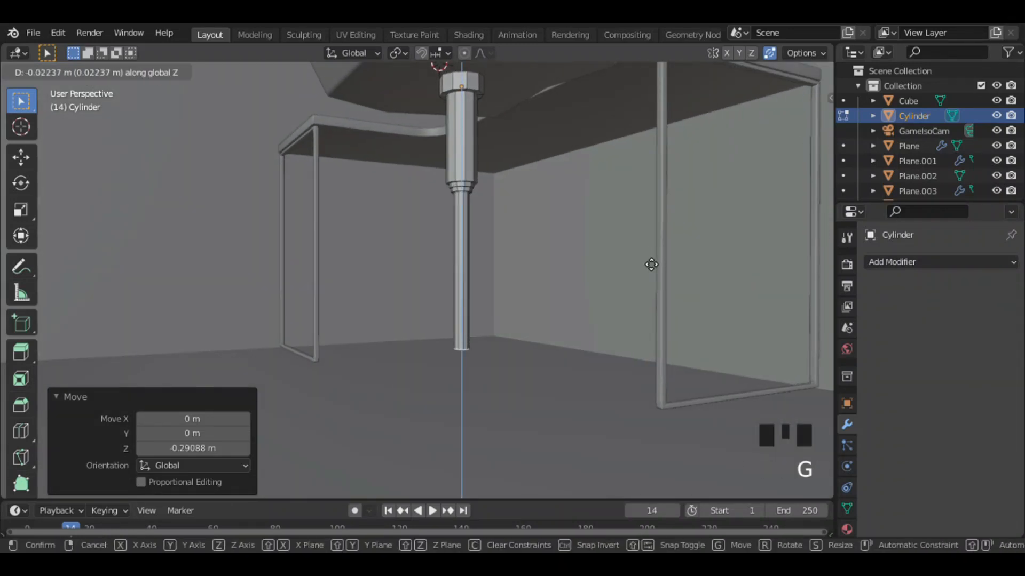
left_click(650, 278)
Extrude the lower end of the thin post into a short, wider hub
key("alt+e")
left_click(545, 365)
left_click(549, 353)
left_click(549, 353)
Select the hub's ring of side faces, apply Checker Deselect, and extrude the remaining faces along normals into five legs
middle_click_drag(550, 353, 624, 414)
left_click(480, 369, "alt")
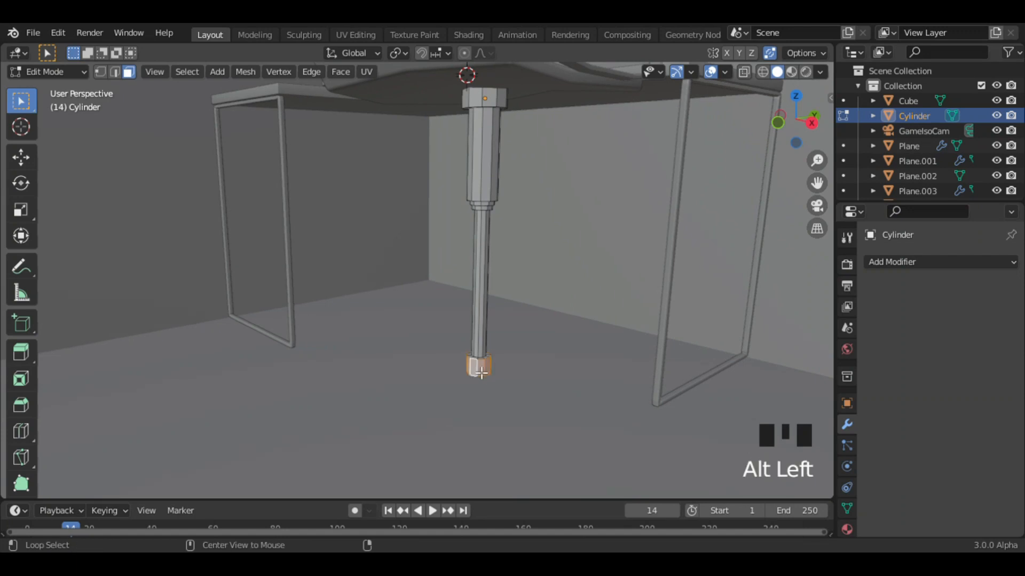
left_click(187, 72)
left_click(232, 192)
key("alt+e")
left_click(555, 312)
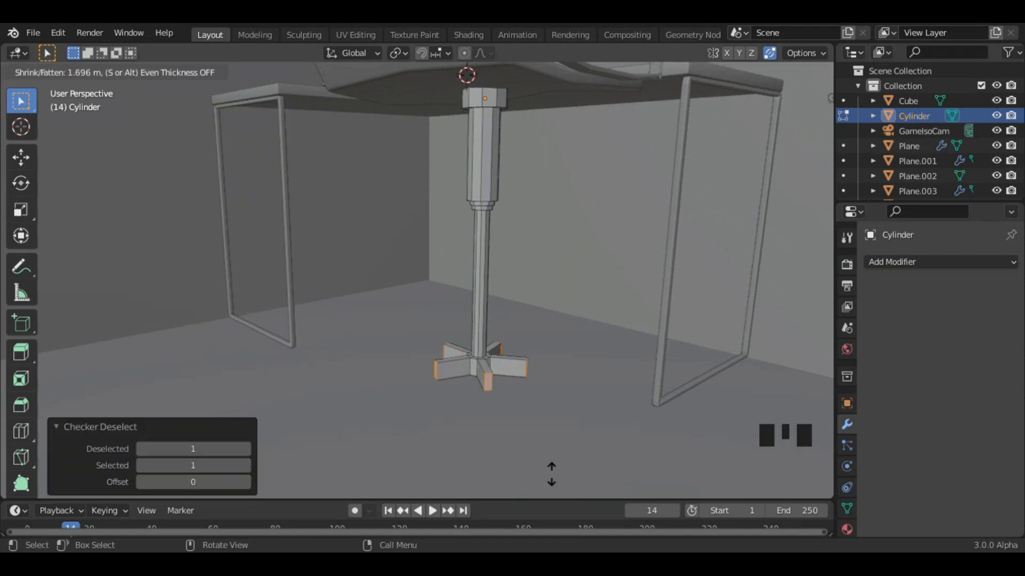
left_click(553, 169)
Taper the five leg ends by scaling them to 0.613 in Z
key("s")
key("z")
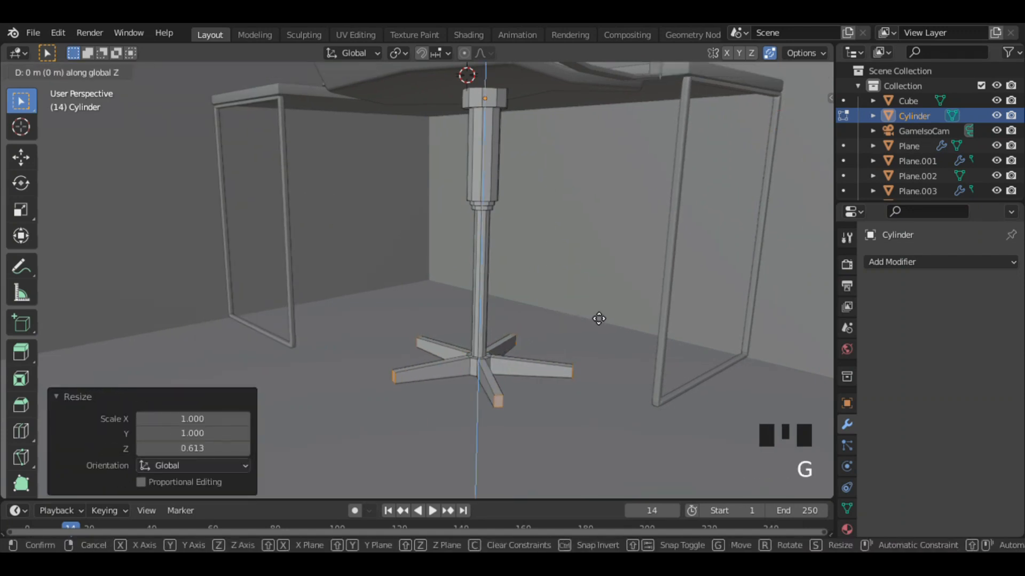
left_click(598, 318)
Try to extrude the leg ends outward by 0.784 m and scale them in Z
key("alt+e")
left_click(558, 319)
left_click(552, 200)
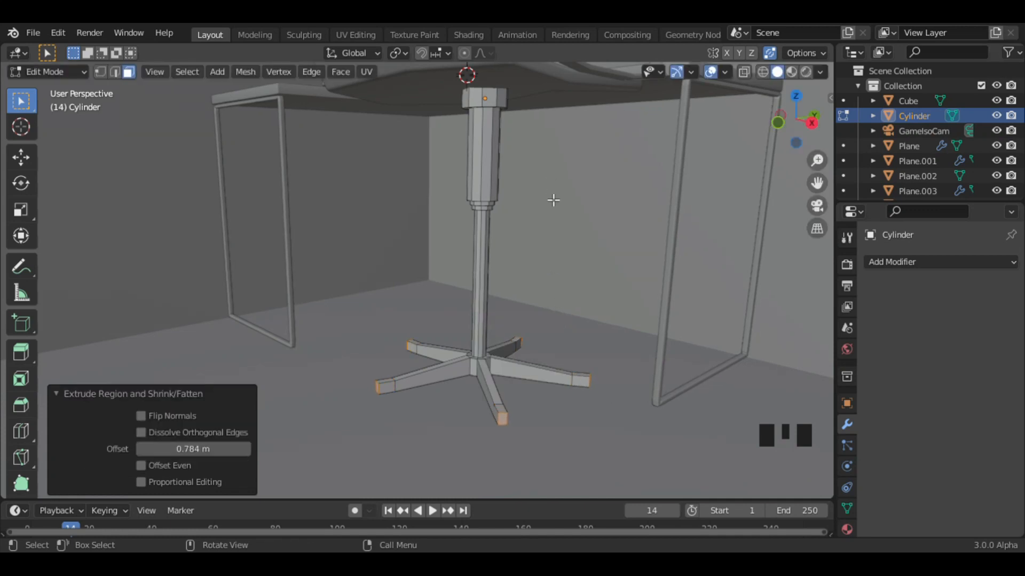
key("s")
key("z")
right_click(535, 345)
key("ctrl+z")
key("ctrl+z")
Lower the five leg ends in Z so the legs slope down, and adjust the end faces' overall and Z scale
key("g")
key("z")
left_click(505, 402)
key("s")
left_click(557, 425)
key("g")
key("z")
left_click(555, 428)
key("s")
key("z")
left_click(549, 422)
Extrude short tips from the leg ends, scale them to 0.323 in Z, and lower them toward the floor
key("alt+e")
left_click(559, 427)
left_click(553, 323)
key("s")
left_click(539, 371)
key("g")
key("z")
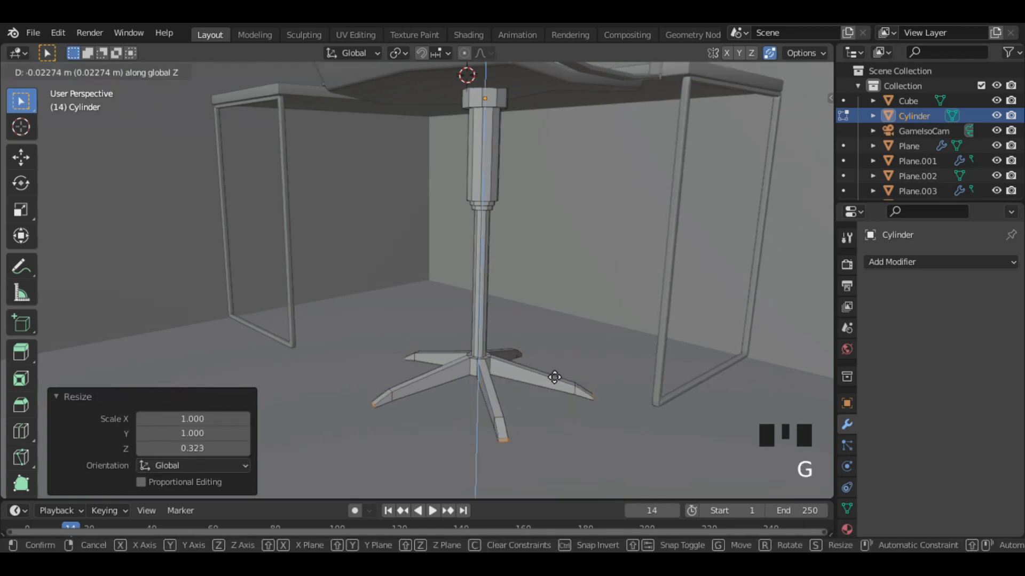
left_click(638, 402)
Snap the 3D cursor to one leg tip and add a cylinder with 32 vertices there
middle_click_drag(635, 393, 508, 417)
key("shift+s")
key("Tab")
middle_click_drag(525, 450, 702, 306)
key("shift+a")
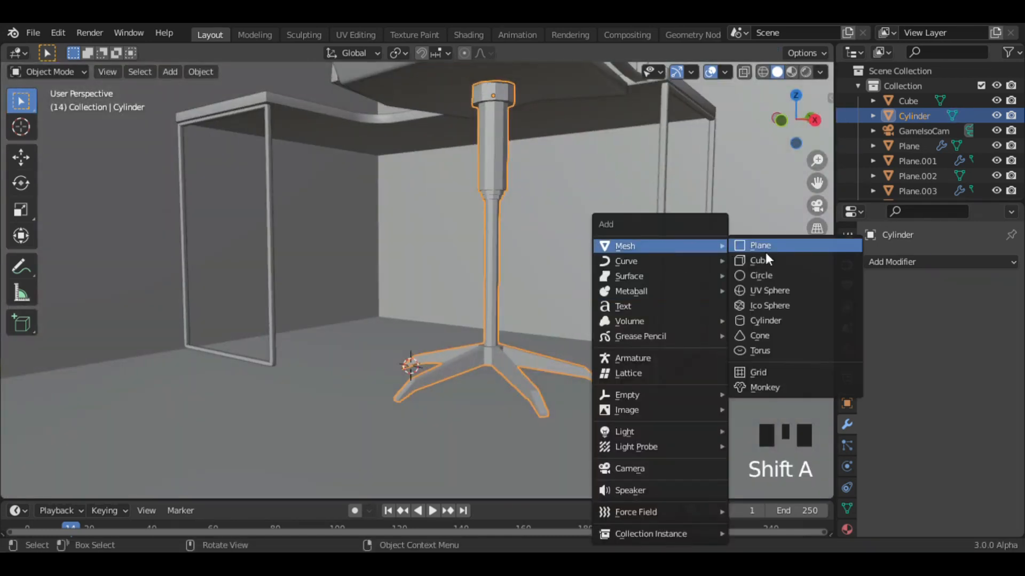
left_click(776, 323)
left_click(214, 316)
type("32")
key("Return")
Scale the new cylinder down to caster-wheel size and rotate it 90° about X
key("s")
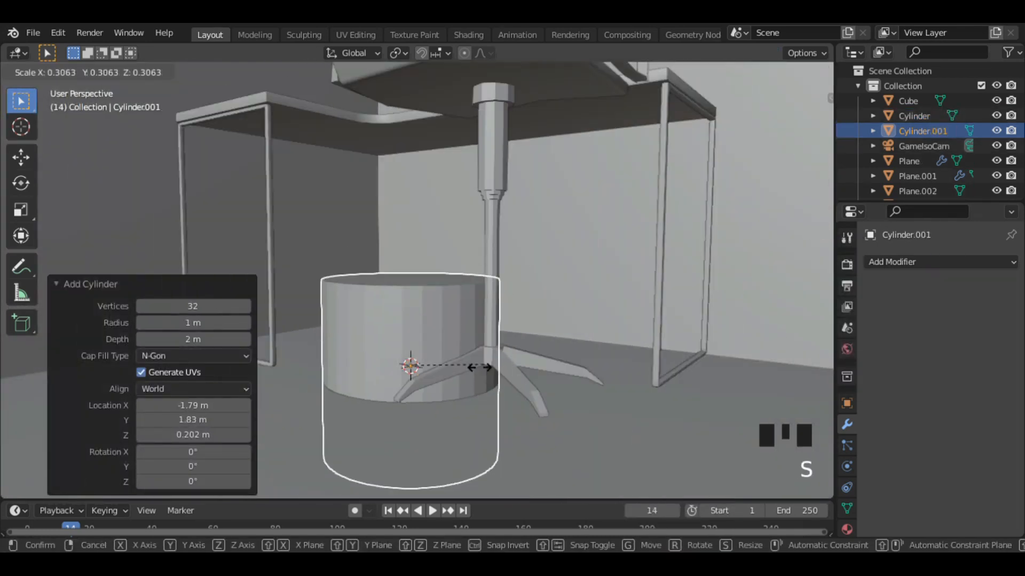
left_click(456, 368)
type("rx90")
key("Return")
key("s")
left_click(450, 382)
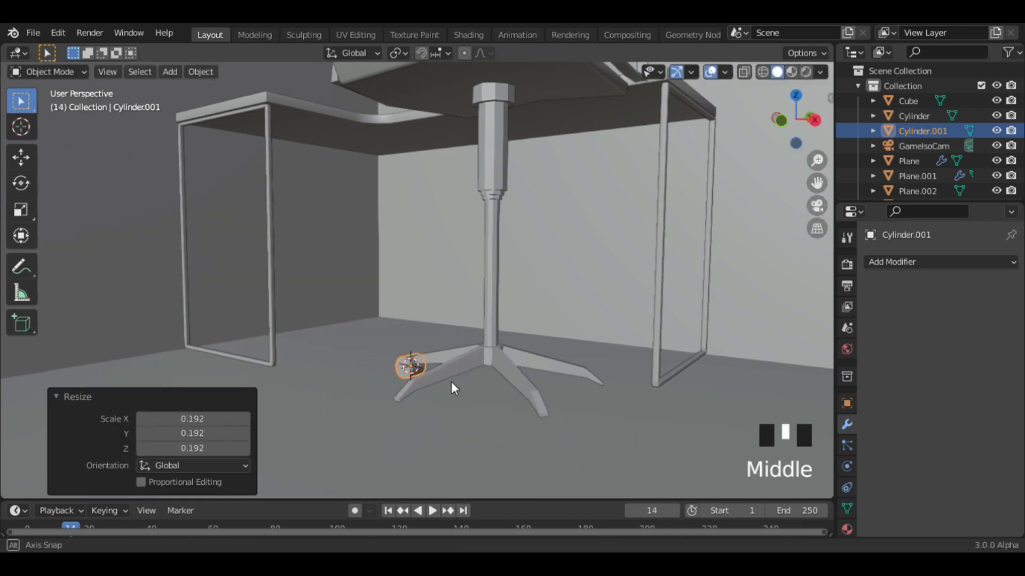
Move the wheel in X and about -0.035 m in Z to sit beneath the leg tip
middle_click_drag(450, 382, 488, 393)
key("g")
key("x")
key("z")
left_click(502, 399)
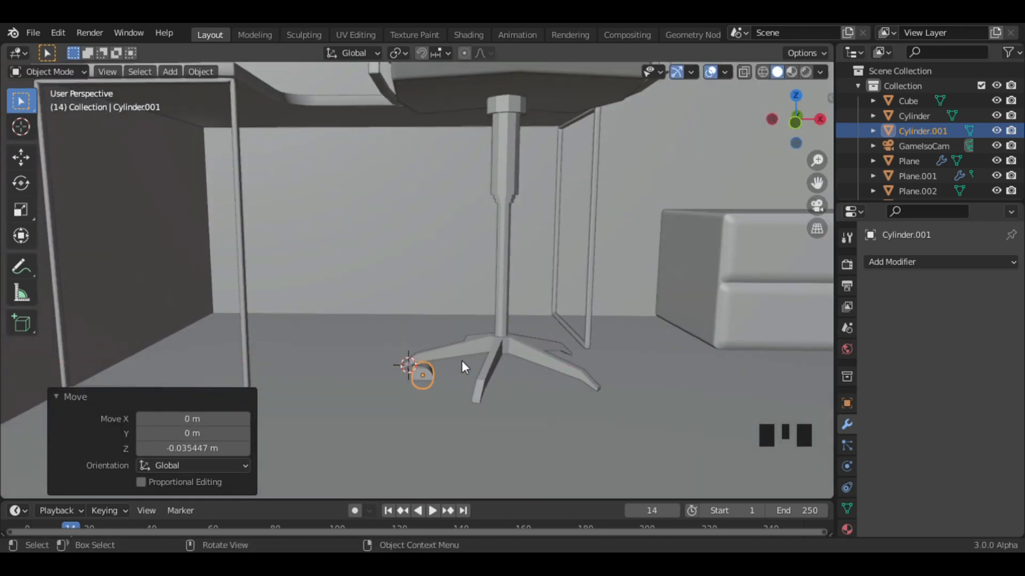
Move the caster wheel -0.01333 m in X and narrow it along Y to about 0.67
key("shift+s")
left_click(499, 408)
key("g")
key("y")
key("x")
left_click(500, 416)
middle_click_drag(500, 415, 455, 431)
key("s")
key("y")
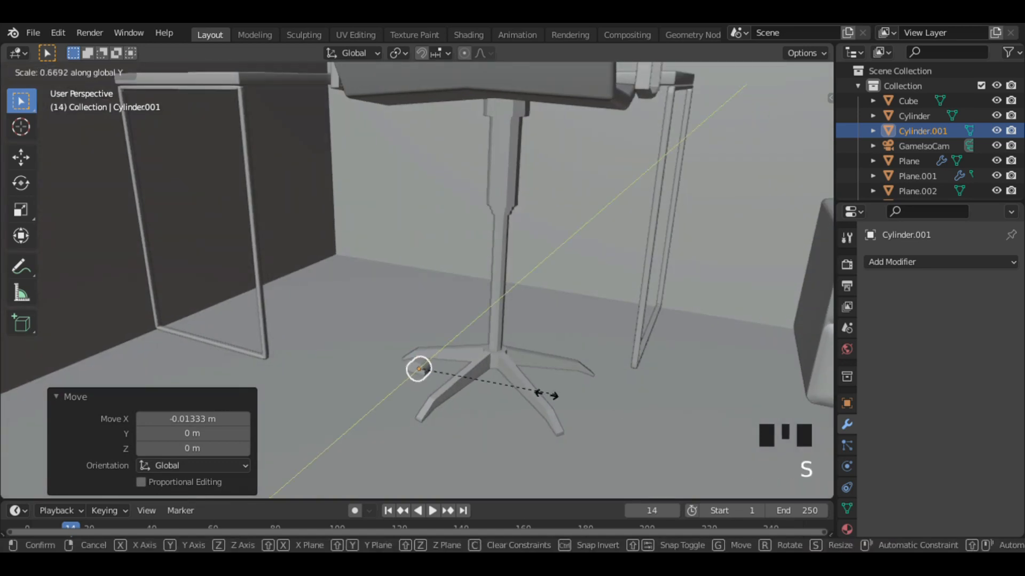
left_click(560, 410)
Raise the chair's five-legged base slightly in Z to make room for the wheel
left_click(494, 331)
key("g")
key("z")
left_click(563, 371)
Resize the caster wheel, raise it 0.014946 m in Z, and shift it about -0.01 m in X under the leg tip
left_click(433, 366)
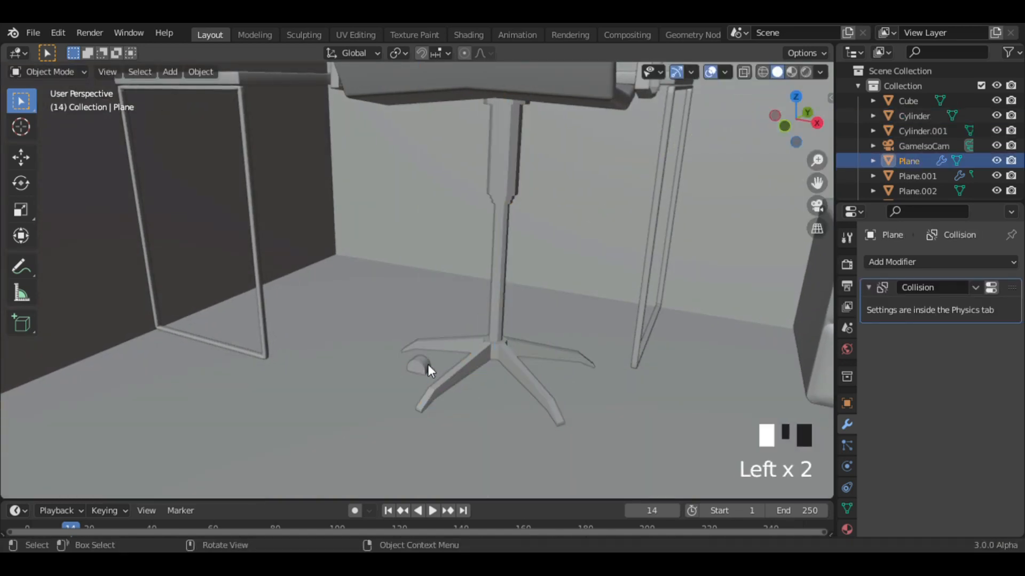
left_click(427, 364)
key("g")
key("z")
key("s")
left_click(540, 409)
key("g")
key("z")
left_click(539, 406)
key("g")
key("x")
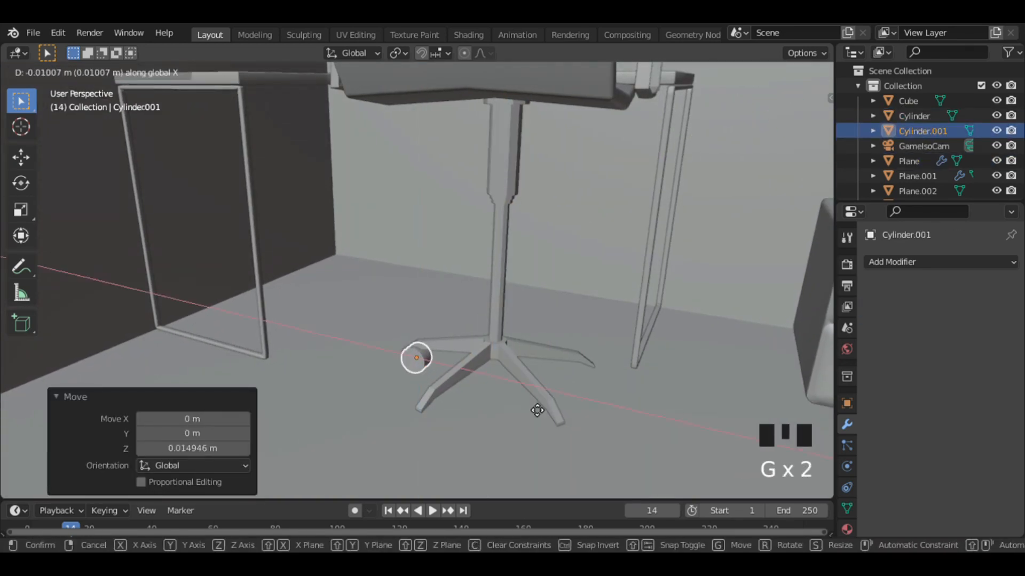
left_click(536, 410)
Fine-tune the chair base's height in Z so the leg tip meets the top of the wheel
left_click(554, 395)
key("g")
key("z")
left_click(553, 389)
key("g")
right_click(553, 389)
Enter Edit Mode on the caster wheel and select its flat circular side faces
left_click(425, 363)
middle_click_drag(447, 364, 596, 379)
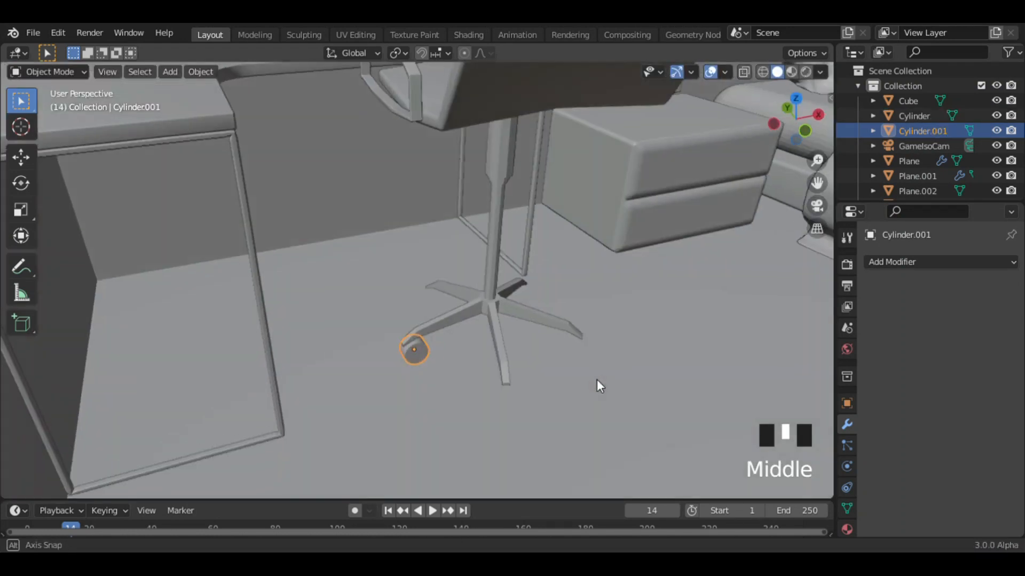
key("Tab")
left_click(428, 359)
middle_click_drag(509, 382, 508, 421)
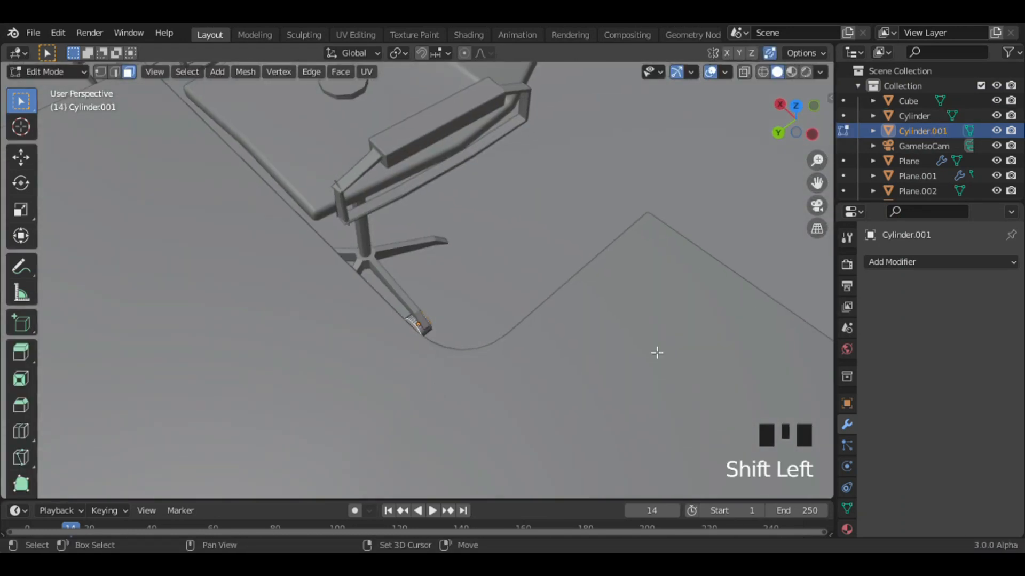
Inset the caster wheel's end faces by 0.3718 m and extrude them inward to form recessed hubs
middle_click_drag(657, 353, 395, 304)
key("i")
left_click(540, 404)
key("alt+e")
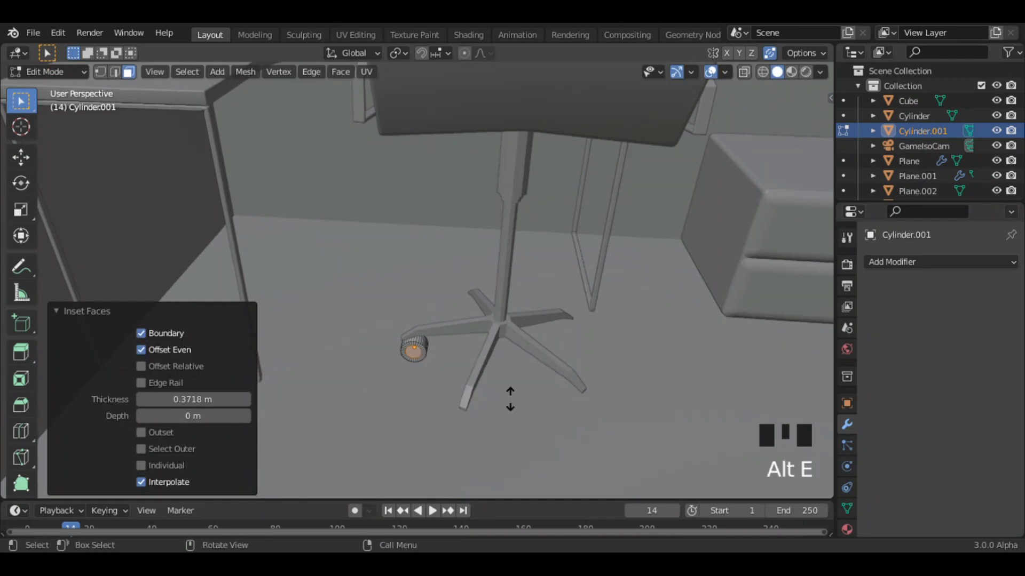
left_click(512, 466)
key("Tab")
Hide the room shell and snap the 3D cursor to the centre of the chair base's hub
left_click(545, 322)
middle_click_drag(545, 321, 519, 400)
key("Tab")
key("Tab")
left_click(517, 402)
key("h")
left_click(512, 331)
middle_click_drag(513, 331, 537, 277)
key("Tab")
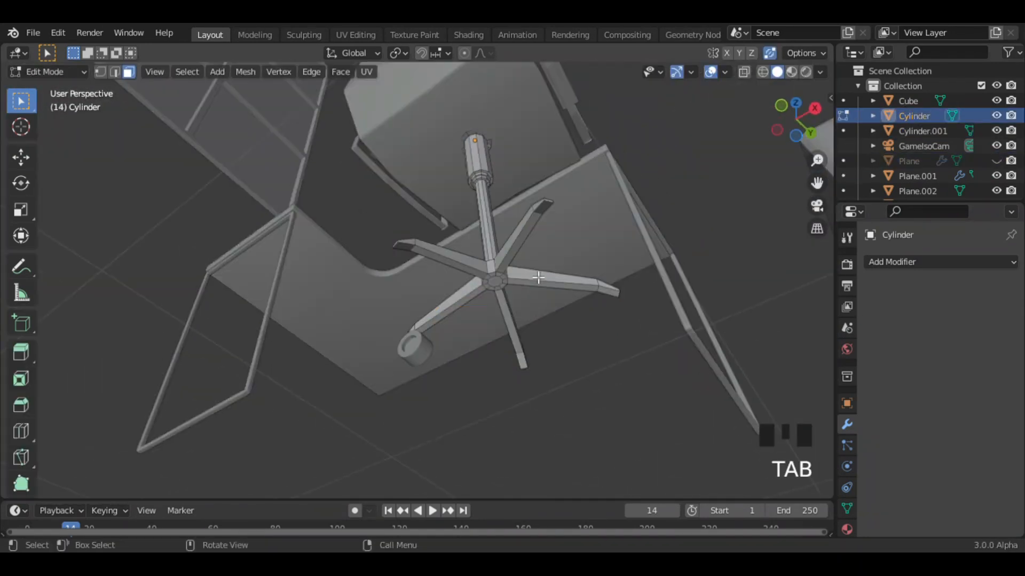
key("shift+s")
key("Tab")
Try clearing the chair base's location and unhide the room shell
middle_click_drag(586, 357, 665, 476)
key("alt+g")
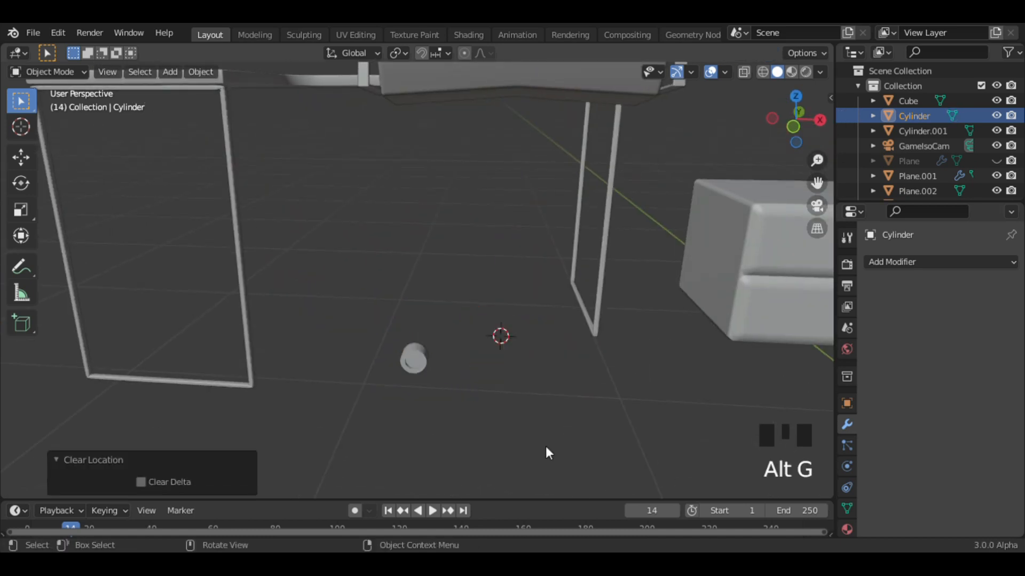
key("alt+h")
Set the pivot point to the 3D cursor and duplicate the caster wheel in place
left_click(408, 354)
left_click_drag(398, 53, 422, 87)
key("shift+d")
key("r")
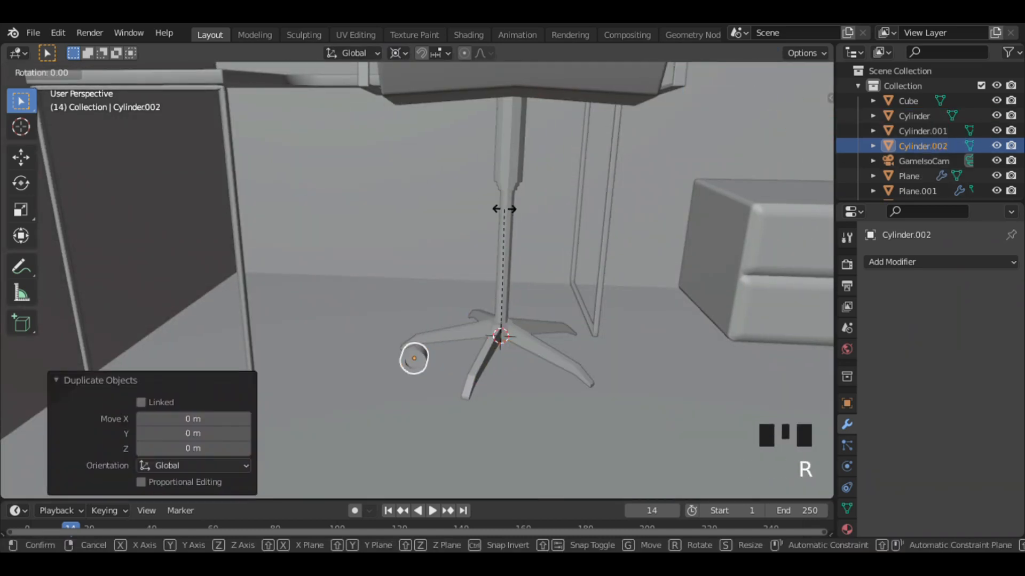
left_click(504, 209)
Hide the room shell and, seen from below, rotate one wheel 71.5° about Z onto the next chair leg
left_click(796, 123)
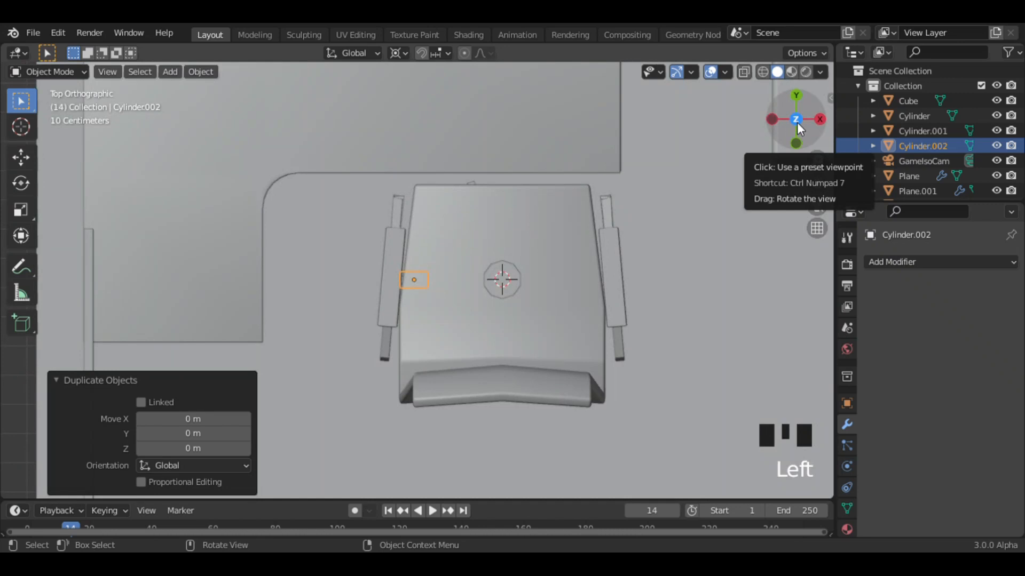
left_click(638, 244)
key("h")
left_click(413, 281)
key("r")
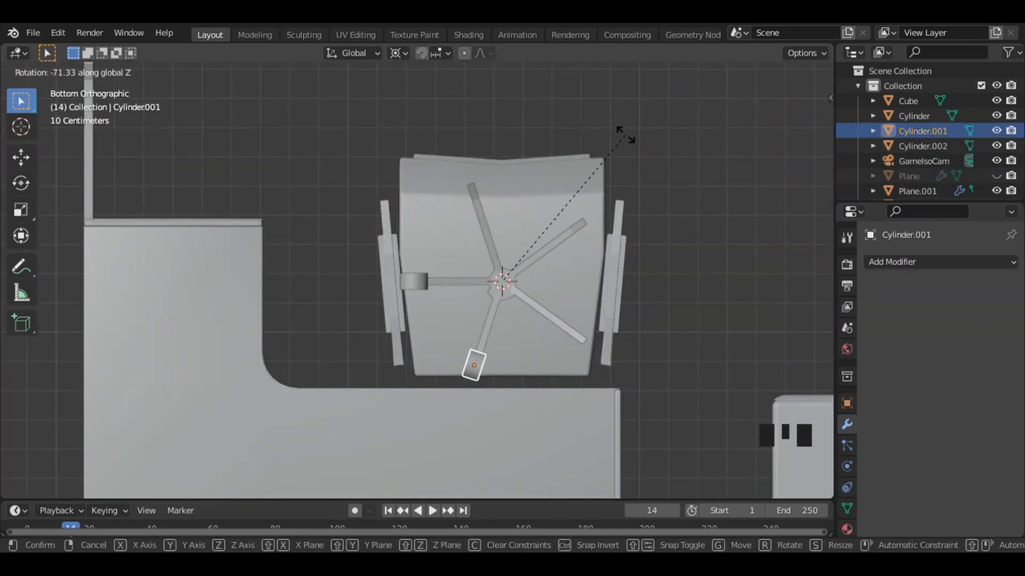
key("Return")
Duplicate the rotated wheel and turn the copy about the hub onto the third chair leg
key("shift+d")
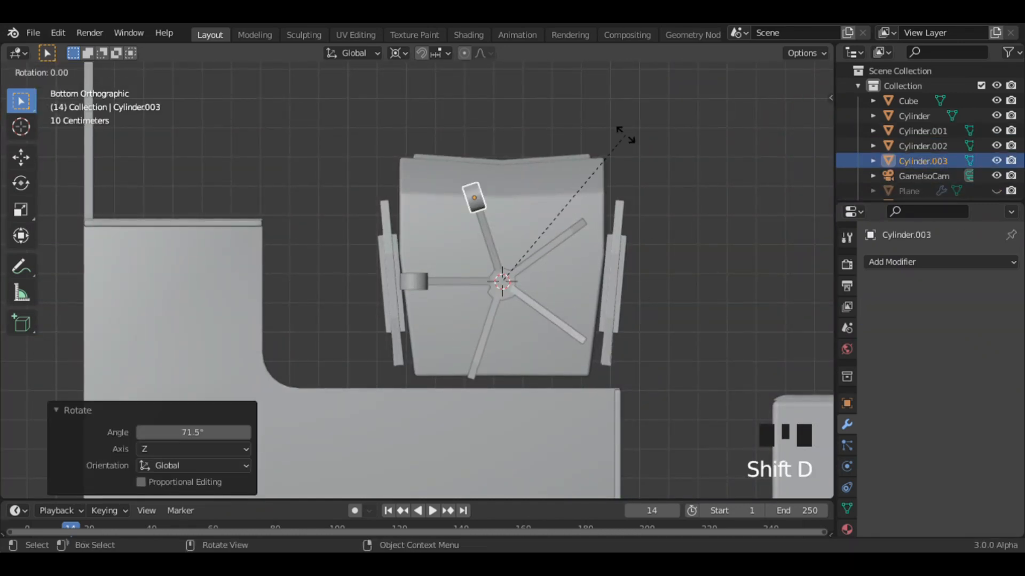
key("r")
key("r")
left_click(672, 165)
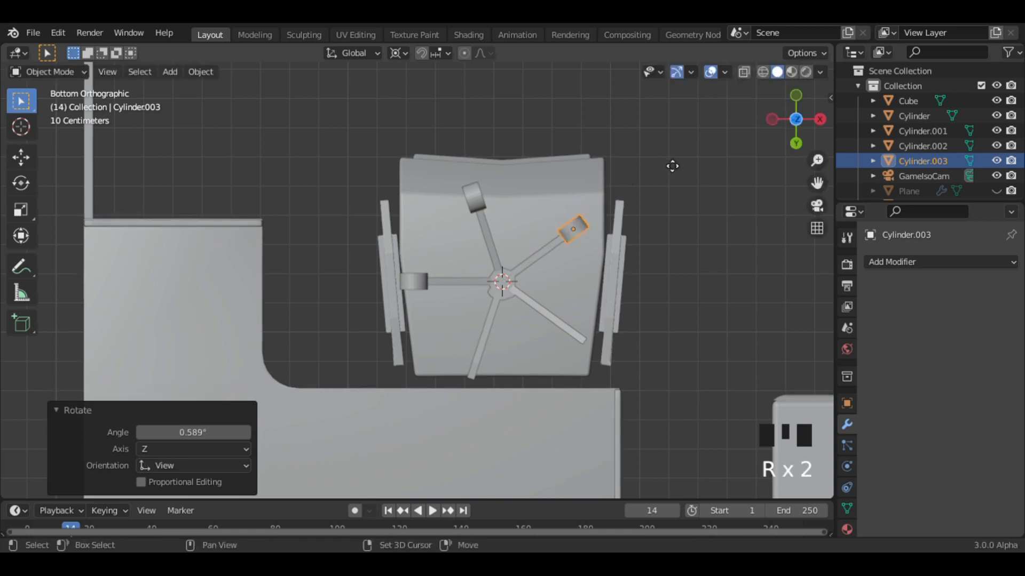
Add two more wheel copies on the remaining chair legs, rotating the first of them 73° about the hub
key("shift+d")
type("r73")
key("Return")
key("shift+d")
key("r")
left_click(425, 87)
Join the five caster wheels into one object and set its origin to its geometry
middle_click_drag(425, 87, 480, 214)
left_click(578, 195, "shift")
left_click(609, 309, "shift")
key("ctrl+j")
right_click(568, 299)
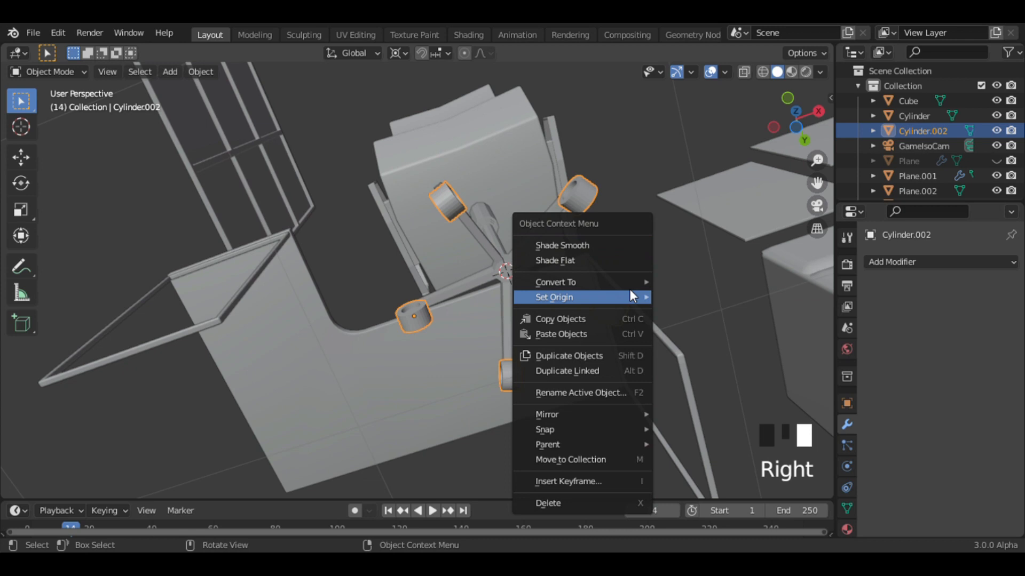
left_click(697, 316)
Unhide the room and, in front wireframe view, raise the chair parts 0.018747 m along Z to rest on the floor
middle_click_drag(696, 316, 740, 164)
left_click(797, 120)
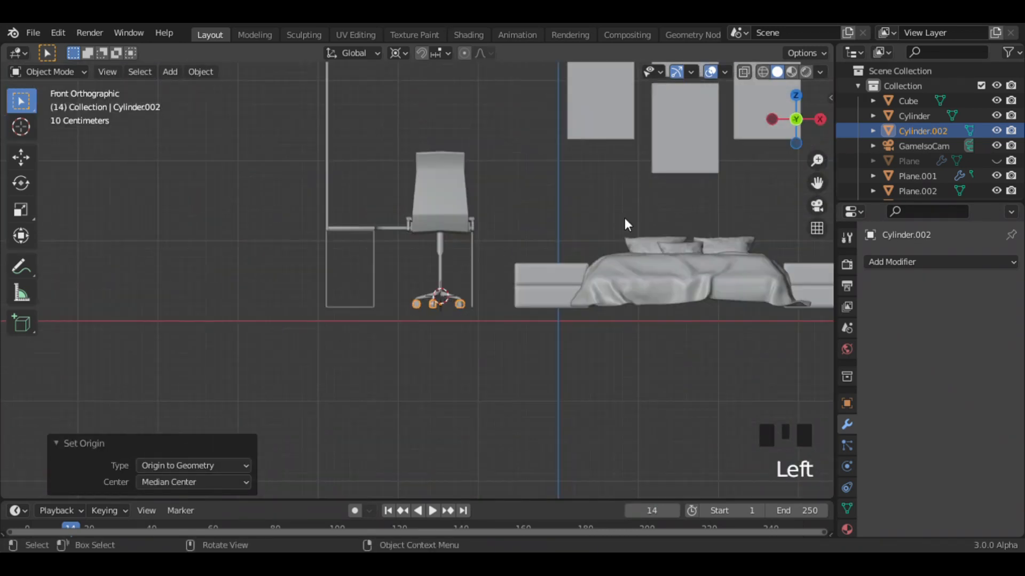
key("alt+h")
left_click(762, 72)
left_click(434, 226)
left_click(446, 203)
left_click(440, 247)
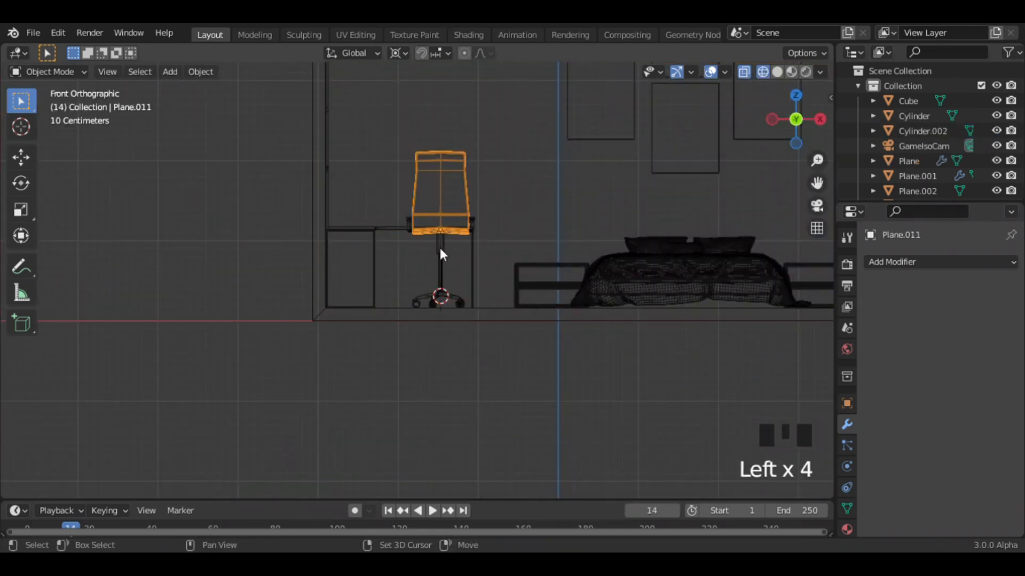
key("g")
key("z")
left_click(500, 331)
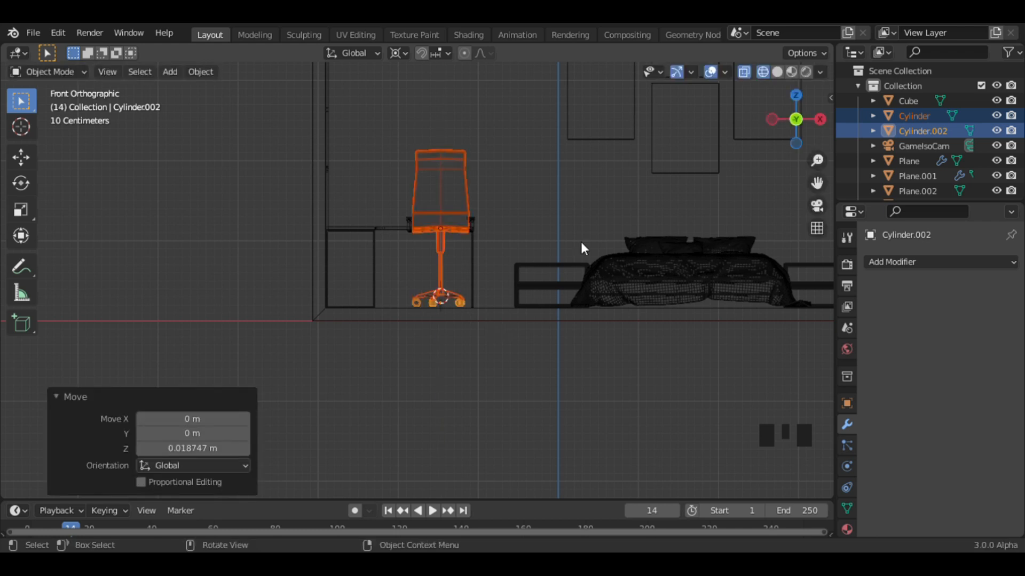
Return to solid shading and parent the chair's base and wheels to its seat
left_click(777, 71)
middle_click_drag(682, 136, 630, 160)
left_click(817, 206)
left_click(442, 265, "shift")
left_click(441, 265, "shift")
left_click(440, 264, "shift")
key("ctrl+p")
left_click(415, 273)
Rotate the chair about the Z axis so it stands slightly turned beside the desk
left_click(453, 266)
left_click(453, 271)
left_click(438, 264)
key("r")
key("z")
left_click(678, 283)
Set a parent relation for the chair seat and test-move the chair base
middle_click_drag(677, 283, 577, 302)
scroll(603, 168, "up", 3)
left_click(437, 252)
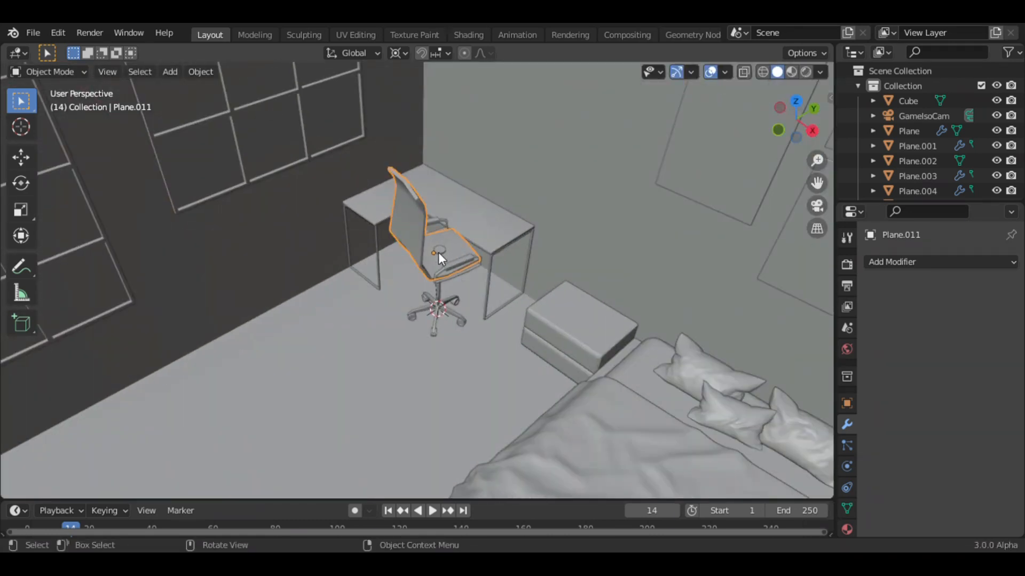
key("ctrl+p")
right_click(446, 260)
mouse_move(457, 462)
left_click(502, 425)
left_click(439, 291)
key("g")
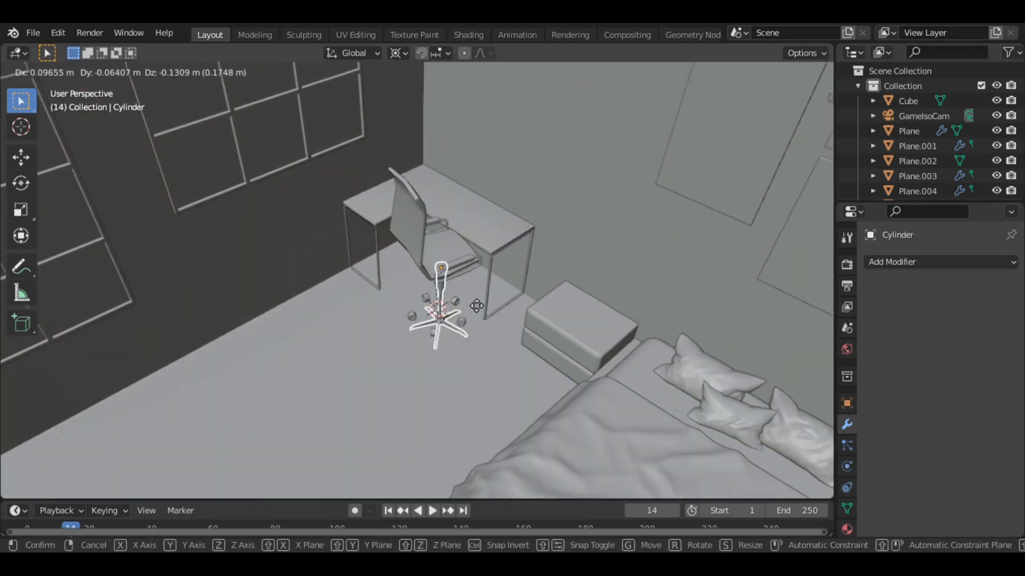
right_click(476, 306)
Test-move the chair's base, wheels and armrests along Z to check which parts move together
left_click(451, 245)
left_click(464, 262, "shift")
key("g")
key("z")
right_click(457, 299)
left_click(457, 301)
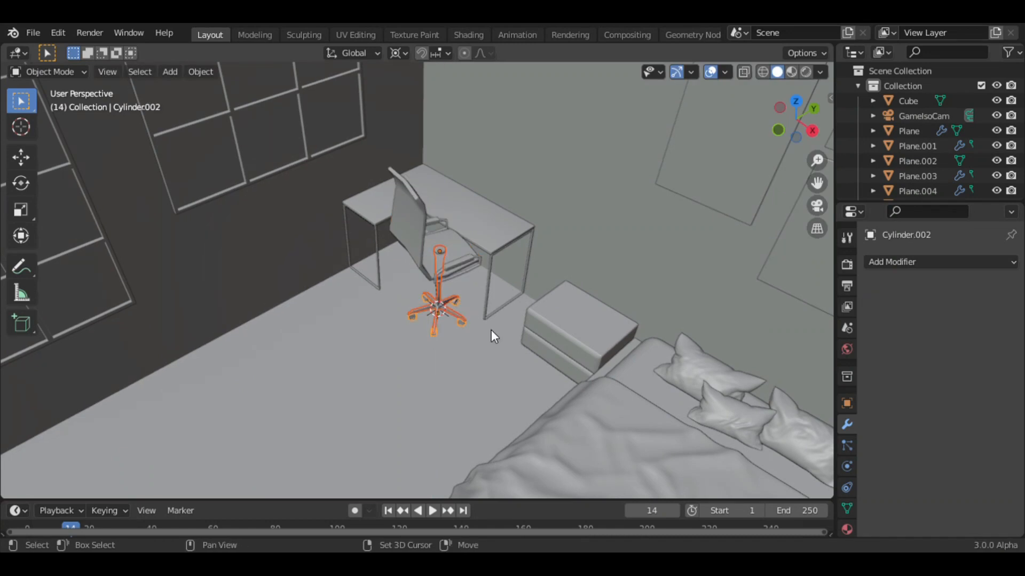
key("g")
key("z")
right_click(501, 341)
left_click(435, 229)
key("g")
key("z")
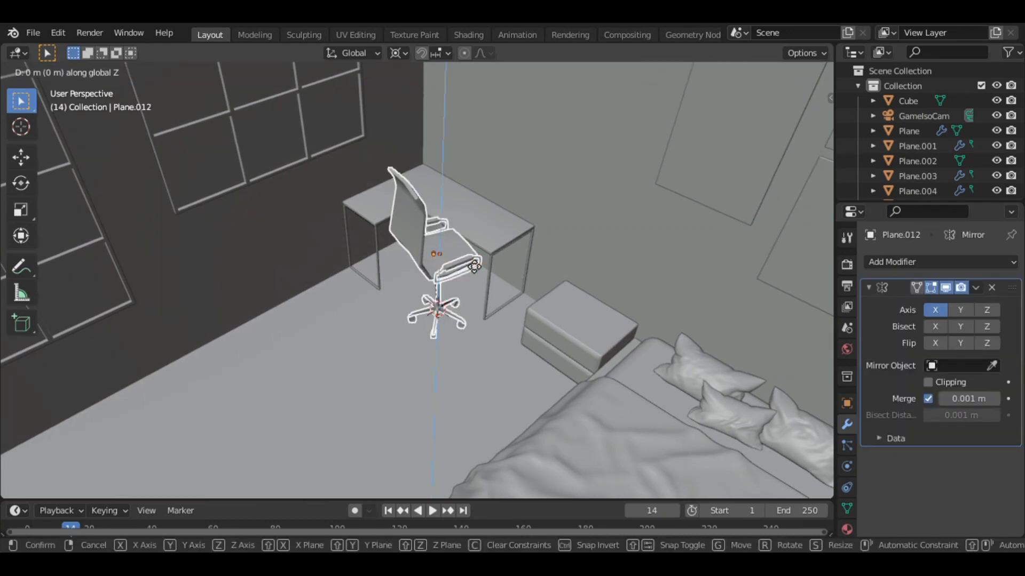
right_click(474, 267)
Reposition and rescale the desk chair so that it stands on the floor beside the desk
middle_click_drag(592, 270, 678, 187)
left_click(573, 170)
middle_click_drag(573, 170, 481, 241)
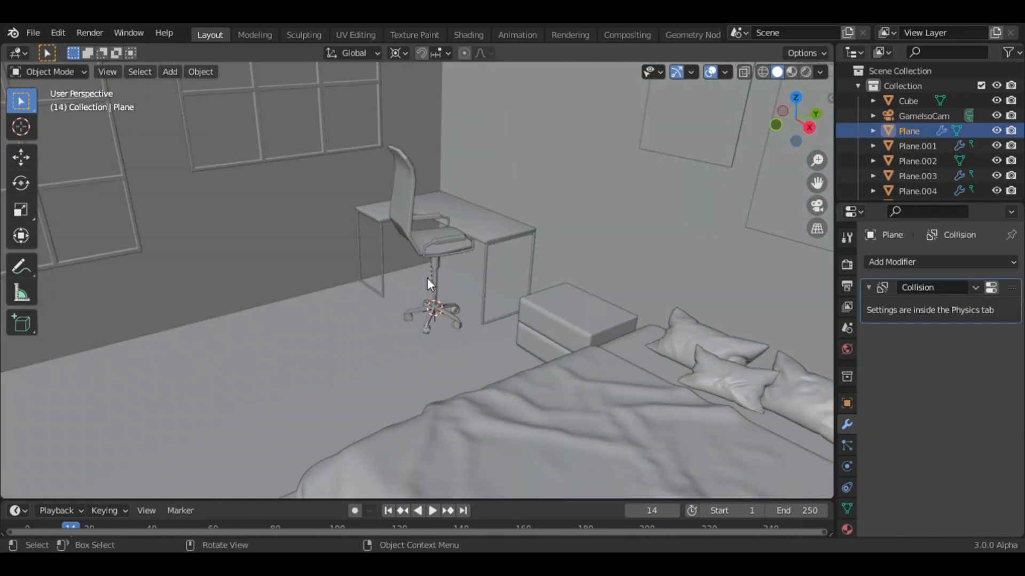
left_click(437, 244)
left_click(454, 240)
key("g")
left_click(507, 282)
middle_click_drag(507, 283, 659, 232)
key("s")
left_click(600, 213)
key("g")
key("z")
left_click(604, 220)
Remove the Collision physics from the room shell and check the nightstand, bed and pillow for leftover physics
left_click(659, 232)
left_click(846, 466)
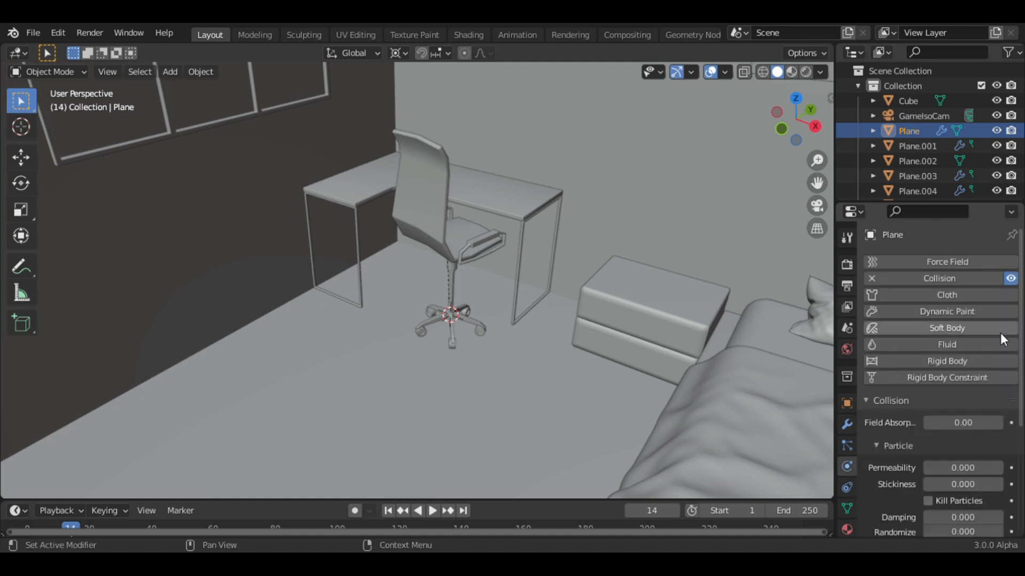
left_click(656, 315)
left_click(779, 386)
left_click(816, 319)
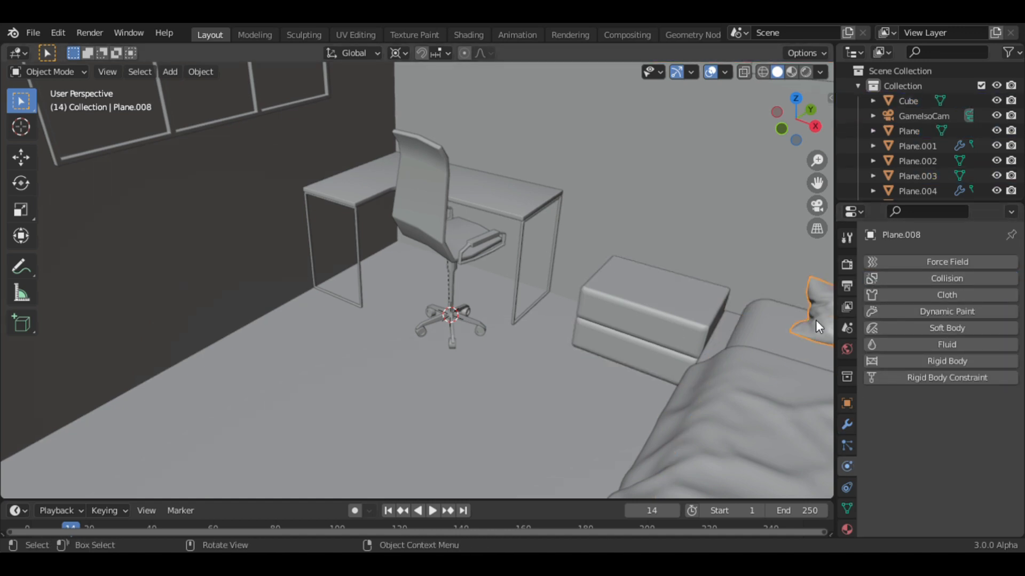
Apply the remaining modifiers on the room's furniture objects
left_click(851, 424)
key("ctrl+a")
key("ctrl+a")
left_click(437, 251)
key("ctrl+a")
Remove the Collision physics from the bed base and check other room objects for leftover modifiers
left_click(766, 338)
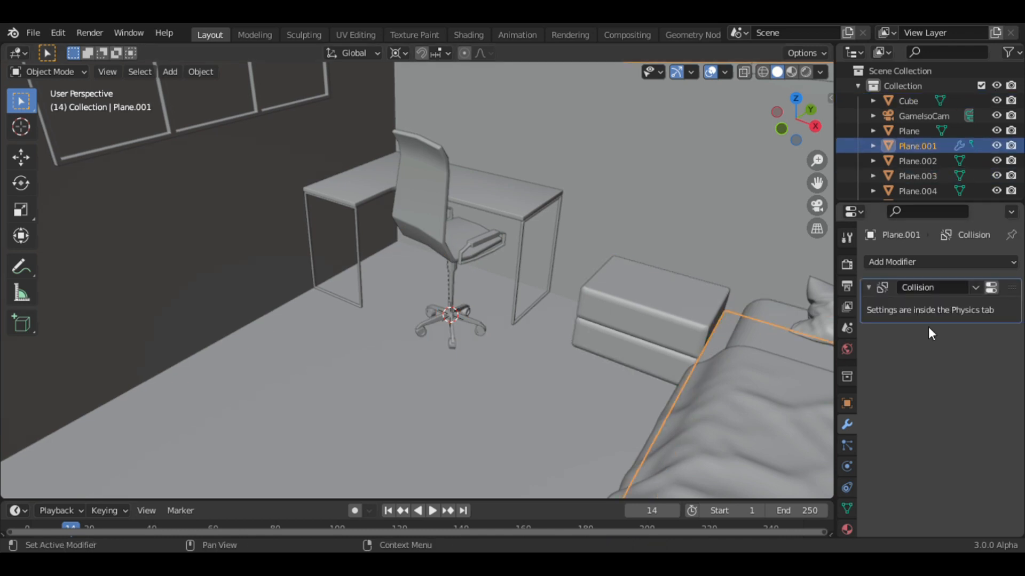
left_click(847, 467)
left_click(872, 278)
key("n")
key("n")
left_click(629, 282)
middle_click_drag(635, 253, 674, 225, "ctrl")
left_click(673, 186)
left_click(846, 424)
left_click(673, 363)
key("a")
Snap the 3D cursor to the desk top's surface
left_click(502, 251)
left_click(502, 250)
middle_click_drag(502, 251, 529, 302)
middle_click_drag(528, 302, 514, 208, "ctrl")
left_click(475, 230)
key("Tab")
key("shift+s")
left_click(472, 308)
key("Tab")
Add a plane at the 3D cursor, stand it upright by rotating 90° about X, and scale it down
key("shift+a")
left_click(571, 216)
type("rx90")
key("Return")
key("s")
left_click(567, 227)
Move the upright plane over the desk and scale it to 0.601 along Z
left_click(781, 134)
key("g")
left_click(631, 193)
key("s")
key("z")
left_click(415, 83)
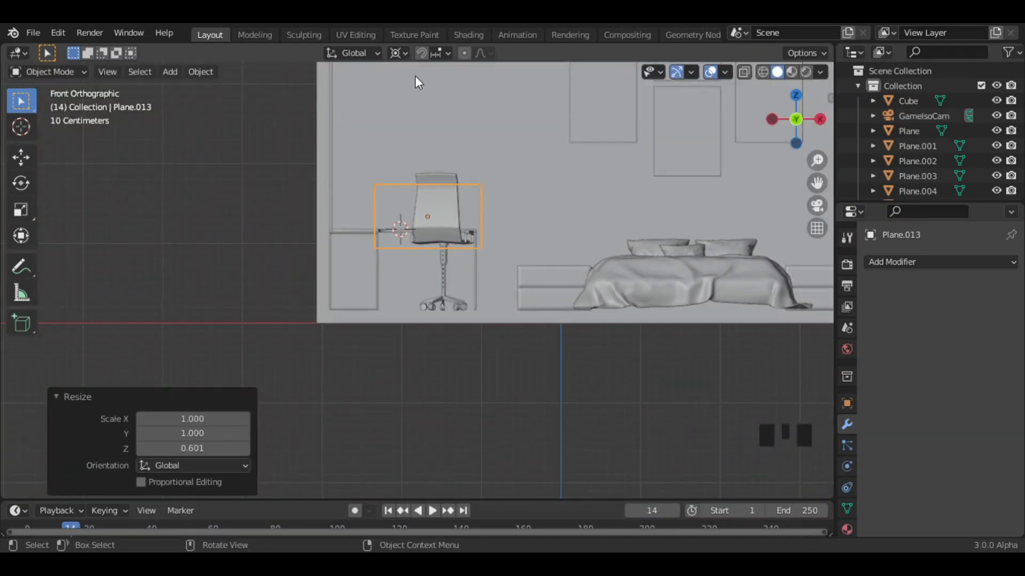
Scale the upright plane down uniformly and position it above the desk with Z moves of 0.30144 m and -0.10362 m
key("g")
key("z")
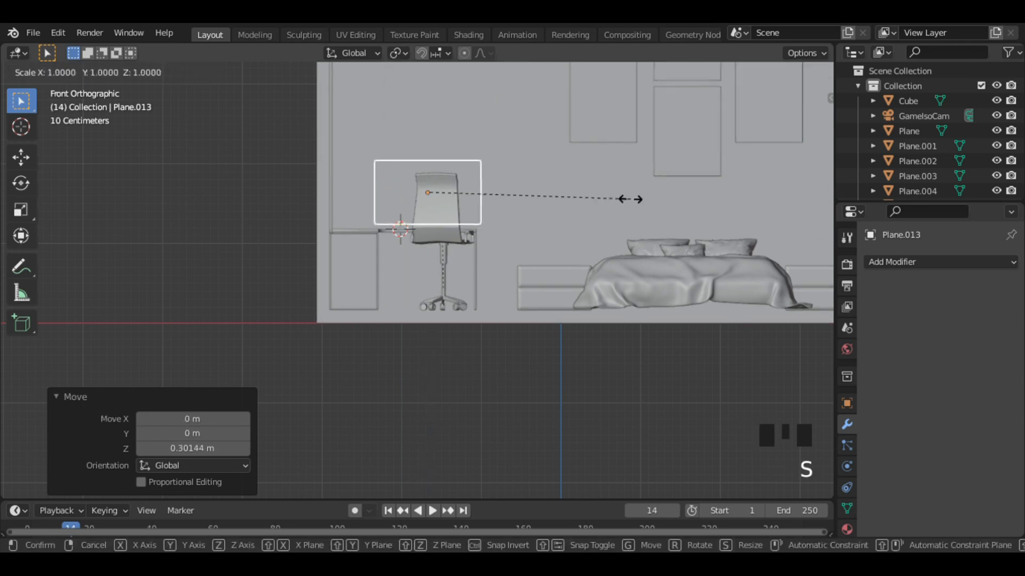
left_click(576, 195)
key("g")
key("z")
left_click(578, 212)
middle_click_drag(578, 212, 559, 267)
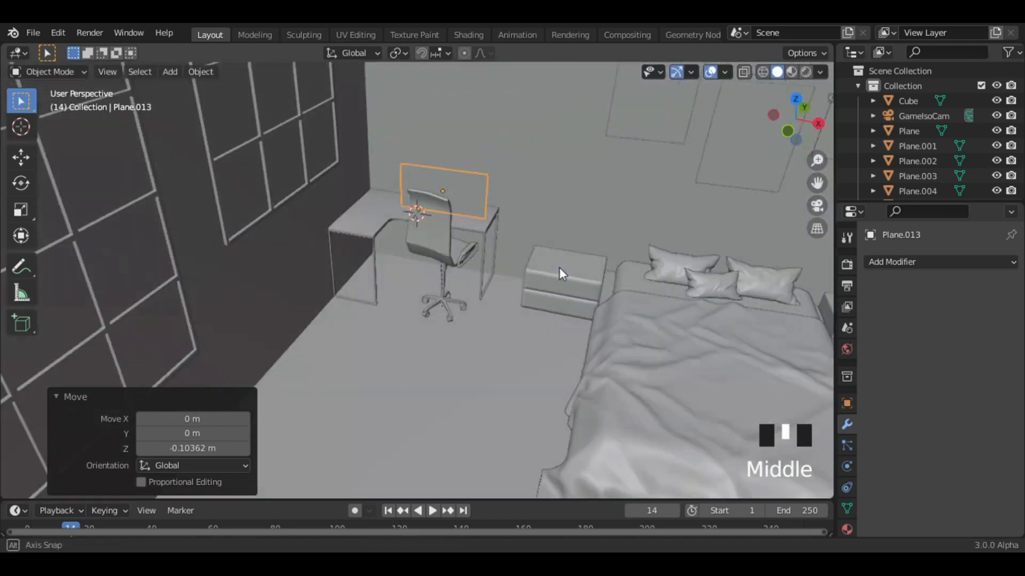
Add eight vertical loop cuts to the upright plane and prepare its middle edge for proportional editing from above
key("Tab")
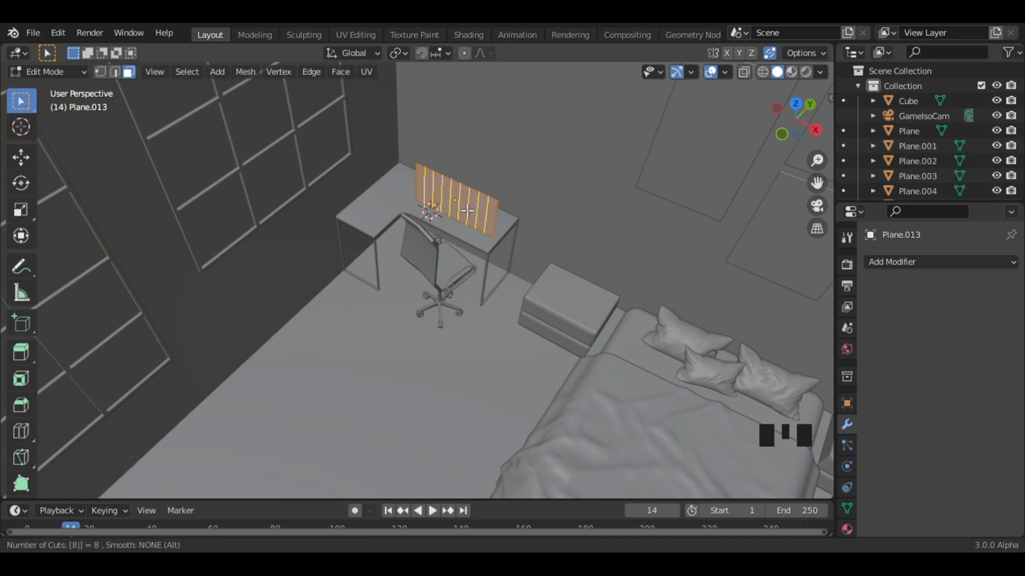
left_click(467, 211)
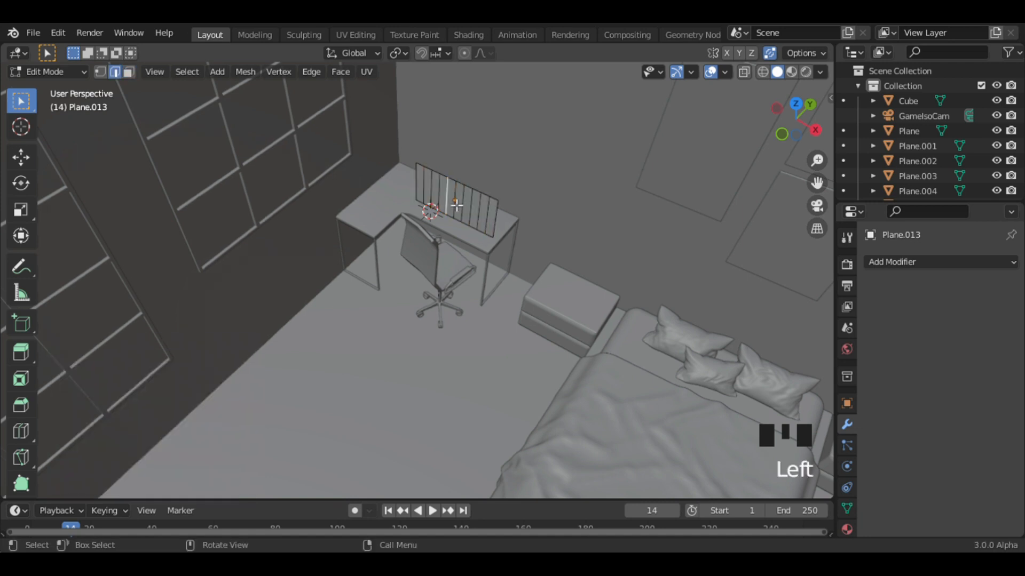
left_click(792, 107)
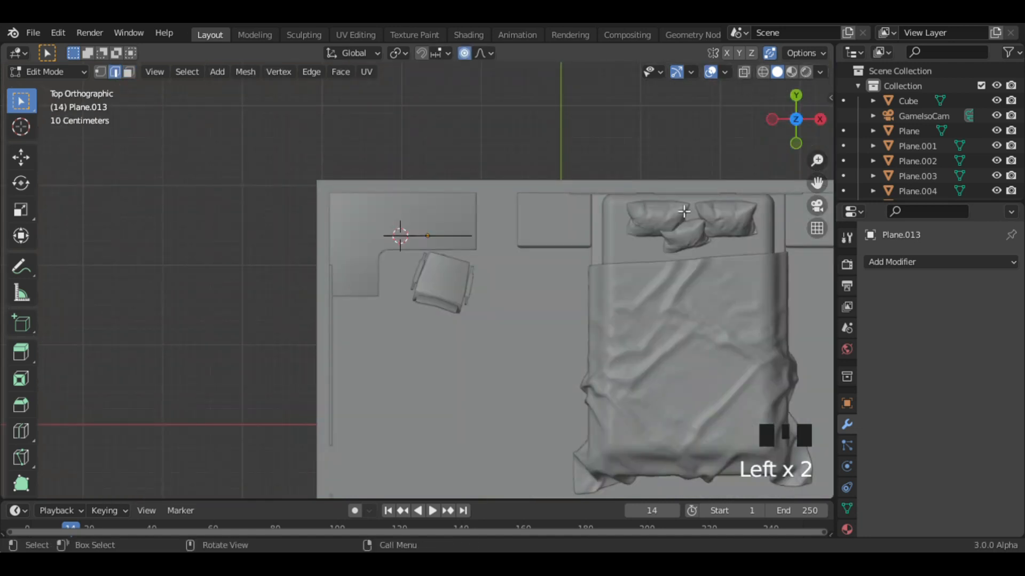
key("g")
key("y")
left_click(694, 160)
middle_click_drag(657, 176, 576, 75)
middle_click_drag(624, 177, 560, 187, "shift")
scroll(584, 187, "up", 5)
key("ctrl+z")
Curve the upright panel by moving its middle edges 0.20991 m along Y with smooth proportional editing of size 1
key("g")
key("y")
left_click(581, 179)
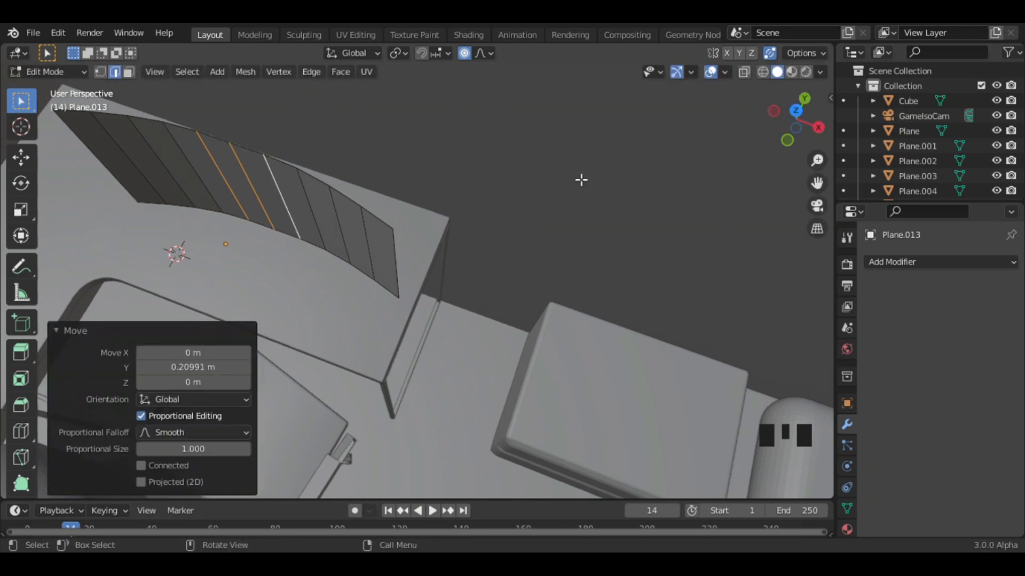
key("Tab")
Extrude the whole curved panel by -0.034687 m along its normal to give it thickness
middle_click_drag(487, 111, 477, 123)
left_click(549, 229)
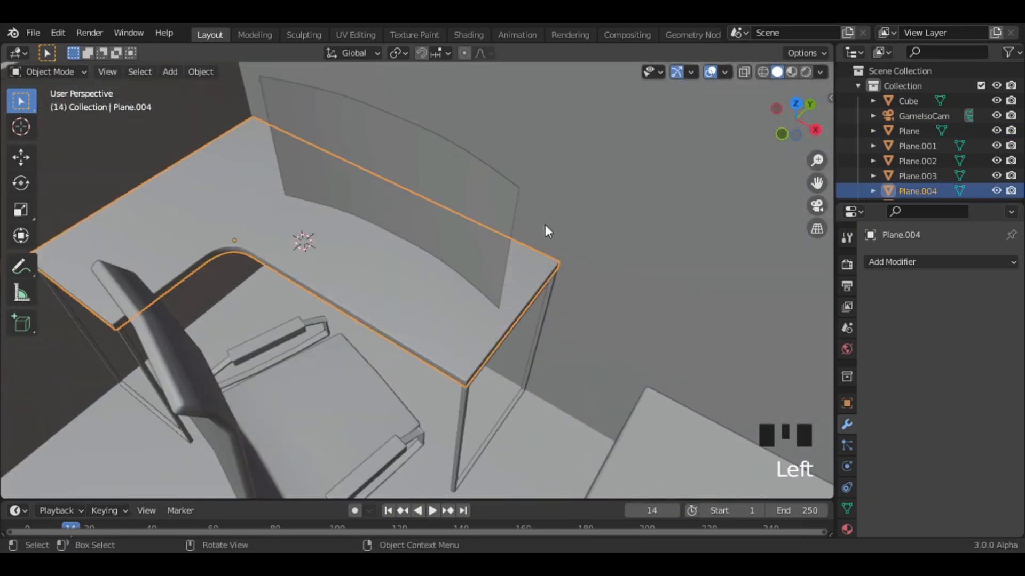
key("Tab")
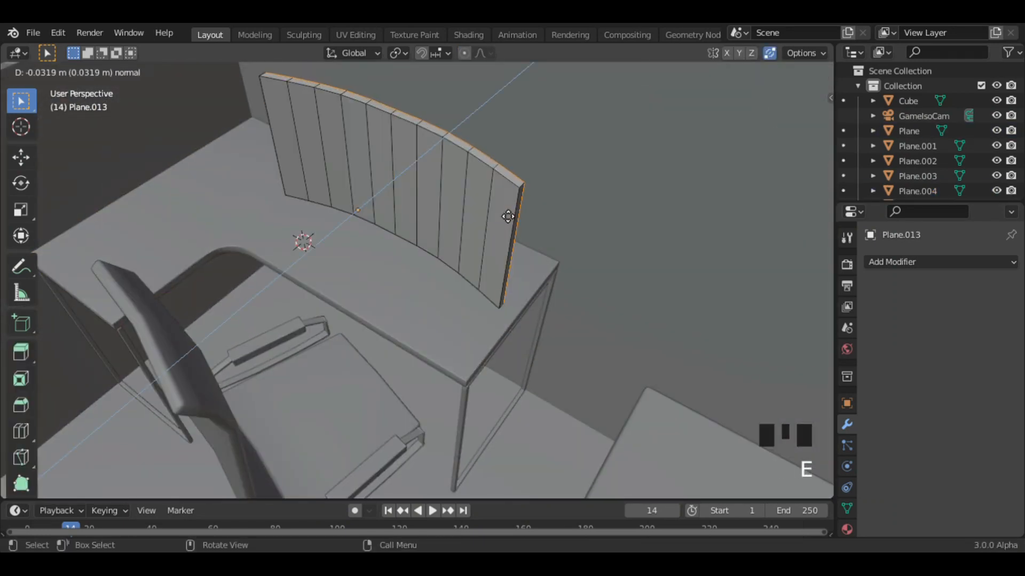
left_click(564, 226)
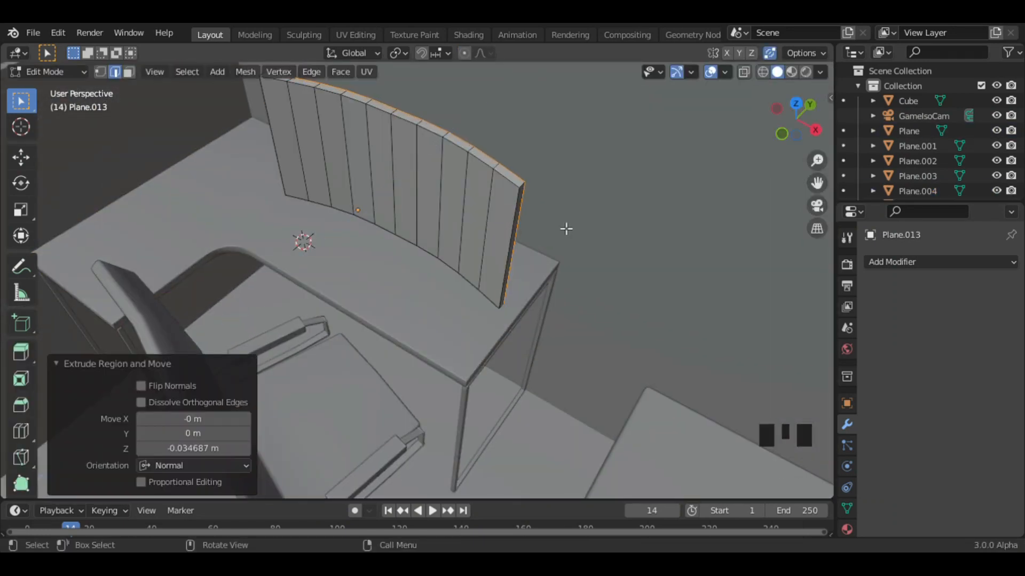
Raise the thickened panel 0.070787 m along Z and select all of its front faces
key("Tab")
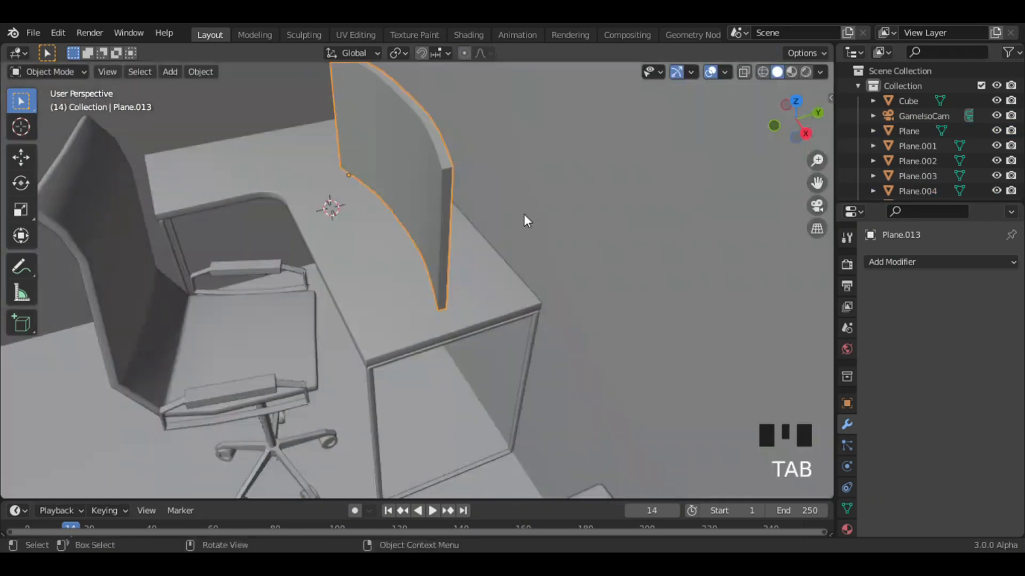
key("g")
left_click(509, 199)
mouse_move(531, 209)
middle_mouse_down()
mouse_move(511, 202)
mouse_move(535, 201)
middle_mouse_up()
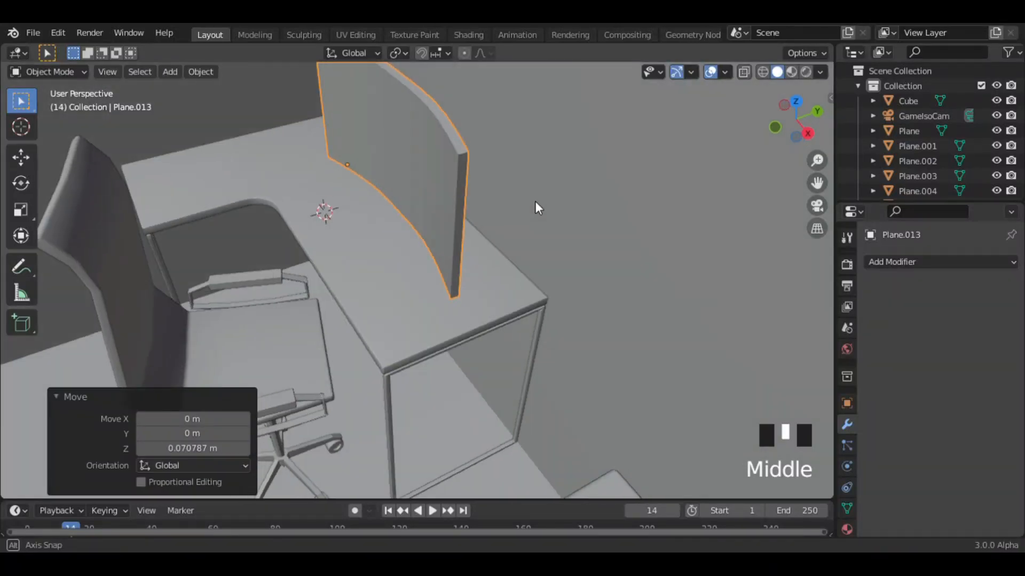
key("Tab")
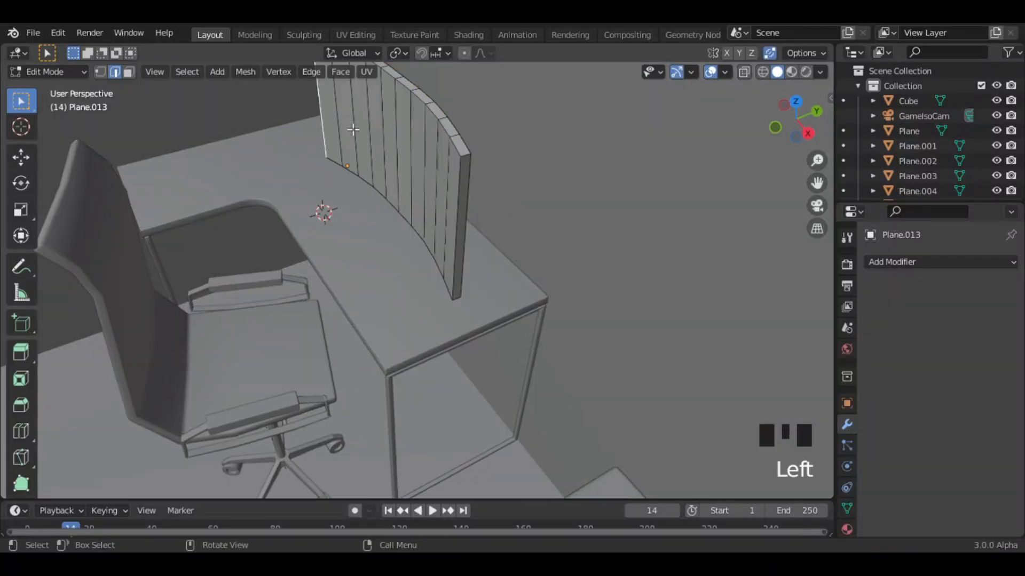
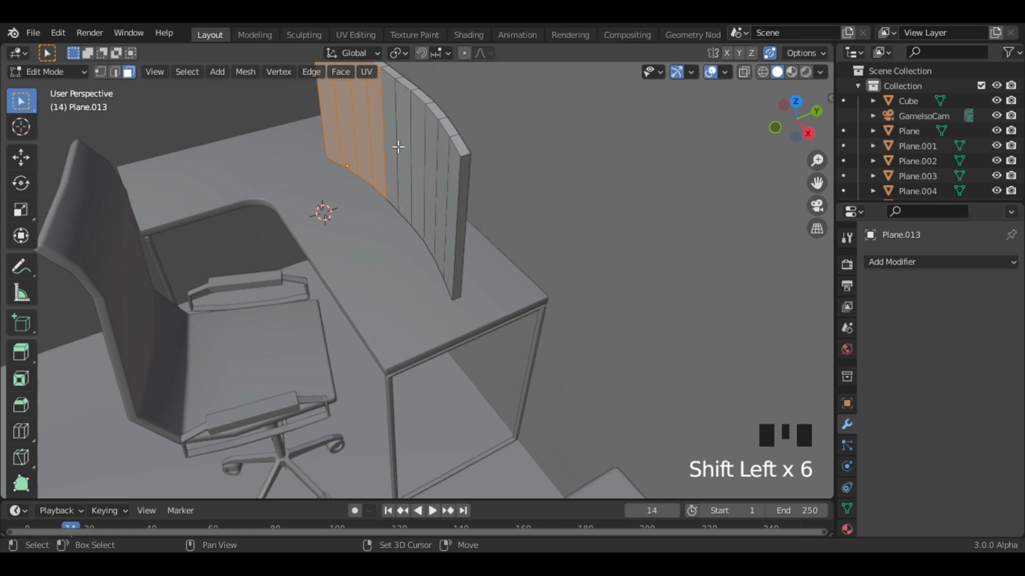
key("i")
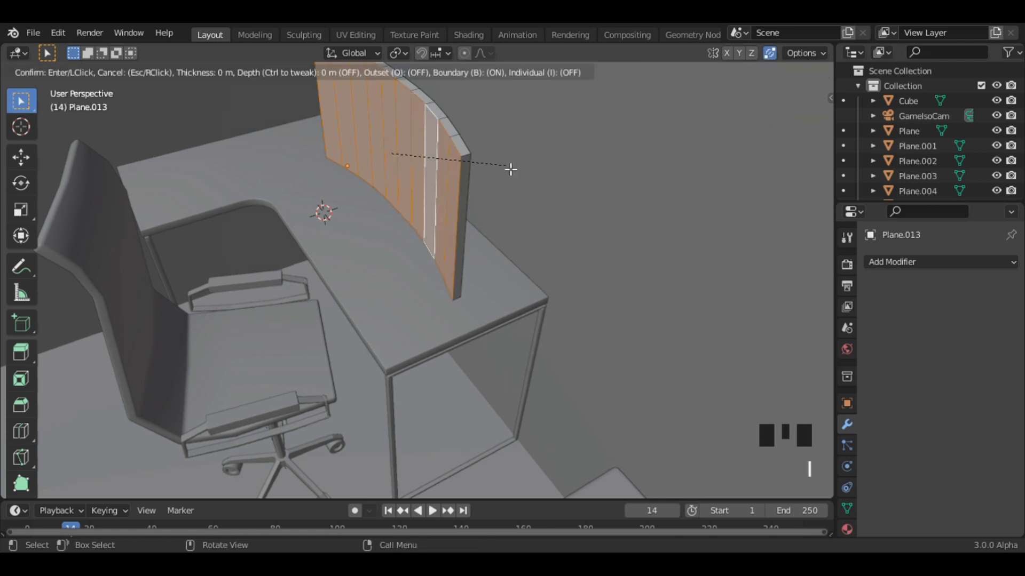
left_click(507, 170)
middle_click_drag(510, 174, 576, 173)
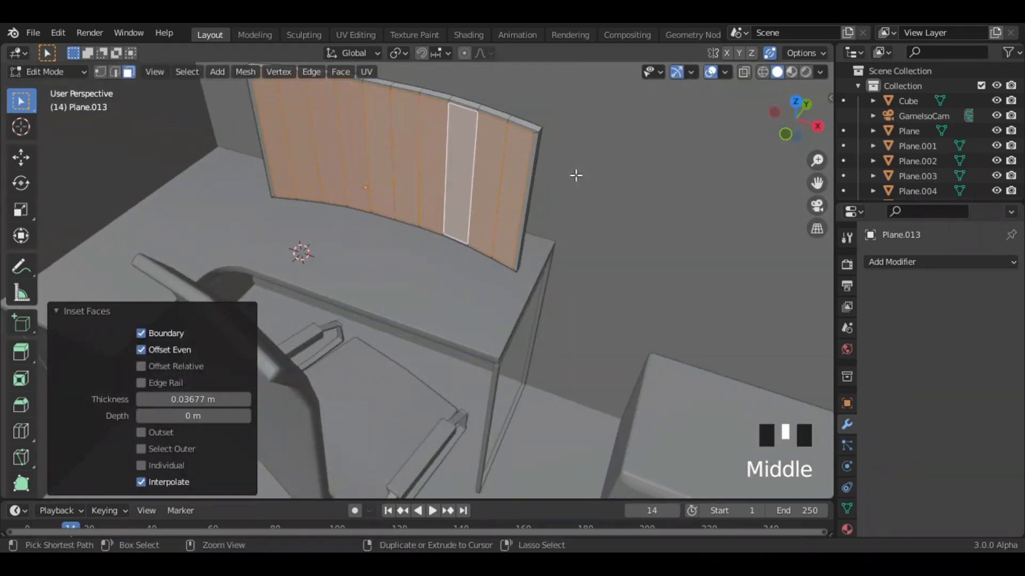
key("ctrl+z")
Apply the panel's scale, inset its front faces by 0.01774 m and recess them to form the monitor bezel
key("Tab")
key("ctrl+a")
left_click(587, 229)
key("Tab")
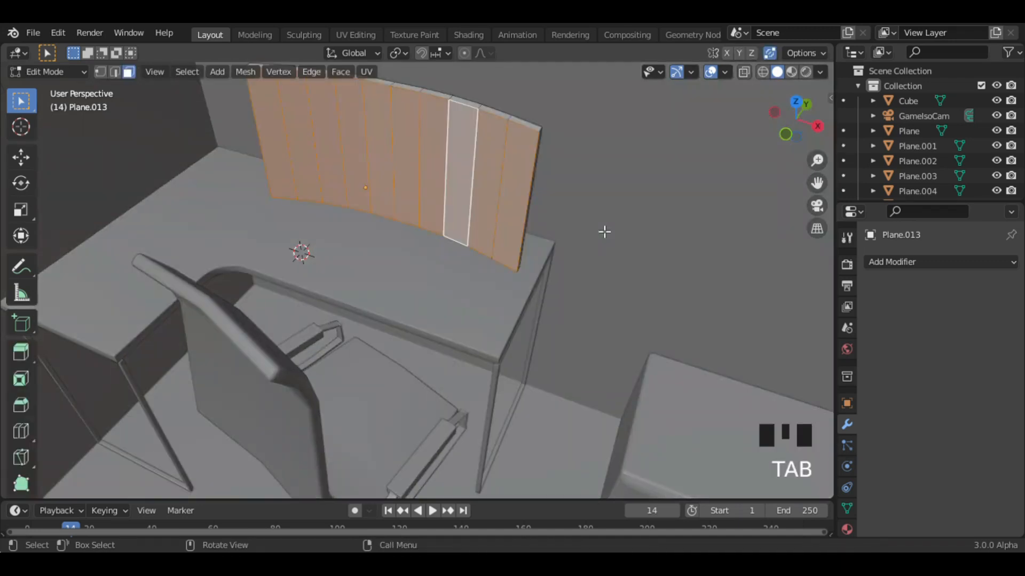
key("i")
left_click(600, 230)
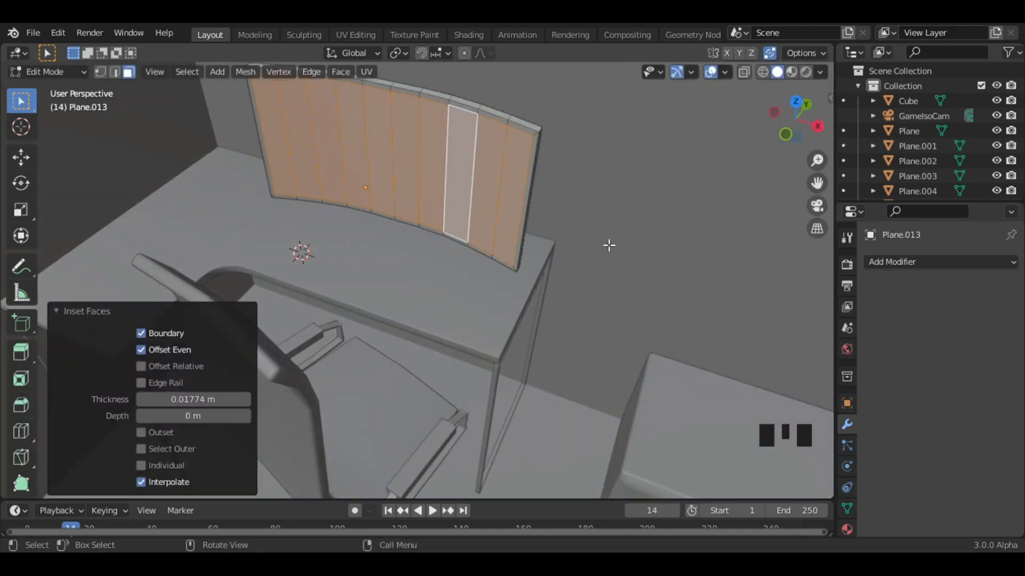
left_click(613, 243)
Hide the room walls and add two horizontal loop cuts to the monitor's lower back, adjusting their spacing and height along Z
key("Tab")
middle_click_drag(620, 243, 550, 202)
key("Tab")
key("Tab")
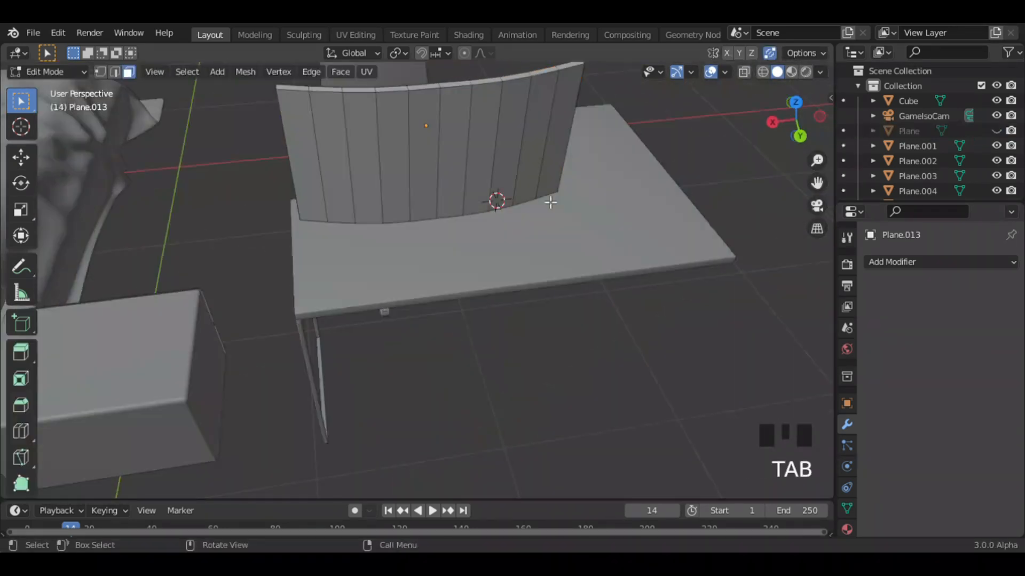
left_click(442, 184)
left_click(441, 209)
key("s")
key("z")
left_click(497, 224)
key("g")
key("z")
left_click(501, 229)
Inset the two central back faces between the loop cuts, scale them to 0.759 along X and resize them along Z
key("3")
left_click(450, 187)
key("s")
key("x")
left_click(525, 195)
key("s")
key("z")
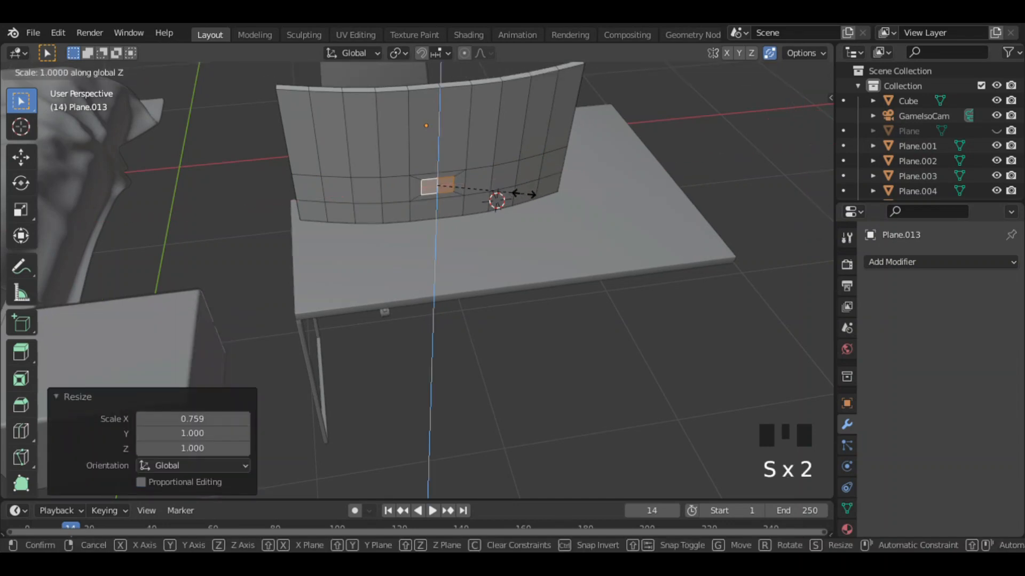
left_click(529, 197)
Extrude the inset back faces outward and shift them along Y to form a mounting block
key("e")
left_click(546, 215)
middle_click_drag(547, 218, 655, 233)
key("g")
key("y")
middle_click_drag(667, 180, 640, 144, "ctrl")
Inset the two underside faces of the mounting block and scale them along X for the stand neck
left_click(412, 213)
left_click(433, 219, "shift")
key("i")
left_click(523, 238)
key("s")
key("x")
left_click(531, 238)
left_click(535, 239)
Extrude the inset underside faces down as the stand neck, scale the end to 0.686 along X and lower it toward the desk
key("e")
left_click(562, 353)
middle_click_drag(562, 353, 757, 366)
key("s")
key("y")
key("x")
left_click(668, 372)
key("g")
key("z")
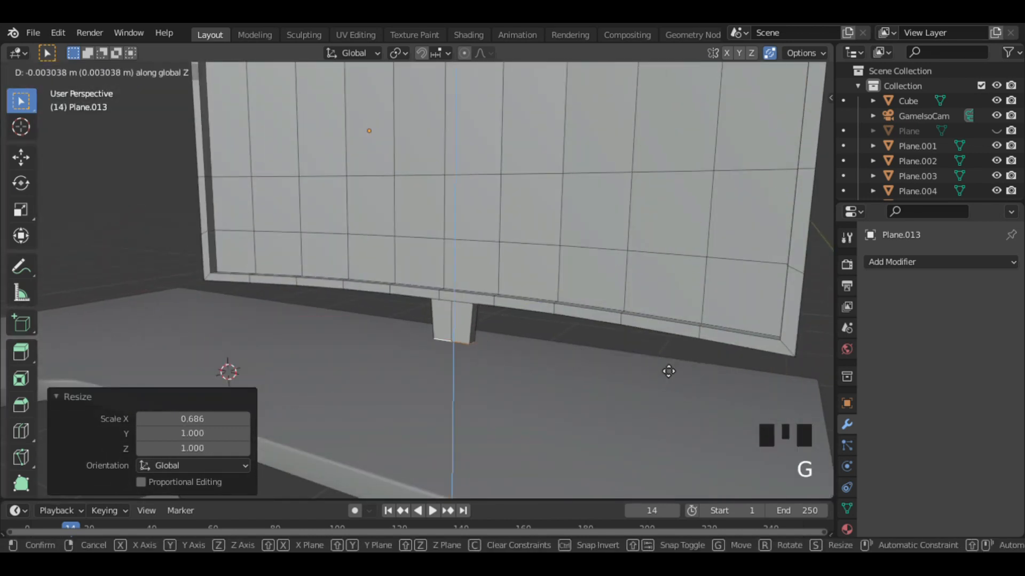
left_click(671, 388)
Scale the neck's bottom end to 1.253 along Y, narrow it along X, and add a loop cut just above it
middle_click_drag(671, 388, 646, 391)
key("s")
key("y")
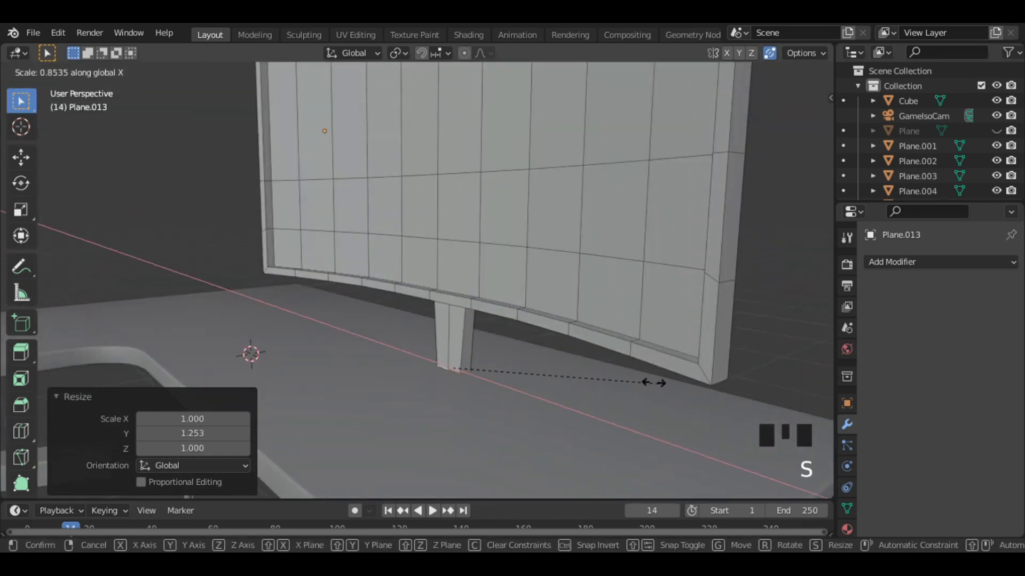
left_click(535, 377)
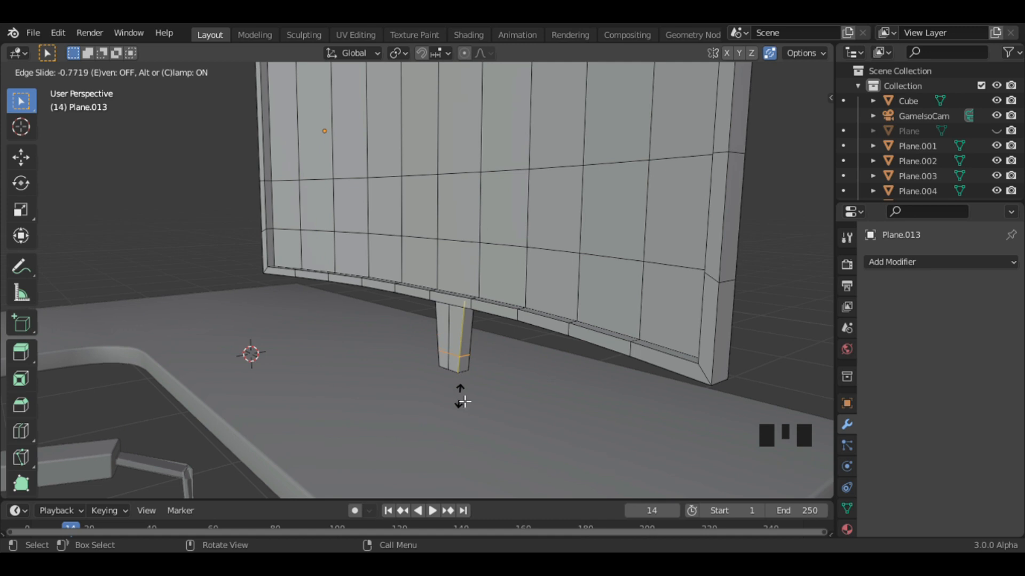
left_click(465, 366)
Snap the 3D cursor to the base of the neck and select its lower side face for the Spin tool
middle_click_drag(502, 377, 638, 390)
left_click(444, 363)
key("shift+s")
left_click(553, 370)
key("3")
left_click(535, 371)
middle_click_drag(577, 373, 468, 367)
key("3")
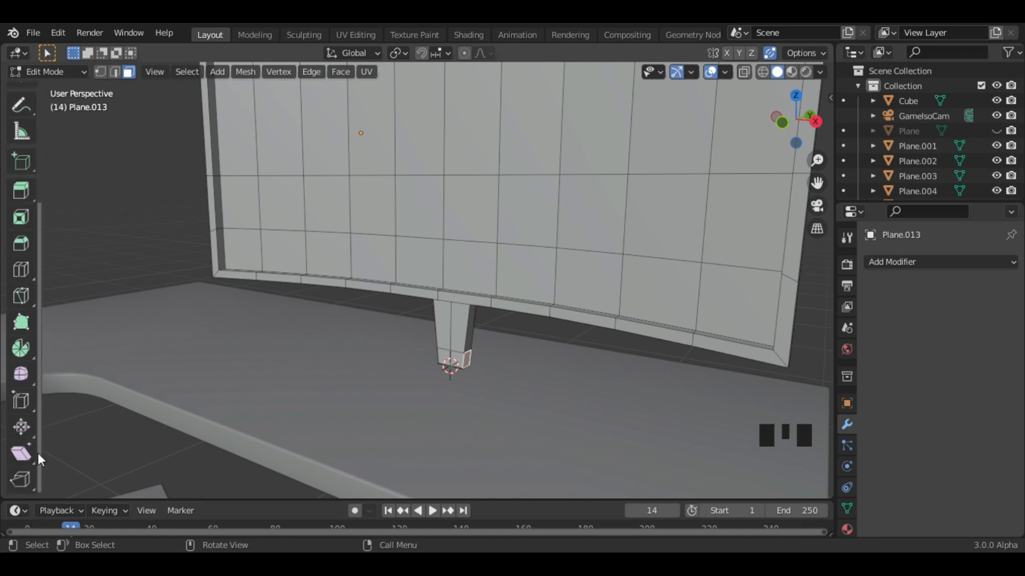
left_click(21, 348)
middle_click_drag(697, 318, 535, 318)
left_click_drag(535, 318, 546, 503)
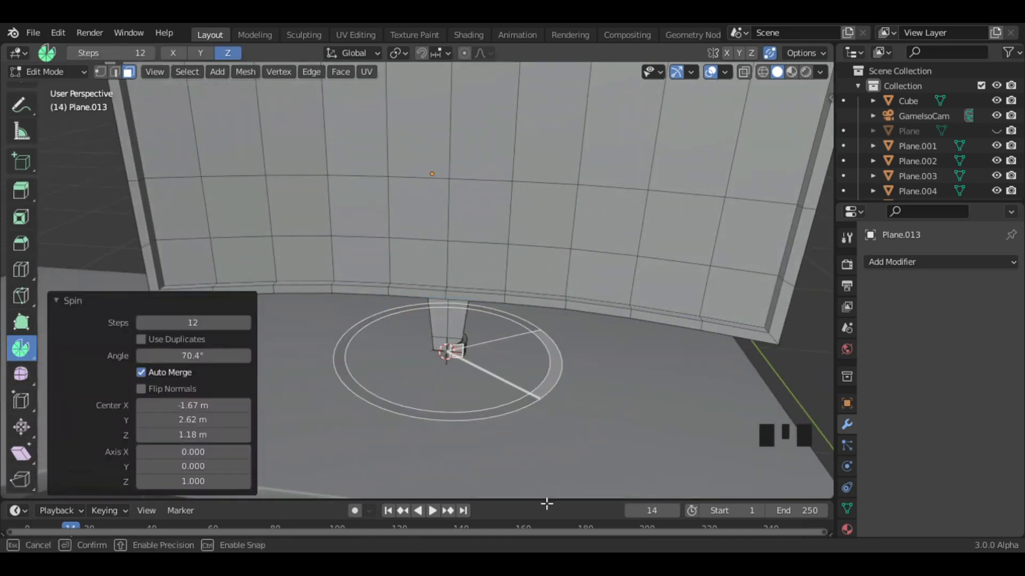
left_click(796, 97)
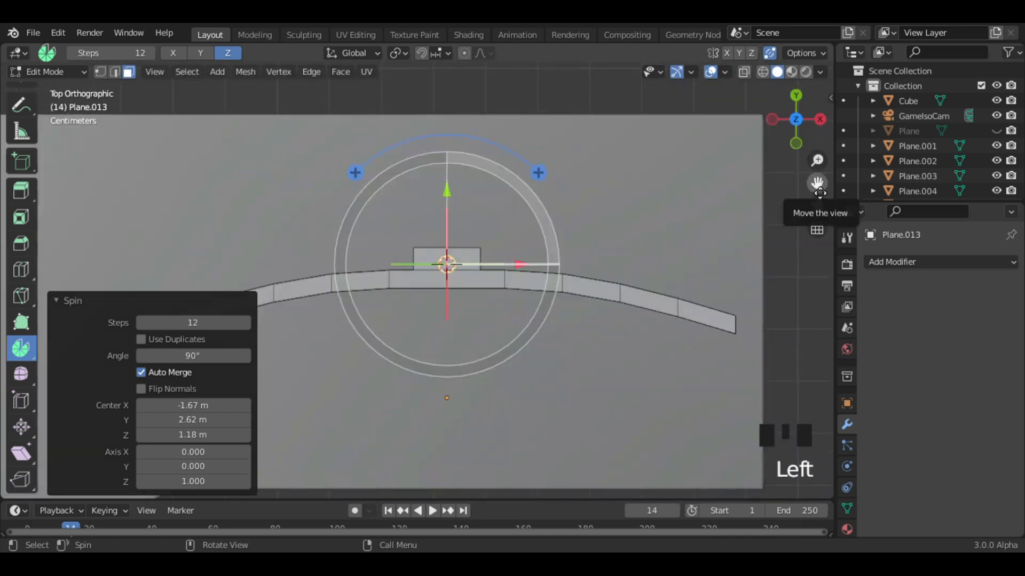
left_click_drag(221, 413, 255, 408)
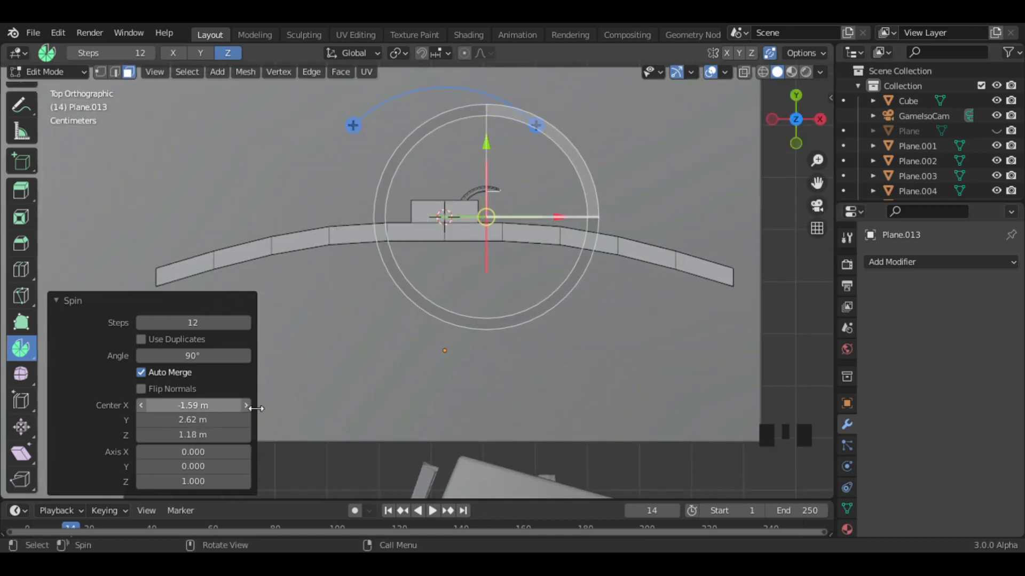
key("ctrl+z")
Spin the neck's lower side face 90° about Z in 12 steps with centre Y at 2.5 m to form a curved foot
left_click_drag(533, 154, 598, 324)
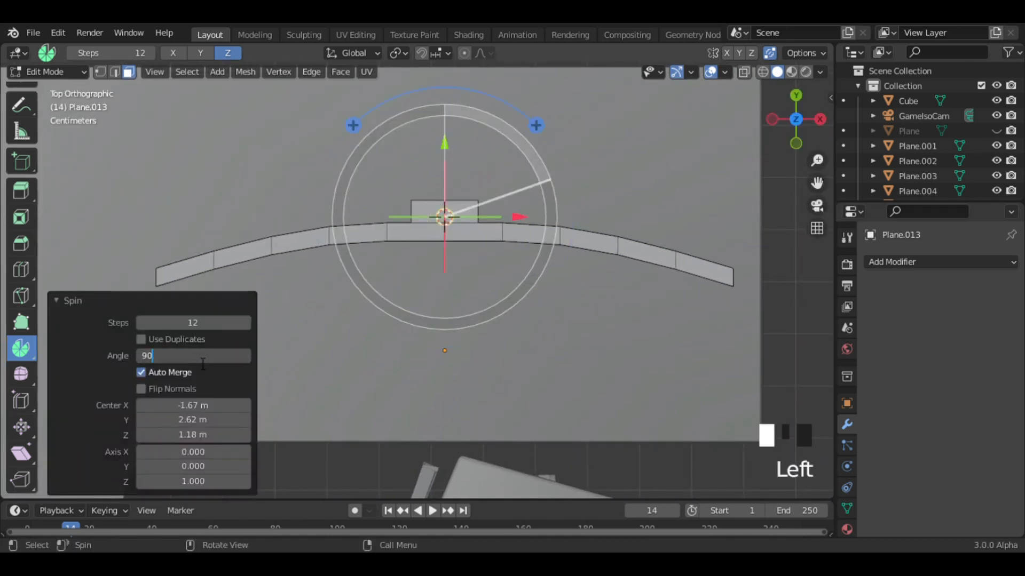
left_click_drag(194, 420, 102, 420)
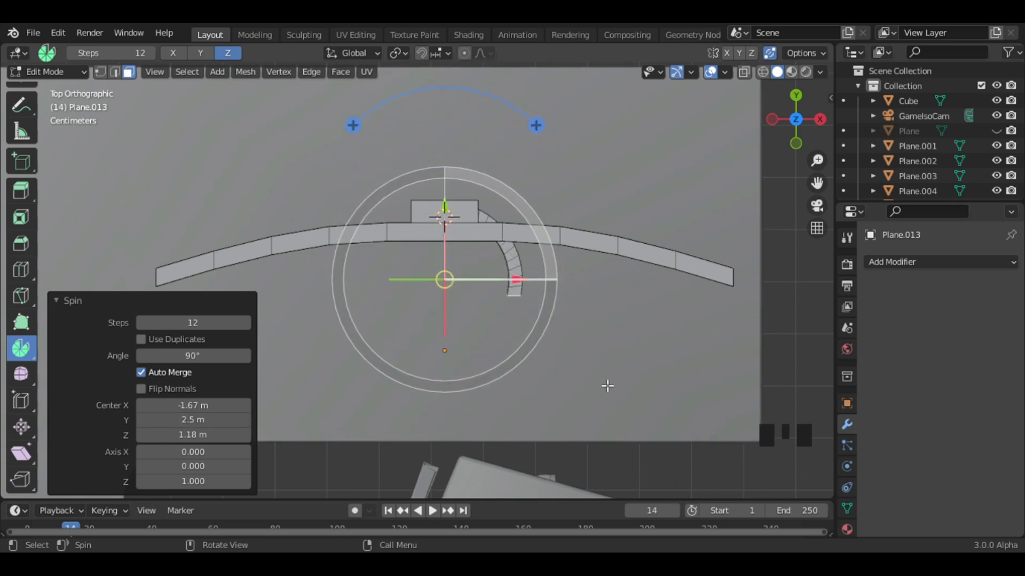
middle_click_drag(607, 385, 567, 286)
left_click_drag(208, 420, 179, 420)
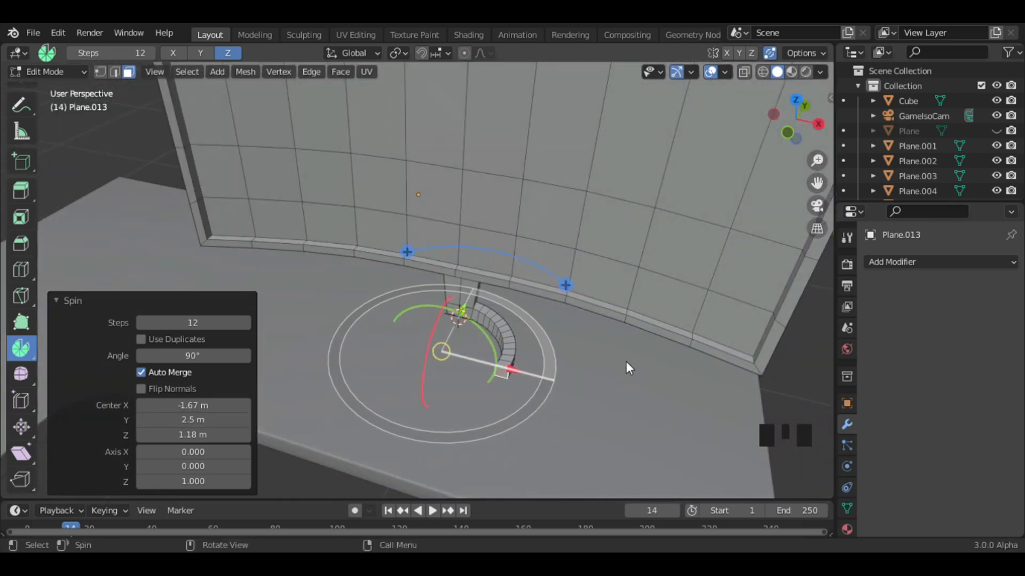
middle_click_drag(626, 362, 296, 408)
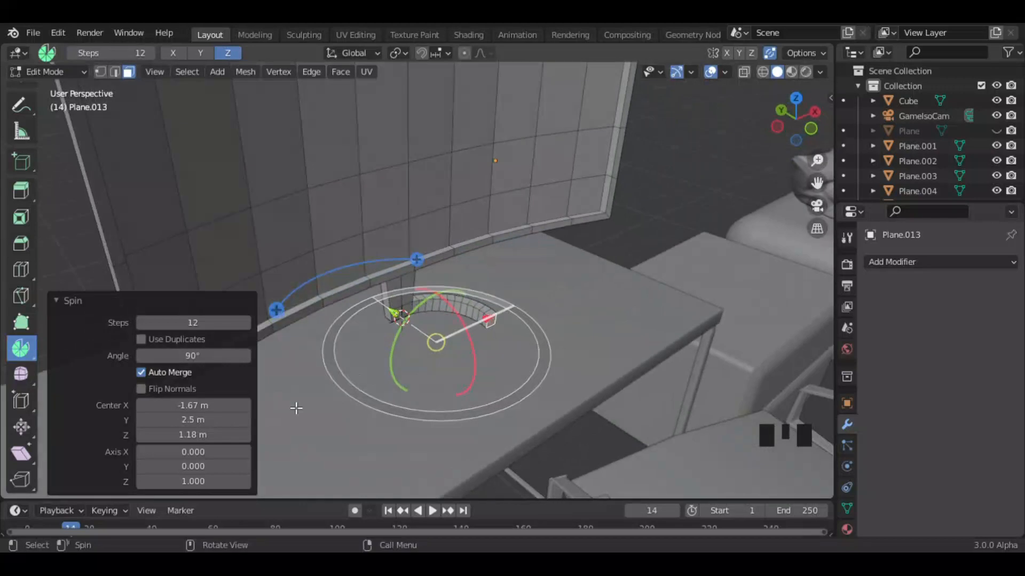
left_click_drag(230, 426, 234, 426)
left_click(663, 270)
Spin the neck's opposite lower side face 90° in 12 steps, adjusting centre Y so the second foot mirrors the first
left_click(389, 316)
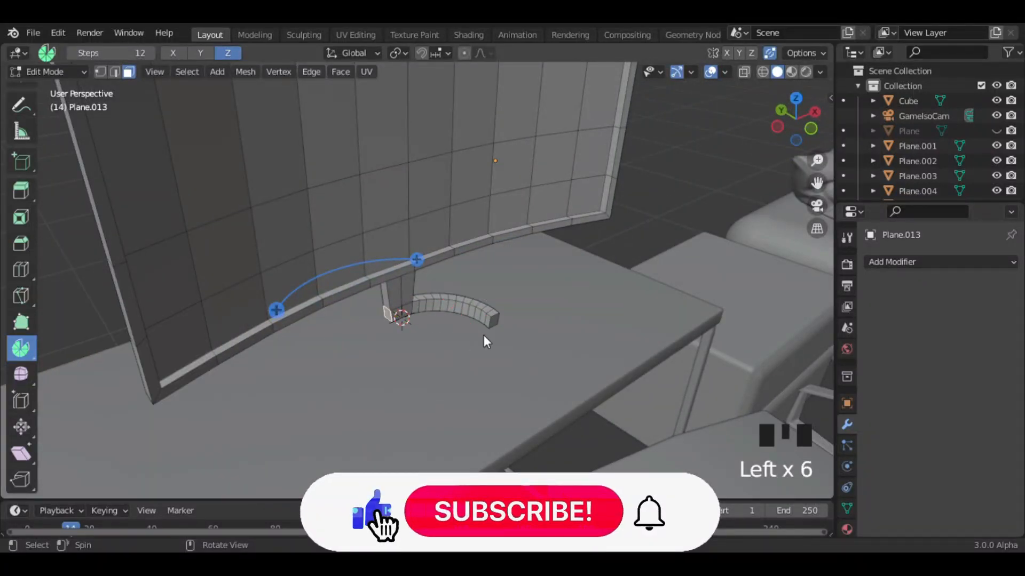
left_click_drag(277, 314, 371, 397)
double_click(218, 419)
type("1.5")
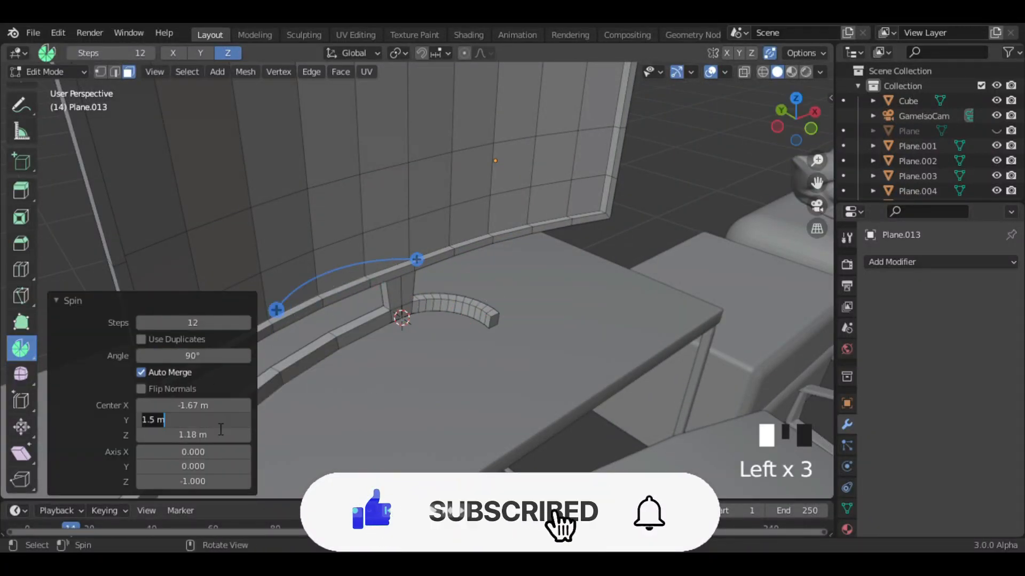
middle_click_drag(298, 439, 533, 366)
Add a Bevel modifier with a 30° angle limit to the monitor and apply it
key("Tab")
middle_click_drag(636, 380, 634, 474, "ctrl")
left_click(940, 262)
left_click(715, 320)
middle_click_drag(736, 199, 707, 194)
right_click(709, 219, "ctrl")
middle_click_drag(707, 193, 641, 216, "shift")
left_click(975, 287)
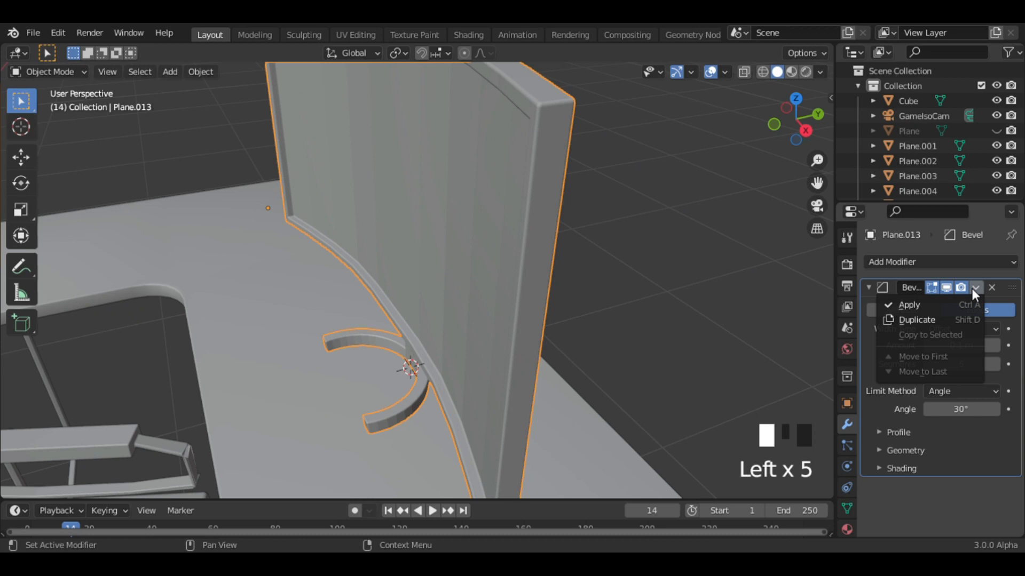
left_click(902, 304)
Shade the monitor smooth with Auto Smooth at 30° and unhide the room walls
right_click(475, 189)
double_click(851, 513)
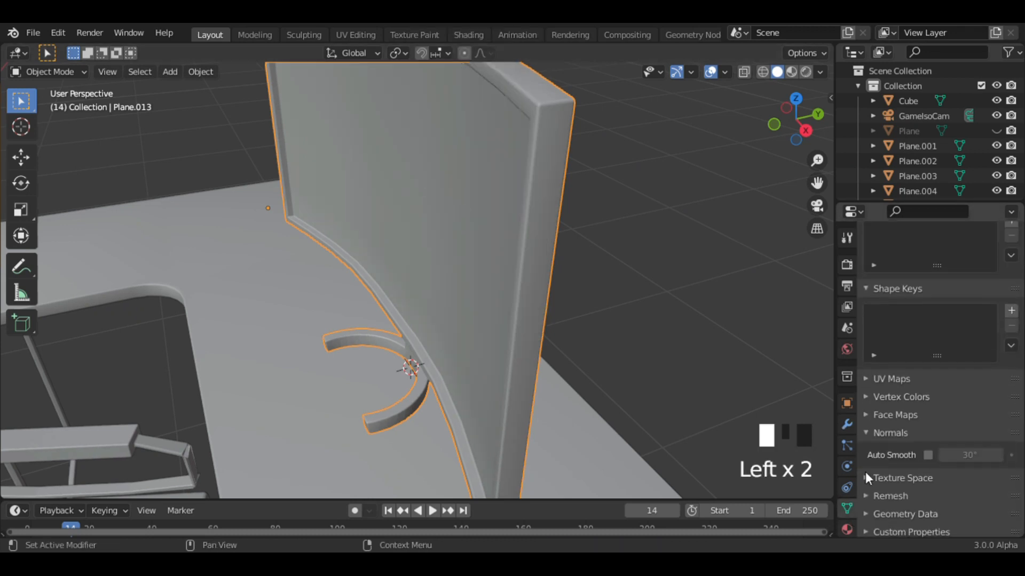
middle_click_drag(496, 354, 784, 310)
key("alt+h")
middle_click_drag(775, 267, 620, 338)
key("g")
key("y")
right_click(661, 335)
left_click(475, 341)
key("g")
key("y")
right_click(501, 316)
Move the monitor back on the desk by 0.13409 m along Y
left_click(419, 296)
key("g")
key("y")
left_click(533, 303)
middle_click_drag(581, 317, 808, 216)
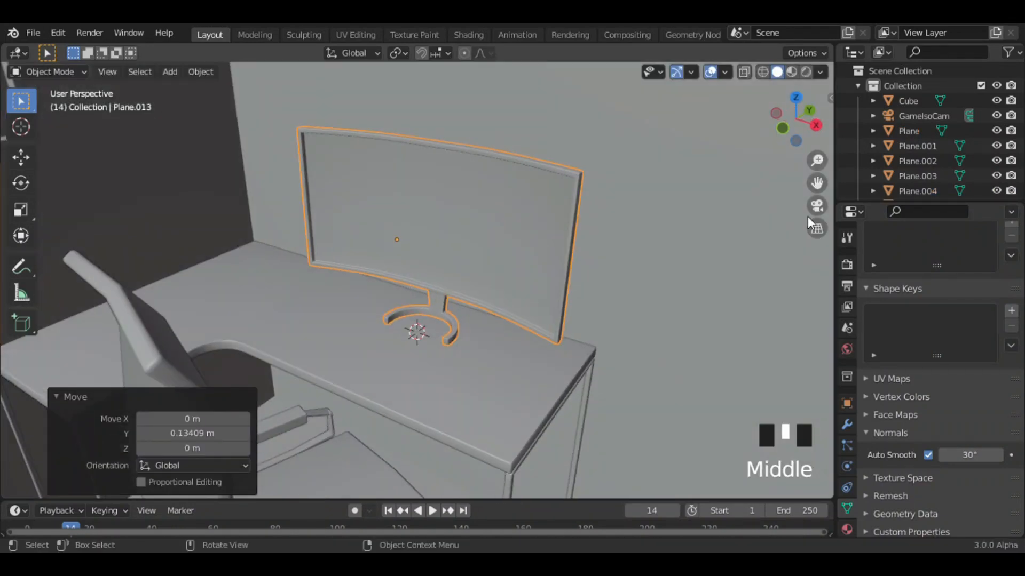
Switch to the camera view and save the file
left_click(817, 206)
left_click(33, 33)
left_click(103, 135)
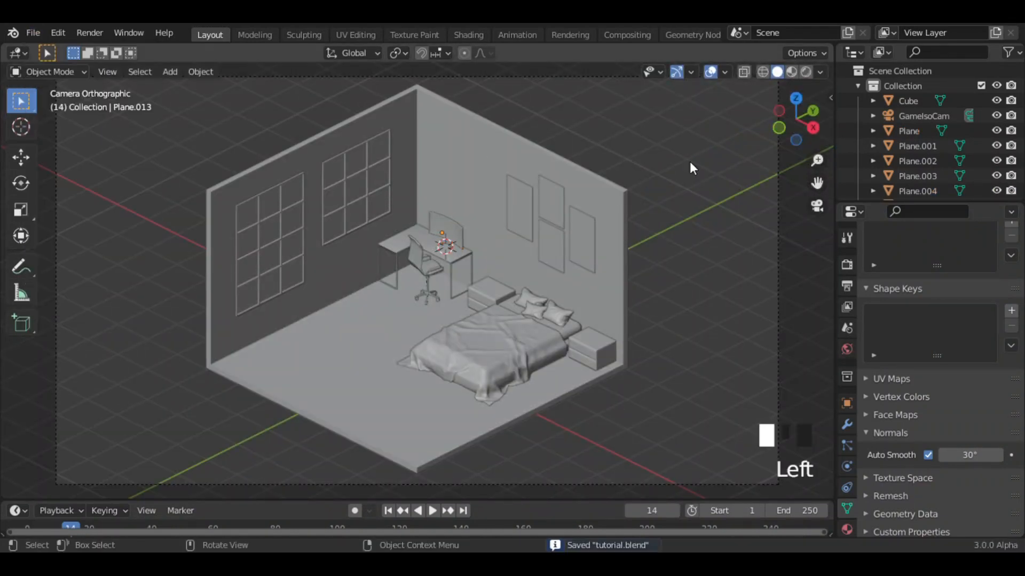
Select the back wall's face in the room mesh and snap the 3D cursor to it
middle_click_drag(689, 161, 690, 110, "ctrl")
middle_click_drag(689, 184, 669, 250, "shift")
middle_click_drag(669, 251, 671, 197)
middle_click_drag(681, 240, 667, 290, "shift")
left_click(473, 258)
key("Tab")
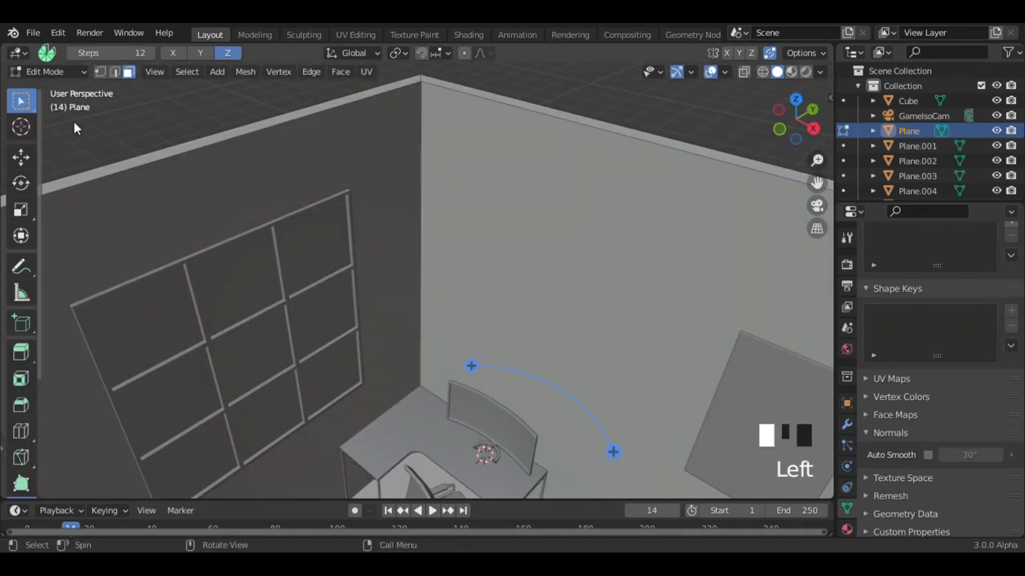
left_click(536, 260)
key("shift+s")
left_click(537, 334)
key("Tab")
Add a plane at the 3D cursor and move it -2.4447 m along X to above the desk
key("shift+a")
mouse_move(490, 247)
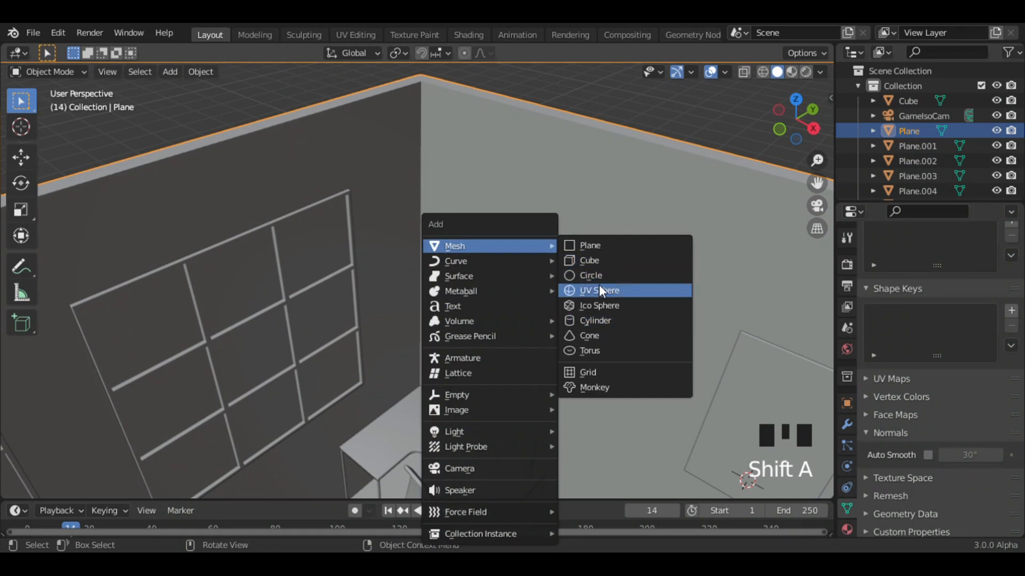
left_click(590, 246)
key("g")
key("x")
left_click(355, 171)
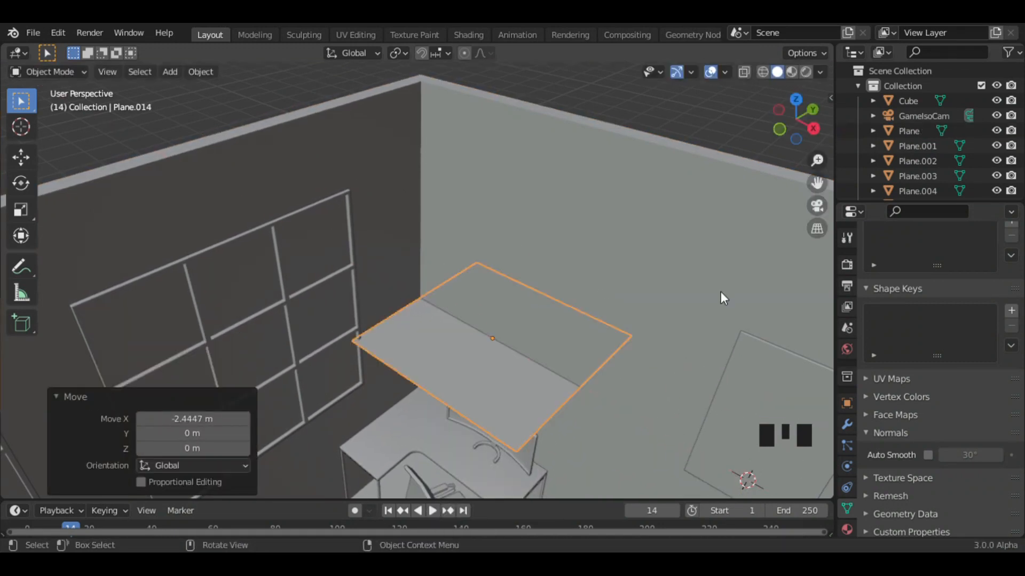
Scale the new plane down and resize it along X into a small rectangular shelf above the desk
key("s")
left_click(610, 350)
key("KP_7")
key("s")
key("x")
left_click(536, 290)
middle_click_drag(531, 281, 526, 220)
Snap the 3D cursor to the shelf's corner vertex in the room corner and set the shelf's origin to the 3D cursor
key("Tab")
key("1")
left_click(420, 243)
key("shift+s")
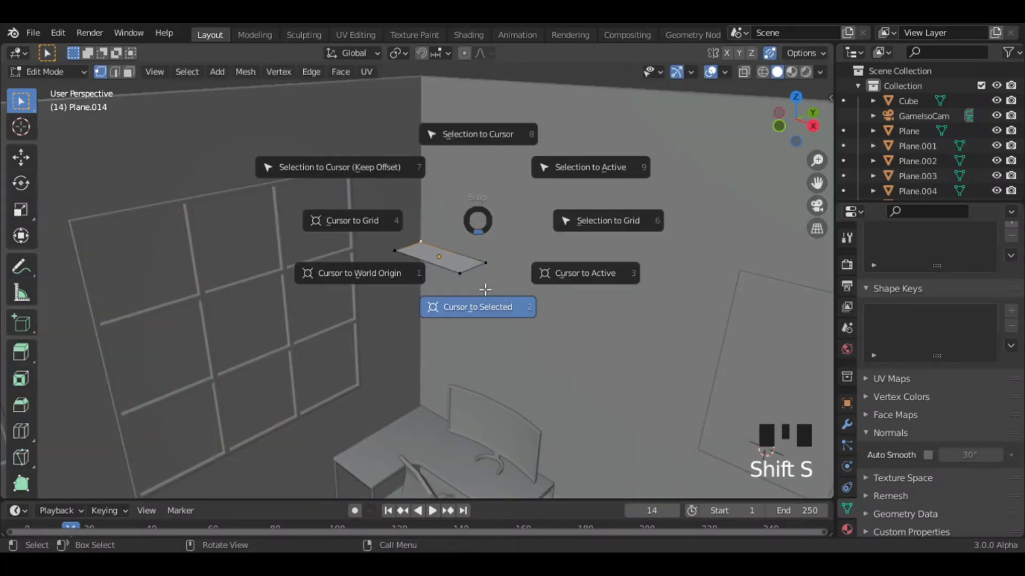
left_click(480, 305)
key("Tab")
right_click(459, 224)
mouse_move(528, 224)
left_click(596, 252)
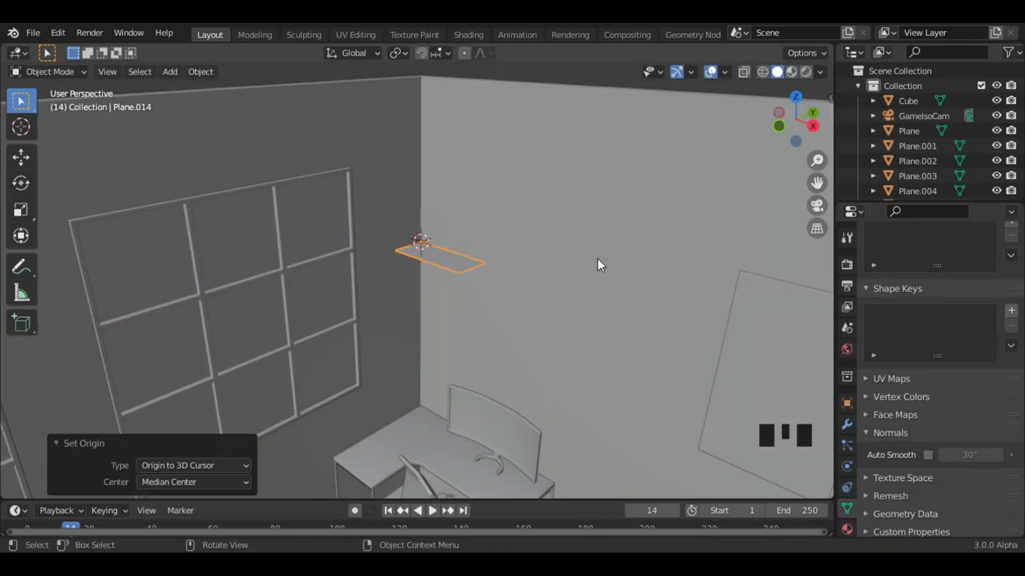
Scale the shelf from its corner origin and move it 0.1698 m along Z
key("s")
left_click(569, 257)
middle_click_drag(731, 203, 713, 188)
scroll(710, 187, "up", 2)
key("s")
left_click(703, 195)
Duplicate the shelf below along Z and rotate the copy a quarter turn about Z and 180° about Y onto the window wall
key("shift+d")
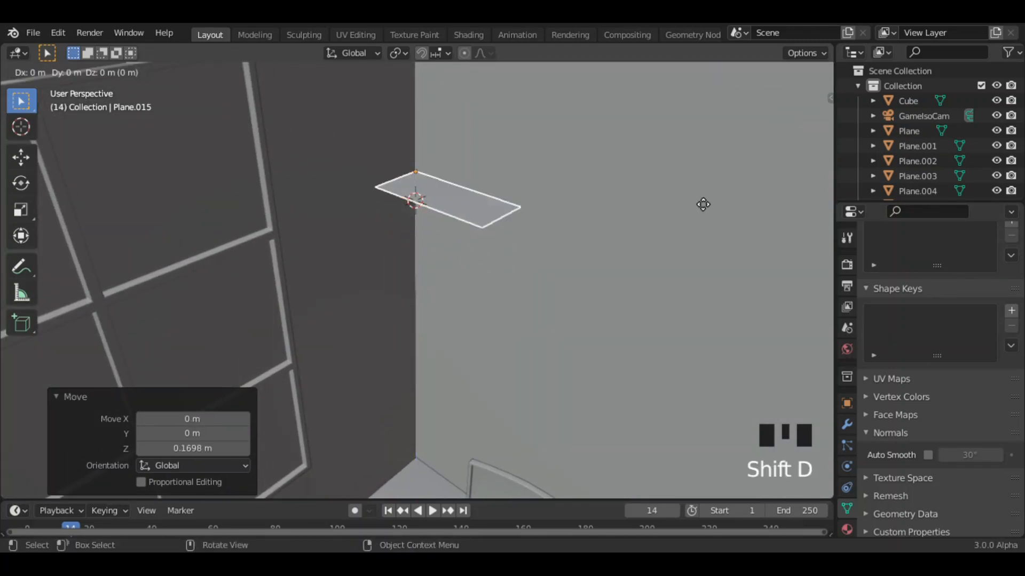
key("z")
left_click(702, 249)
type("rz9-90")
key("Return")
type("ry180")
key("Return")
Duplicate the window-wall shelf along Z to above the back-wall shelf
key("shift+d")
key("z")
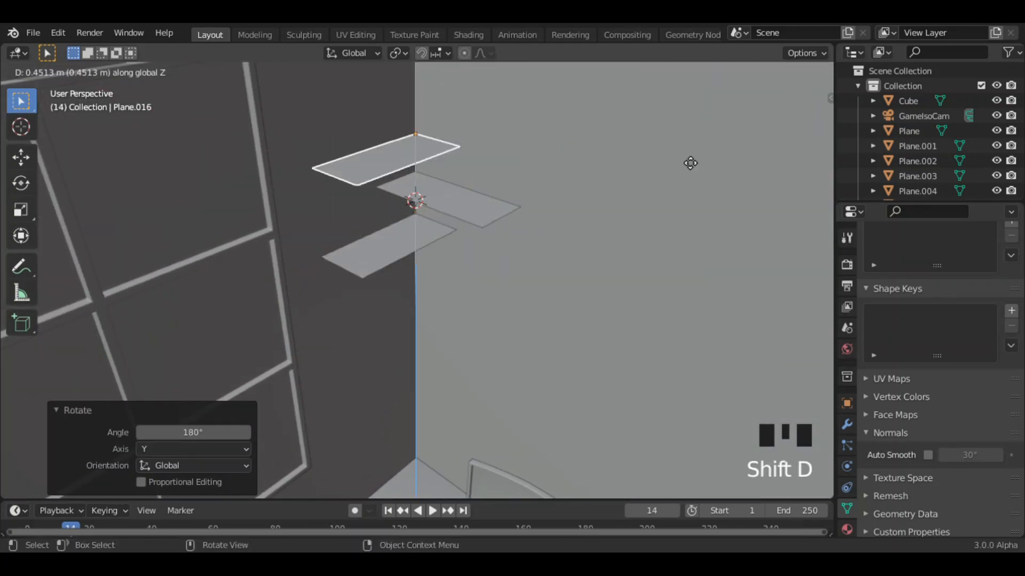
left_click(686, 154)
Adjust the height of the middle shelf along Z between the upper and lower ones
middle_click_drag(603, 224, 595, 204)
key("n")
left_click(734, 250)
middle_click_drag(733, 251, 830, 133)
left_click(419, 133)
left_click(427, 173)
key("g")
key("z")
Select all three shelves, extrude them to give them thickness and join them into one object
left_click(377, 131, "shift")
left_click(377, 229, "shift")
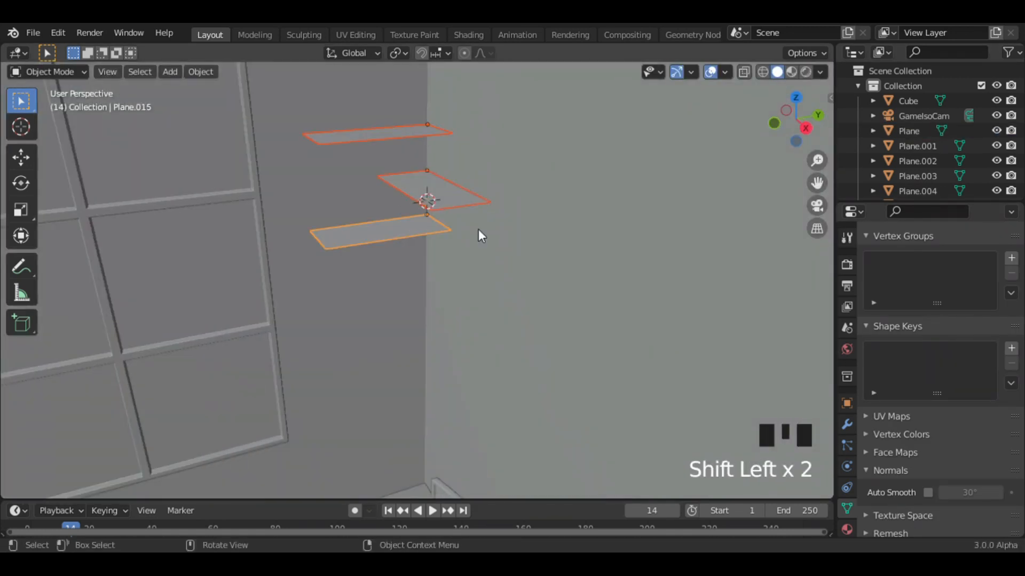
key("Tab")
key("e")
key("ctrl+j")
Set the joined shelves' origin to their geometry and apply their Bevel modifier
right_click(620, 178)
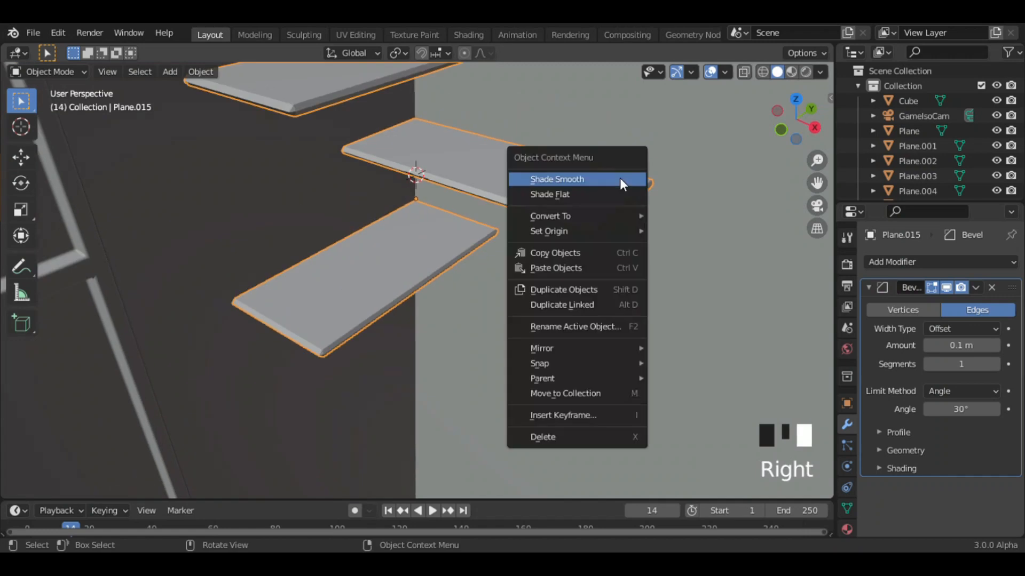
left_click(694, 244)
left_click(975, 287)
left_click(955, 303)
Switch to the camera view and adjust the height of the joined shelves along Z
left_click(817, 205)
key("g")
key("z")
left_click(490, 192)
Select the desk top and place the 3D cursor on it
left_click(654, 281)
left_click(446, 254)
right_click(446, 254)
middle_click_drag(734, 224, 742, 331, "ctrl")
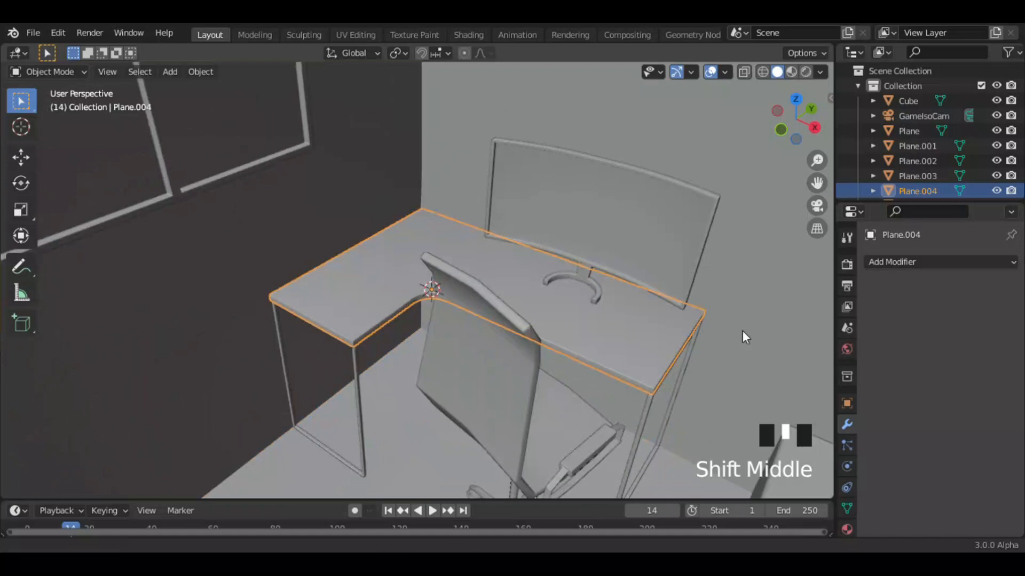
Check the import options and open the preferences for enabling image-plane import
key("shift+a")
left_click(33, 32)
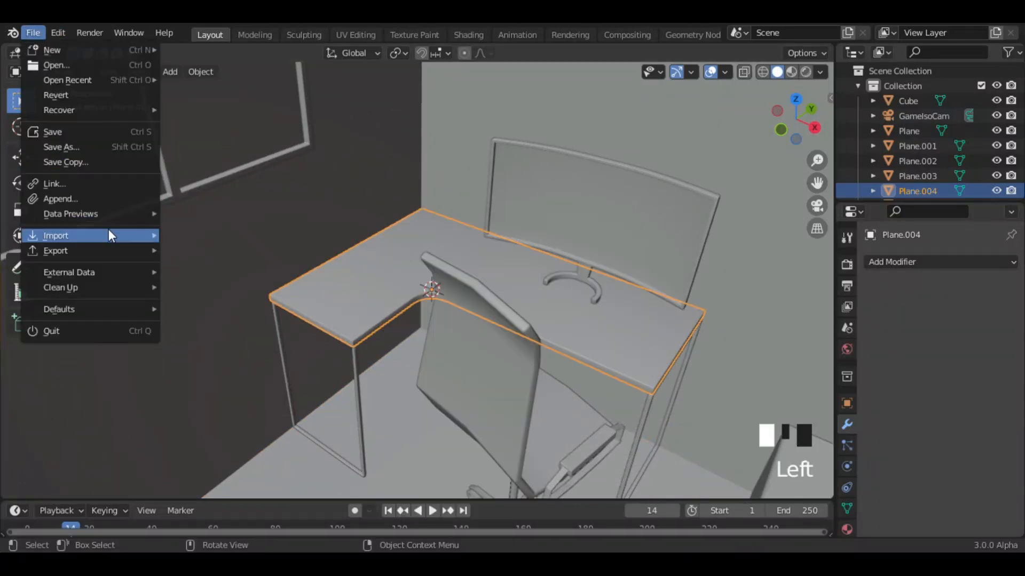
mouse_move(87, 247)
mouse_move(58, 32)
left_click(147, 244)
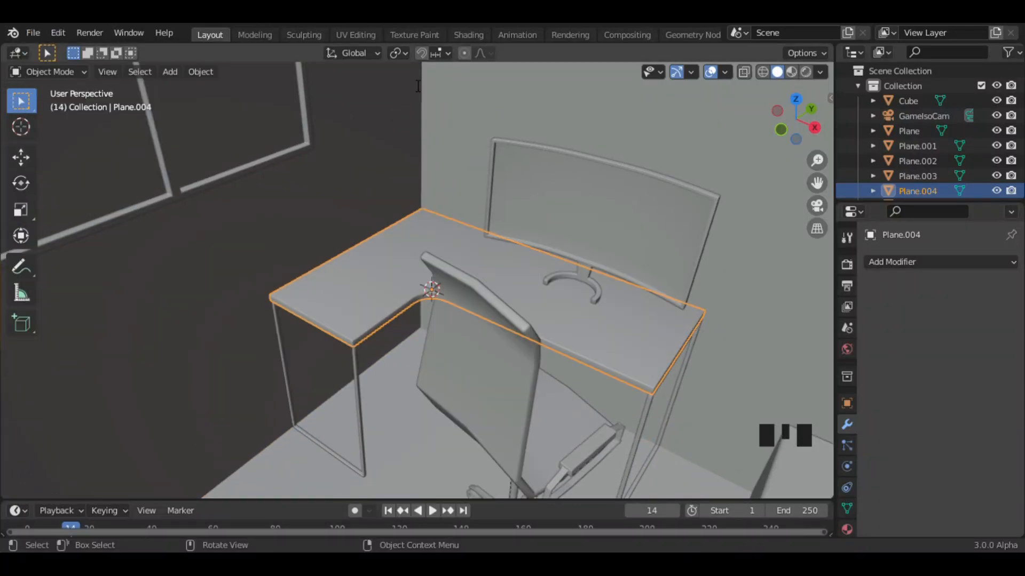
Import jie-victoria-thor-mjolnir.jpg from the Downloads folder as an image plane at the desk
left_click(40, 33)
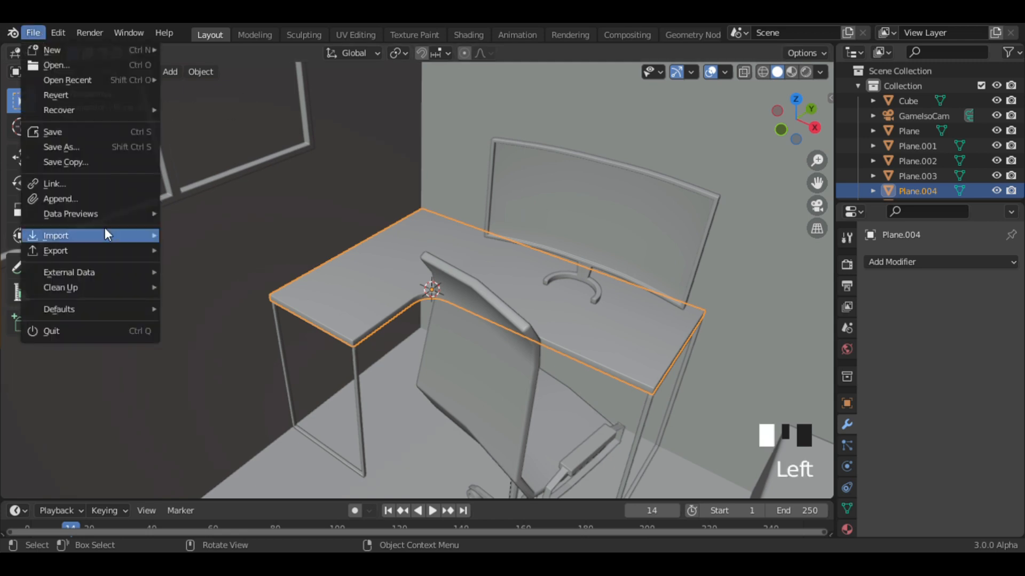
mouse_move(105, 233)
left_click(202, 358)
left_click_drag(861, 161, 839, 350)
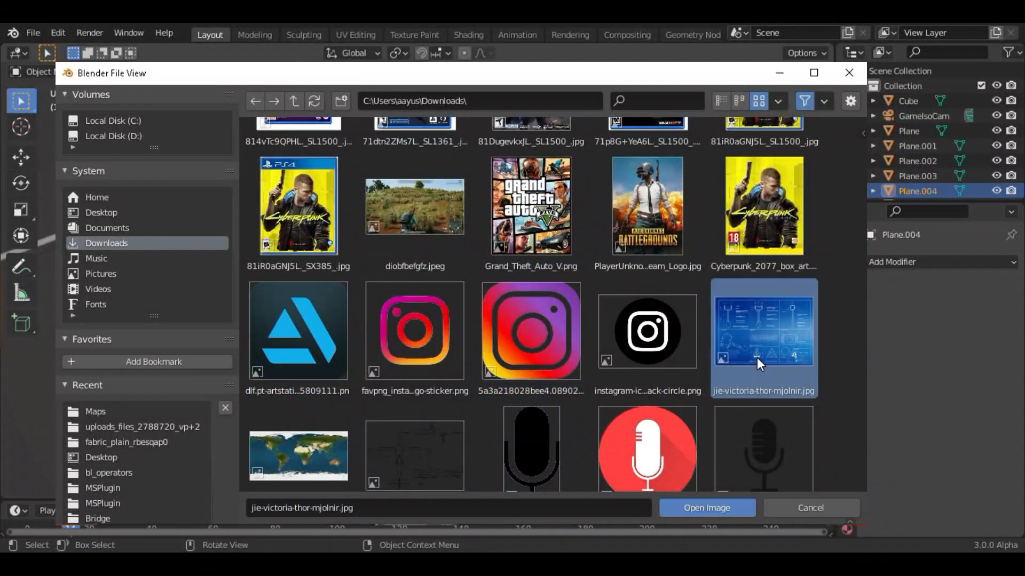
left_click(703, 511)
Rotate the image plane 90° about X to lie flat, move it along Z to the desk and scale it to 0.496
type("rx90")
left_click(629, 285)
key("g")
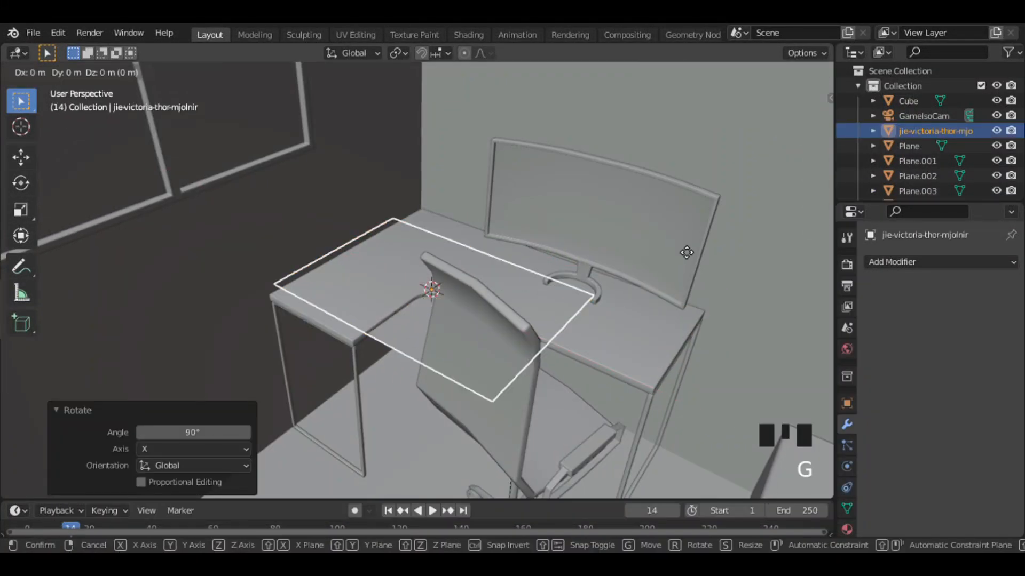
key("z")
left_click(729, 288)
key("s")
left_click(583, 282)
Preview the image plane's material, position the plane over the desk and add five loop cuts across it
left_click(846, 529)
left_click(952, 348)
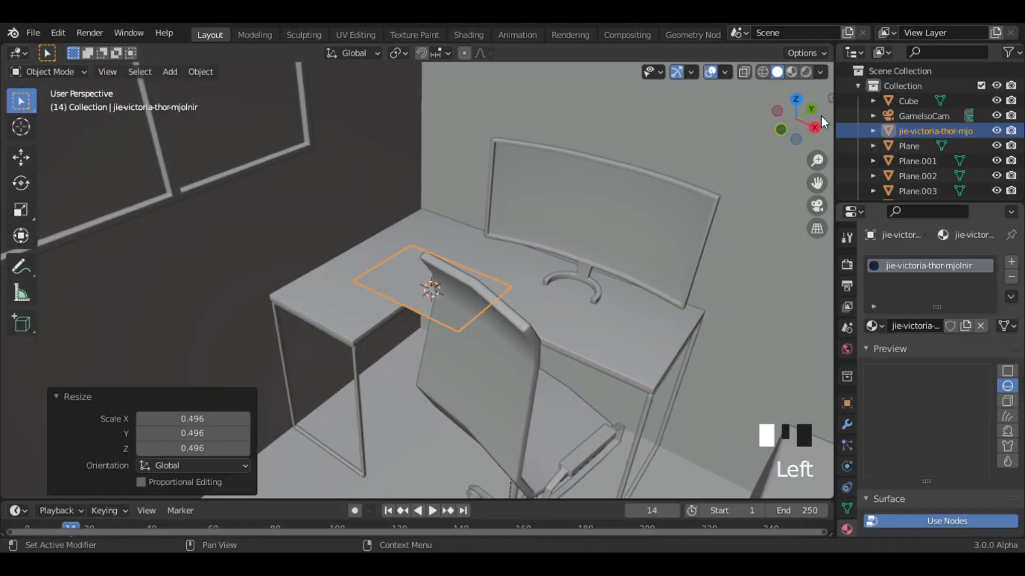
middle_click_drag(584, 279, 662, 283)
key("g")
left_click(662, 282)
key("Tab")
key("ctrl+r")
left_click(623, 296)
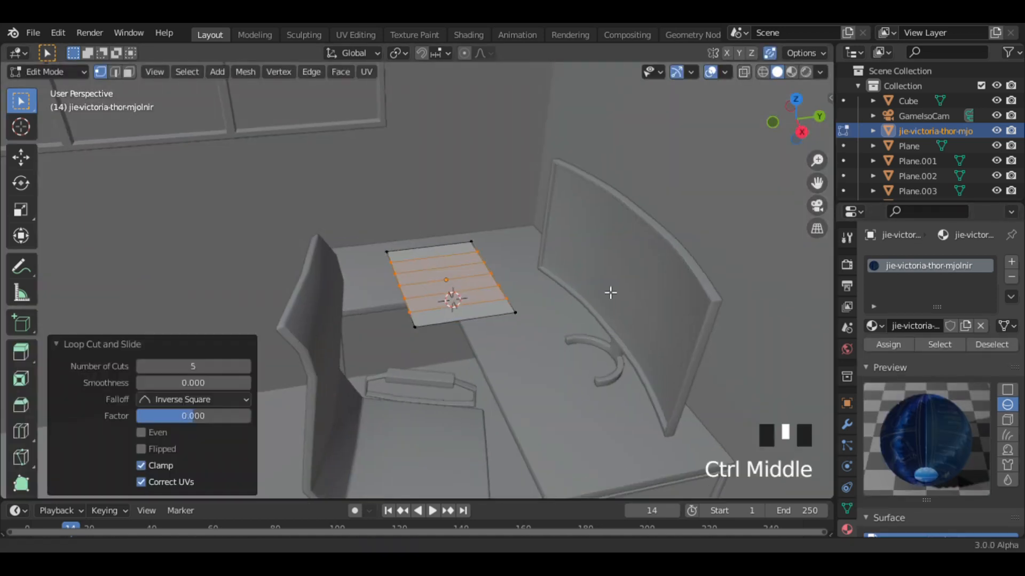
Raise and shift the image plane's cut edges to begin curling it, and undo the last move
key("g")
key("z")
left_click(587, 295)
middle_click_drag(587, 295, 405, 299)
key("g")
key("shift+z")
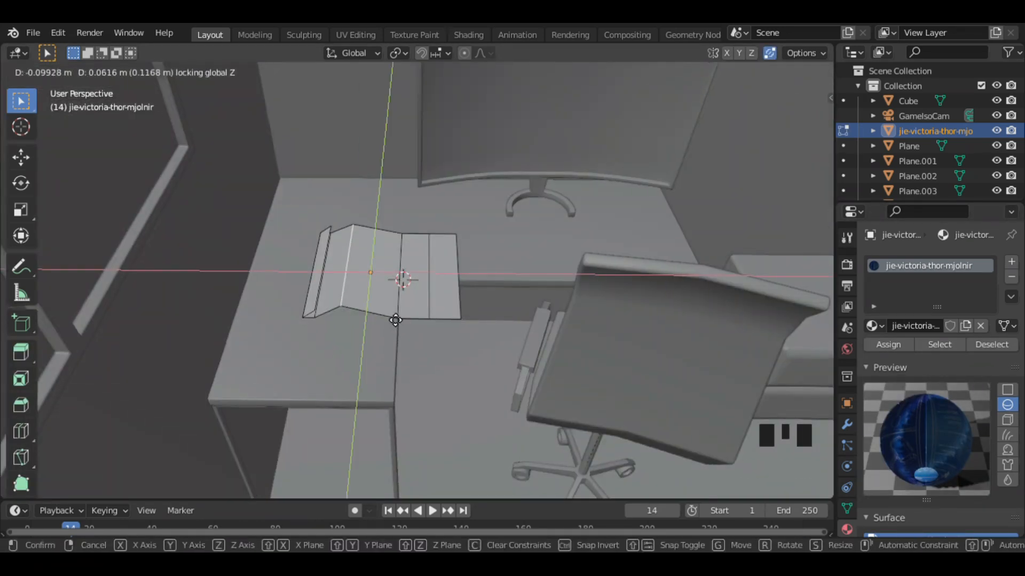
key("ctrl+z")
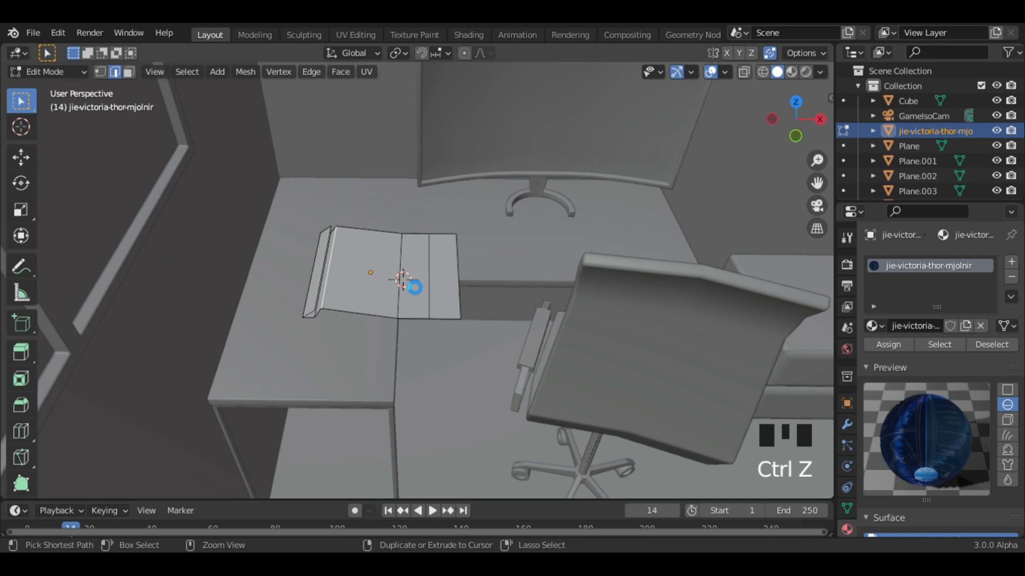
Move the image plane's edges along X and within the XZ plane to close it into a roll
middle_click_drag(415, 287, 416, 226)
key("g")
key("x")
key("g")
key("g")
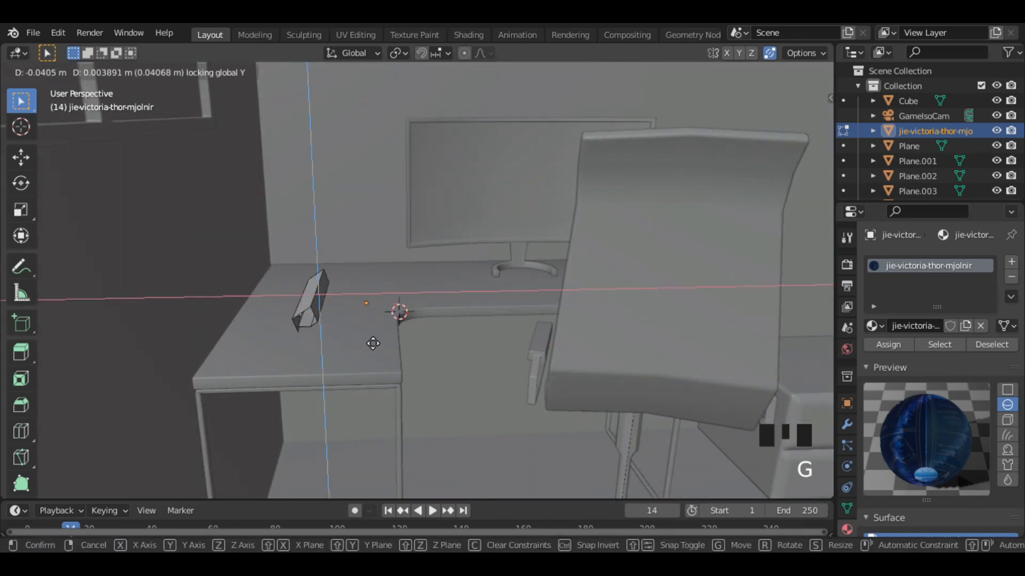
Smooth the rolled blueprint with a Subdivision Surface modifier and a supporting loop cut, and apply the modifier
key("Tab")
right_click(616, 350)
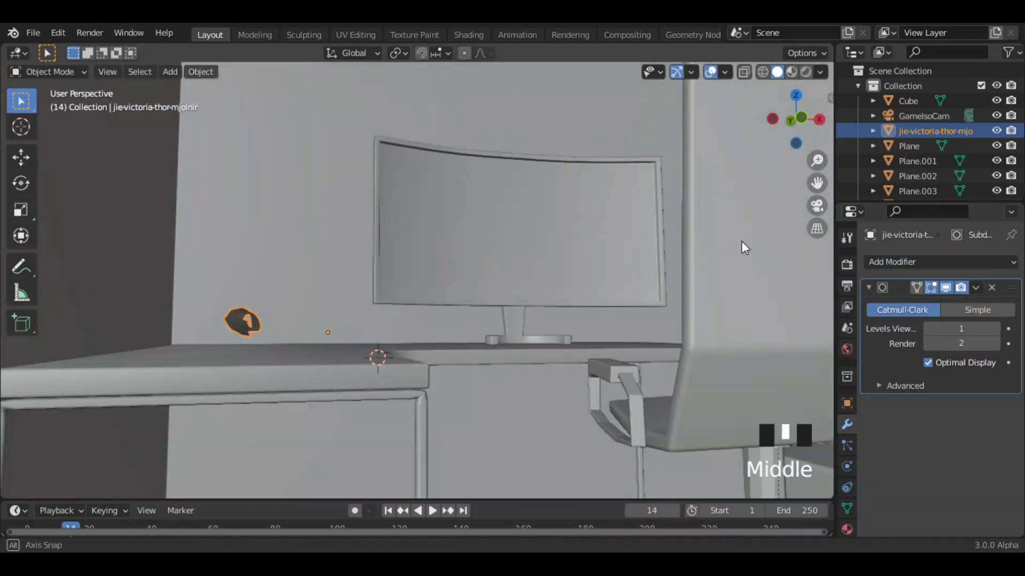
key("Tab")
key("ctrl+r")
scroll(281, 307, "up", 1)
right_click(316, 248)
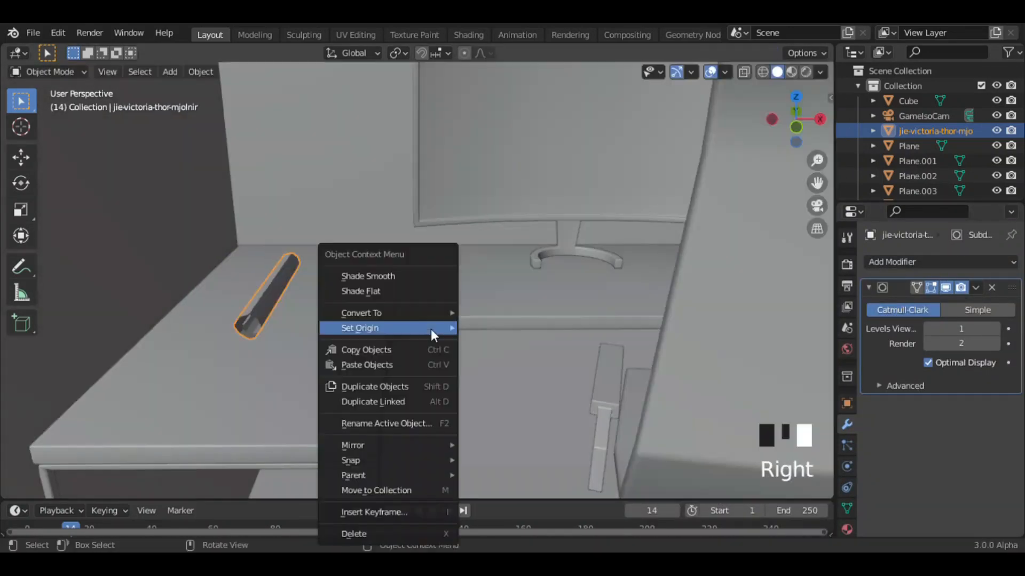
Duplicate the rolled blueprint 0.40643 m along X, then rotate and reposition the copy on the desk
middle_click_drag(641, 299, 744, 334)
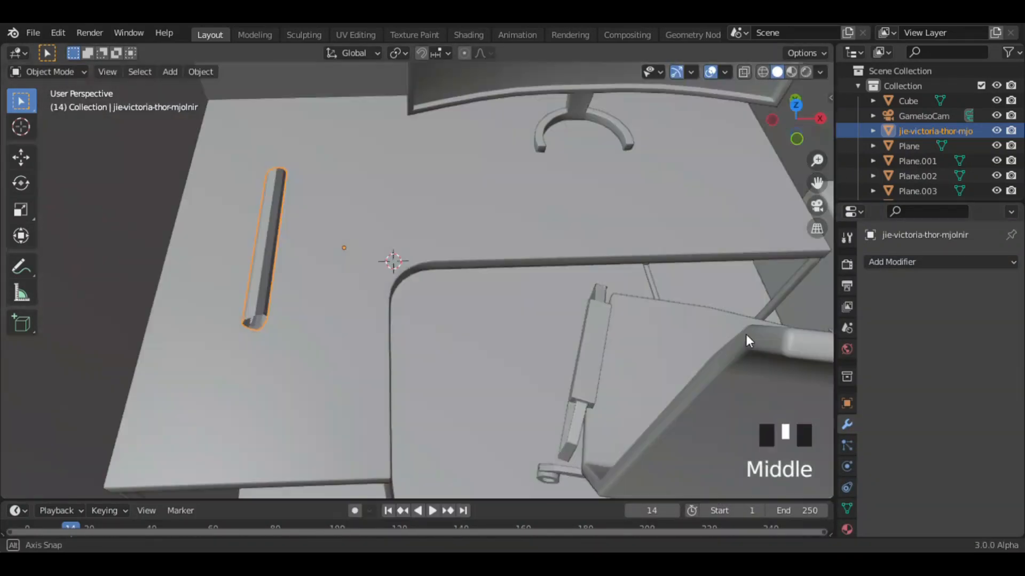
key("r")
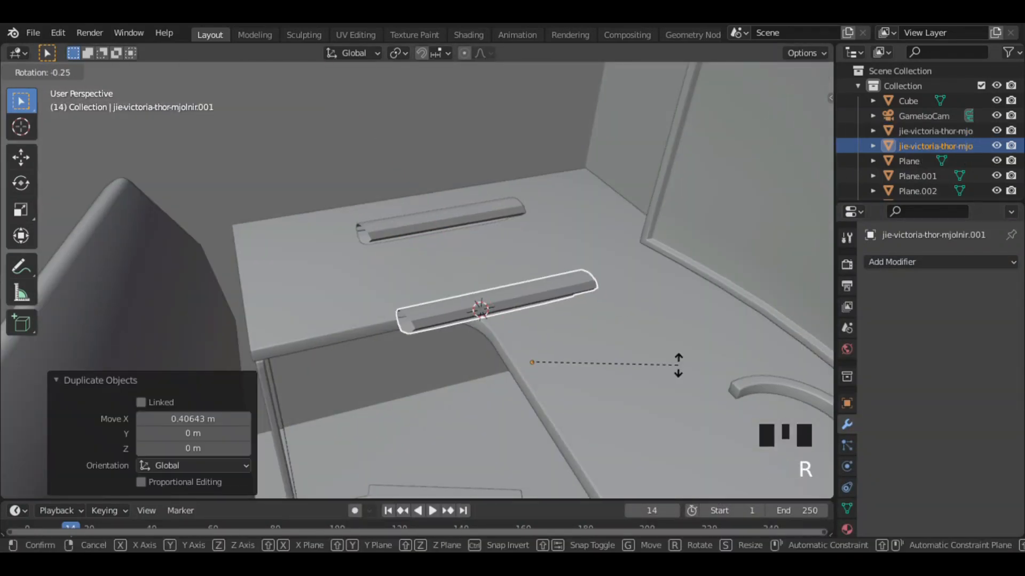
key("g")
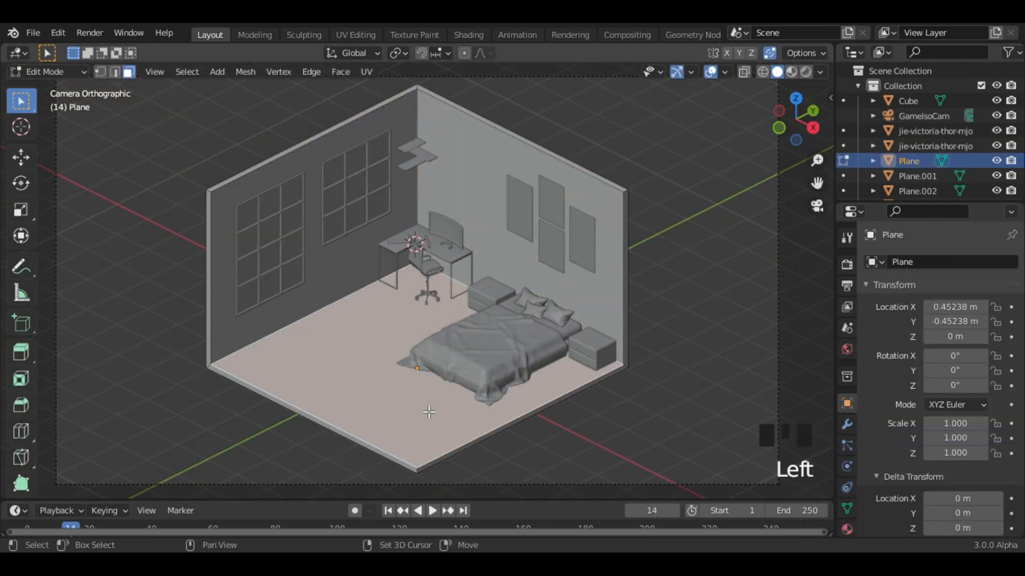
Add a plane on the floor and move it 1.1698 m along X and -1.4605 m along Y
key("shift+a")
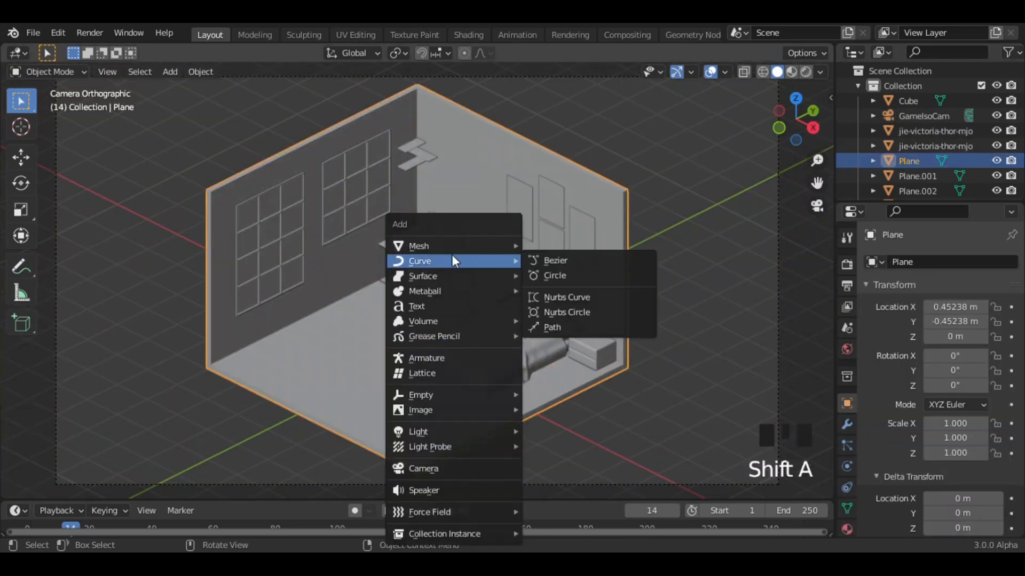
left_click(544, 243)
key("g")
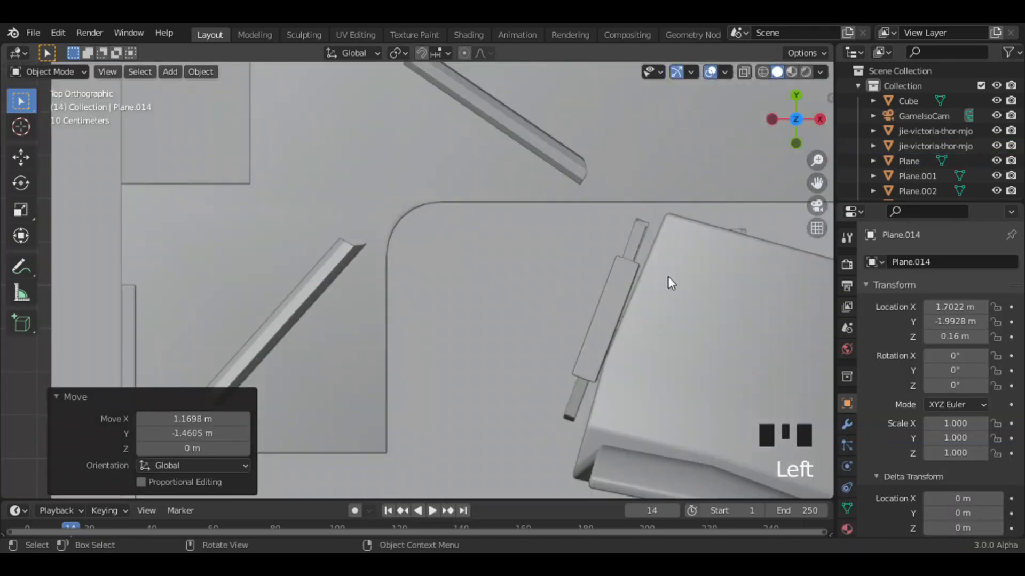
Place the floor plane beyond the foot of the bed and scale it to 0.942 in X and 0.632 in Y
middle_click_drag(668, 282, 693, 288, "shift")
key("s")
key("x")
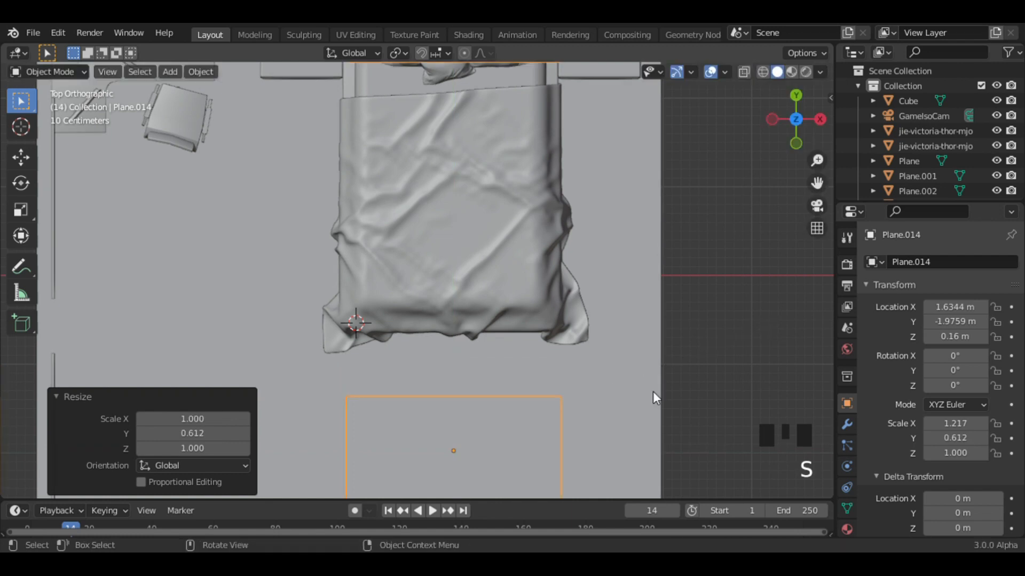
middle_click_drag(652, 392, 786, 141, "shift")
key("s")
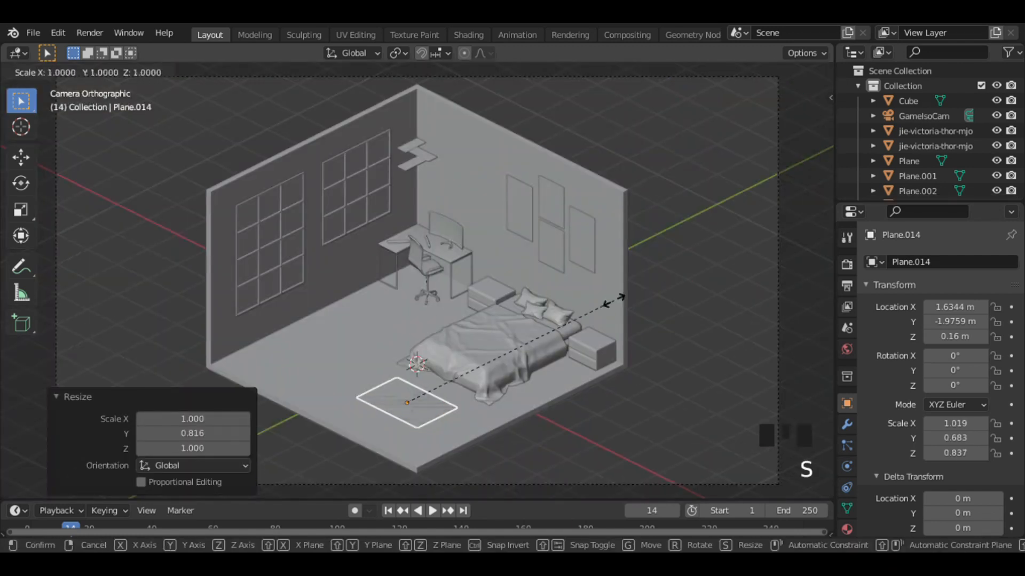
left_click(598, 308)
Round the rug plane's corners with a 0.2 m vertex bevel of 8 segments
key("Tab")
key("1")
left_click(164, 215)
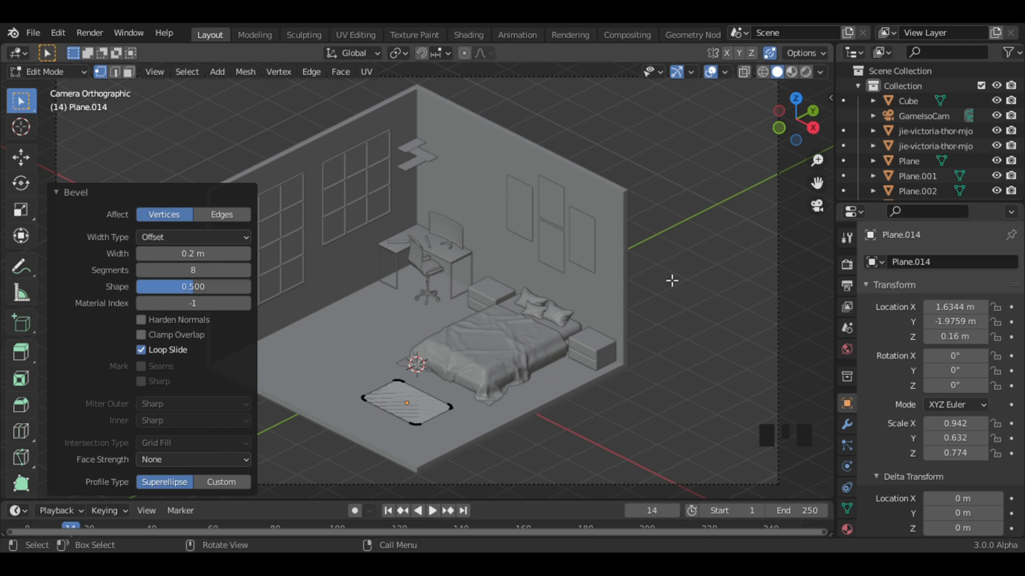
Extrude the rug to give it thickness, set its origin to geometry and apply a 0.1 m Bevel modifier with 3 segments
key("3")
middle_click_drag(605, 433, 658, 98, "shift")
left_click(889, 261)
left_click(720, 338)
double_click(998, 363)
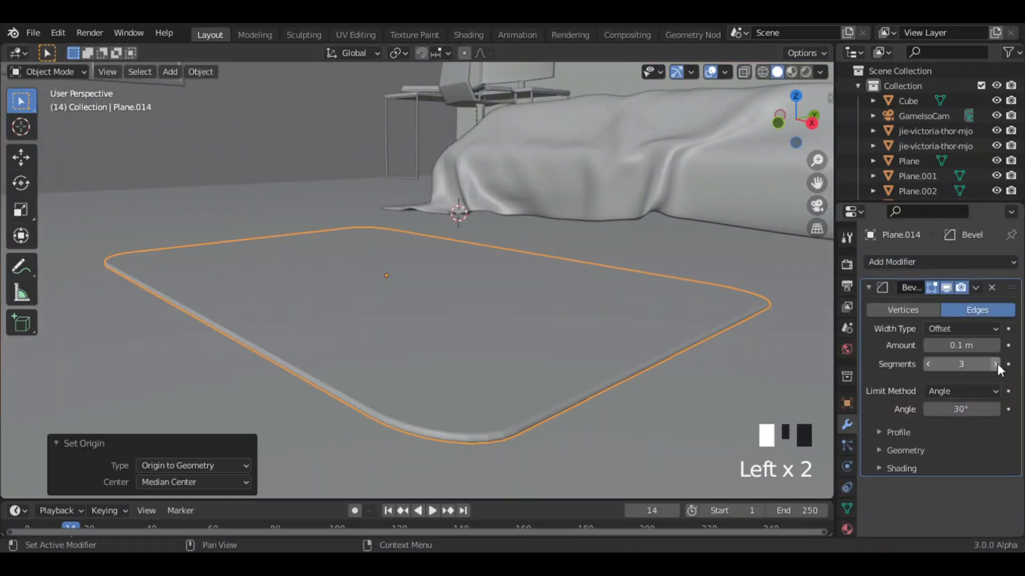
key("ctrl+a")
Undo the last three changes in the scene
key("g")
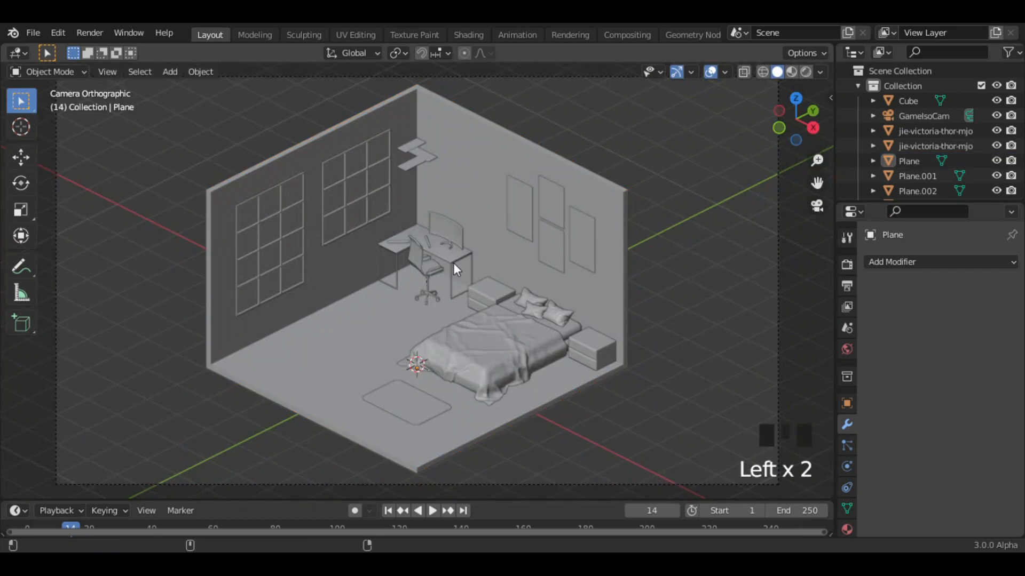
key("ctrl+z")
key("ctrl+z")
key("ctrl+z")
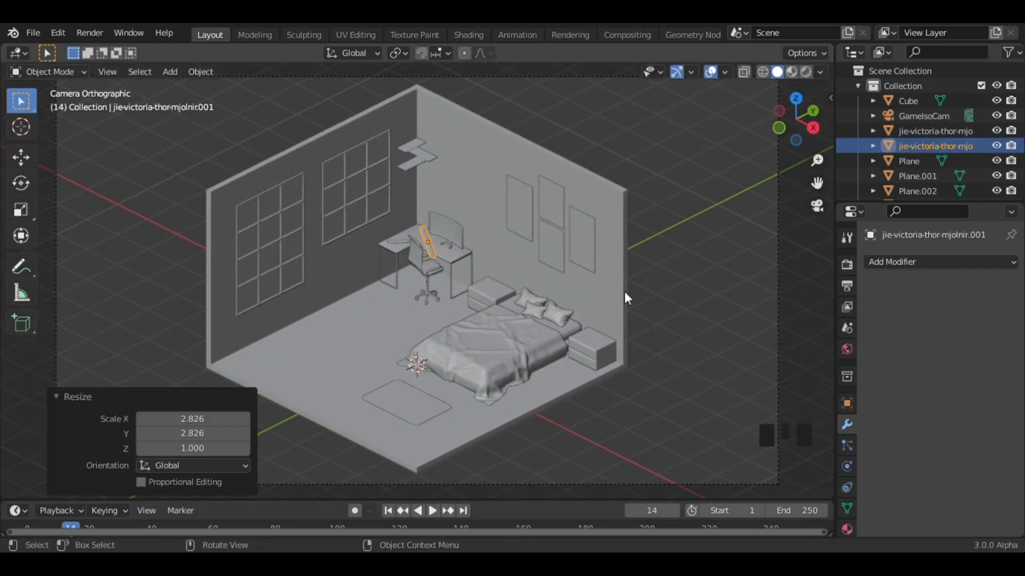
Move the second roll by 0.16821 m in X, -0.46174 m in Y and -0.58804 m in Z, and resize it along its local Y
middle_click_drag(779, 201, 768, 187)
middle_click_drag(768, 186, 636, 76, "ctrl")
middle_click_drag(800, 288, 610, 162, "shift")
scroll(674, 335, "down", 8)
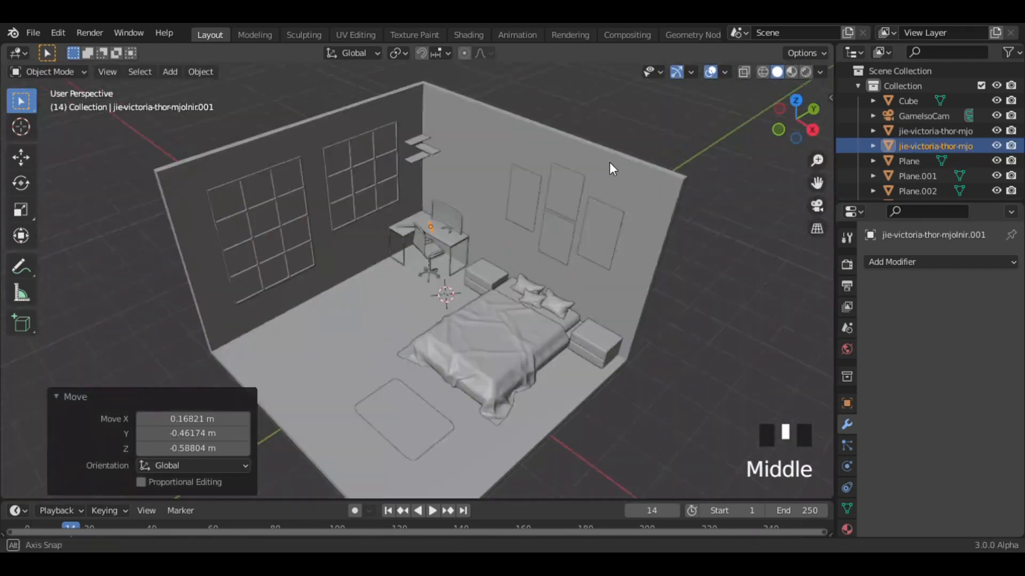
scroll(610, 162, "up", 7)
key("s")
key("y")
key("y")
key("Tab")
Rotate the Albedo image plane about X to lie flat and scale it down to fit the desk
key("r")
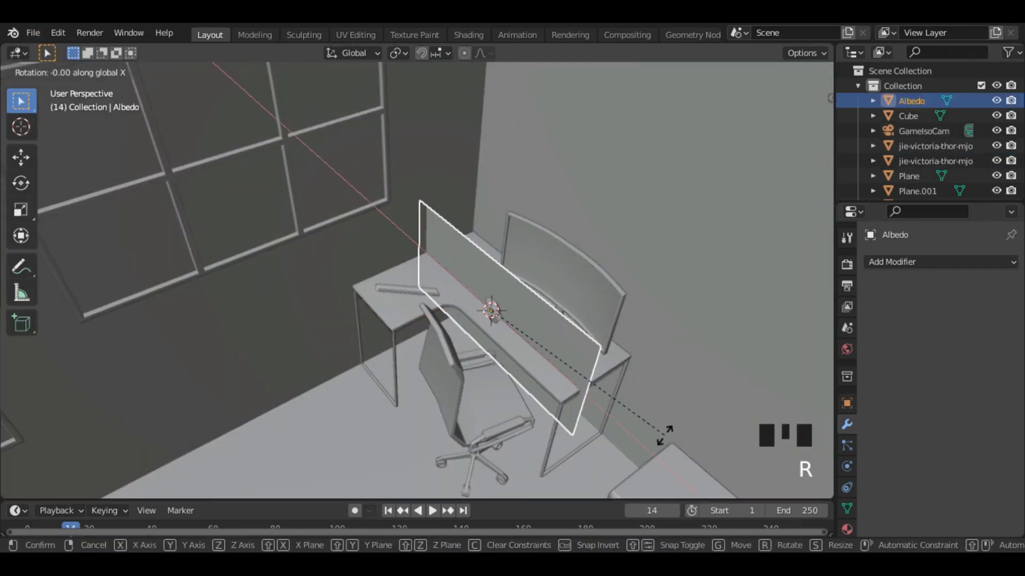
key("s")
middle_click_drag(821, 299, 688, 235, "shift")
Duplicate the Albedo image plane and shift the copy along X on the desk
key("shift+d")
left_click(299, 288)
key("g")
key("x")
Make another duplicate for the desk, scale it and set its height along Z from the side view
key("shift+d")
left_click(297, 297)
key("s")
key("KP_3")
middle_click_drag(555, 299, 580, 391, "ctrl")
key("g")
key("z")
left_click(580, 391)
left_click(467, 388)
middle_click_drag(467, 388, 431, 128)
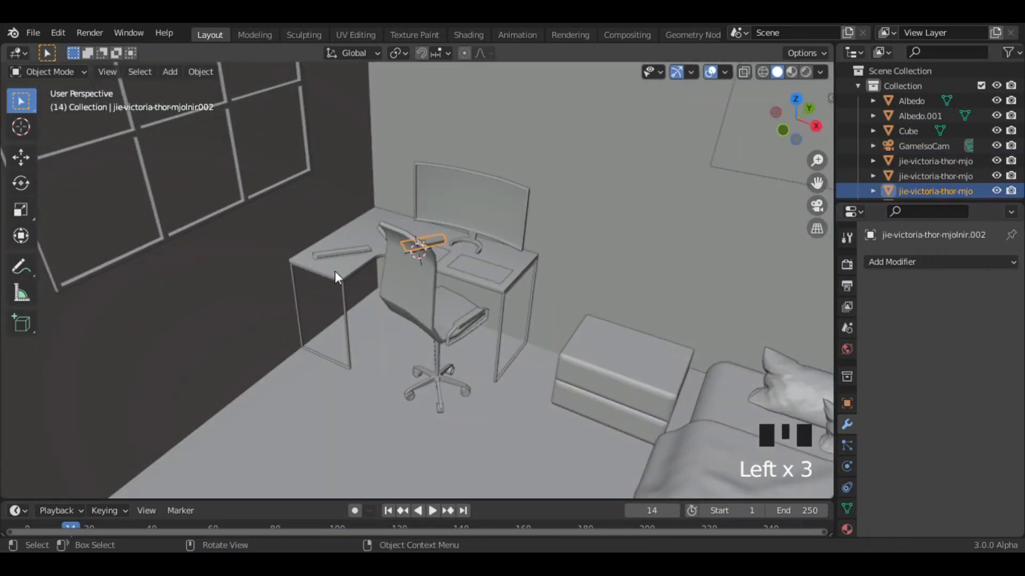
Add a cylinder, move it within the floor plane beside the desk and scale it down to waste-bin size
left_click(597, 277)
key("shift+a")
left_click(352, 315)
key("s")
key("g")
key("shift+z")
left_click(585, 400)
key("s")
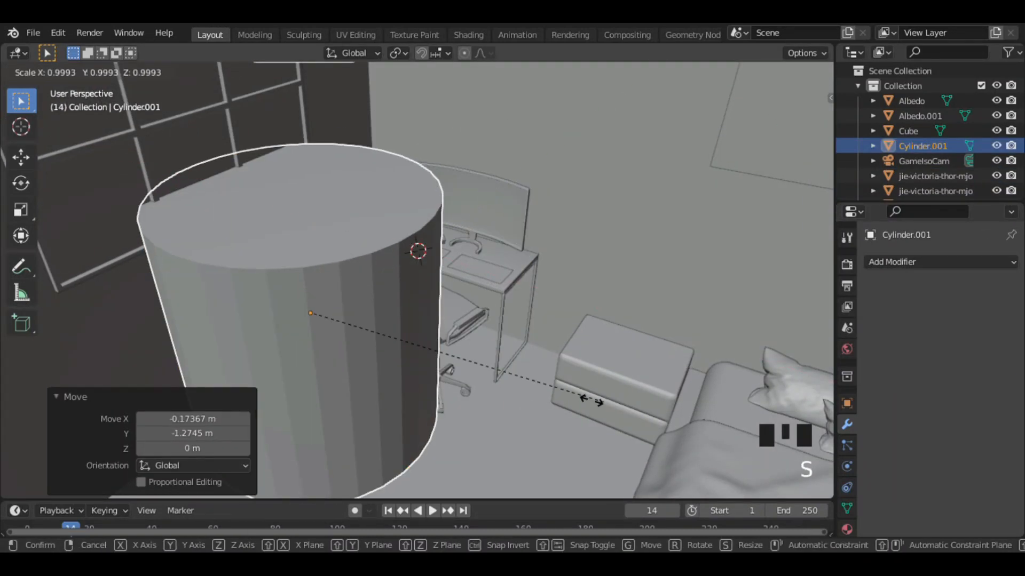
left_click(400, 350)
Lower the cylinder along Z to the floor from the front view and narrow it in X and Y
key("g")
key("z")
left_click(434, 414)
left_click(782, 132)
middle_click_drag(677, 150, 720, 141, "shift")
key("g")
key("z")
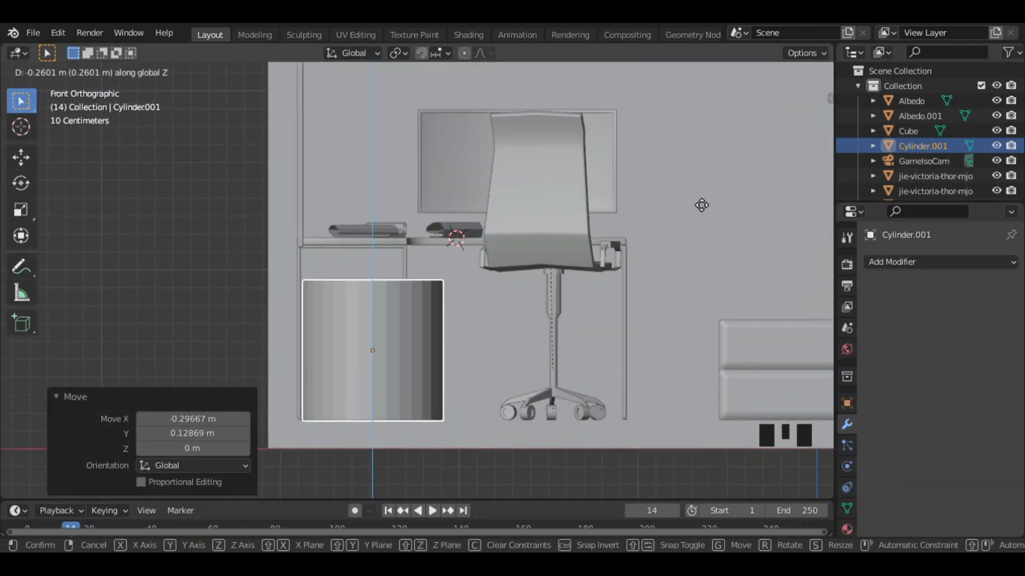
left_click(702, 206)
key("s")
key("shift+z")
left_click(576, 240)
Lower the cylinder's top face along Z in Edit Mode until only a thin disc remains on the floor
left_click(820, 119)
middle_click_drag(422, 197, 487, 238)
key("Tab")
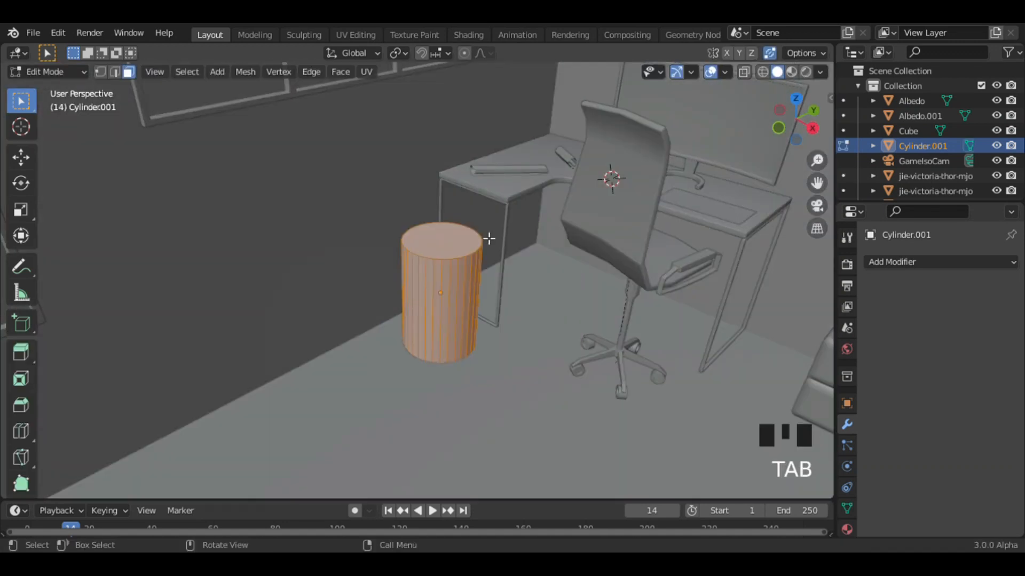
left_click(481, 238)
key("g")
key("z")
left_click(531, 366)
key("Tab")
Scale the disc to 0.859 in X and Y and move it across the floor close to the desk leg
key("s")
key("shift+z")
left_click(539, 355)
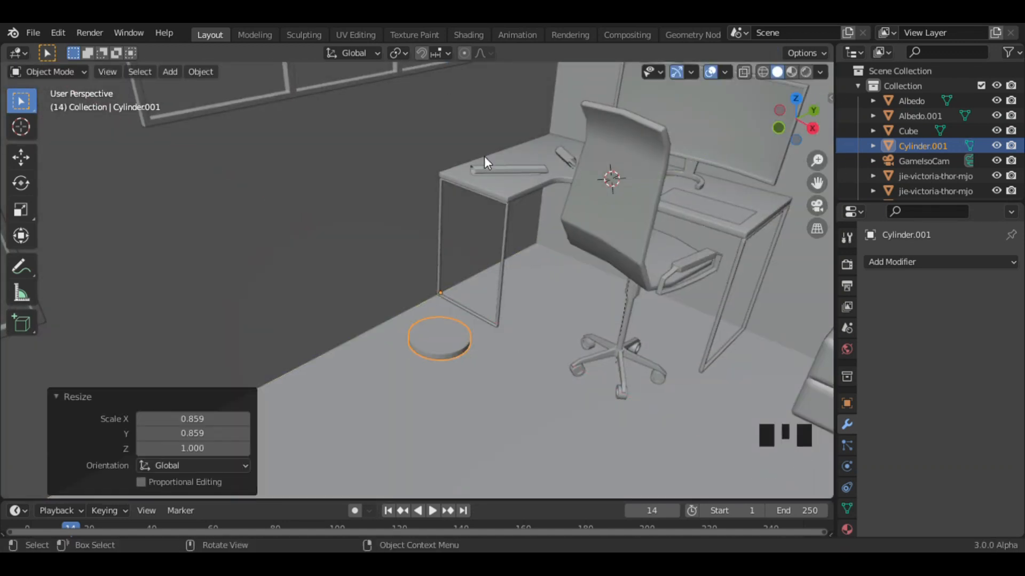
key("shift+z")
key("g")
key("shift+z")
left_click(526, 187)
key("shift+z")
Extrude the disc's top face upward, widen it slightly and adjust its height to form a tapered bin body
key("Tab")
key("e")
left_click(507, 304)
key("s")
left_click(516, 312)
key("g")
key("z")
left_click(519, 303)
Extrude a narrow band above the bin body and extrude its face loop outward to form a rim
key("e")
left_click(515, 300)
left_click(454, 284, "alt")
key("alt+e")
left_click(473, 320)
left_click(471, 314)
Inset the bin's top face, extrude it down inside and scale it to fit, hollowing out the bin
left_click(454, 270)
key("i")
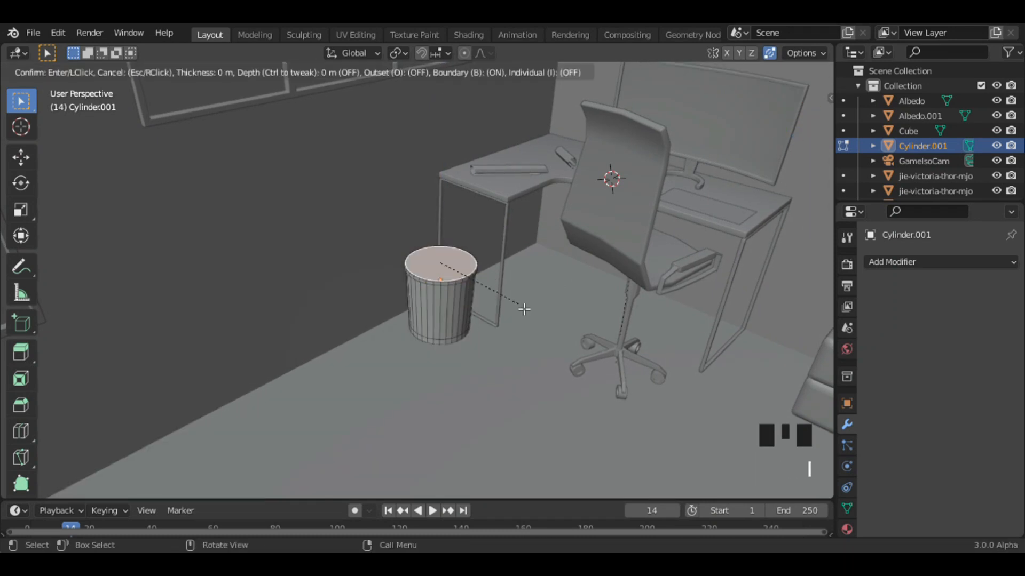
left_click(522, 310)
key("e")
left_click(579, 367)
key("s")
left_click(567, 357)
Snap the 3D cursor to the bin and add a plane at that point
middle_click_drag(534, 347, 533, 357)
key("shift+s")
key("2")
key("Tab")
key("shift+s")
key("2")
key("shift+a")
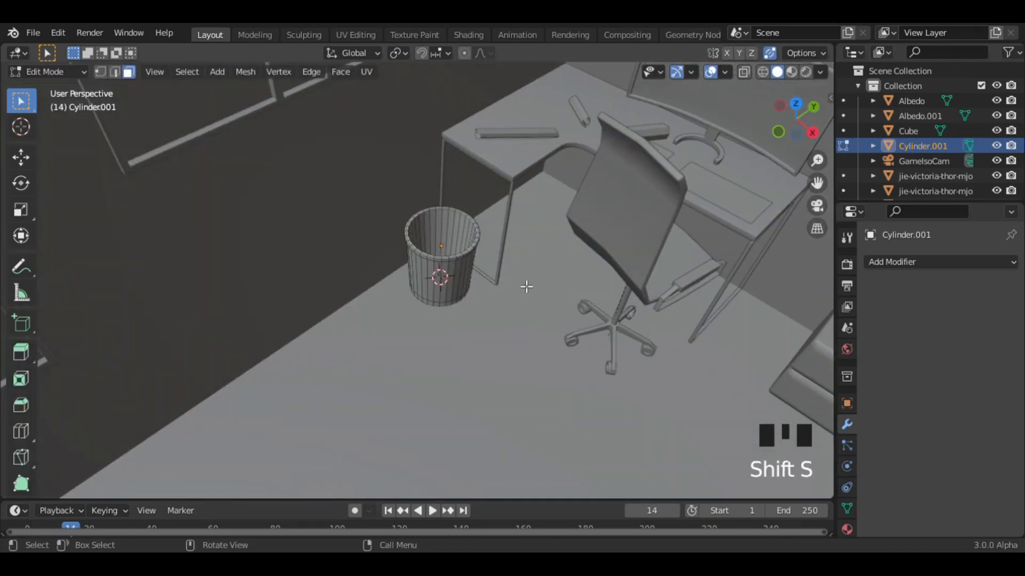
left_click(567, 247)
Move the new plane along X and Y onto open floor by the bin and scale it down
key("g")
key("x")
left_click(682, 363)
key("g")
key("y")
left_click(667, 427)
key("s")
left_click(528, 374)
Divide the plane into a three-by-three grid with two loop cuts in each direction
key("Tab")
key("ctrl+r")
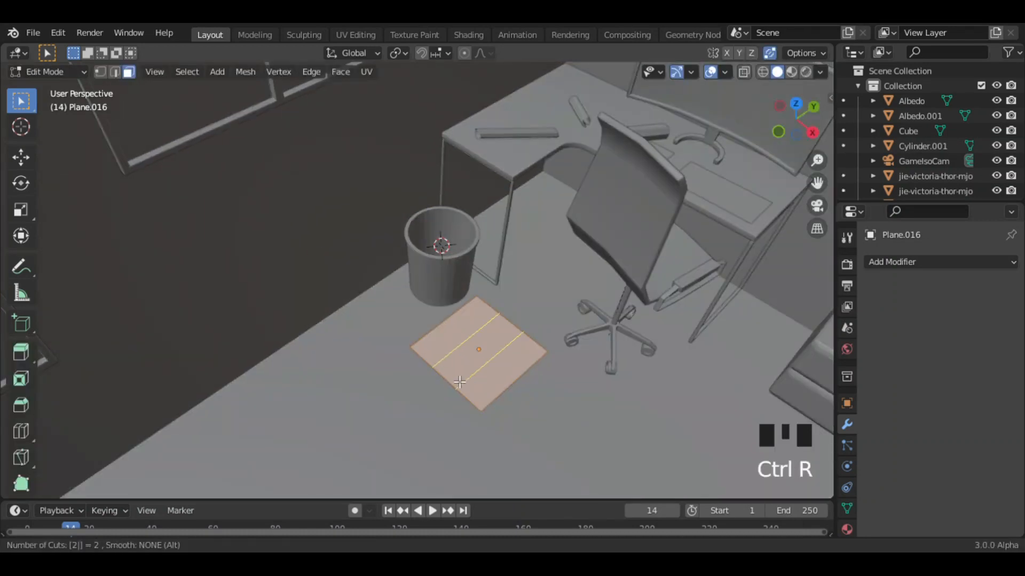
scroll(516, 384, "up", 1)
left_click(517, 384)
right_click(516, 385)
Start crumpling the paper plane by displacing individual corner, edge and inner vertices out of its flat shape
key("1")
left_click(477, 297)
key("g")
left_click(567, 380)
left_click(502, 316)
key("g")
left_click(525, 353)
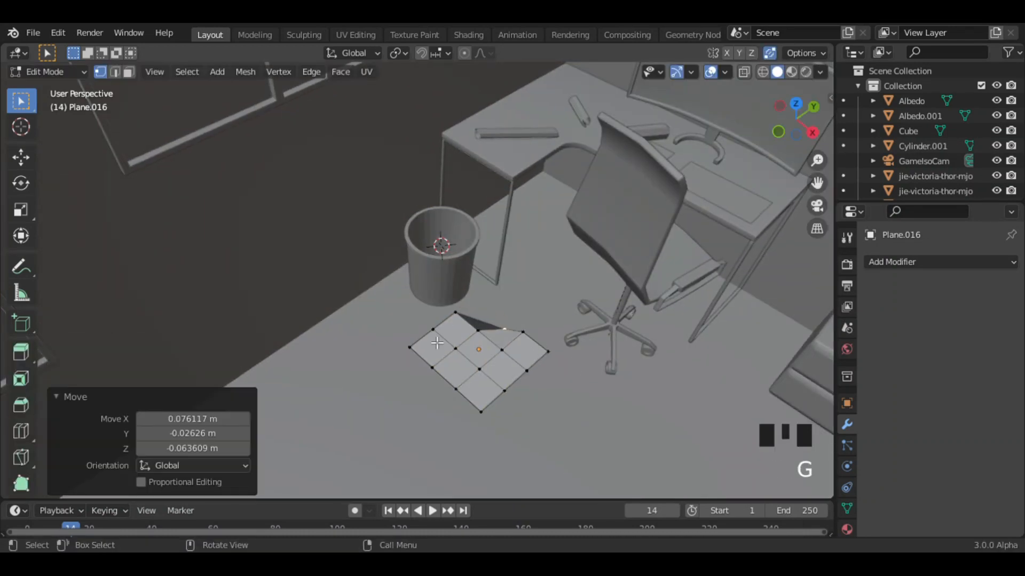
middle_click_drag(459, 342, 504, 320)
left_click(525, 380)
key("g")
left_click(501, 375)
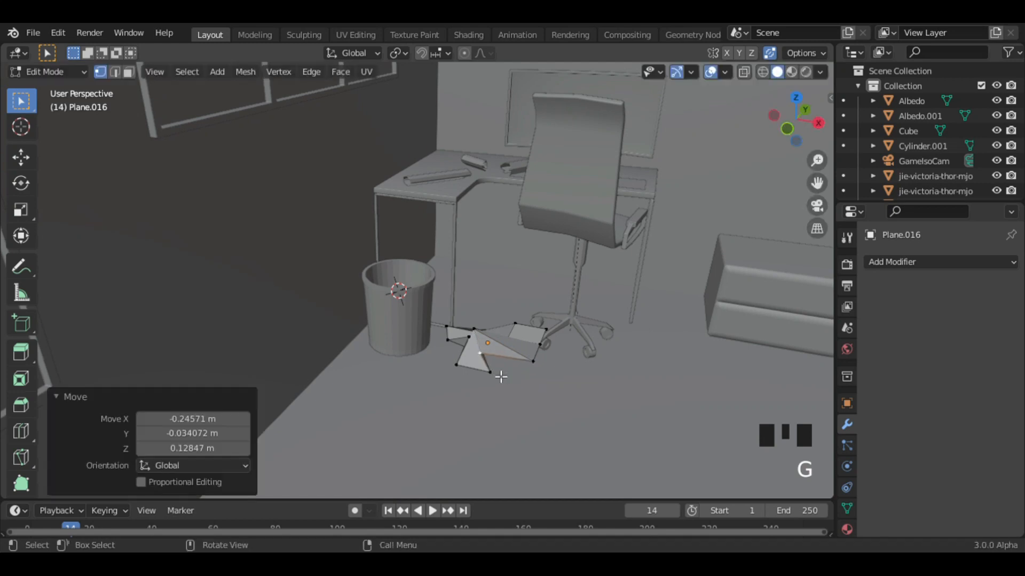
Pull further vertices around the paper's outer edge to finish its irregular crumpled shape
left_click(539, 345)
key("g")
left_click(545, 333)
key("g")
left_click(537, 370)
middle_click_drag(537, 371, 522, 382)
key("g")
left_click(522, 384)
Snap the crumpled paper to the 3D cursor inside the bin and scale it to fit
key("Tab")
middle_click_drag(414, 241, 412, 277)
key("shift+s")
left_click(412, 243)
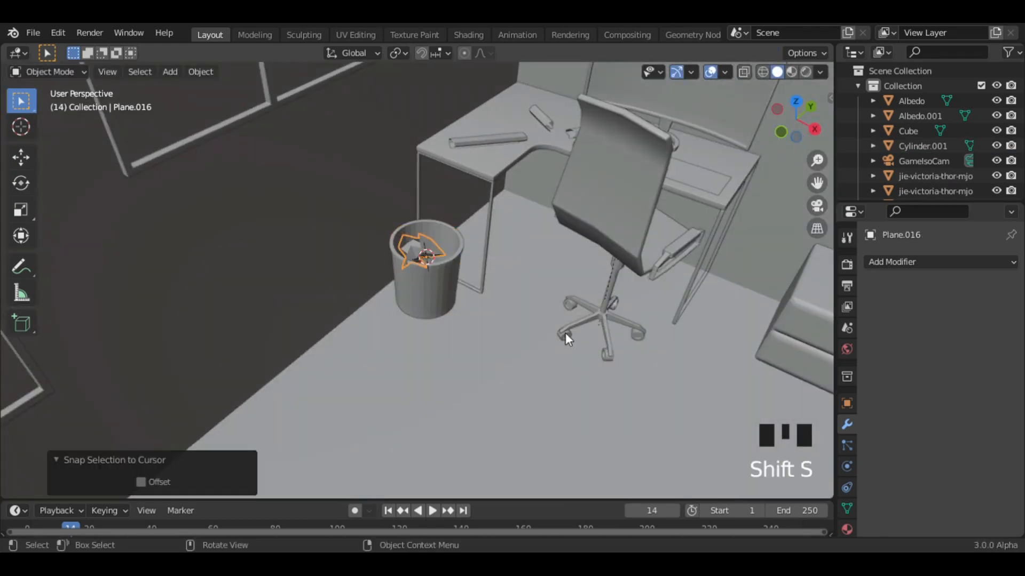
key("s")
left_click(528, 321)
Duplicate the crumpled paper, rotate the copy and shift it within the bin
key("shift+d")
left_click(543, 326)
key("r")
left_click(567, 329)
middle_click_drag(567, 329, 544, 366)
key("g")
left_click(533, 352)
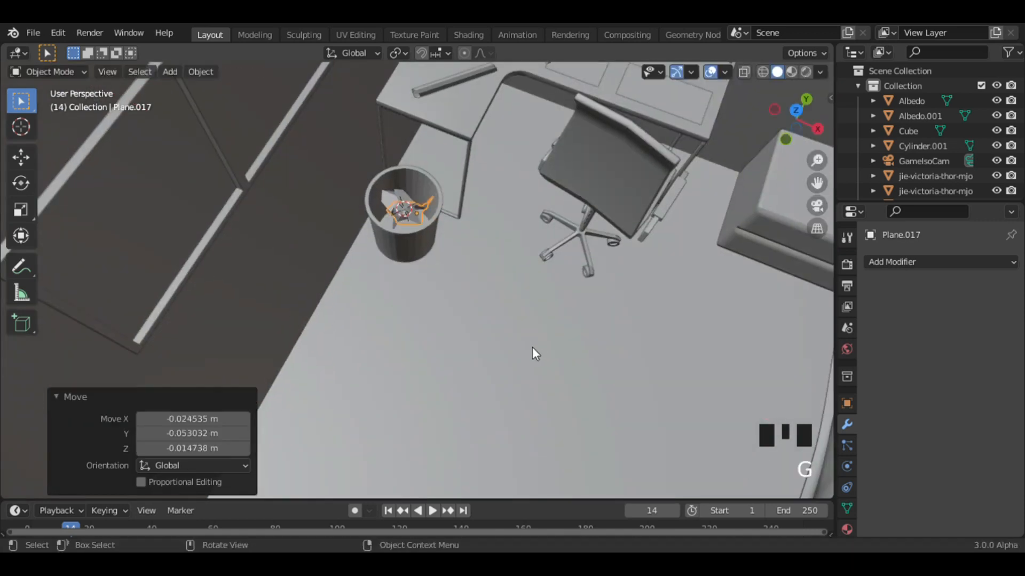
Make another paper copy offset along Z, rotate it freely and position it inside the bin from the top view
key("shift+d")
key("z")
left_click(538, 342)
key("g")
left_click(796, 110)
key("r")
key("r")
left_click(394, 248)
key("g")
left_click(382, 242)
Duplicate the paper once more and shift the copy's mesh within the bin in Edit Mode
key("shift+d")
left_click(372, 249)
key("Tab")
key("g")
left_click(368, 243)
key("Tab")
Fill the remaining space in the bin with several more crumpled paper duplicates
key("shift+d")
left_click(402, 228)
key("shift+d")
left_click(383, 209)
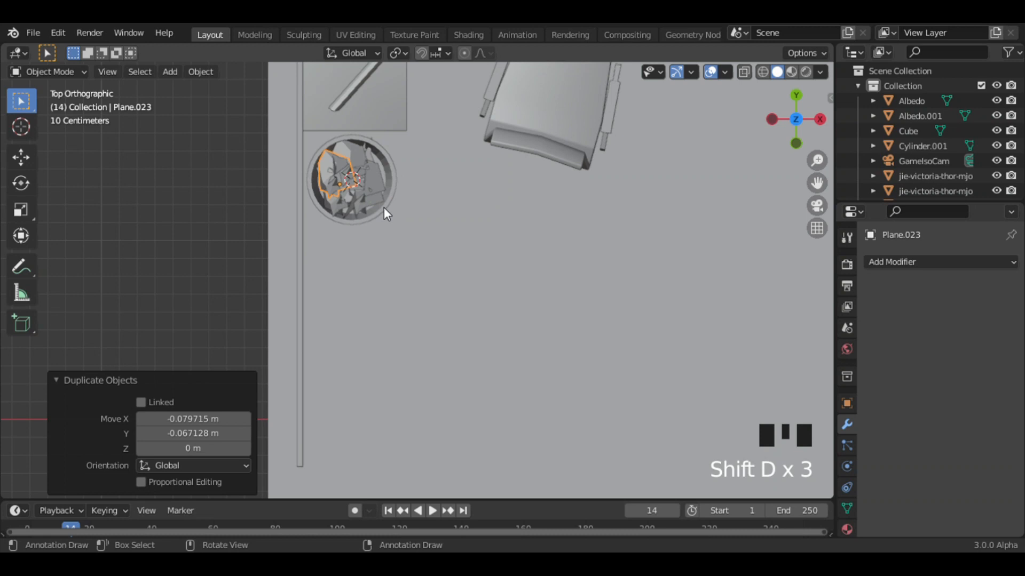
key("shift+d")
Select all the crumpled papers together with the bin and parent them to it as objects
middle_click_drag(419, 209, 405, 228)
left_click_drag(365, 278, 451, 208, "shift")
key("alt+z")
key("alt+z")
left_click(457, 270, "shift")
left_click(407, 299, "shift")
key("ctrl+p")
key("Return")
Try moving the bin to test the parenting of its papers
left_click(581, 290)
left_click(411, 296)
key("g")
key("Escape")
Paste the ready-made sofa with cushions, potted plants and shelf decorations into the bedroom scene
left_click(846, 507)
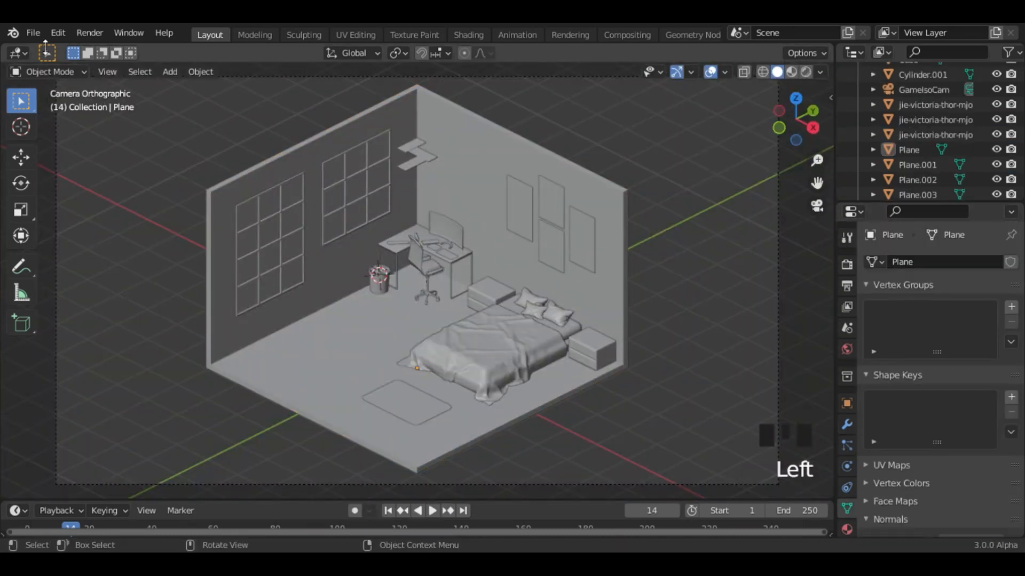
left_click(33, 33)
mouse_move(117, 233)
left_click(691, 347)
key("ctrl+v")
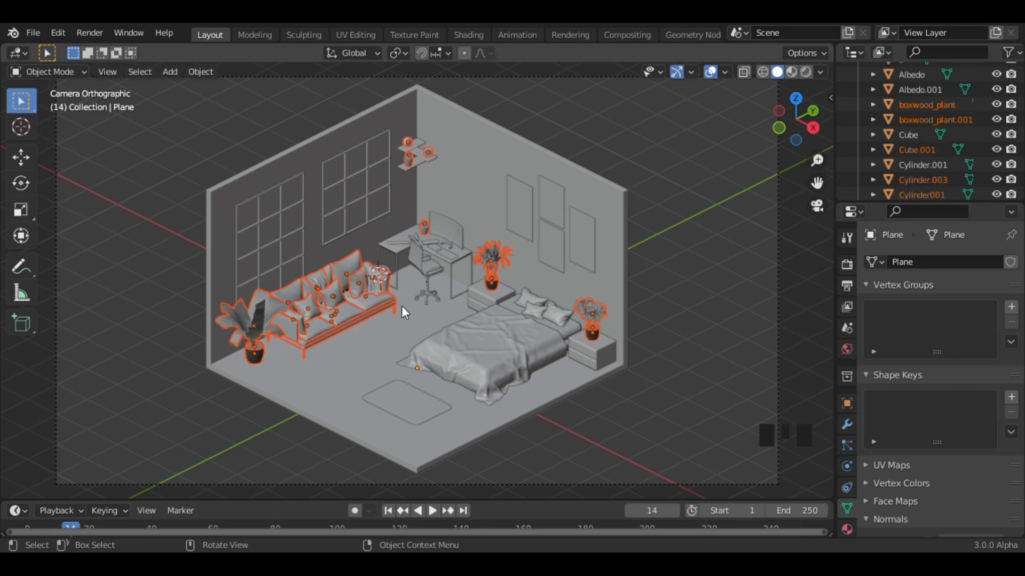
Examine the pasted ball, puzzle cube and potted plants on the corner shelves and the desk
left_click(635, 155)
middle_click_drag(714, 171, 606, 259, "ctrl")
middle_click_drag(522, 120, 505, 191, "shift")
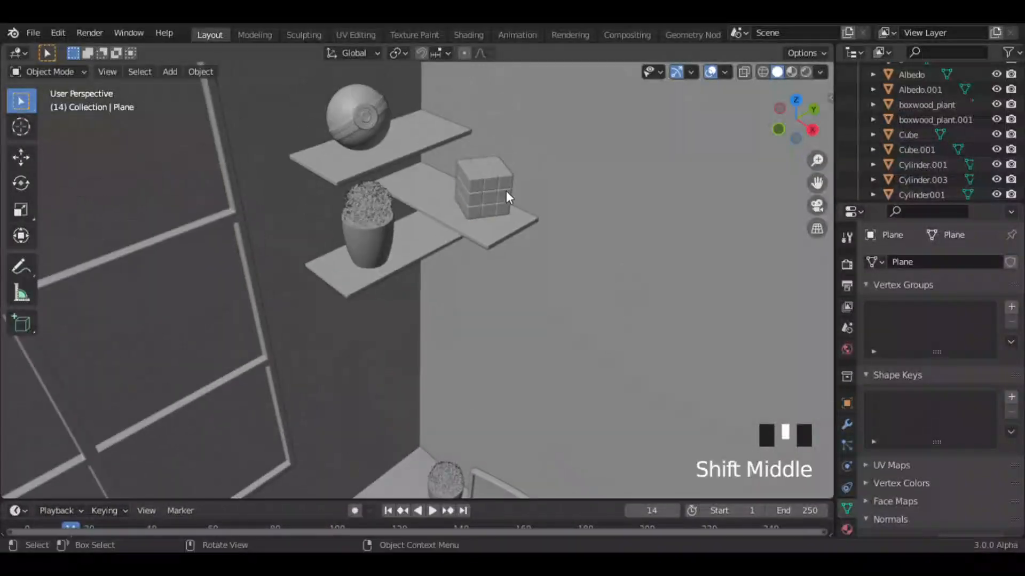
left_click(493, 189)
double_click(374, 128)
left_click(374, 219)
left_click(640, 230)
middle_click_drag(723, 279, 469, 394, "shift")
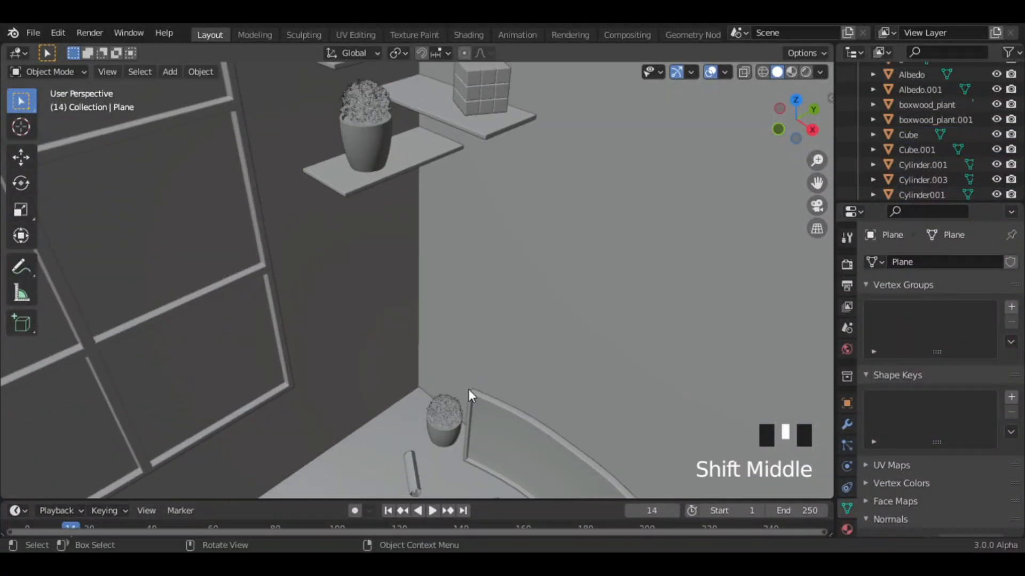
Set the render engine to Cycles in the camera view and create a new material for the window pane plane
left_click(817, 206)
left_click(847, 264)
left_click_drag(941, 267, 956, 310)
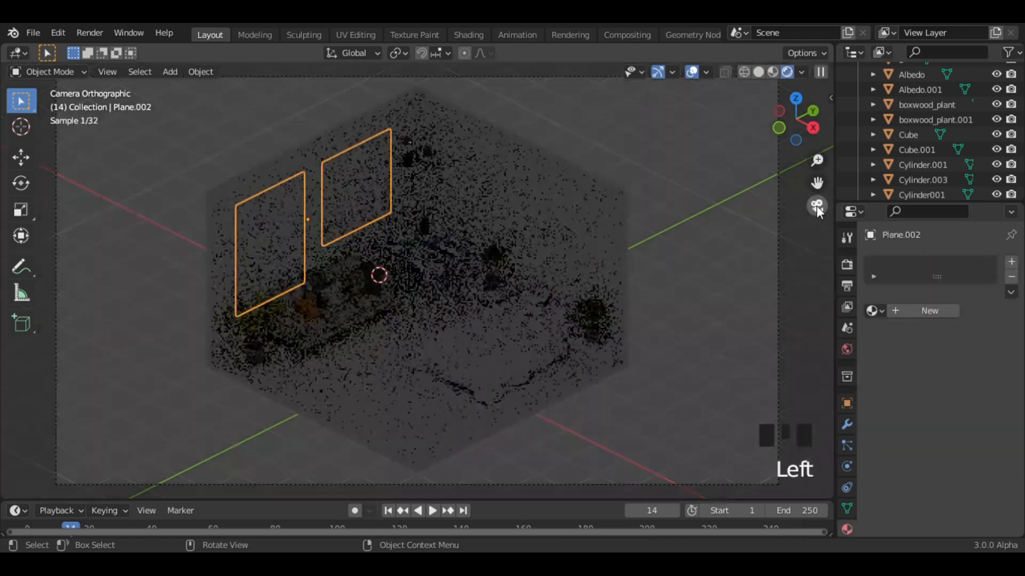
left_click(915, 313)
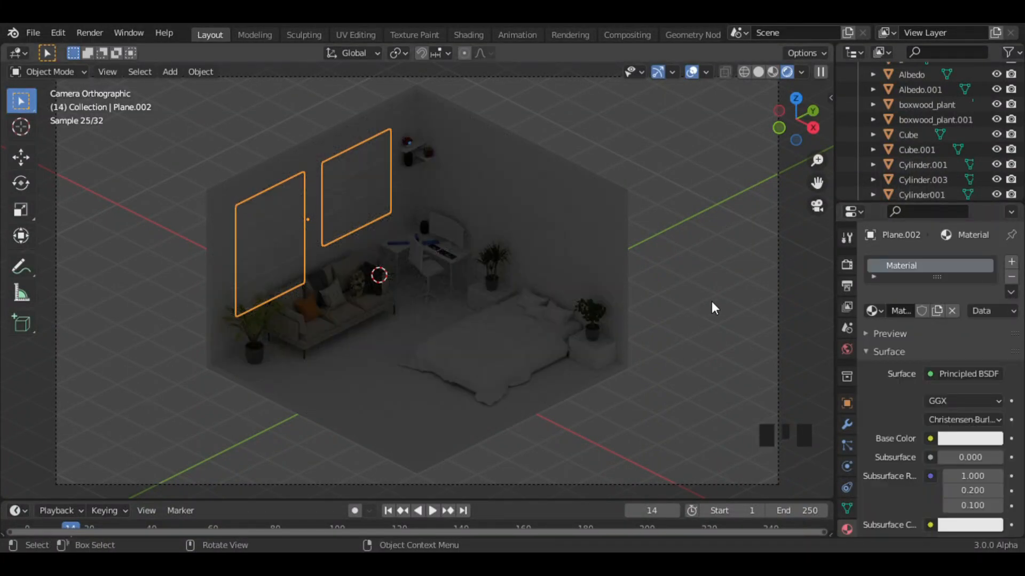
Add a second new material to the window plane and select all its glass pane faces by similar area
left_click(1011, 261)
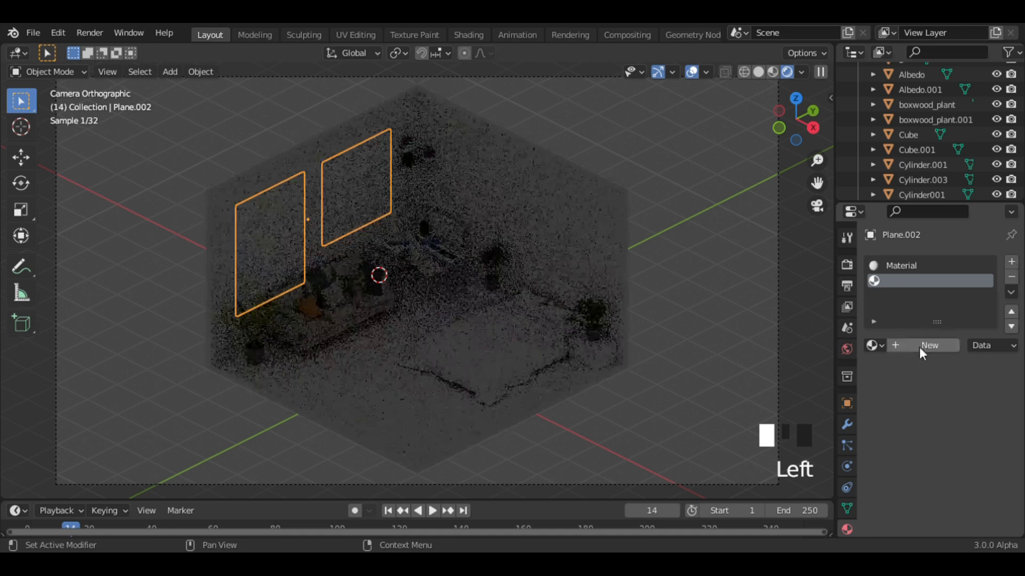
left_click(919, 347)
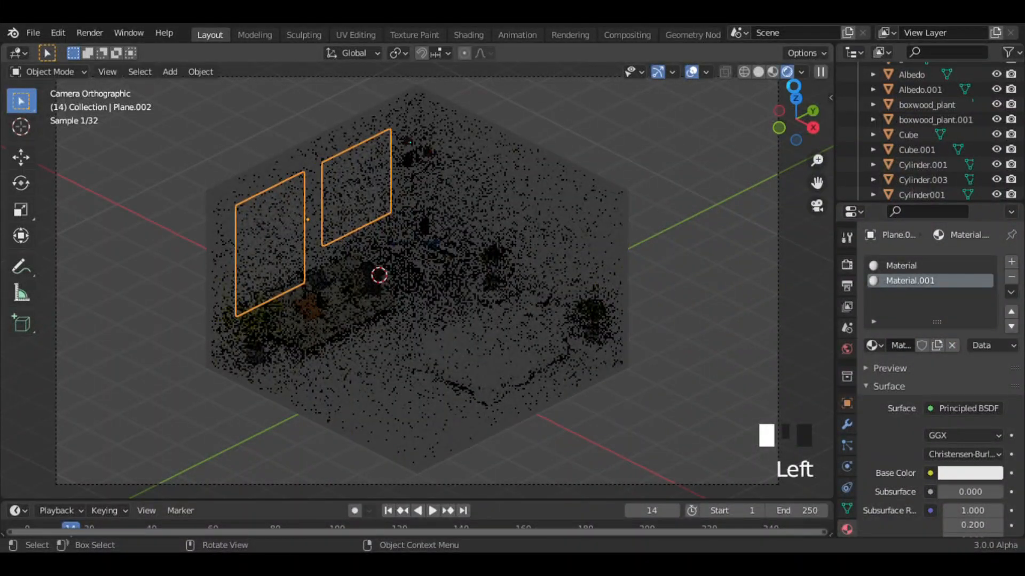
left_click(758, 72)
key("Tab")
key("3")
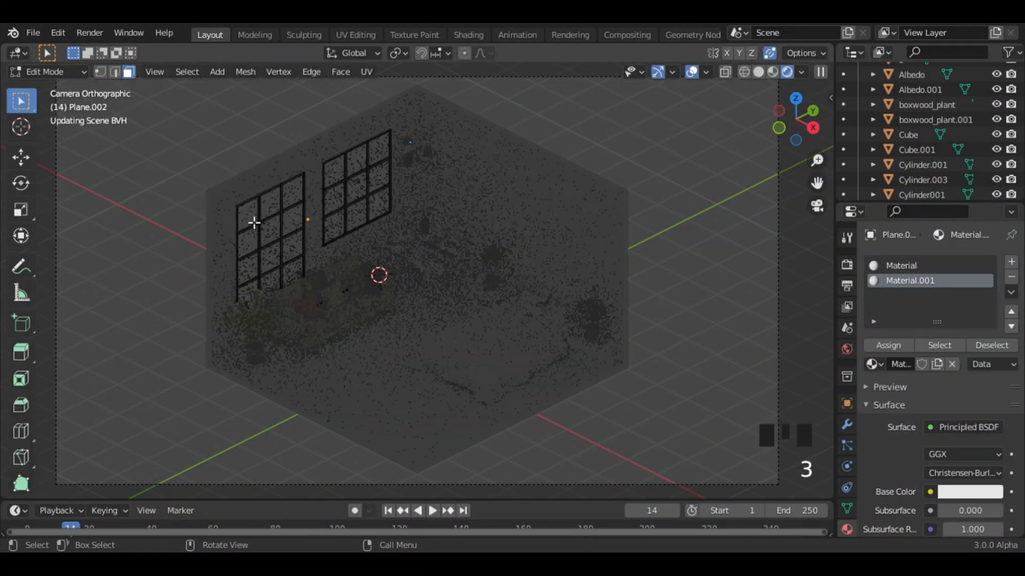
left_click(248, 215)
left_click(270, 204, "shift")
left_click(293, 193, "shift")
left_click(271, 230, "shift")
left_click(187, 72)
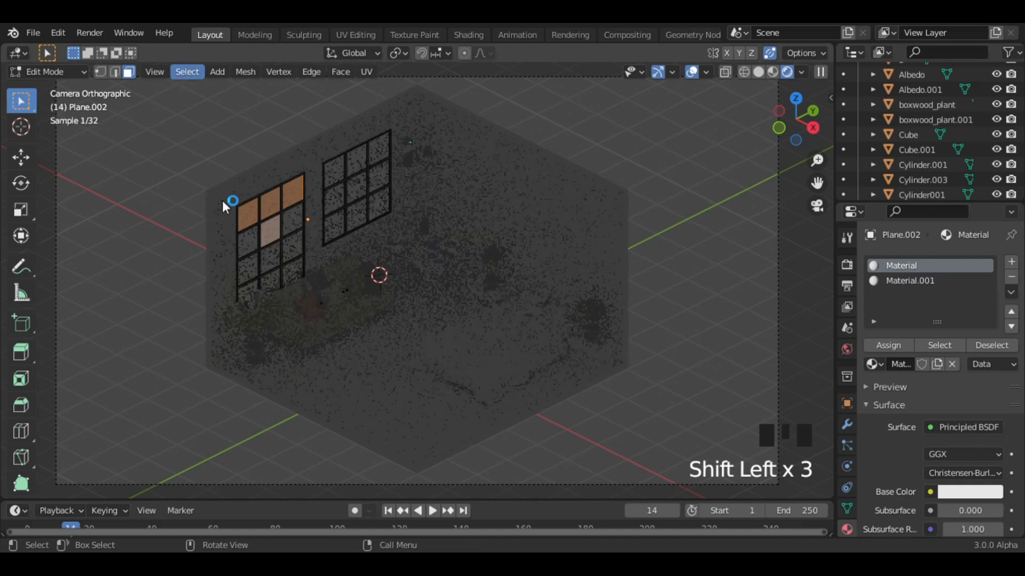
left_click(357, 252)
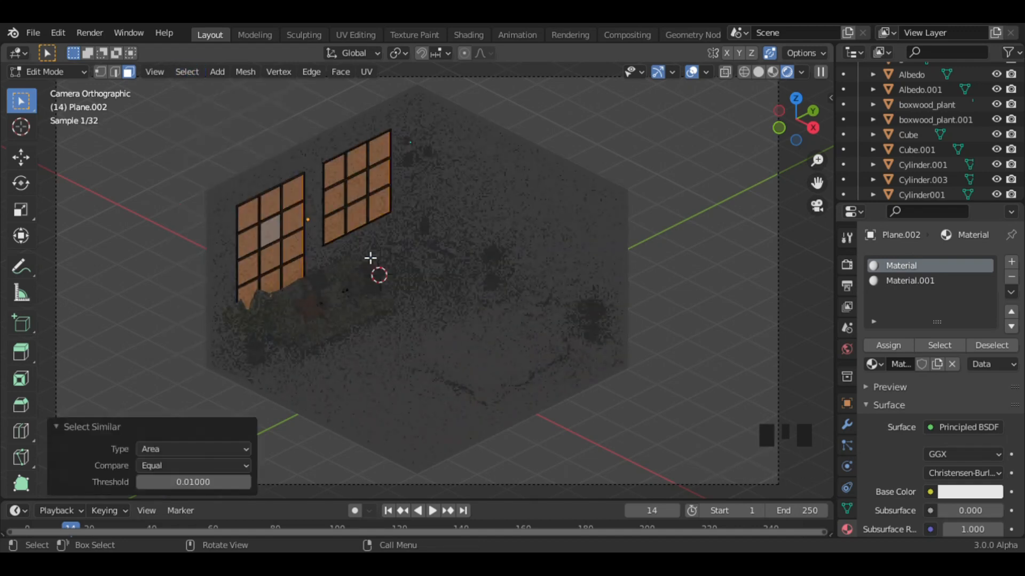
Assign the second material to the selected window panes and rename it LIGHT SOURCE
left_click(901, 283)
left_click(888, 345)
left_click(888, 345)
key("Tab")
double_click(904, 283)
type("LIGHT SOURCE")
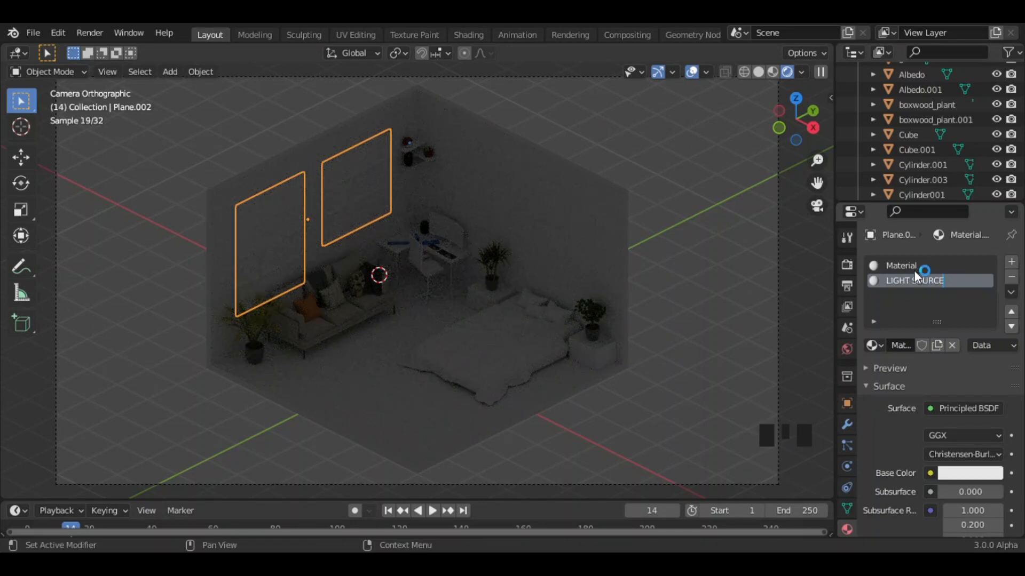
Rename the window plane's first material as Window Frame
left_click(901, 266)
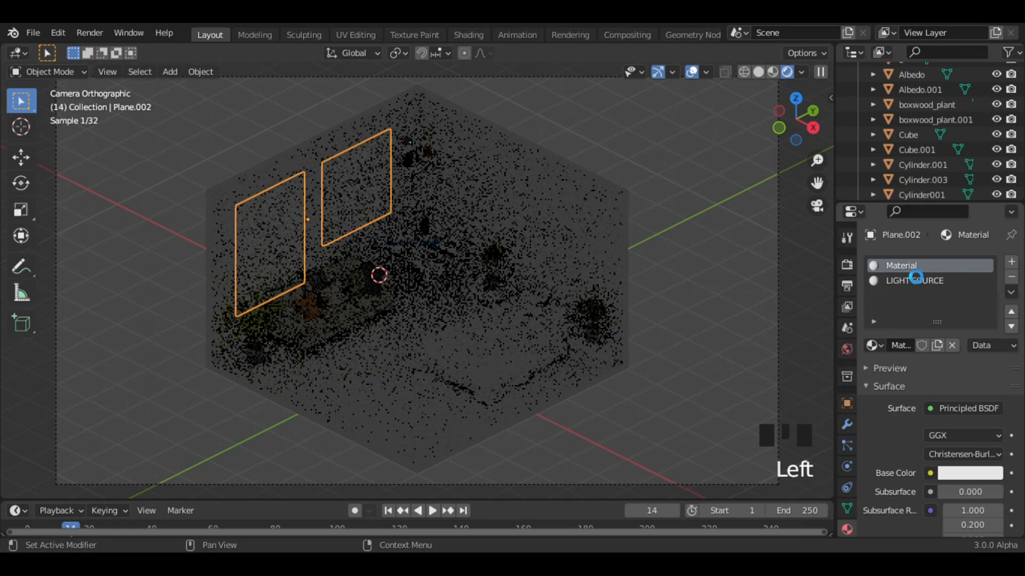
double_click(905, 265)
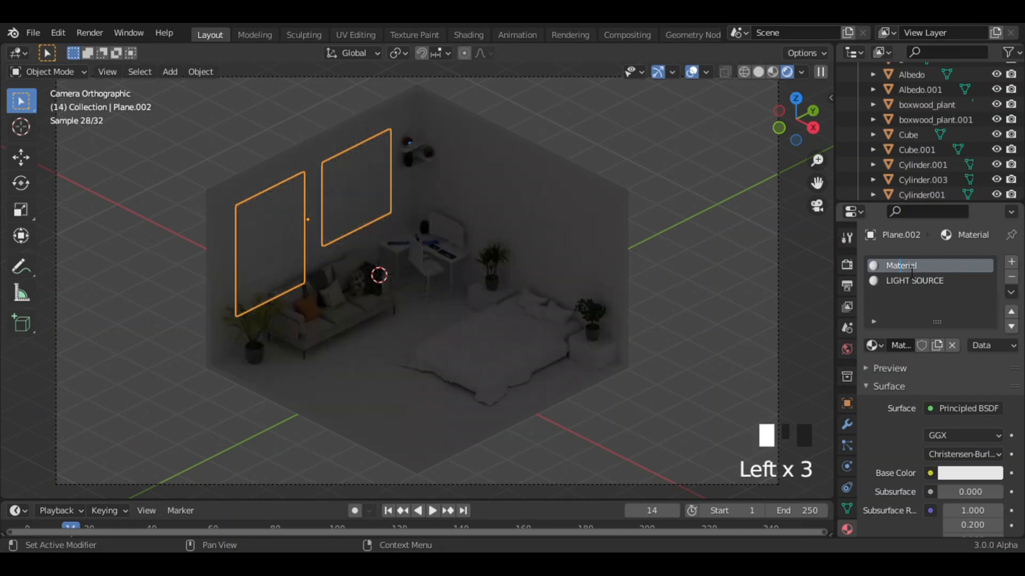
key("BackSpace")
key("BackSpace")
key("BackSpace")
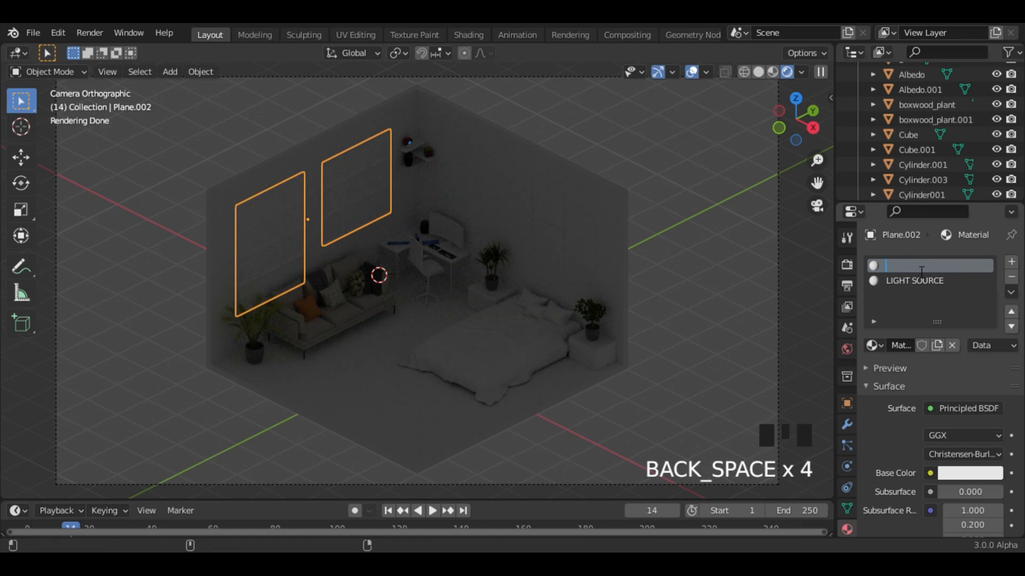
type("WIN")
key("BackSpace")
key("BackSpace")
type("indow Frame")
key("Return")
Change the LIGHT SOURCE material's surface to Emission and set its strength to 15
left_click(914, 277)
scroll(939, 277, "down", 5)
left_click(967, 282)
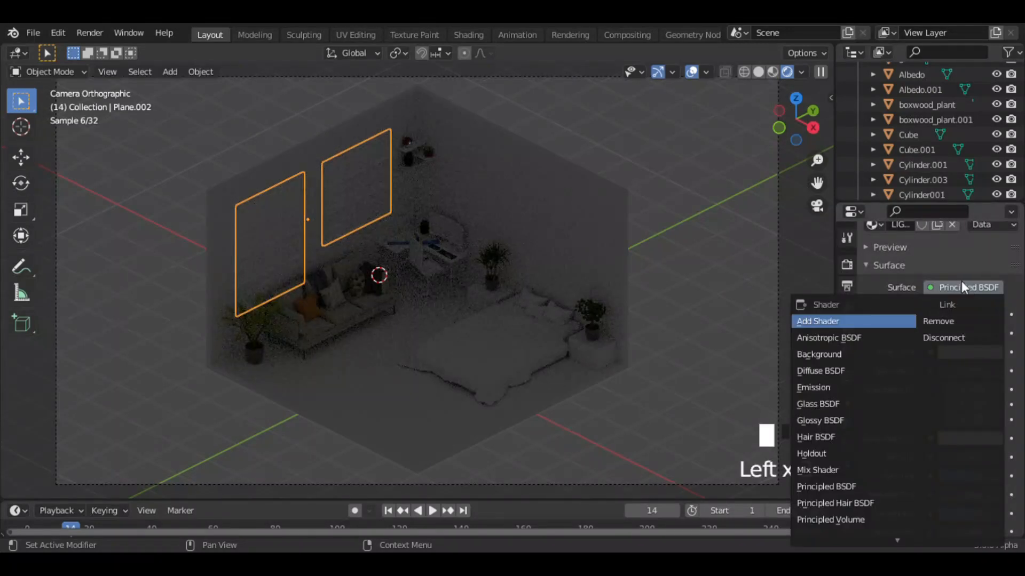
left_click(812, 381)
left_click(968, 389)
key("Left")
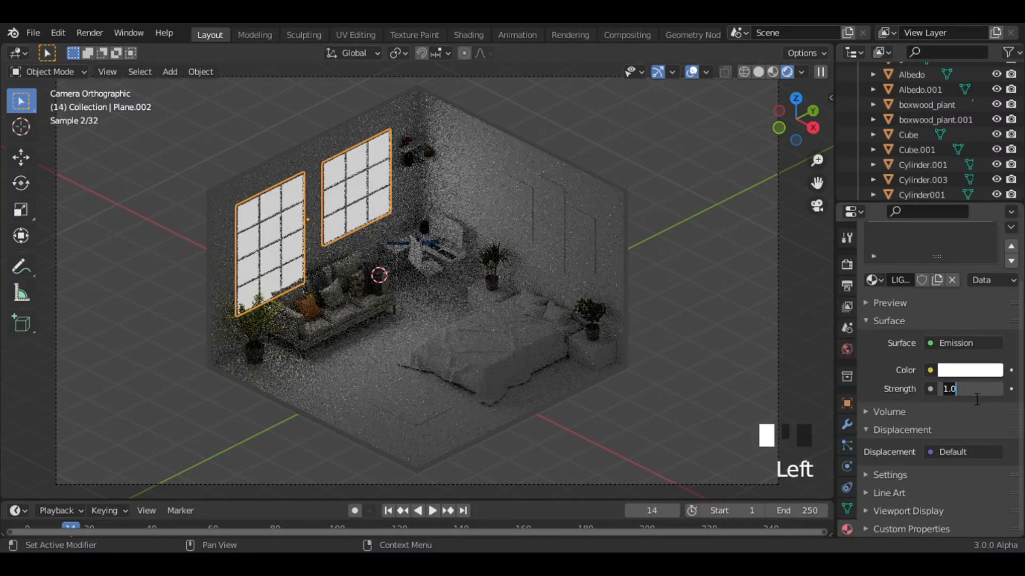
key("Return")
left_click(971, 393)
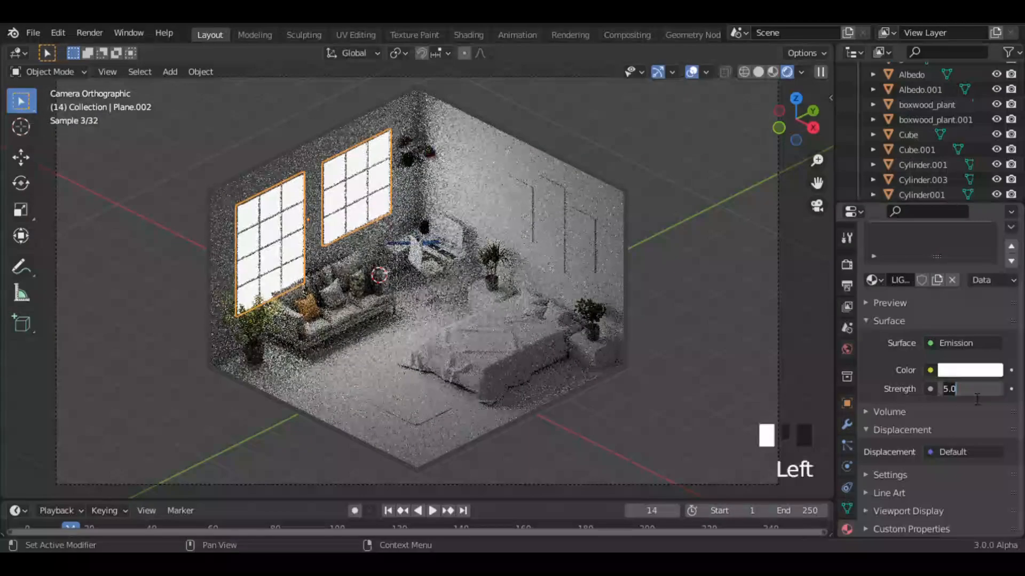
key("BackSpace")
type("15")
key("Return")
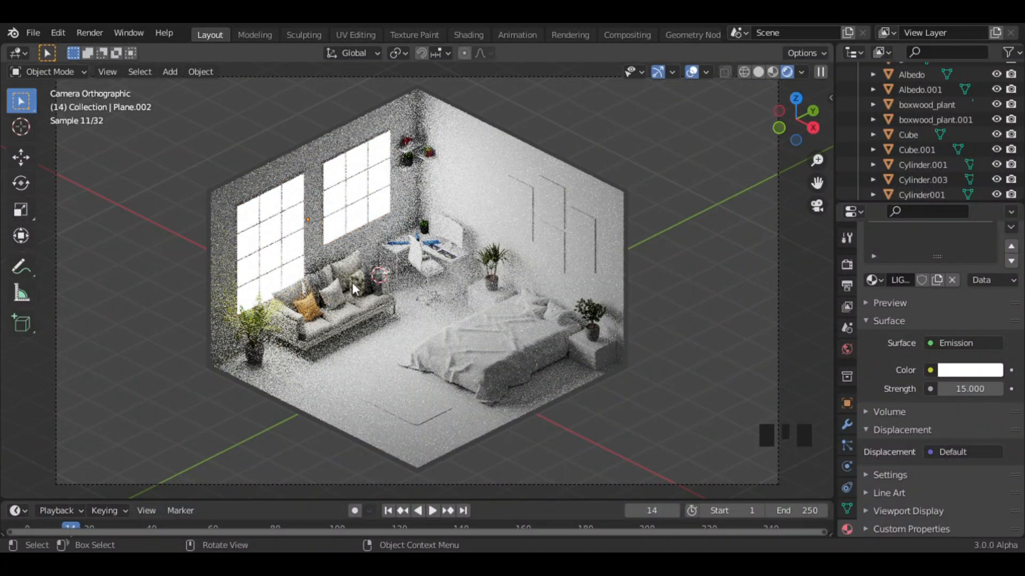
Select the room's wall and floor object and switch the viewport shading to material preview
left_click(604, 279)
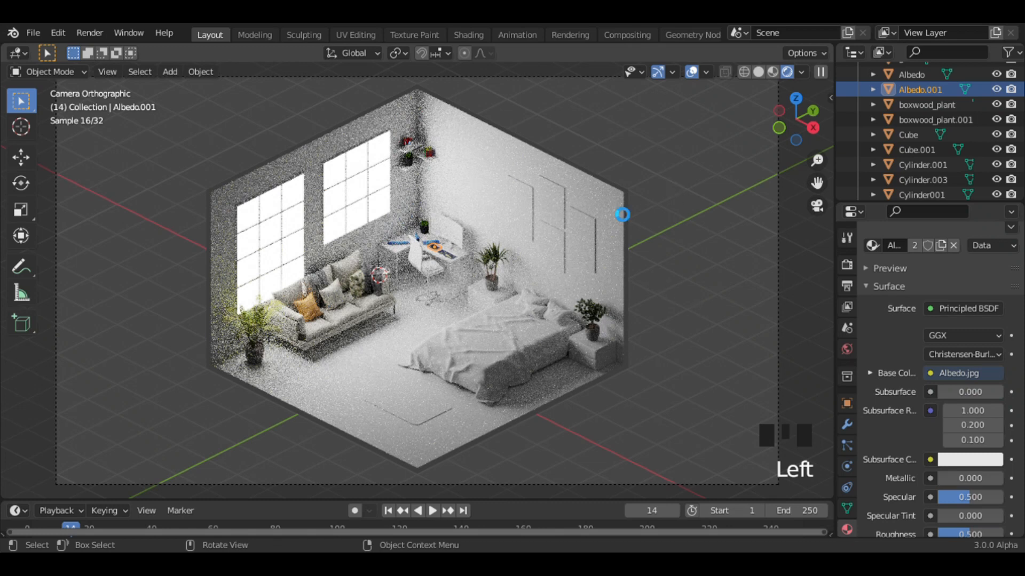
double_click(610, 203)
left_click(722, 140)
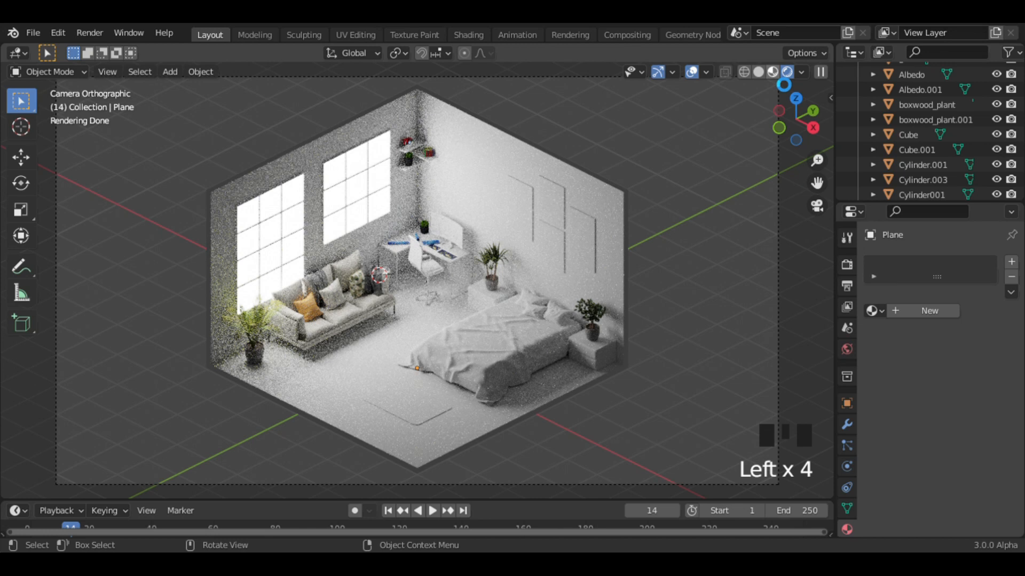
left_click(772, 73)
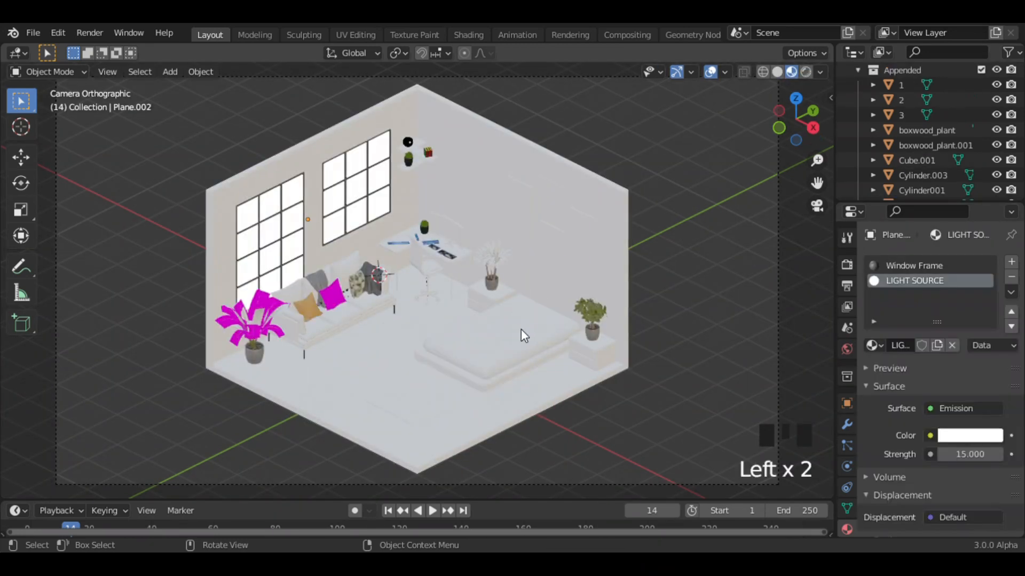
Reveal the hidden bed blanket and temporarily hide the Appended collection in the viewport
key("alt+h")
left_click(505, 344)
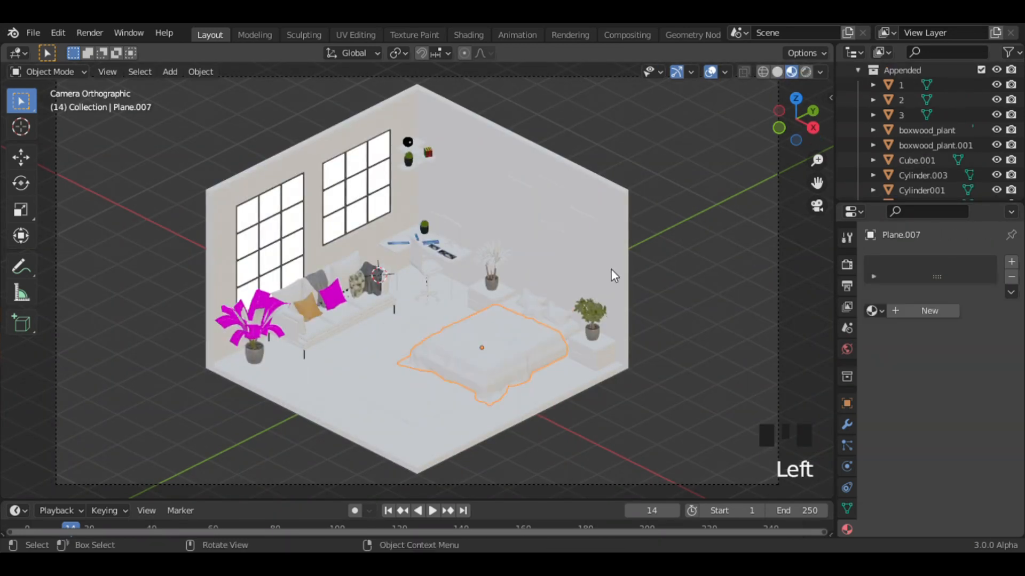
key("ctrl+z")
left_click(681, 271)
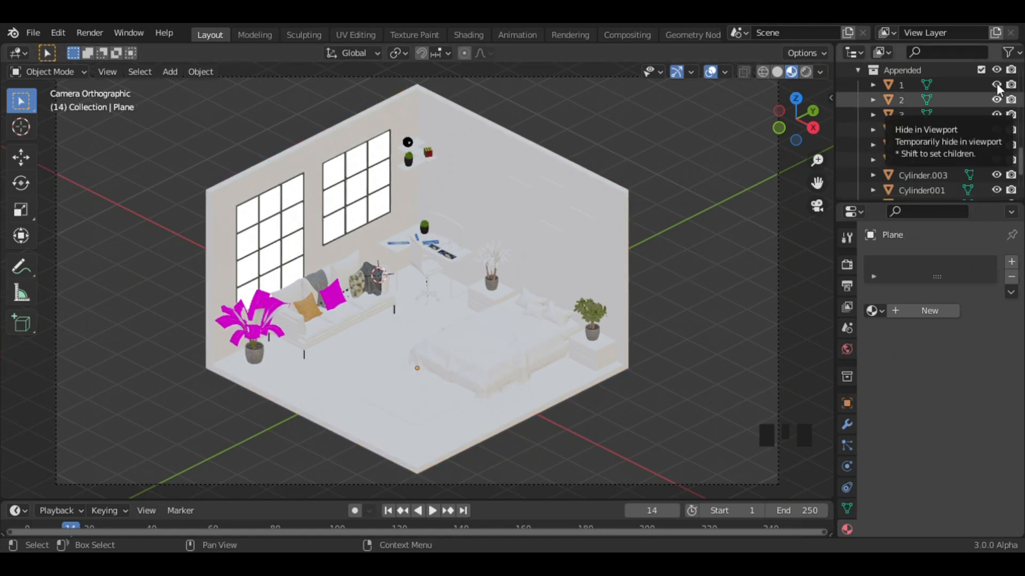
left_click(995, 69)
Select the window plane and adjust the base color of its Window Frame material
middle_click_drag(694, 234, 357, 206)
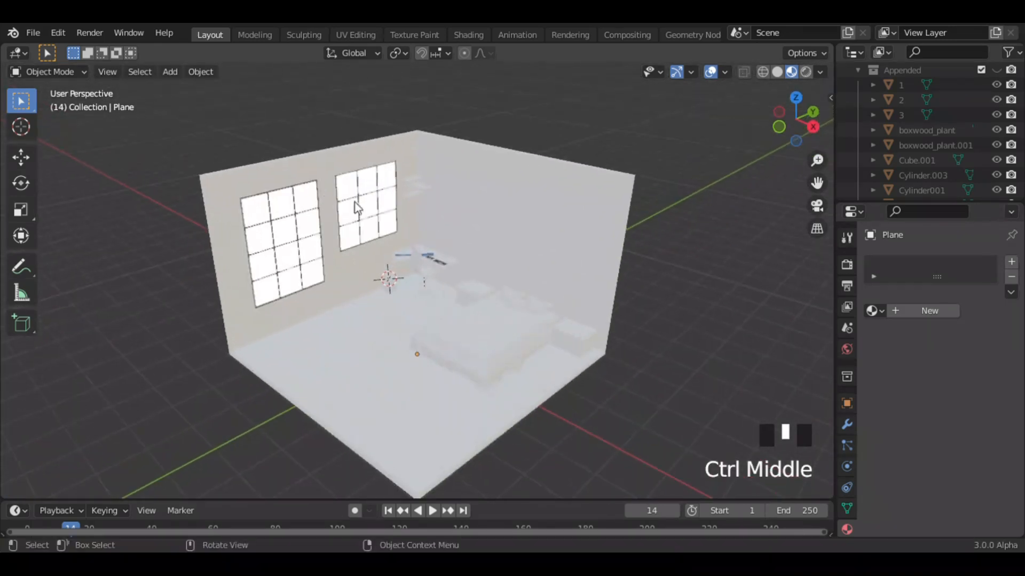
left_click(357, 206)
left_click(927, 278)
left_click(923, 277)
left_click(903, 268)
left_click(971, 473)
left_click(991, 346)
Create a new material named Chair on the desk chair's seat and backrest
left_click(308, 353)
middle_click_drag(687, 320, 686, 167)
left_click(415, 235)
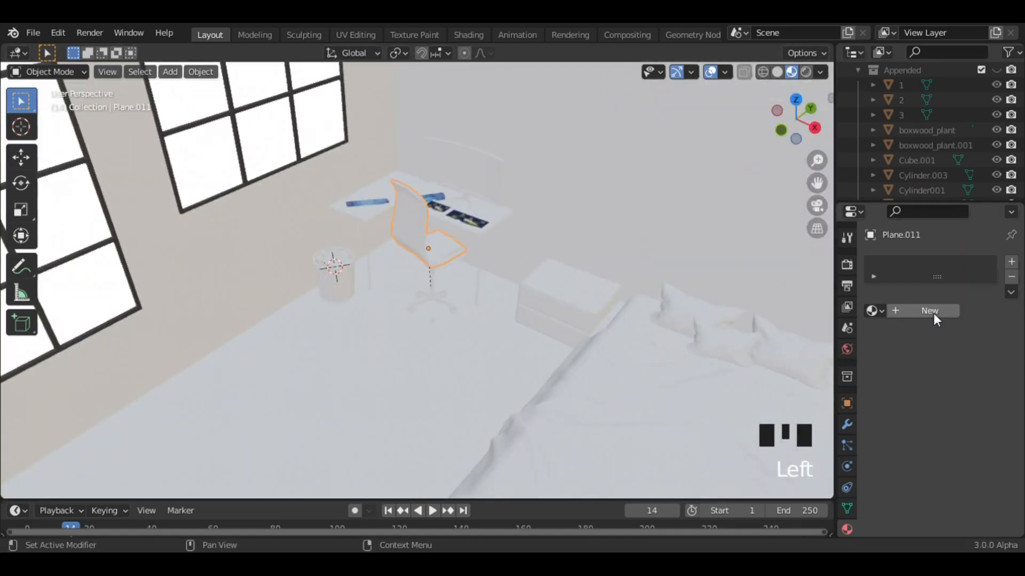
left_click(933, 311)
triple_click(904, 266)
key("Return")
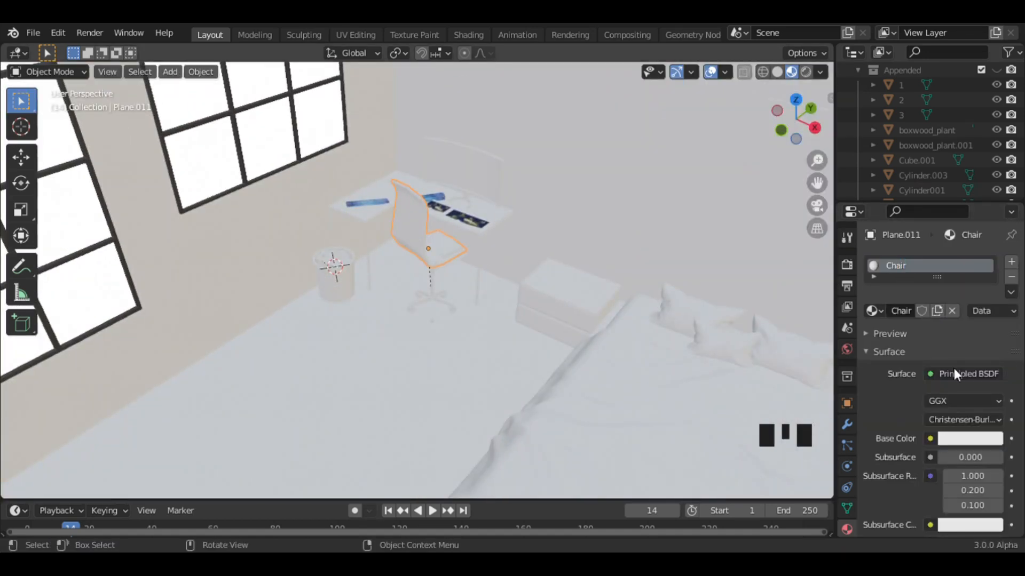
Give the Chair material a near-black base color and set its roughness to 0.25
left_click(969, 438)
left_click_drag(992, 320, 991, 308)
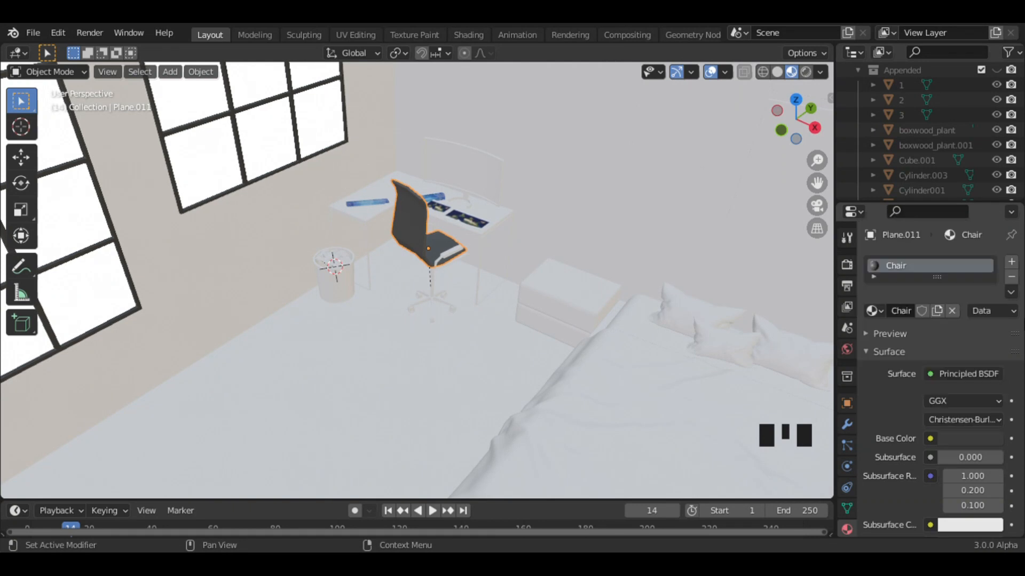
scroll(983, 435, "down", 4)
left_click(971, 418)
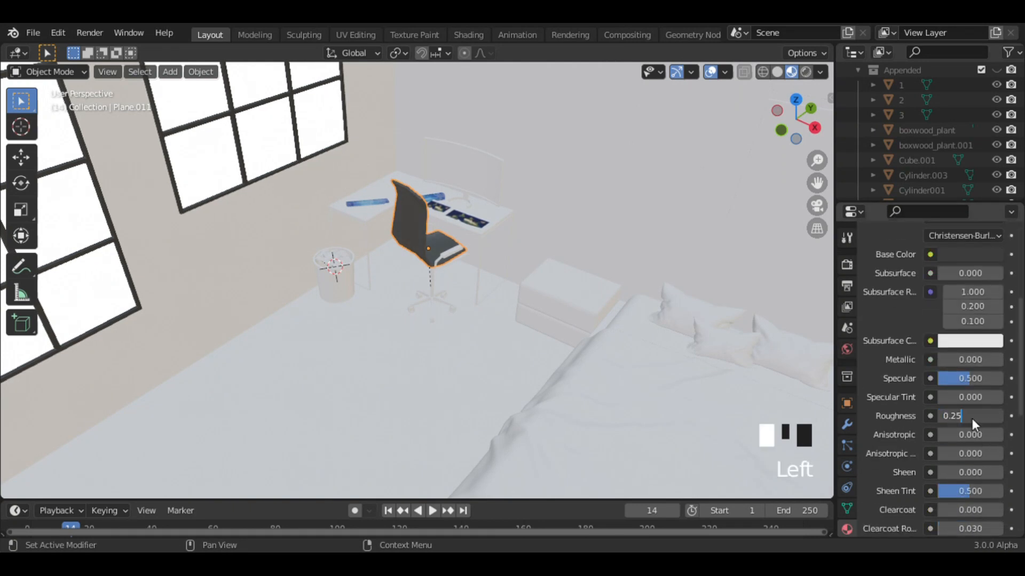
Create a material named Light Metallic on the chair's armrests and raise its metallic value
left_click(457, 255)
left_click(947, 310)
left_click(911, 276)
type("Light Metallic")
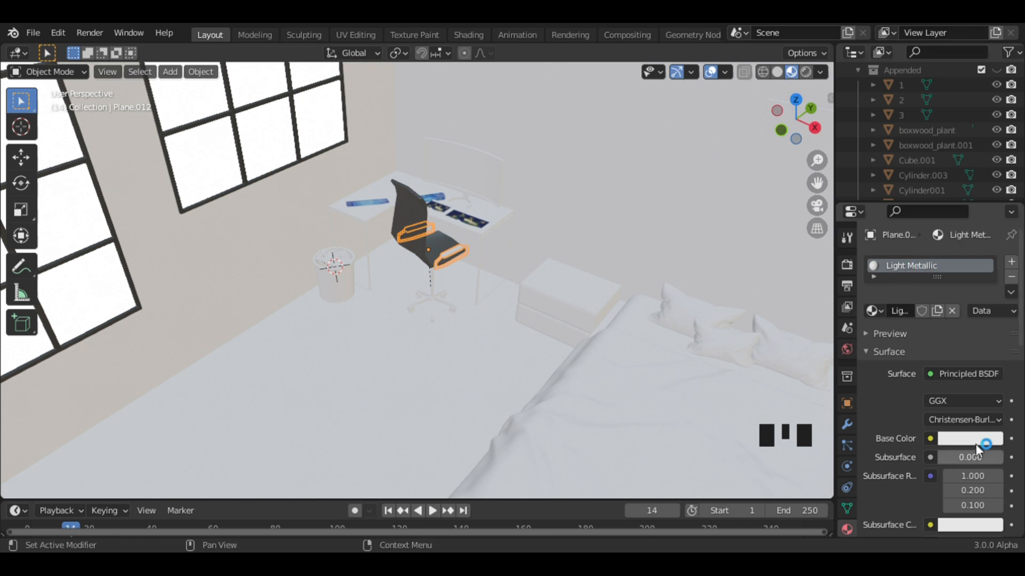
left_click_drag(1020, 320, 1021, 353)
left_click_drag(976, 456, 1009, 456)
left_click_drag(1022, 353, 1020, 294)
left_click(966, 420)
Add a second material slot to the armrests and fill it with the existing Chair material
left_click(1012, 262)
middle_click_drag(596, 177, 597, 160, "ctrl")
left_click(877, 346)
scroll(885, 352, "down", 20)
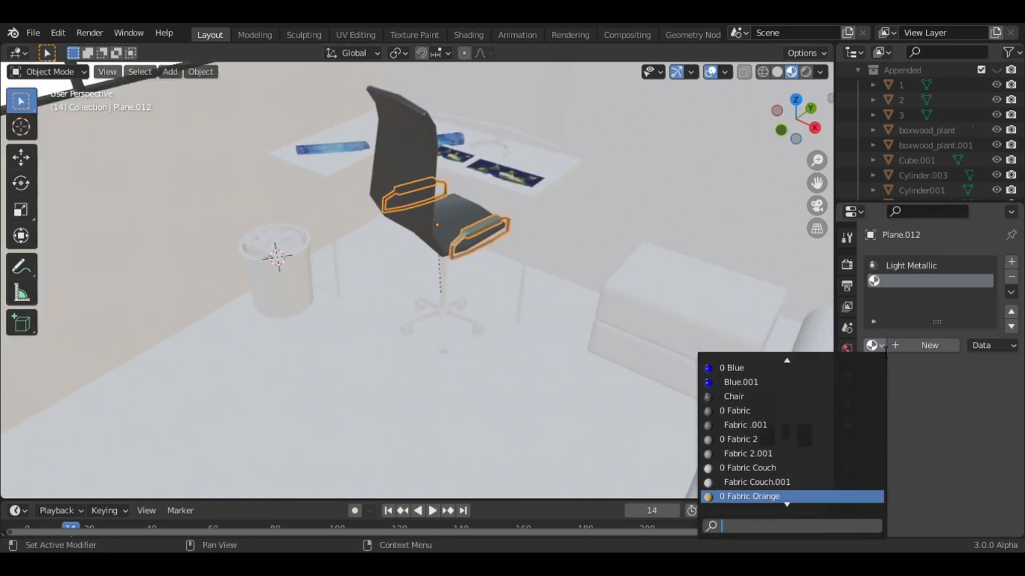
scroll(885, 353, "up", 20)
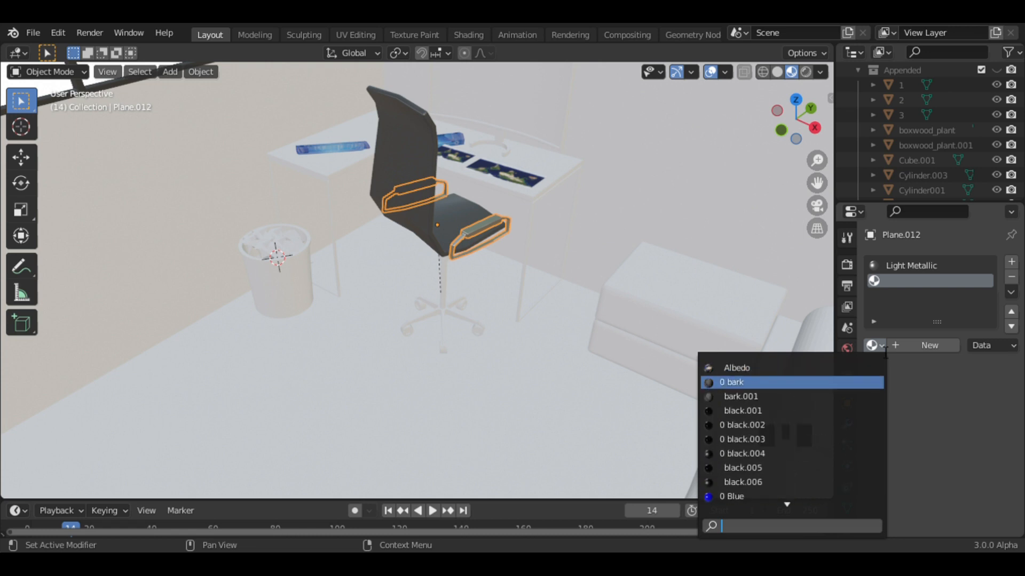
key("Return")
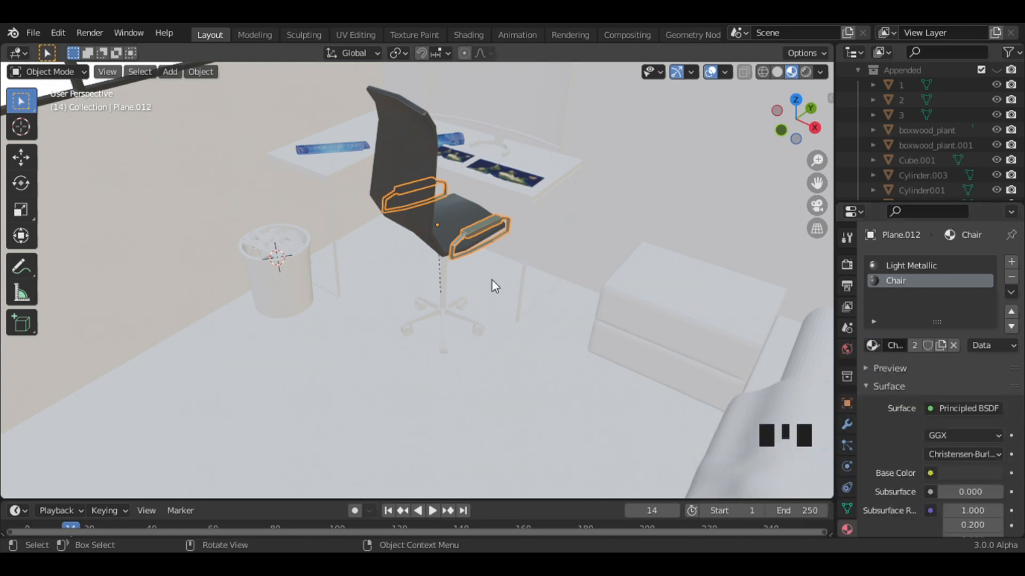
Select the pad faces on both armrests, grow the selection to cover the whole pads, and assign the Chair material to them
key("Tab")
left_click(492, 232, "alt")
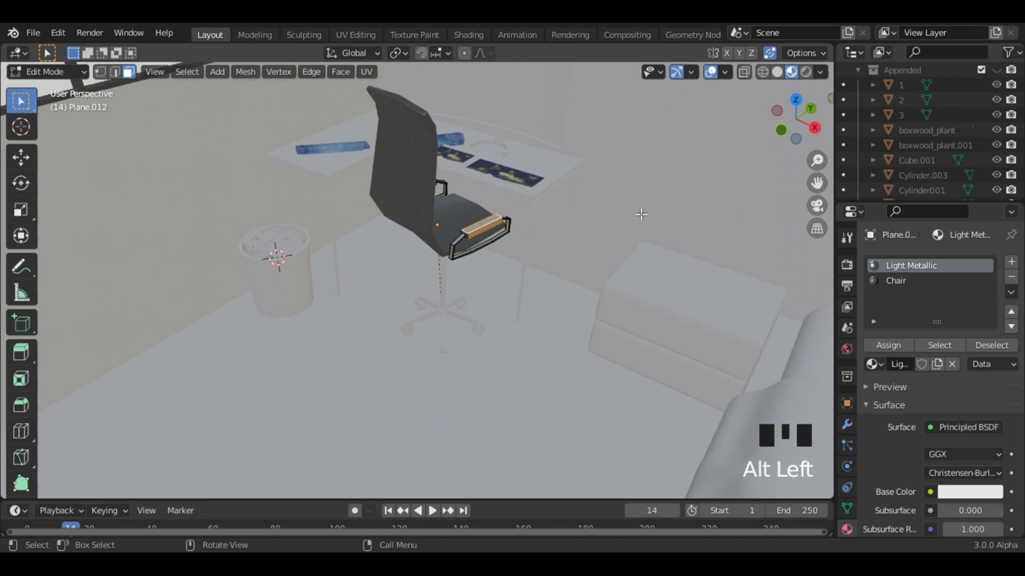
middle_click_drag(555, 229, 514, 253)
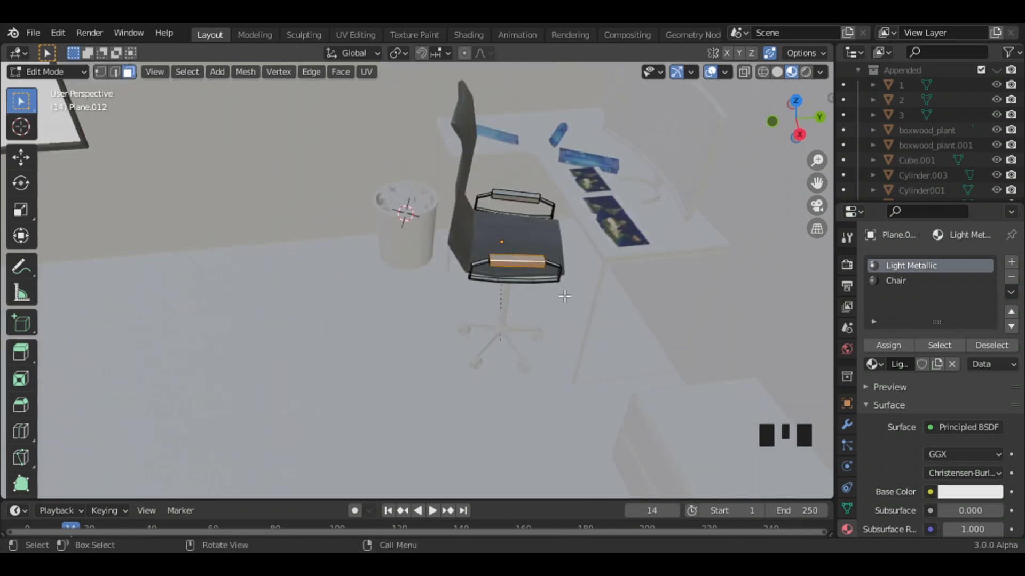
left_click(526, 200, "alt+shift")
left_click(186, 72)
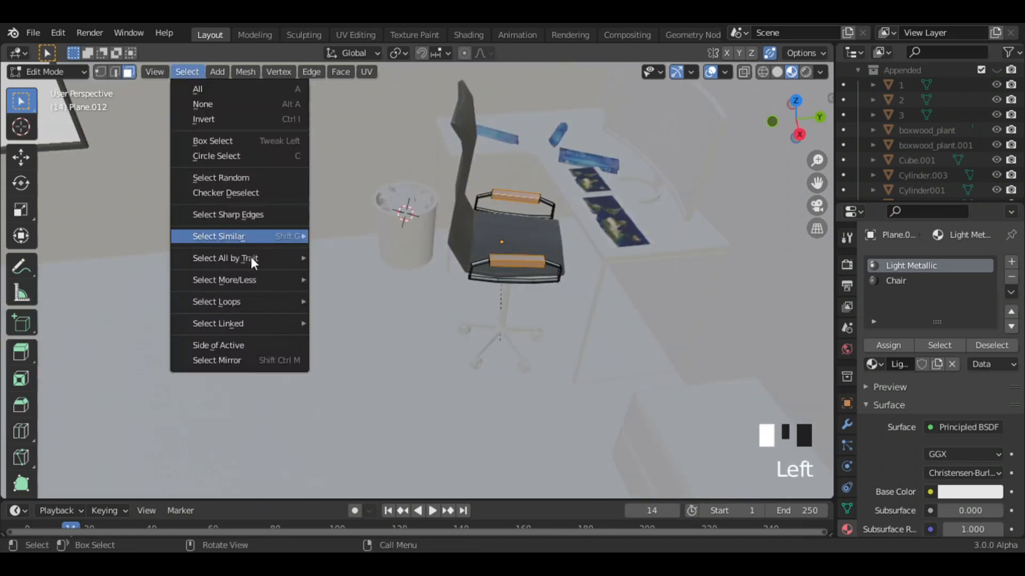
mouse_move(251, 278)
left_click(326, 280)
middle_click_drag(579, 270, 503, 240)
key("shift+r")
left_click(899, 280)
left_click(896, 344)
key("Tab")
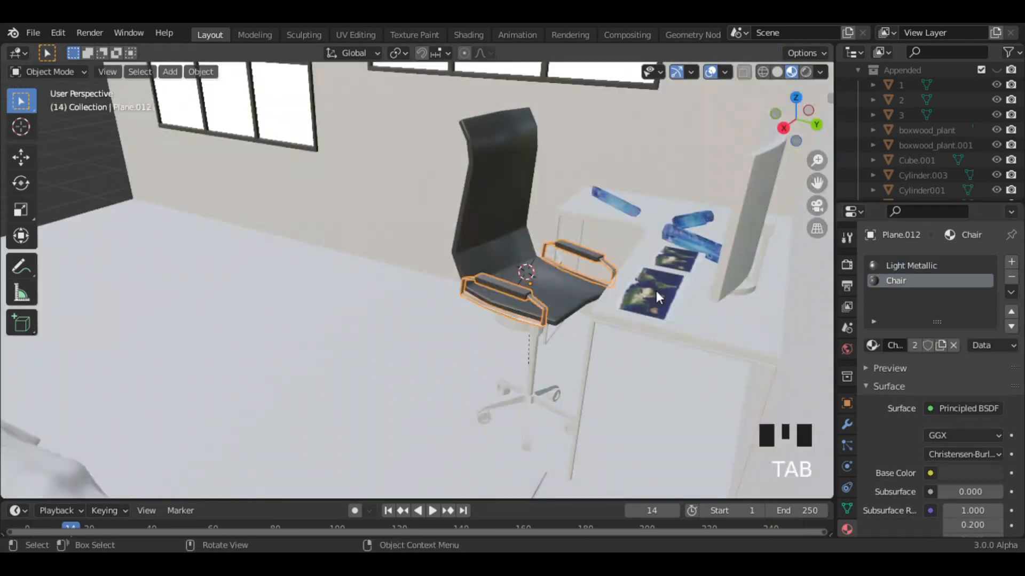
Link the armrests' materials to the chair's central column and star base
middle_click_drag(655, 289, 778, 276)
left_click(472, 283)
left_click(490, 274)
left_click(489, 273, "shift")
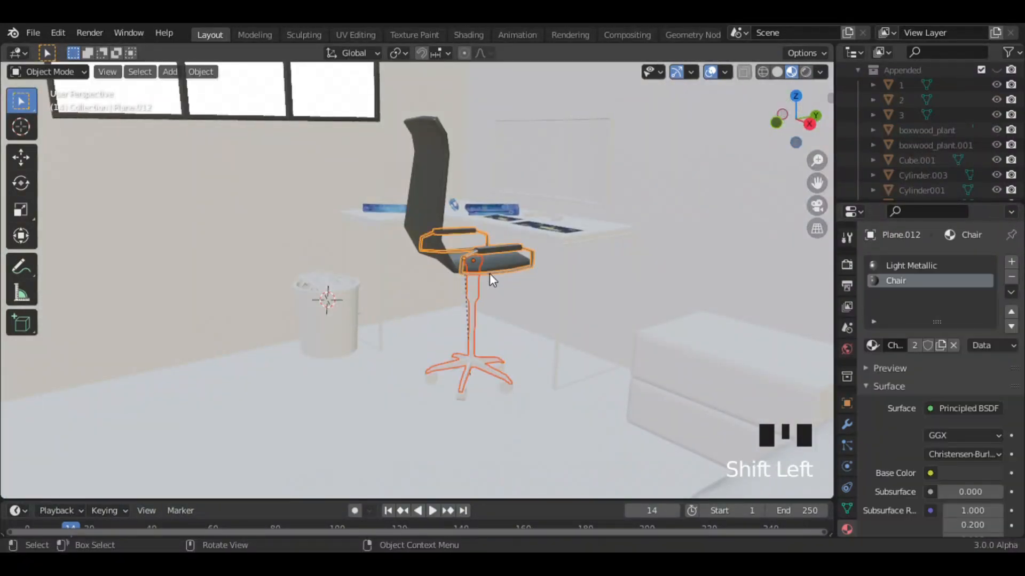
key("ctrl+l")
key("ctrl+l")
left_click(506, 315)
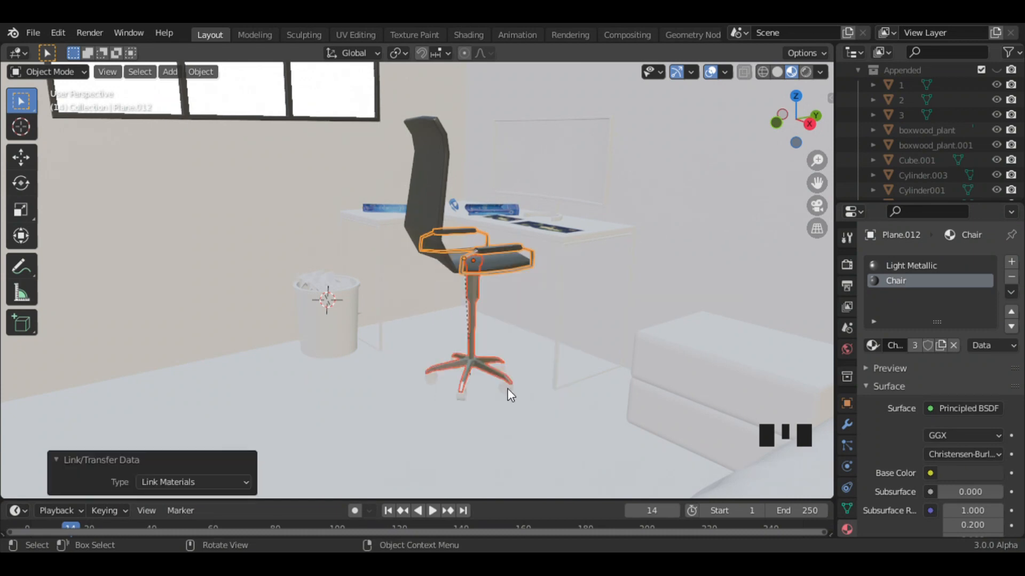
Link the seat's Chair material to the chair's wheels
left_click(489, 299)
left_click(438, 245, "shift")
key("ctrl+l")
left_click(396, 245)
left_click(671, 256)
Shade the chair's central column and star base smooth and enable Auto Smooth on them
middle_click_drag(670, 256, 482, 295)
left_click(483, 295)
left_click(853, 422)
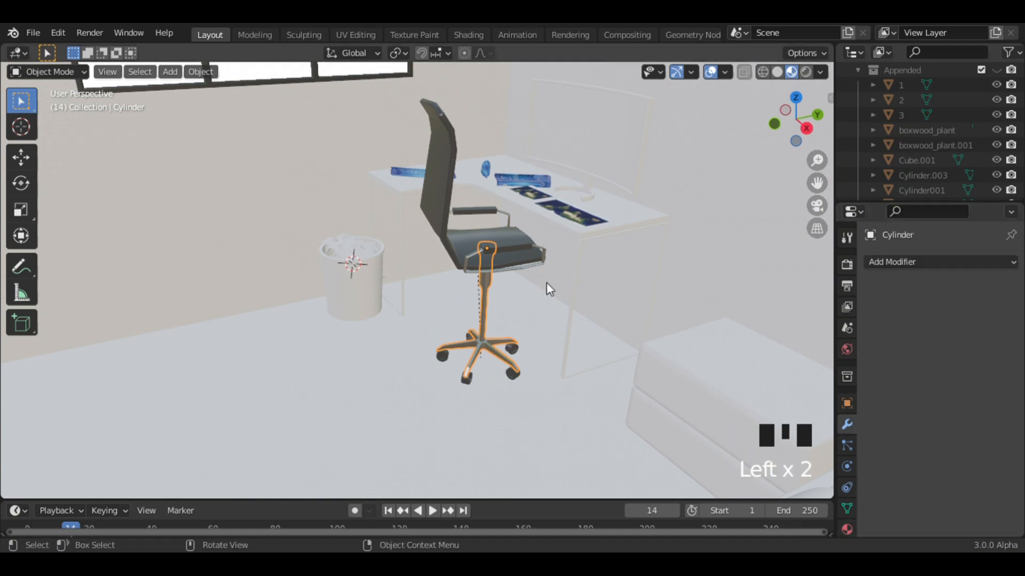
right_click(436, 269)
left_click(846, 445)
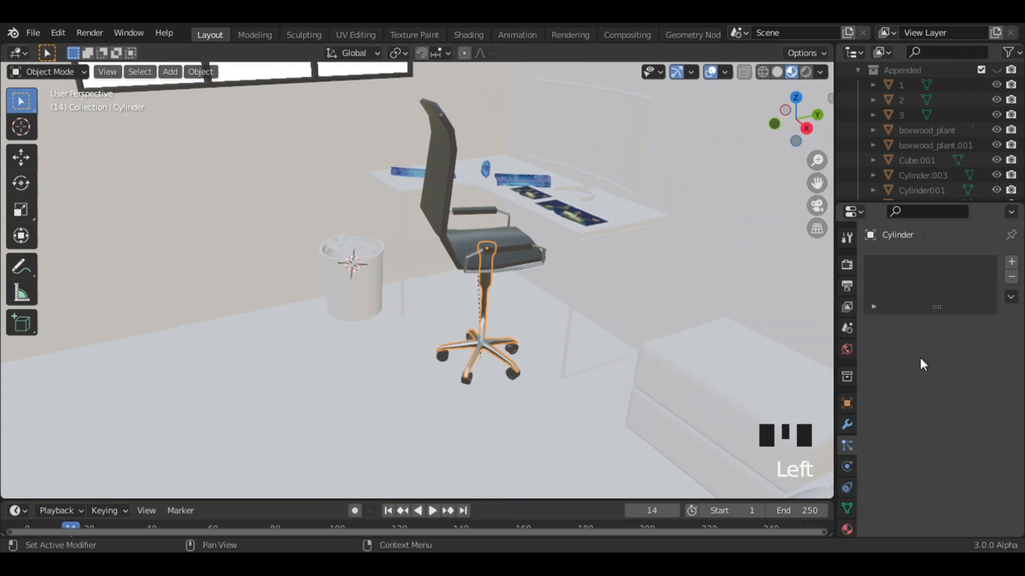
left_click(847, 509)
left_click(927, 472)
left_click(608, 368)
Return to the camera view, select the room shell, and give it a new material named Wall
middle_click_drag(607, 368, 627, 306)
middle_click_drag(604, 226, 624, 227, "shift")
left_click(816, 206)
left_click(576, 227)
left_click(611, 203)
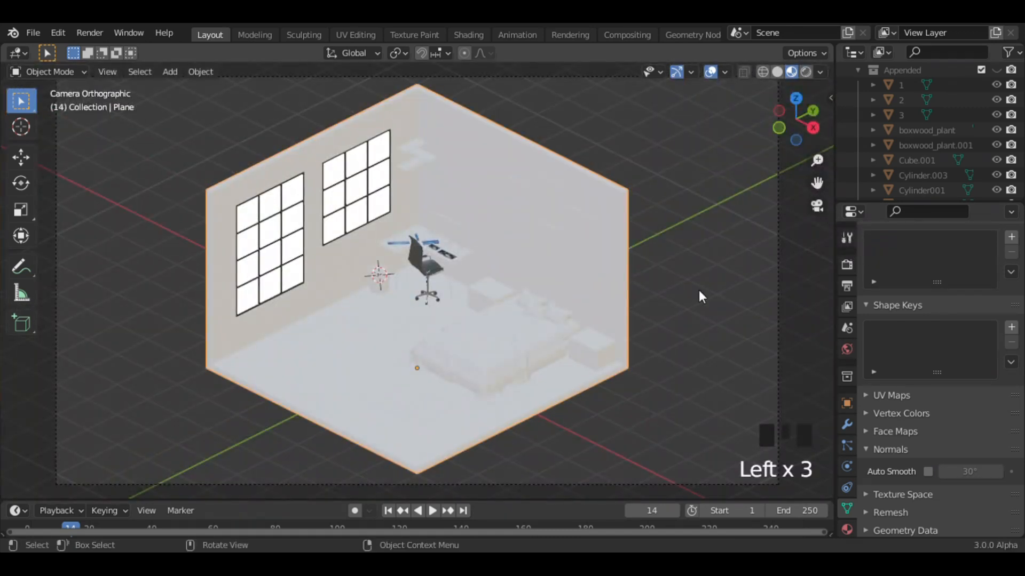
key("Tab")
left_click(847, 529)
left_click(1011, 262)
left_click(911, 307)
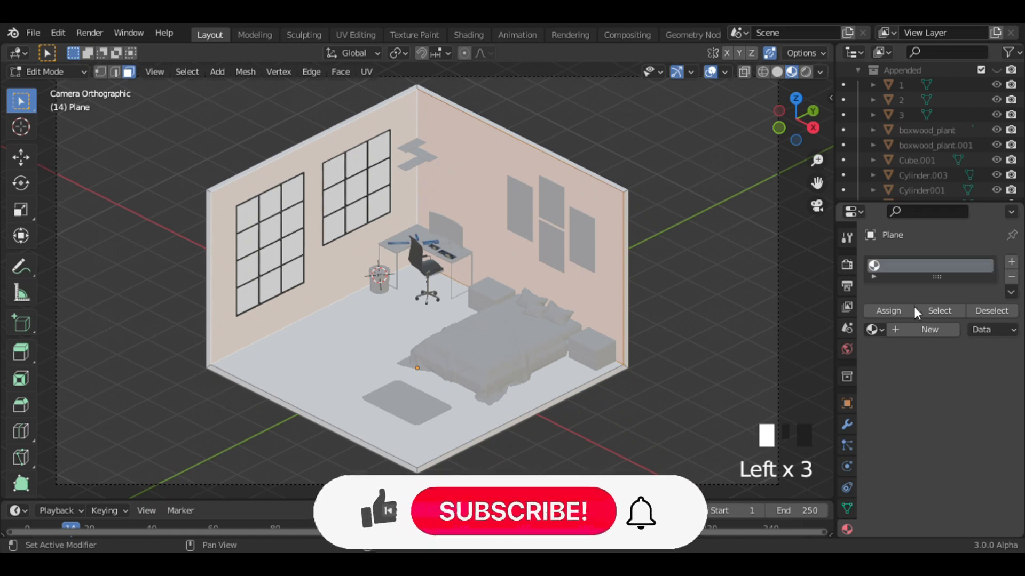
left_click(902, 310)
key("Tab")
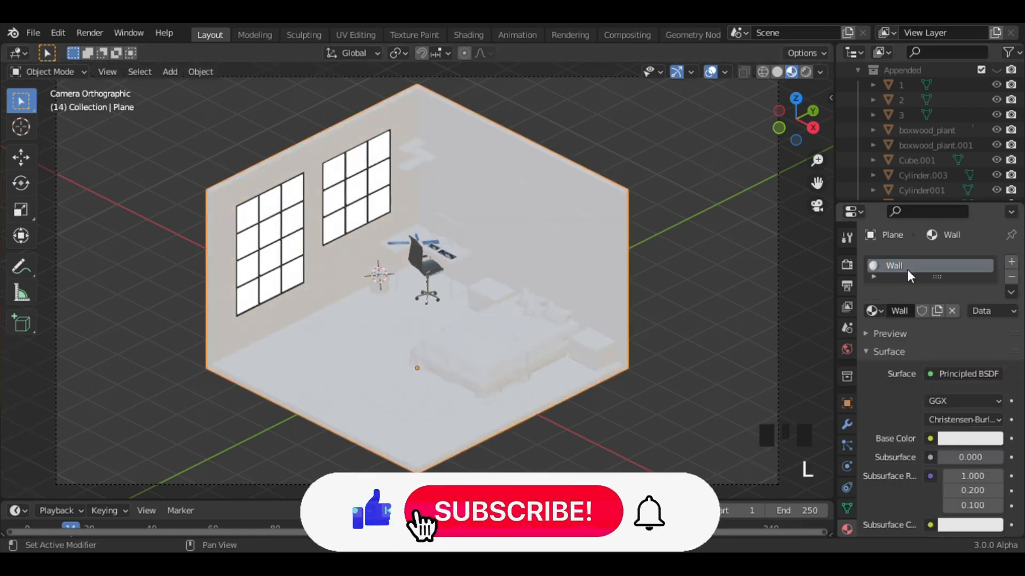
Add a second material slot to the room shell with a new material named Floor
left_click(1010, 262)
left_click(931, 344)
double_click(909, 281)
type("Floor")
key("Return")
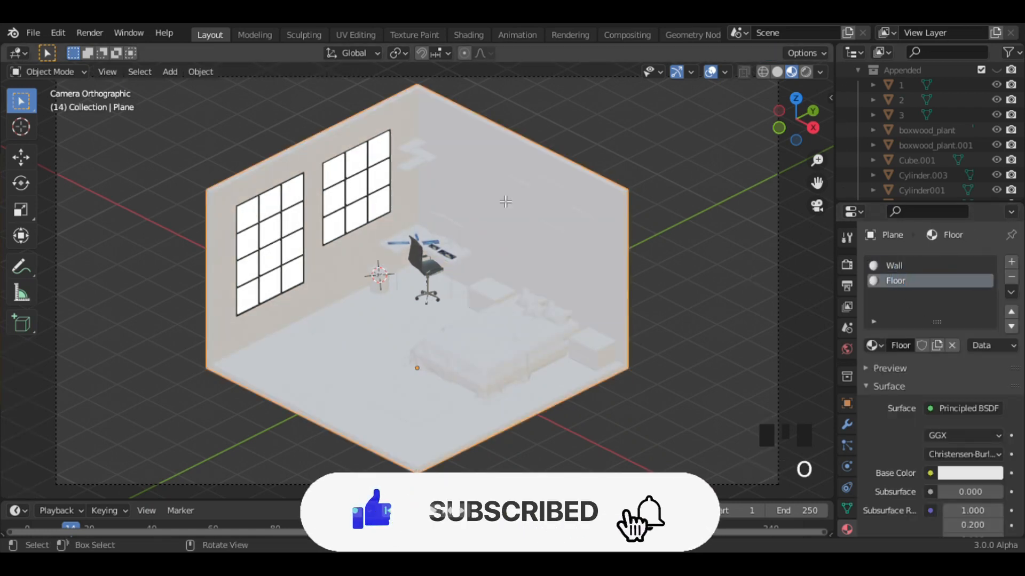
Assign the Floor material to the room's floor face and check which faces the Wall and Floor slots cover
key("Tab")
left_click(888, 345)
left_click(895, 283)
left_click(895, 266)
left_click(887, 345)
left_click(983, 347)
left_click(939, 345)
left_click(696, 310)
left_click(891, 281)
left_click(929, 345)
left_click(892, 265)
left_click(892, 281)
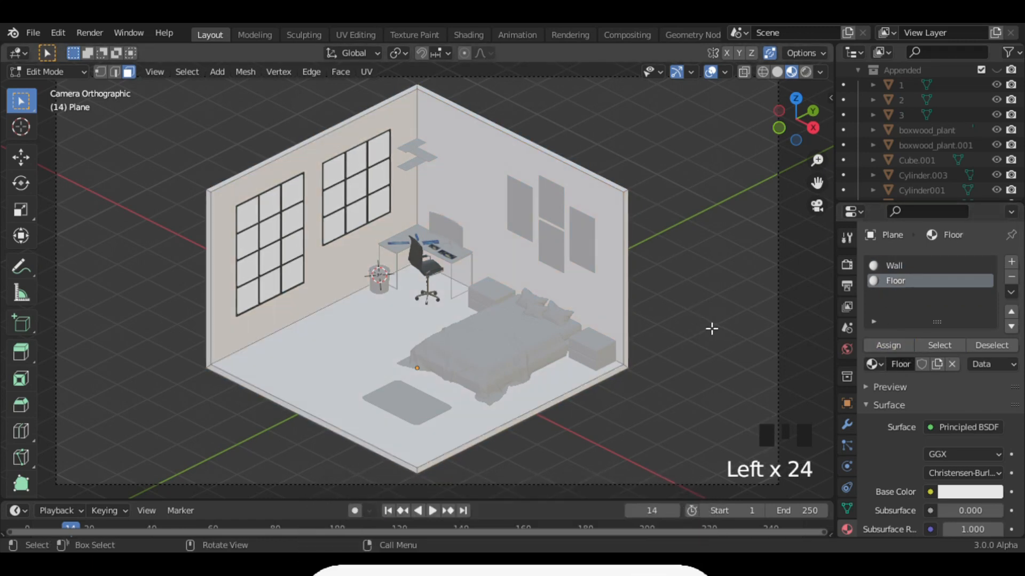
left_click(894, 266)
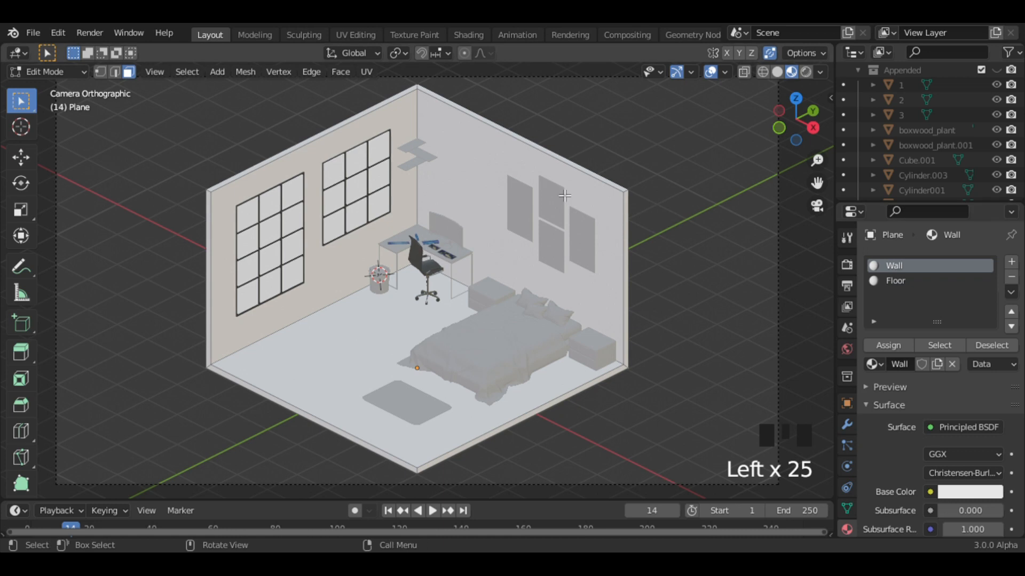
key("Tab")
key("Tab")
left_click(656, 265)
Add a third material slot to the room shell with a new material named B
left_click(1011, 261)
left_click(929, 364)
left_click(899, 297)
type("B")
key("Return")
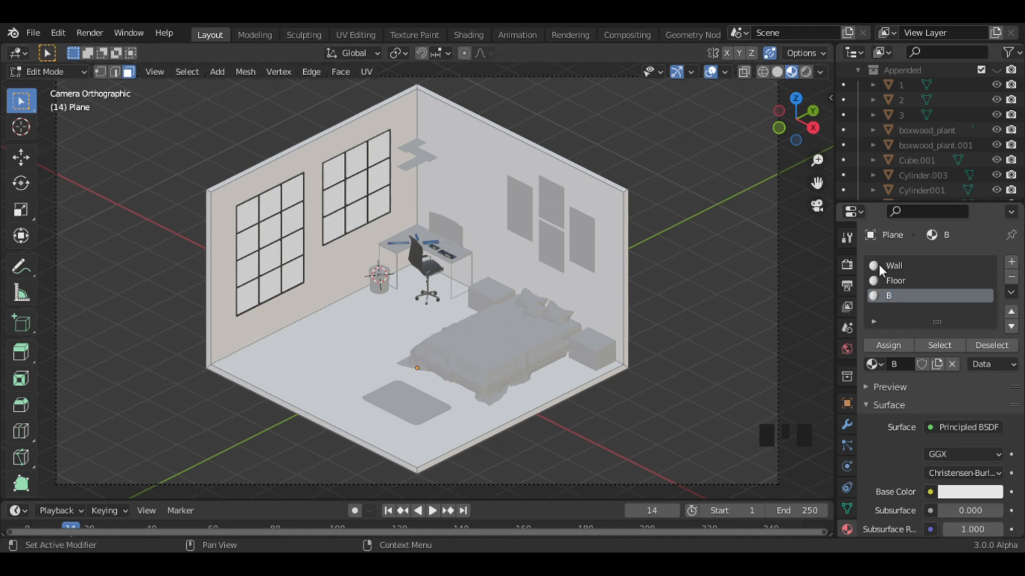
Select the two inner walls and the floor, invert the selection, and assign material B to the remaining faces
left_click(880, 267)
key("Tab")
key("Tab")
left_click(943, 344)
left_click(902, 282)
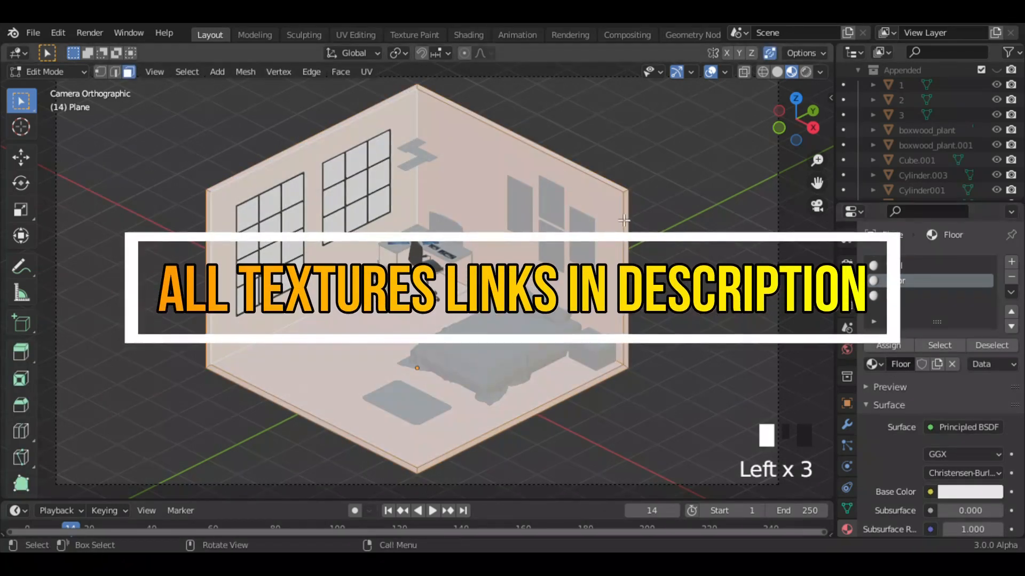
left_click(696, 213)
left_click(576, 160)
left_click(299, 155, "shift")
left_click(320, 373, "shift")
left_click(187, 72)
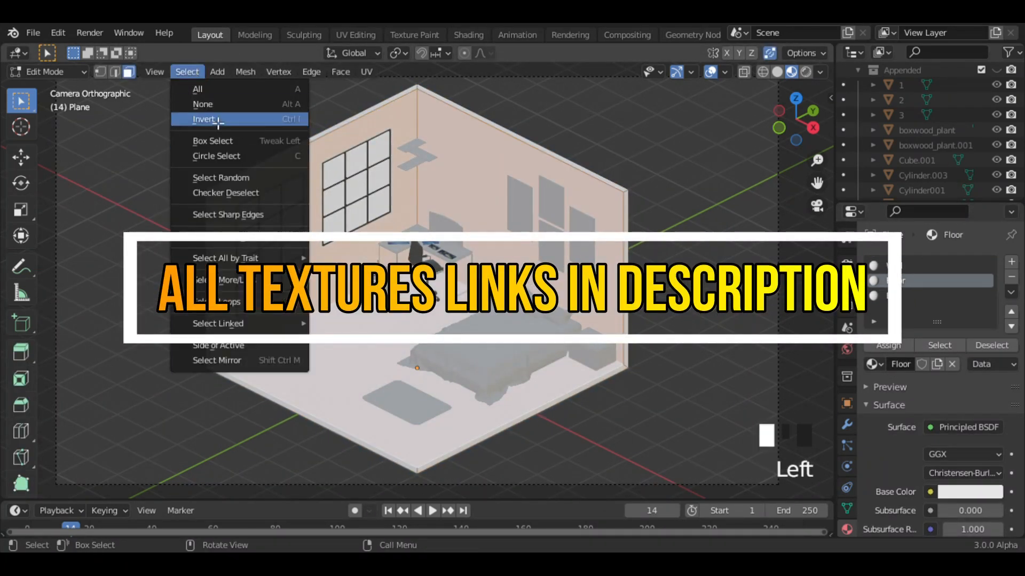
left_click(215, 121)
left_click(902, 296)
left_click(887, 345)
key("Tab")
left_click(710, 288)
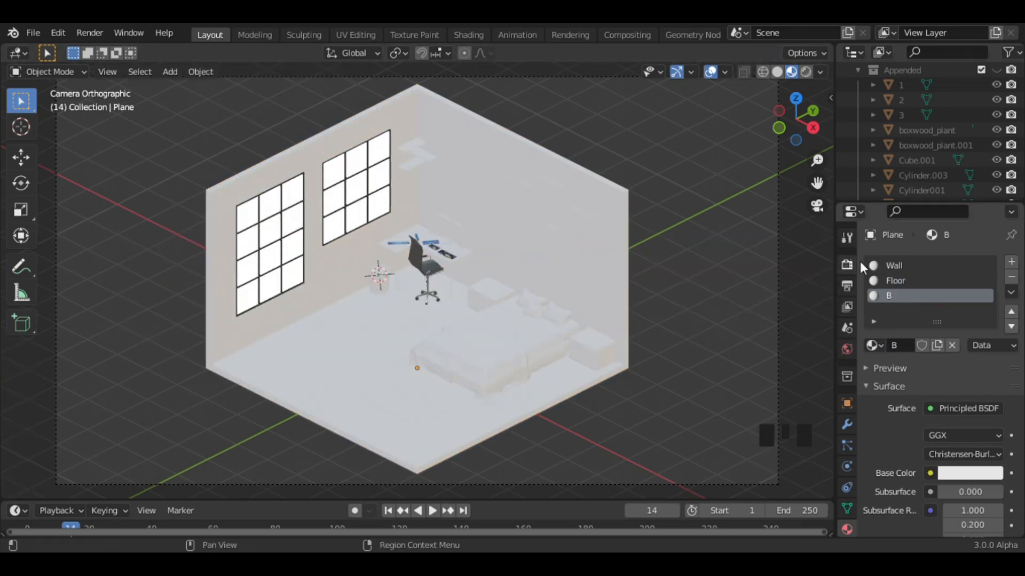
Enlarge the timeline area below the viewport and turn it into a Shader Editor
left_click_drag(22, 500, 21, 385)
left_click(16, 391)
left_click(55, 342)
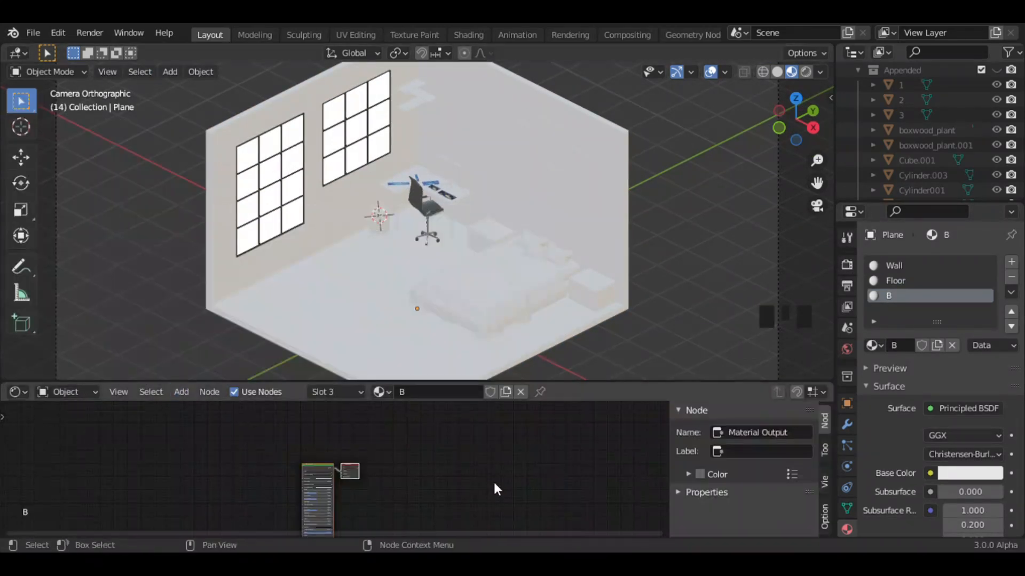
Load all five WoodFloor041_2K texture maps into the Floor material with Principled Texture Setup
left_click(894, 265)
left_click(886, 283)
left_click(434, 429)
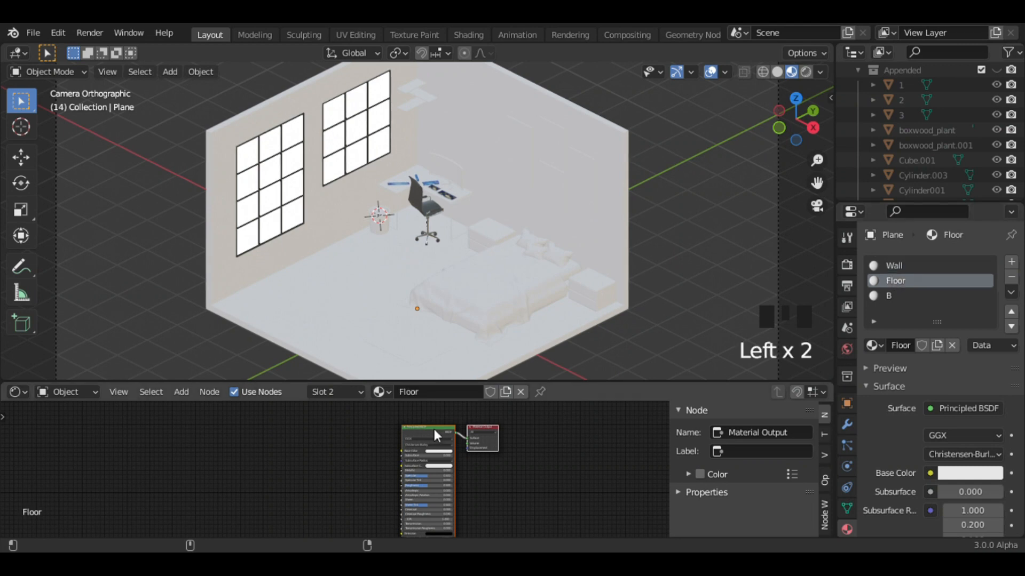
key("ctrl+shift+t")
scroll(456, 316, "down", 3)
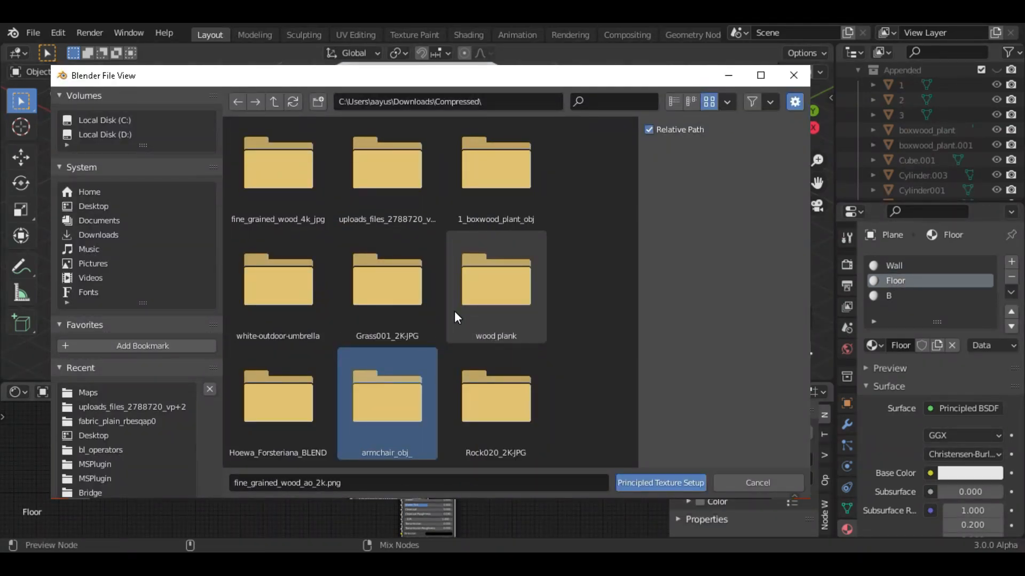
key("Down")
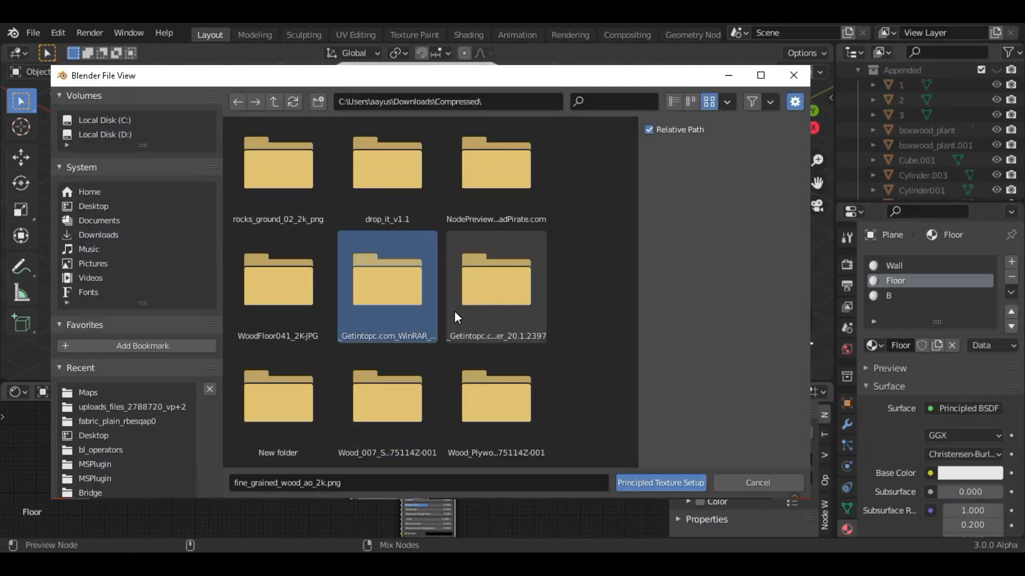
key("Left")
key("Return")
left_click_drag(542, 360, 303, 191)
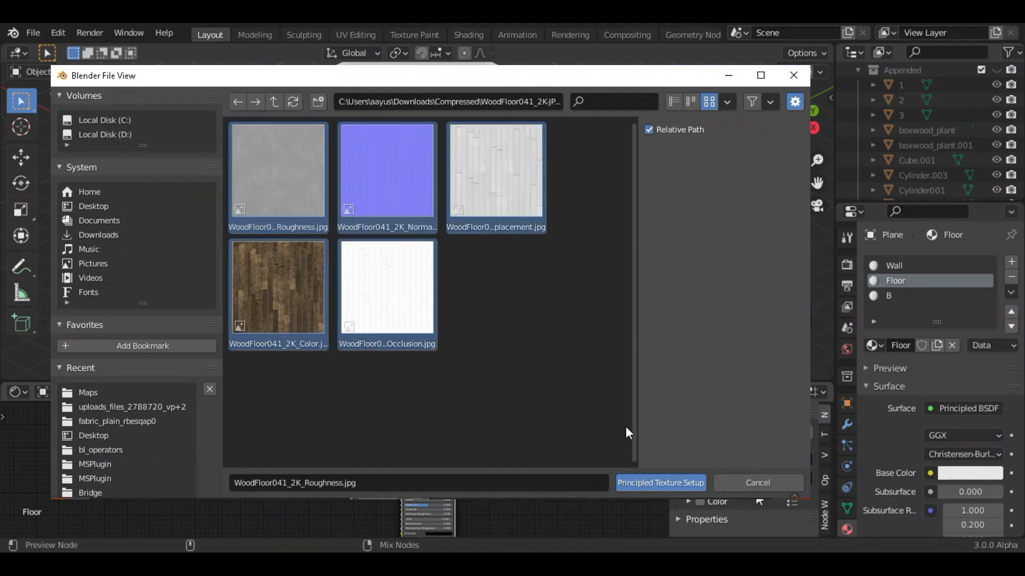
left_click(660, 482)
left_click(667, 328)
Set the Wall material's base color to a warm beige
left_click(897, 266)
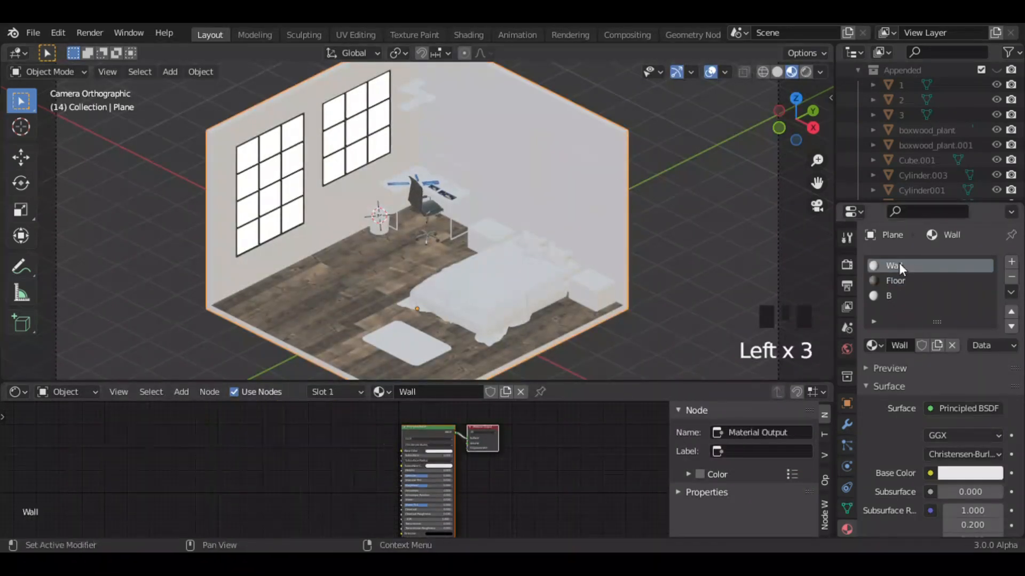
left_click(438, 451)
left_click(969, 474)
left_click_drag(918, 318, 912, 324)
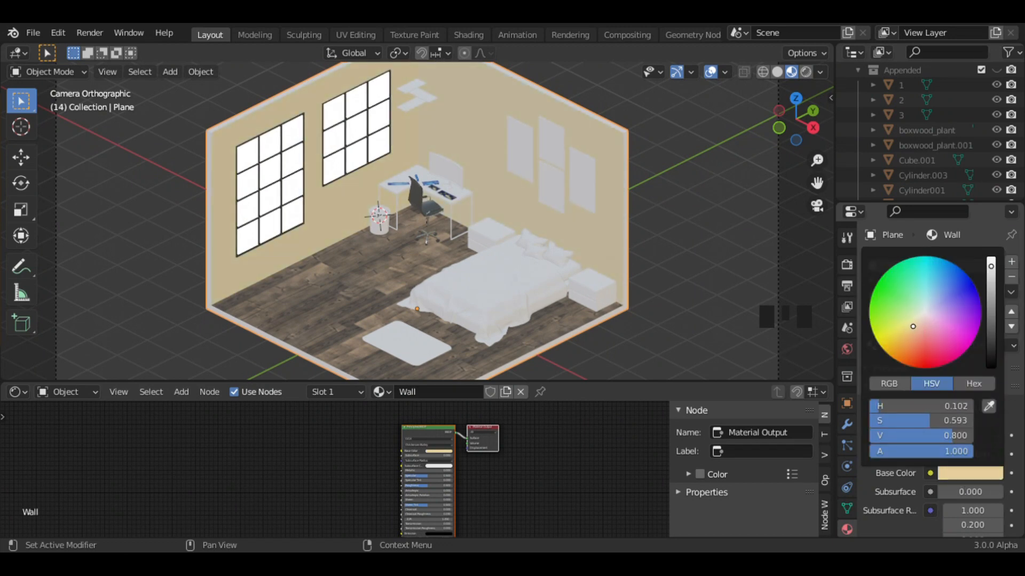
left_click(724, 242)
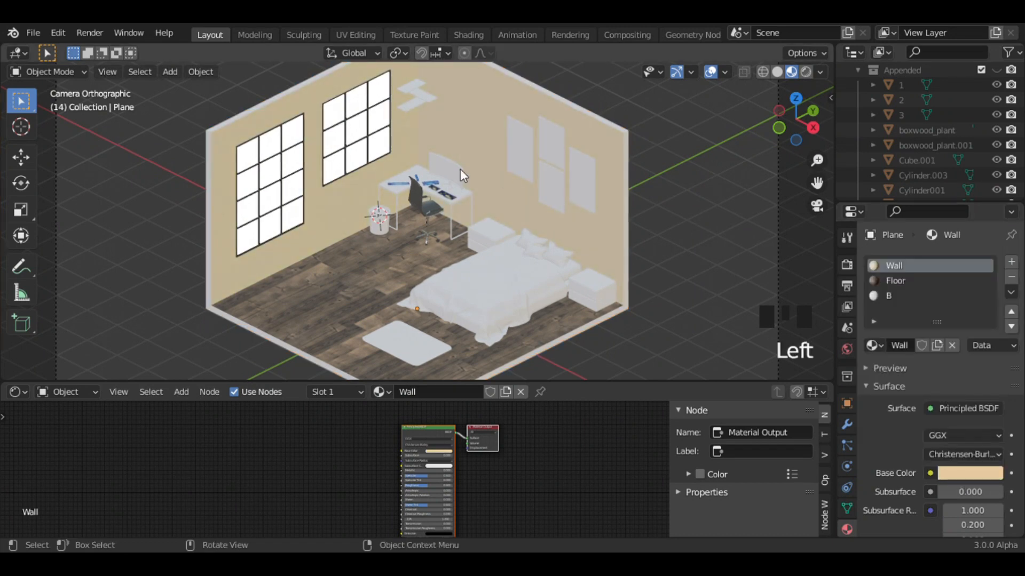
Give the two bedside tables a new material named Sunmica
left_click(598, 286)
left_click(917, 311)
double_click(903, 266)
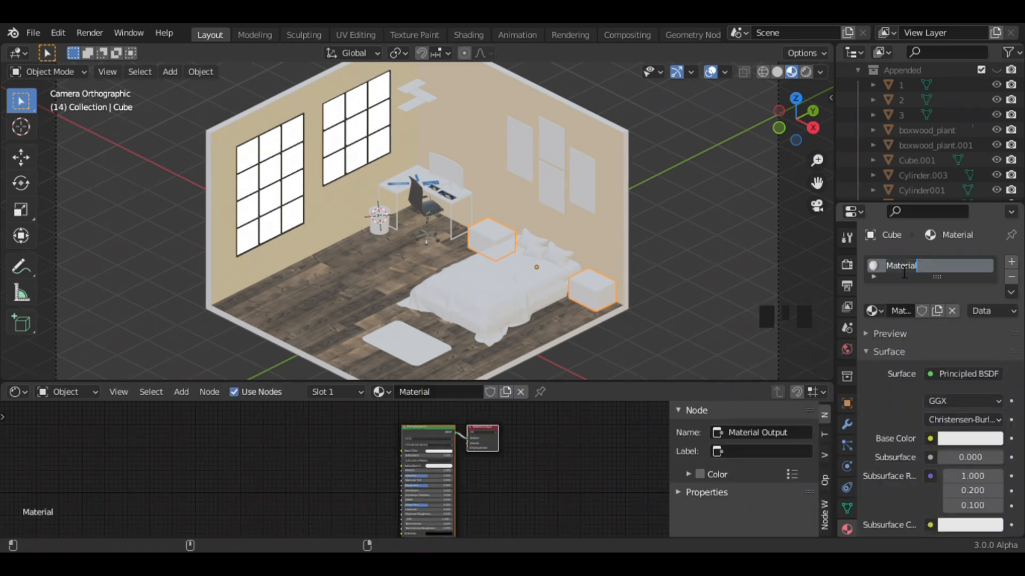
type("Sunmica")
key("Return")
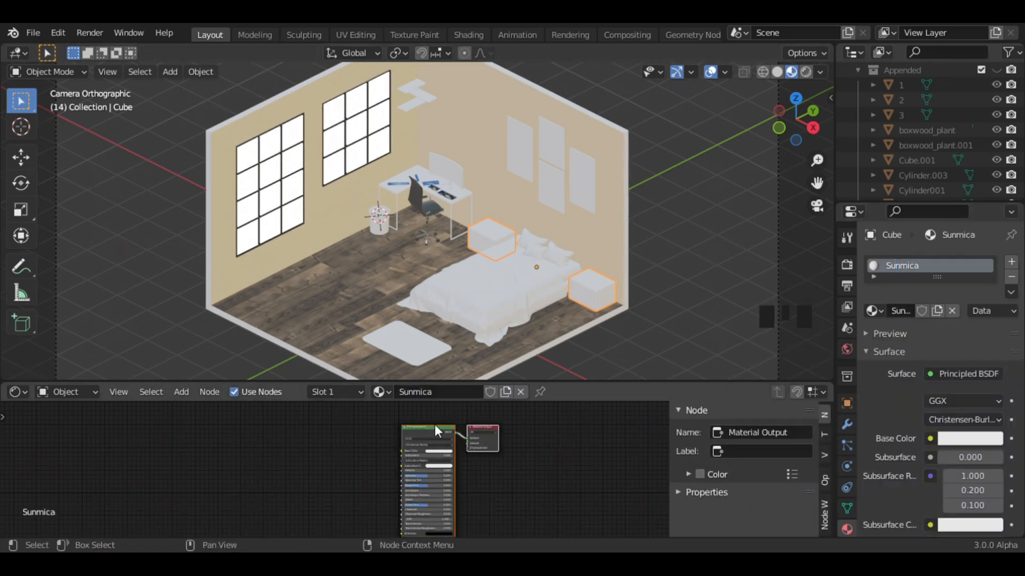
Rename the bedside tables' material to Furniture
left_click(434, 430)
key("shift+ctrl+t")
triple_click(899, 272)
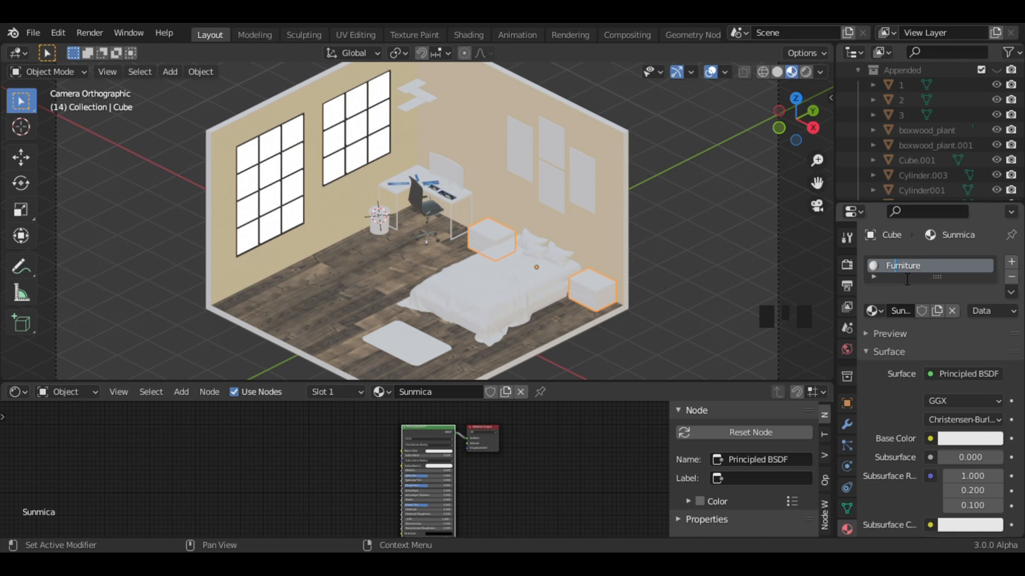
key("Return")
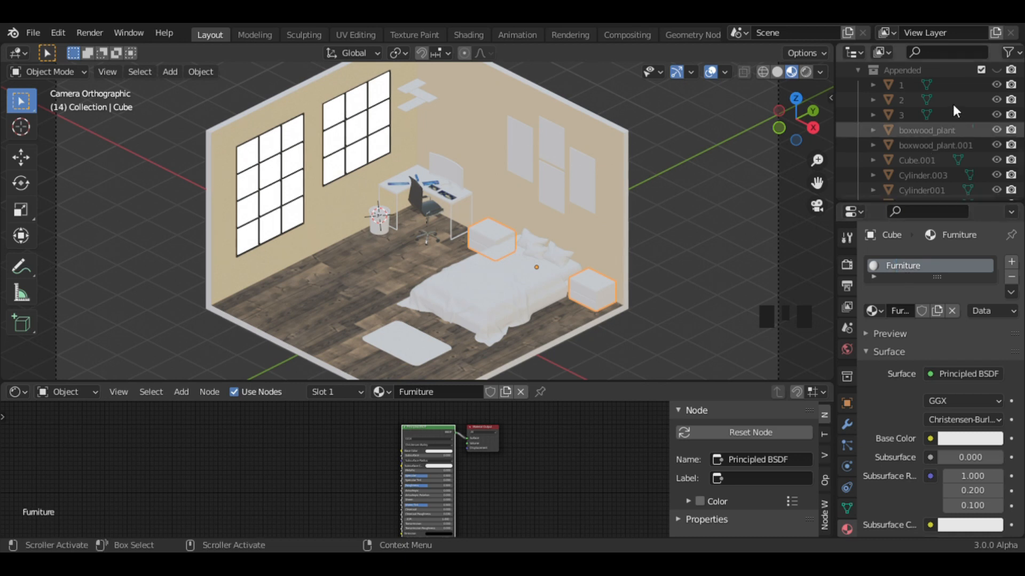
Give the desk legs a separate copy of the existing Light Metallic material
left_click(451, 218)
left_click(428, 225)
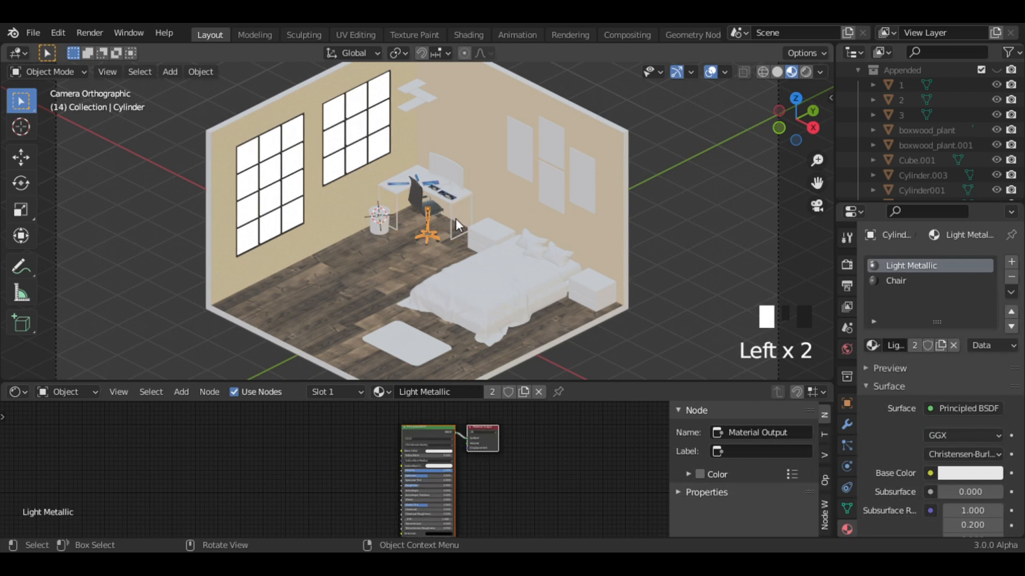
left_click(456, 218)
left_click(871, 310)
scroll(878, 316, "down", 20)
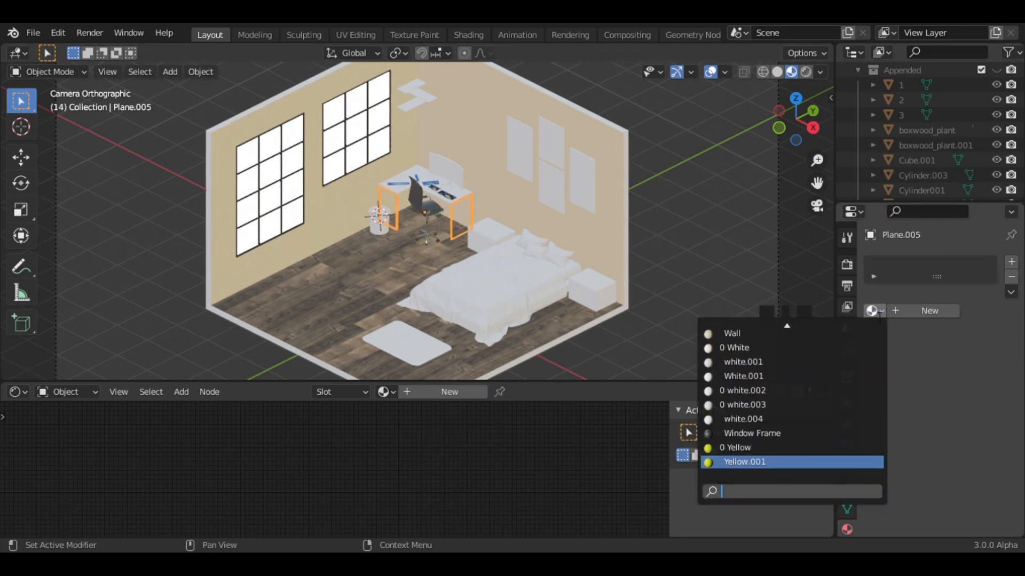
scroll(879, 318, "down", 20)
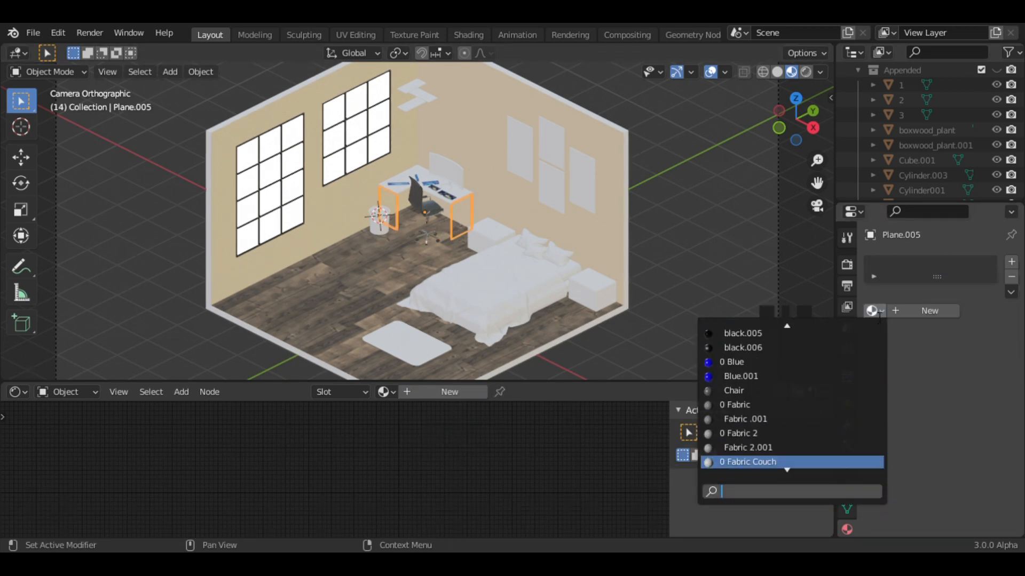
scroll(880, 318, "down", 9)
left_click(773, 377)
left_click(766, 280)
Set the base color of the desk legs' metal material to a medium grey and rename the material
left_click(453, 218)
left_click(981, 436)
left_click_drag(991, 235, 991, 289)
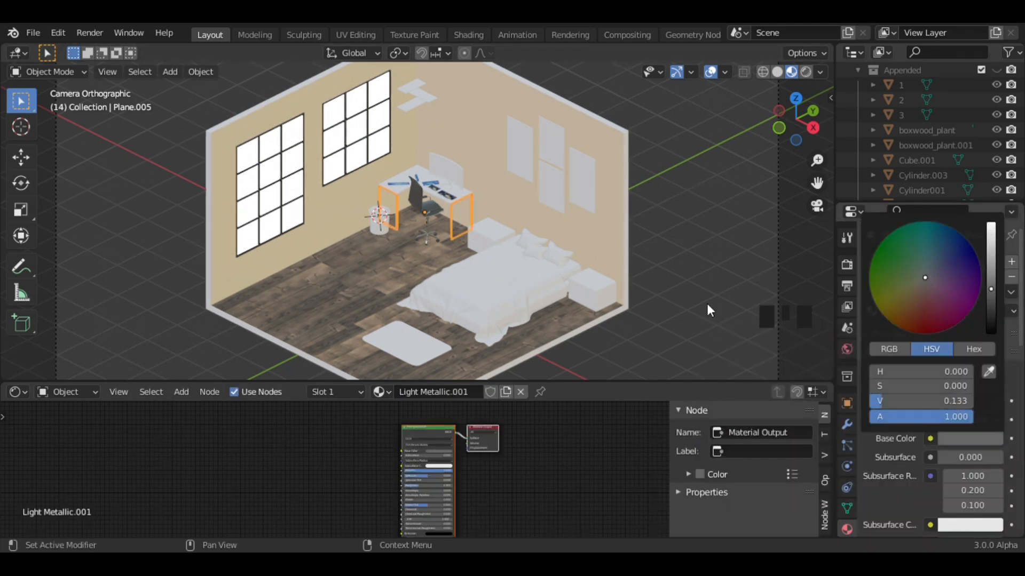
left_click(454, 228)
middle_click_drag(801, 214, 624, 94)
left_click(959, 437)
left_click_drag(991, 289, 991, 251)
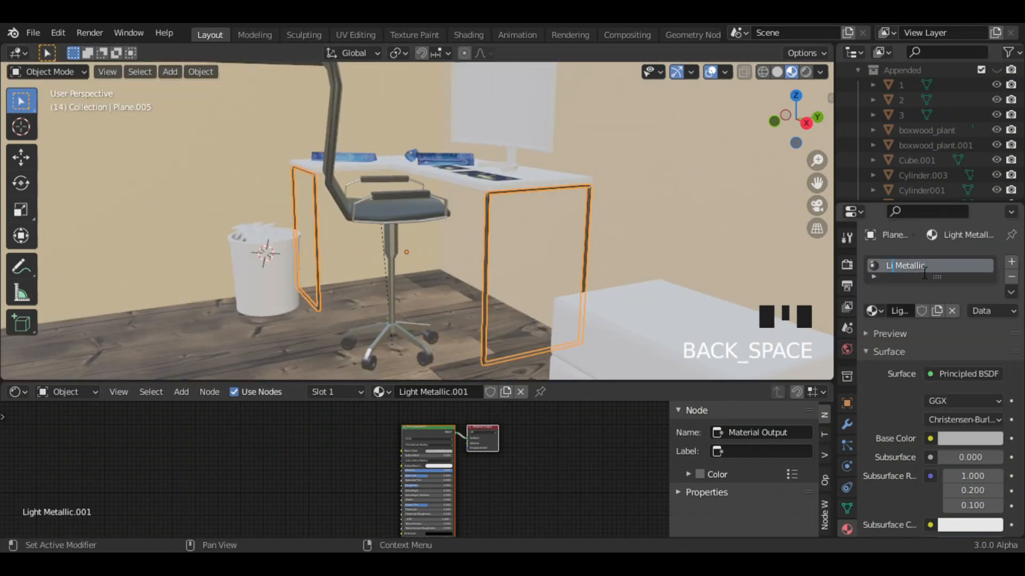
key("Return")
Select the monitor on the desk and give it a new material named Dark Plastic
left_click(697, 158)
middle_click_drag(696, 158, 671, 301)
left_click(481, 235)
key("r")
left_click(640, 224)
left_click(539, 178)
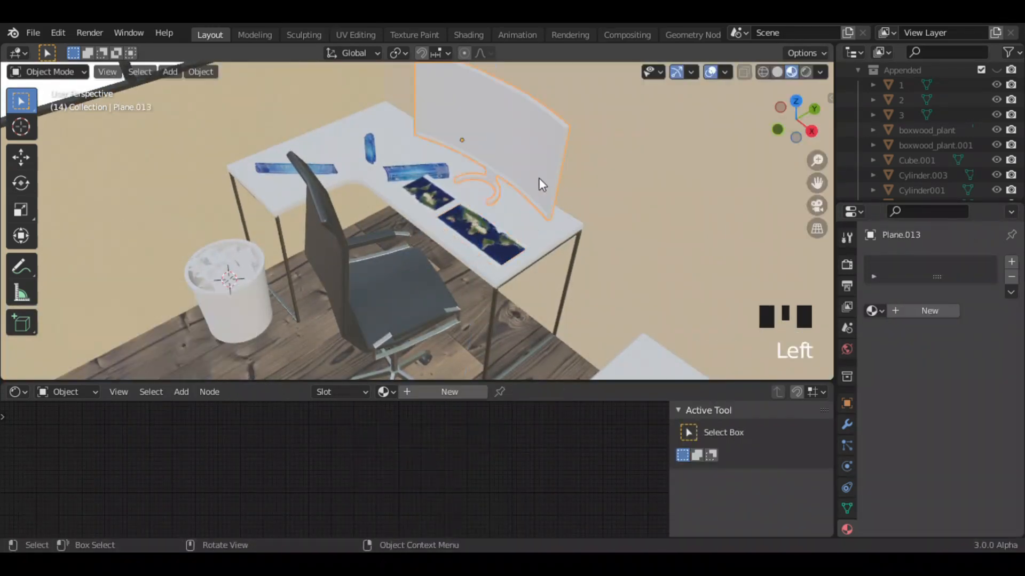
left_click(911, 311)
double_click(904, 266)
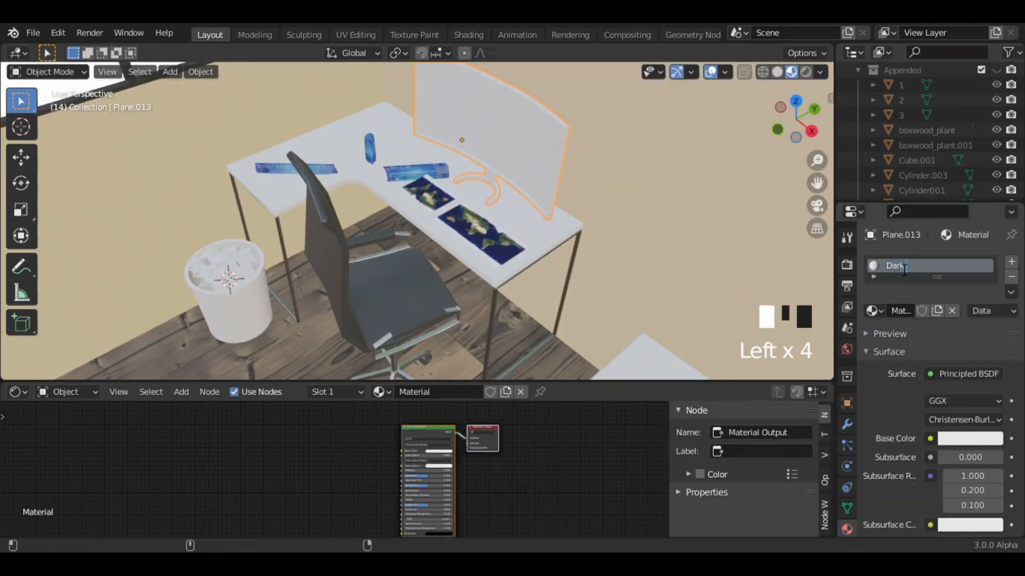
type("Dark Plastic")
key("Return")
Add a second material slot to the monitor with a new material named Screen
left_click(1011, 263)
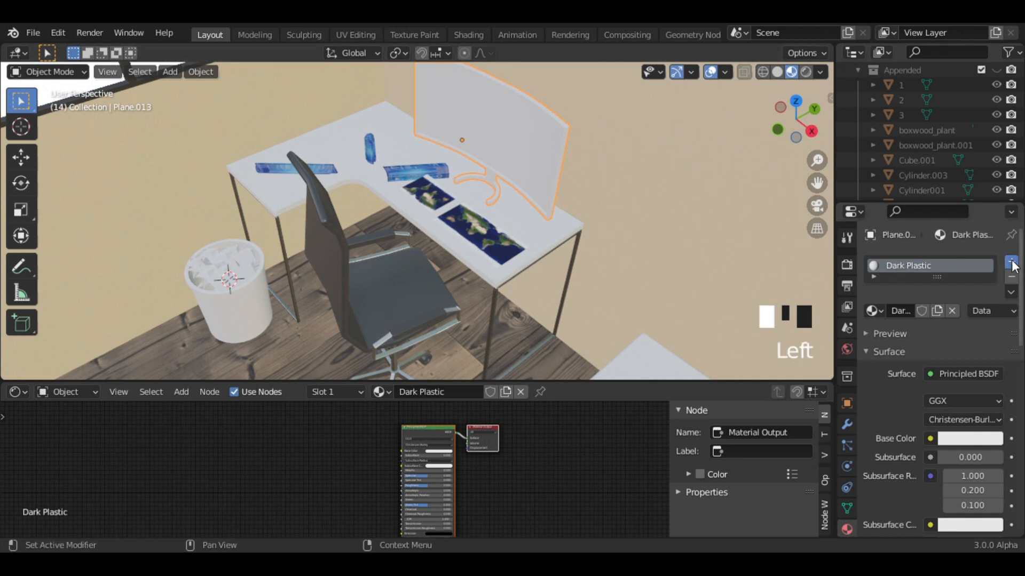
left_click(912, 346)
left_click(710, 239)
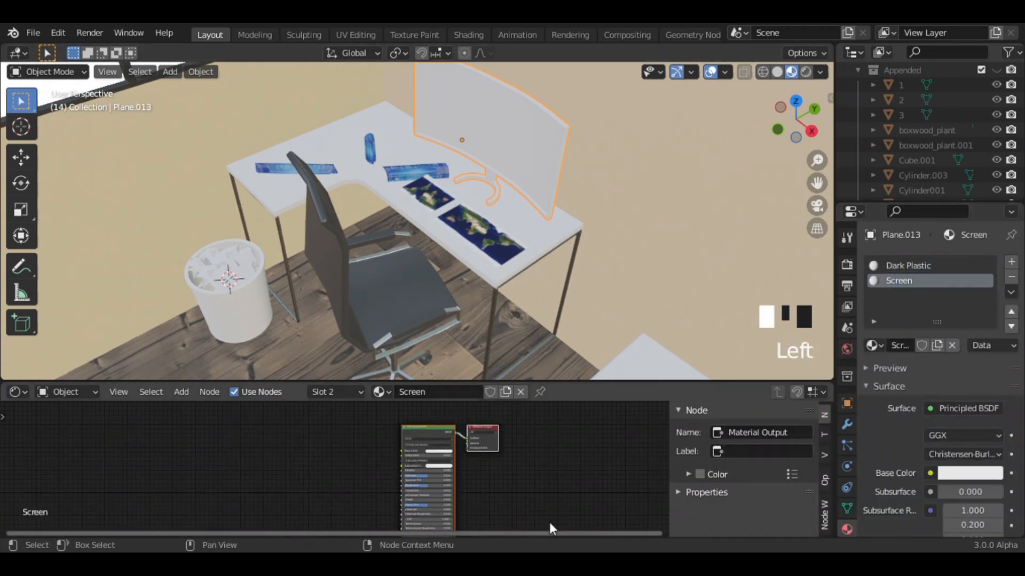
Give the monitor's Dark Plastic material a near-black base color and a metallic value of 0.3, and adjust its roughness
left_click(985, 483)
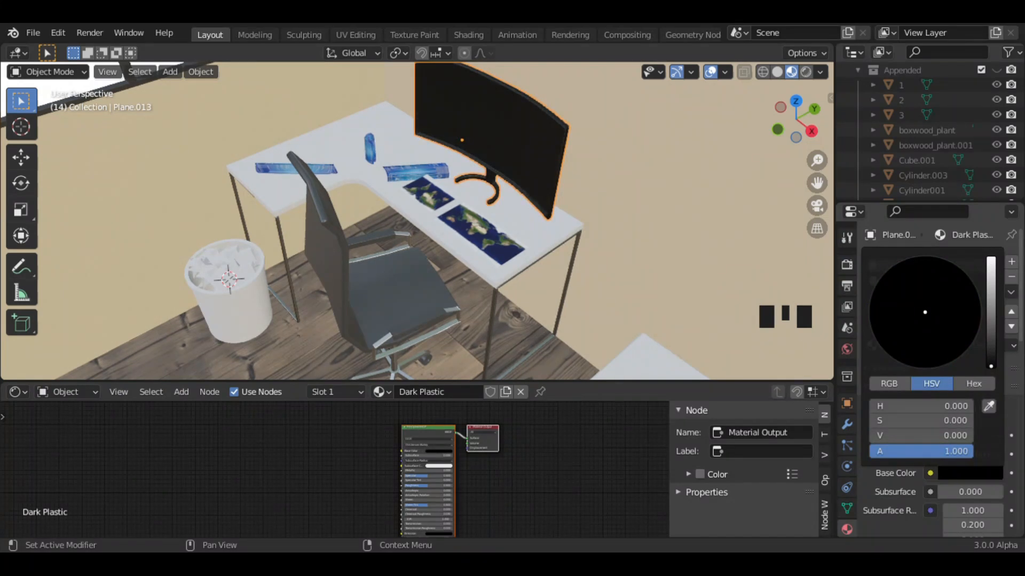
scroll(939, 373, "down", 8)
double_click(970, 377)
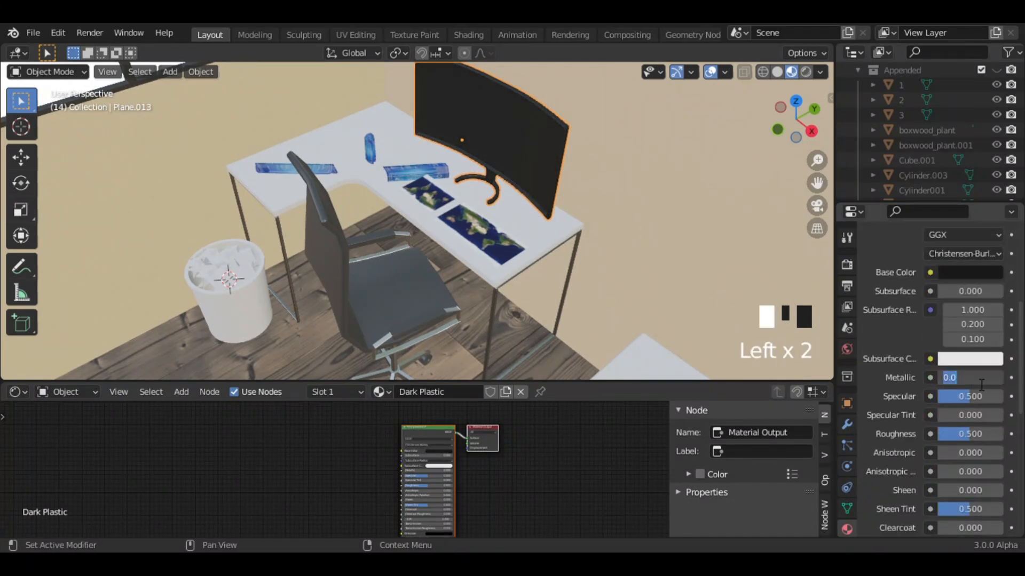
left_click(965, 435)
type("0.")
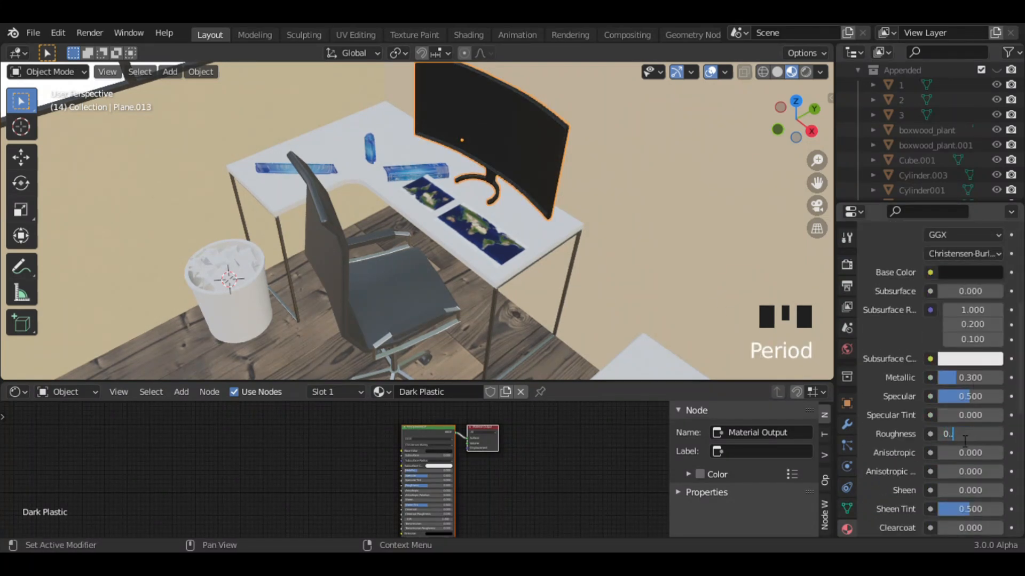
left_click(696, 187)
left_click(544, 176)
left_click_drag(1020, 358, 1019, 224)
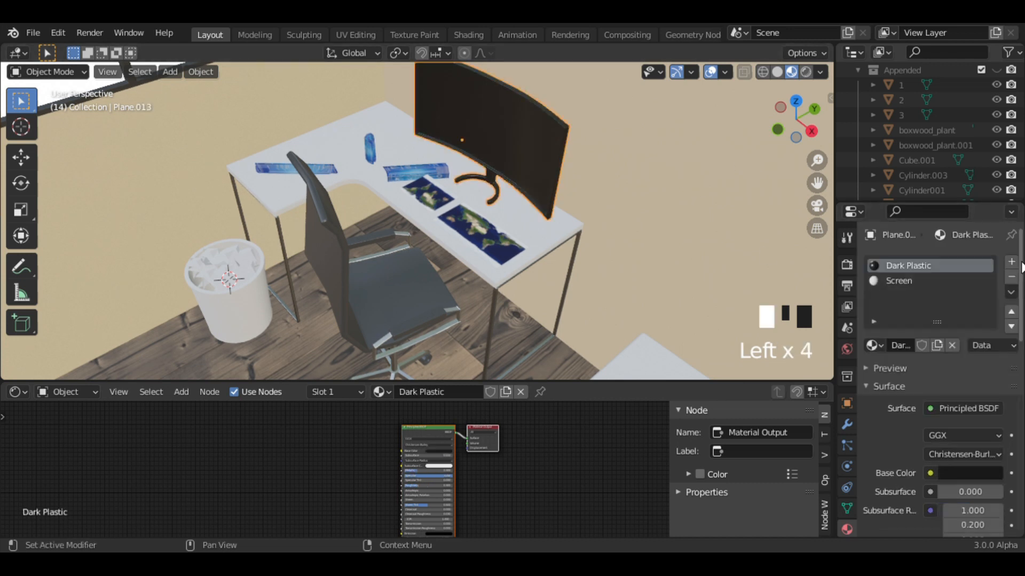
Insert a Mix Shader node between the Principled BSDF and the Material Output in the Screen material
left_click(907, 280)
key("shift+a")
left_click(460, 377)
type("mix")
left_click(480, 409)
left_click(353, 454)
left_click_drag(427, 429, 346, 459)
left_click_drag(350, 417, 421, 434)
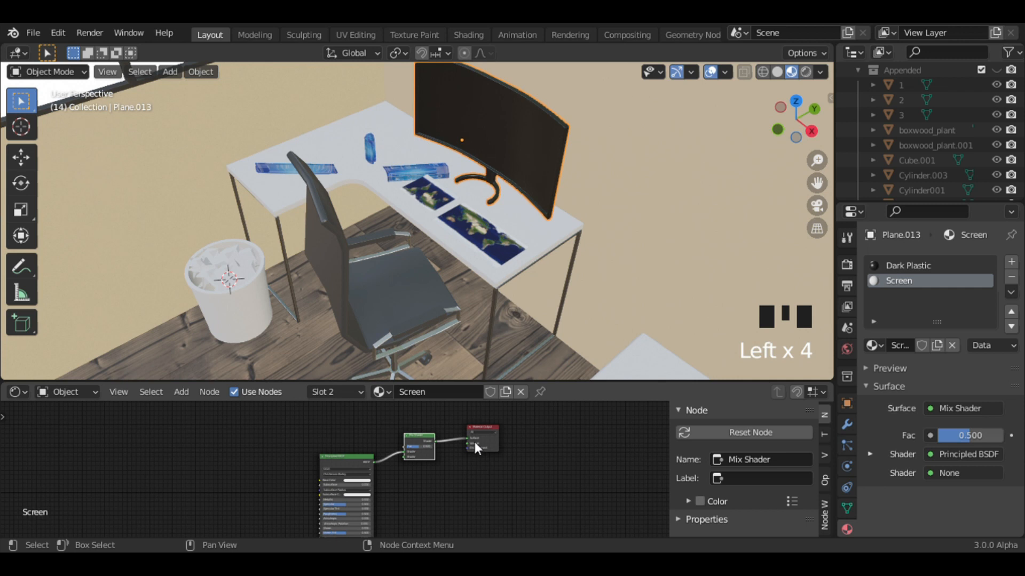
Add an Emission shader to the Screen material and connect it with the Principled BSDF as the two Mix Shader inputs
key("shift+a")
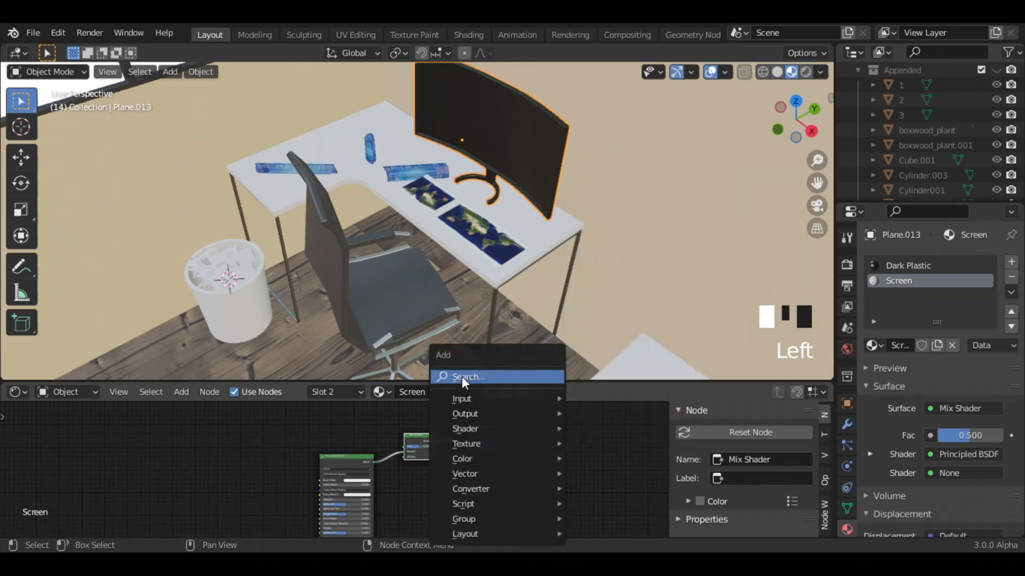
left_click(462, 377)
type("scre")
key("BackSpace")
key("BackSpace")
key("BackSpace")
key("BackSpace")
type("em")
key("Return")
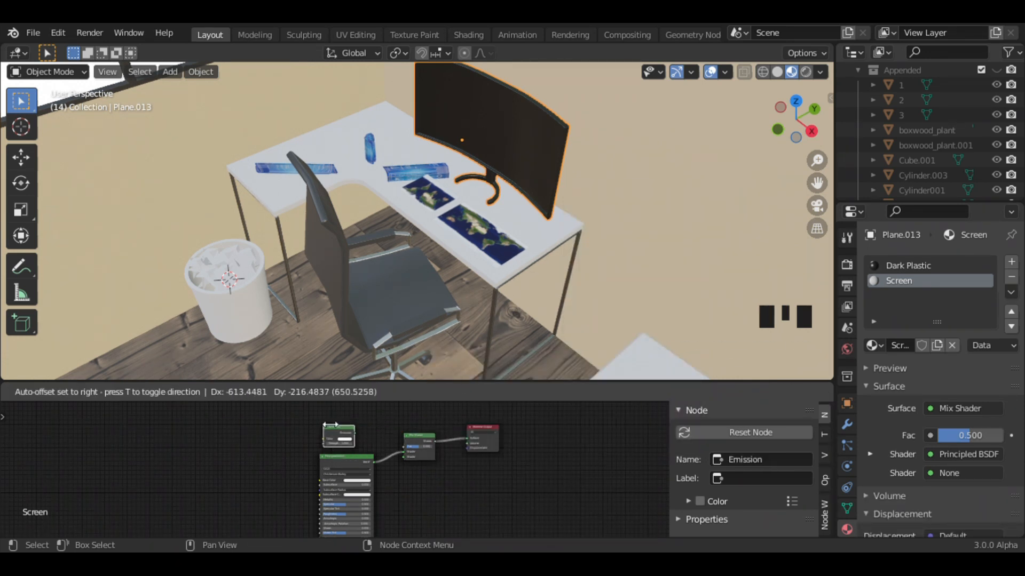
left_click(322, 422)
left_click_drag(353, 429, 407, 459)
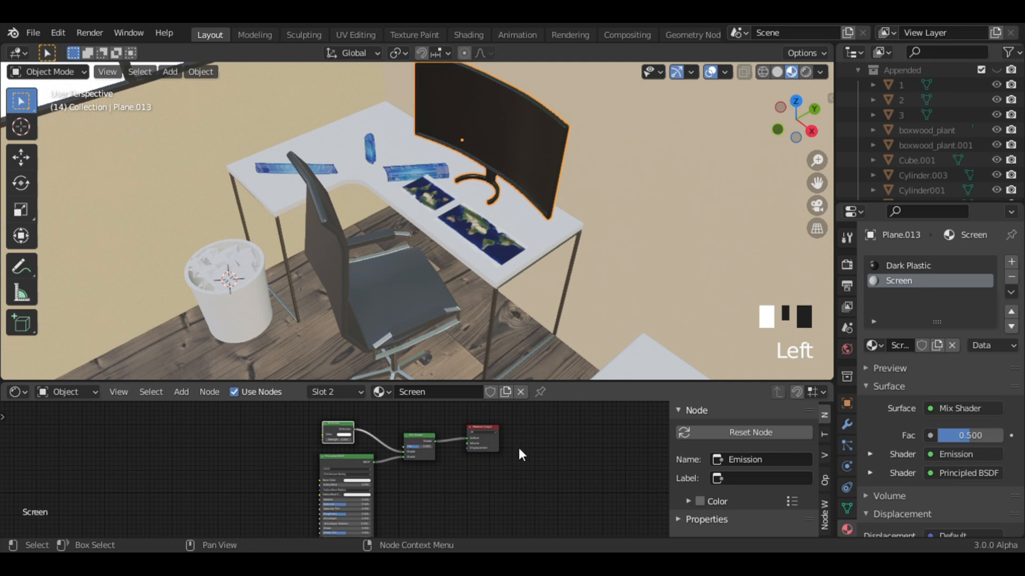
Add an Image Texture with the snowy mountain wallpaper and connect its color to the Emission color and the Principled base color
key("shift+a")
left_click(460, 373)
type("image")
left_click(468, 393)
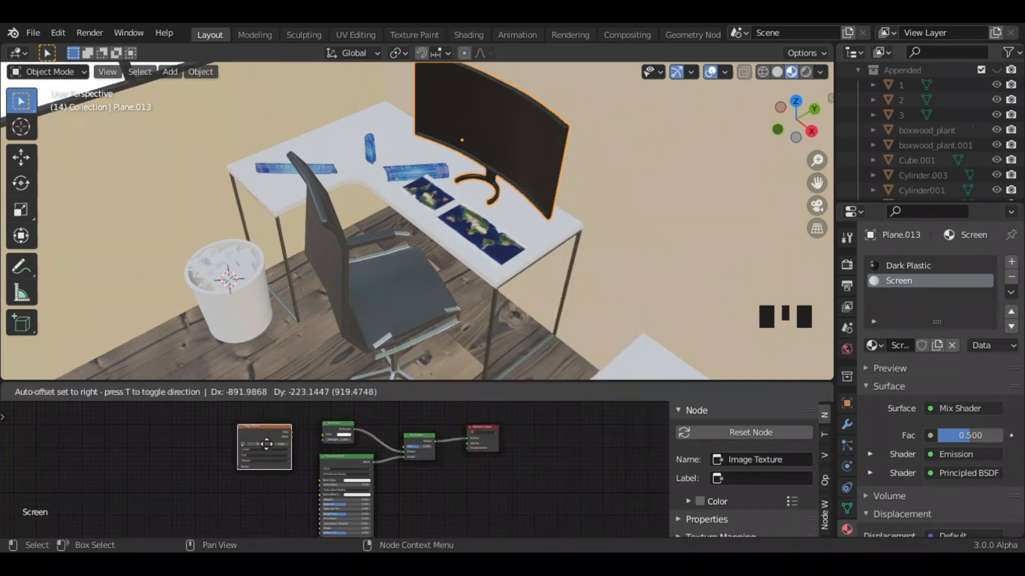
left_click(266, 444)
left_click(275, 445)
scroll(508, 295, "down", 3)
left_click(414, 298)
left_click(708, 510)
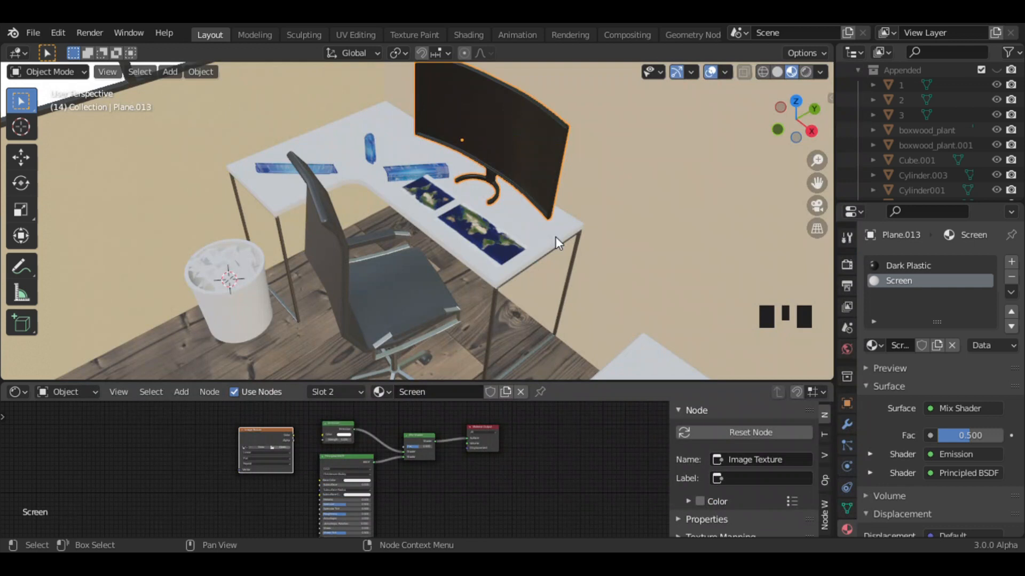
left_click_drag(293, 435, 319, 482)
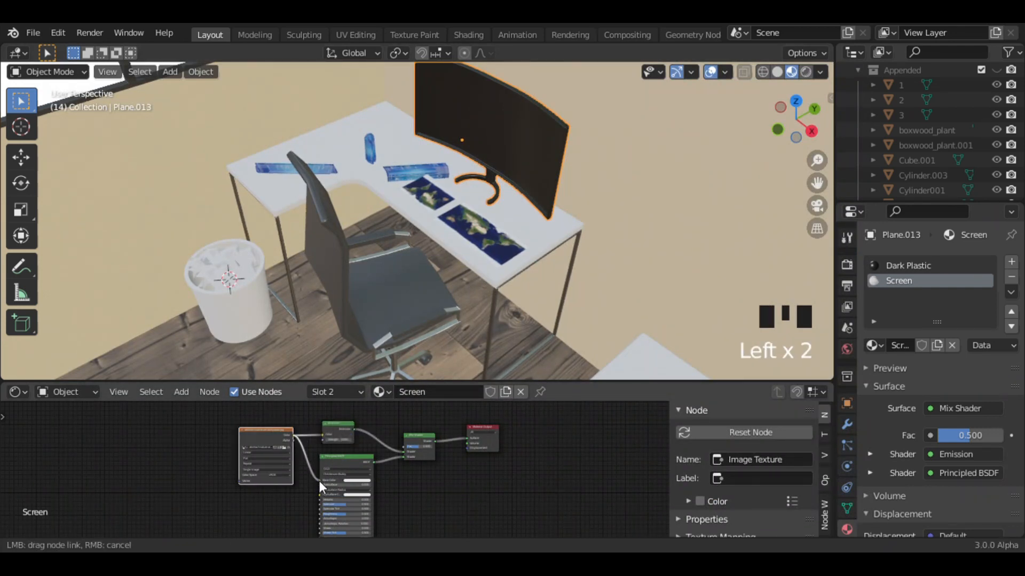
Assign the Screen material to all front faces of the monitor and adjust its emission strength
key("Tab")
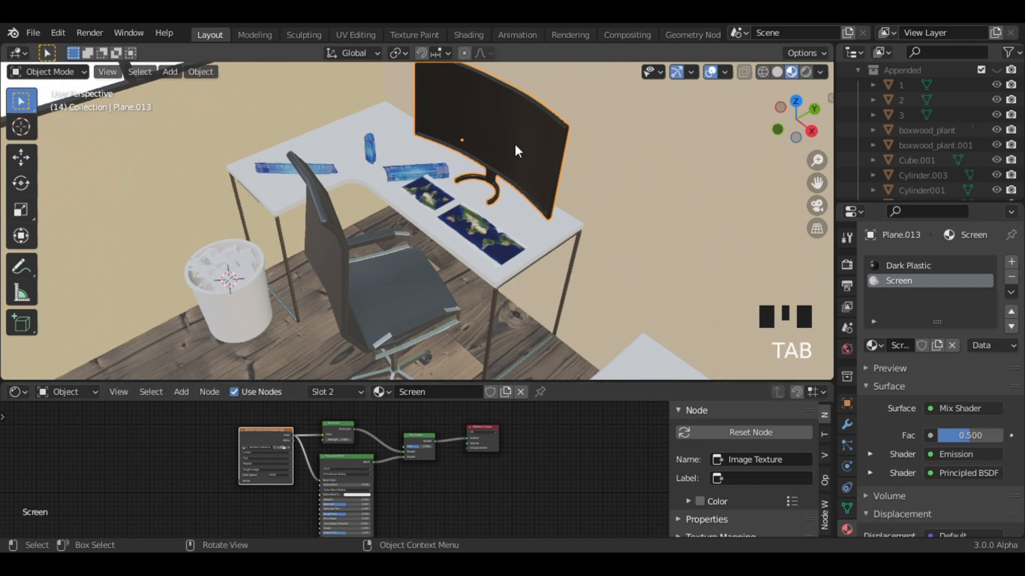
key("Tab")
key("Tab")
key("3")
left_click(557, 150, "shift")
left_click(527, 137, "shift")
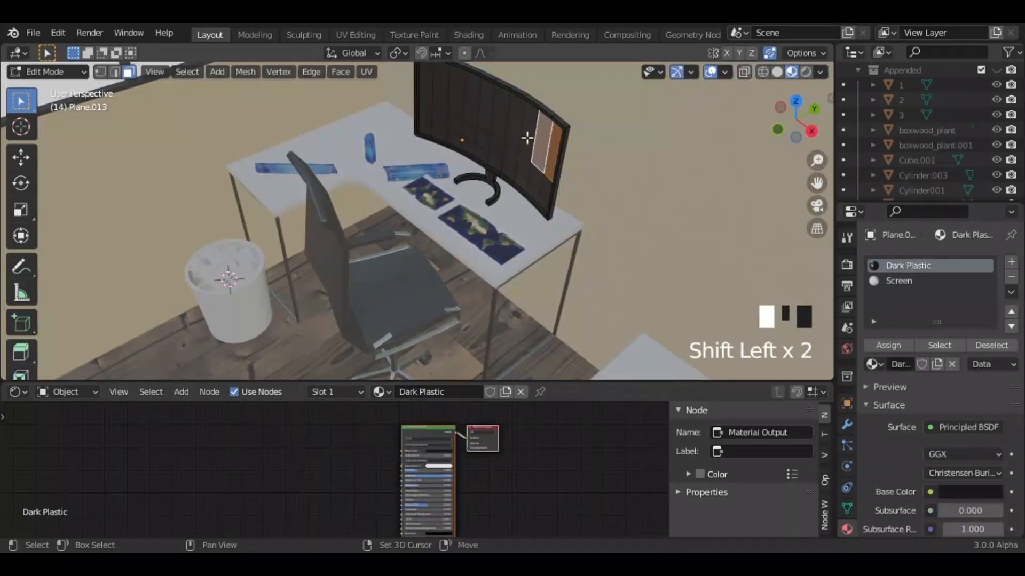
left_click_drag(455, 110, 516, 152, "shift")
left_click(538, 186, "shift")
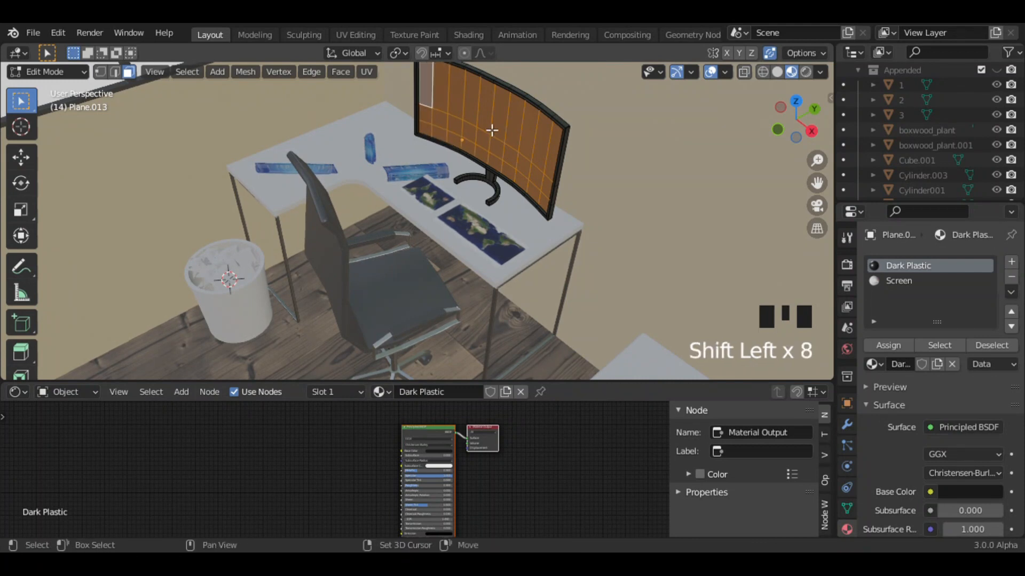
left_click(902, 281)
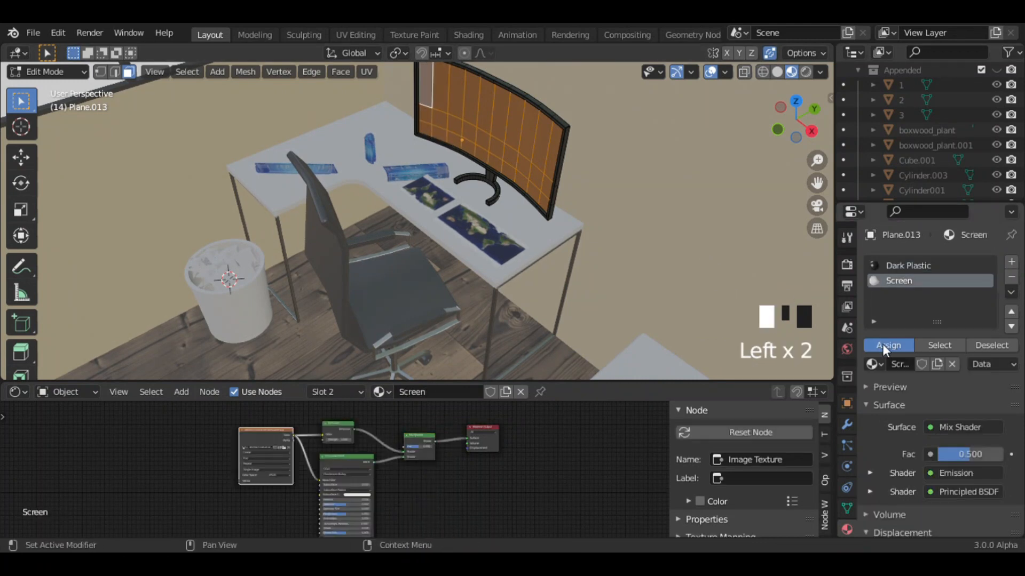
key("Tab")
middle_click_drag(638, 209, 688, 152)
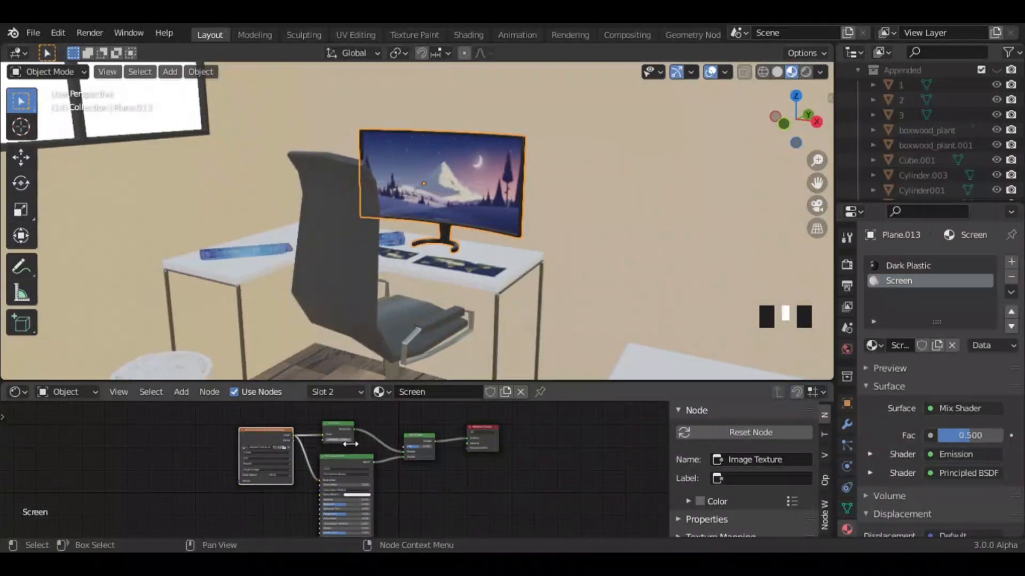
key("Return")
Give the desktop a new material using Principled Texture Setup with all maps from the fine_grained_wood_2k_png folder
left_click(606, 254)
left_click(517, 261)
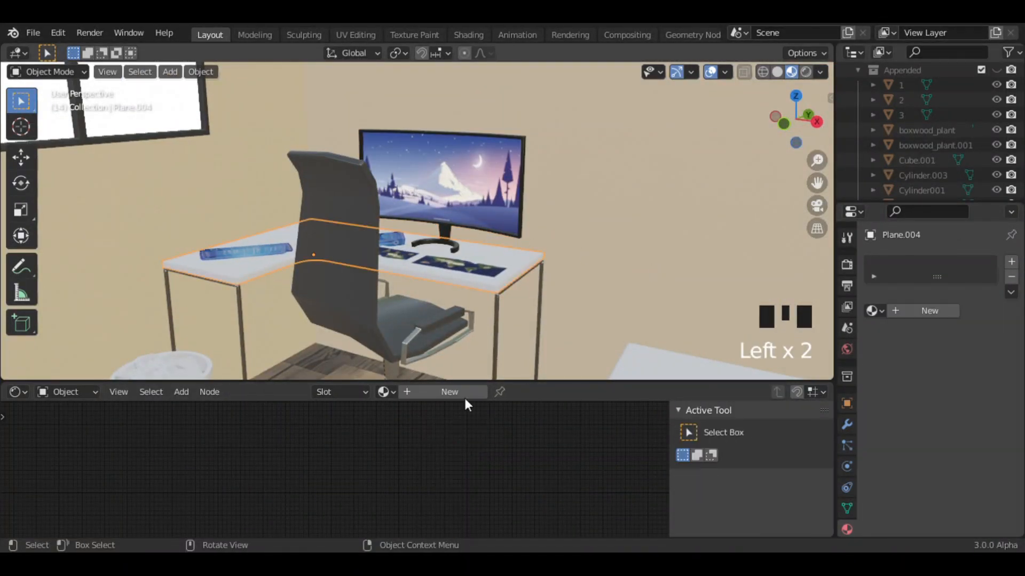
left_click(448, 392)
left_click(433, 428)
key("ctrl+shift+t")
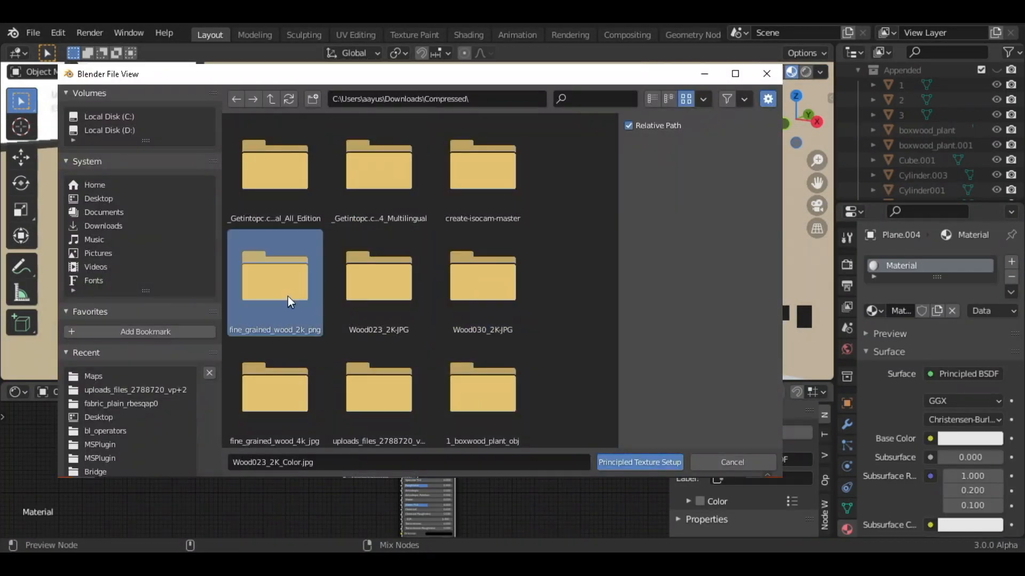
double_click(283, 319)
left_click_drag(549, 370, 275, 197)
left_click(639, 466)
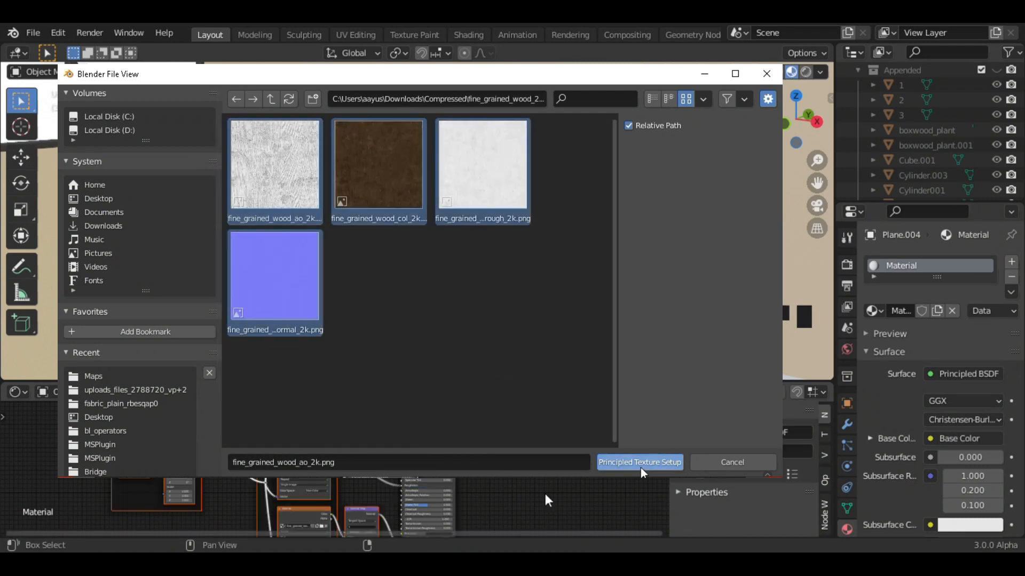
Unwrap the desktop's UVs so the wood texture maps onto it properly
middle_click_drag(549, 448, 603, 481)
middle_click_drag(660, 230, 608, 221)
key("Tab")
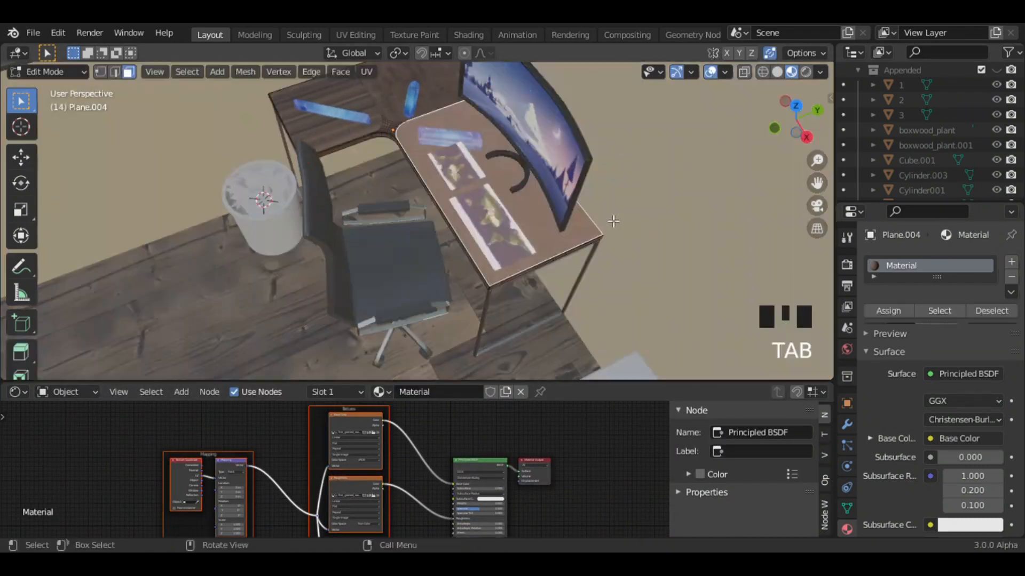
key("u")
left_click(553, 239)
left_click(556, 366)
key("Tab")
Link the desktop's wood material to the wall shelves
middle_click_drag(556, 366, 662, 293)
left_click(344, 96)
left_click(316, 320, "shift")
key("ctrl+l")
left_click(273, 318)
left_click(529, 293)
Apply the existing Dark Plastic material to the waste bin beside the desk
middle_click_drag(530, 293, 463, 245, "shift")
middle_click_drag(622, 201, 604, 264, "shift")
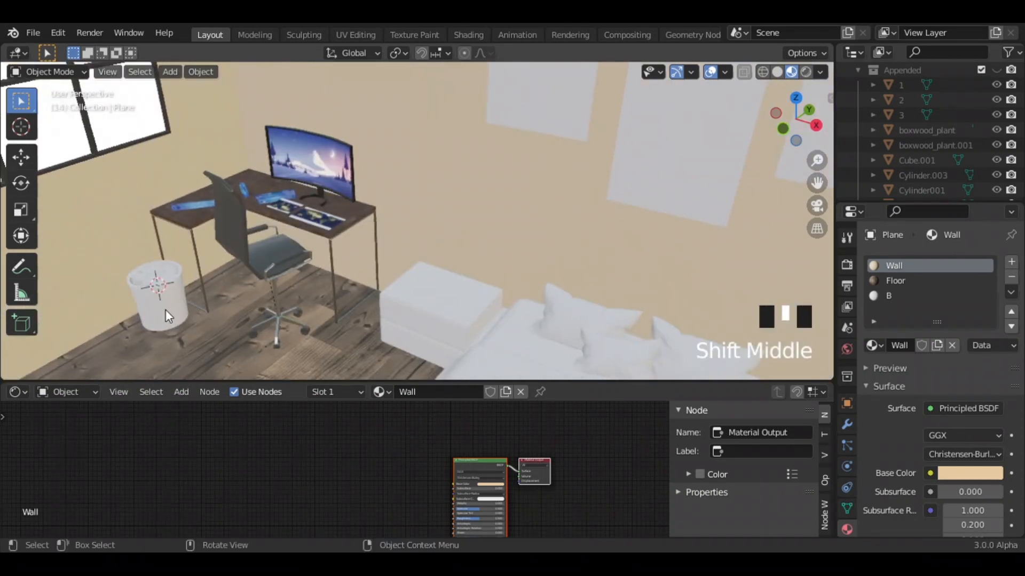
left_click(165, 310)
left_click(876, 311)
scroll(757, 459, "down", 7)
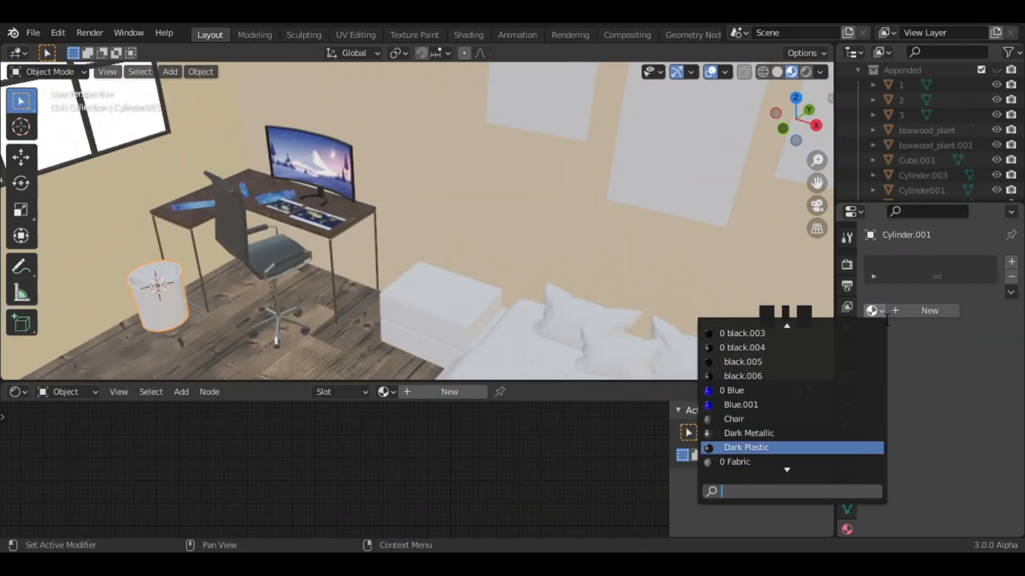
left_click(747, 447)
Select the wall pictures above the bed and give them a new material named White
middle_click_drag(620, 283, 652, 222)
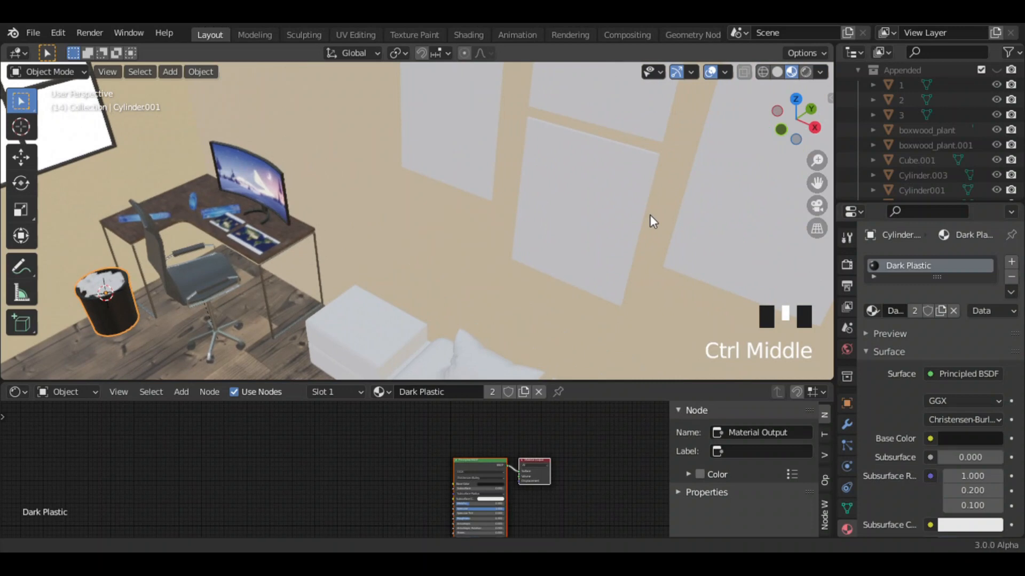
left_click(630, 196)
left_click(918, 312)
key("Tab")
key("Tab")
double_click(928, 266)
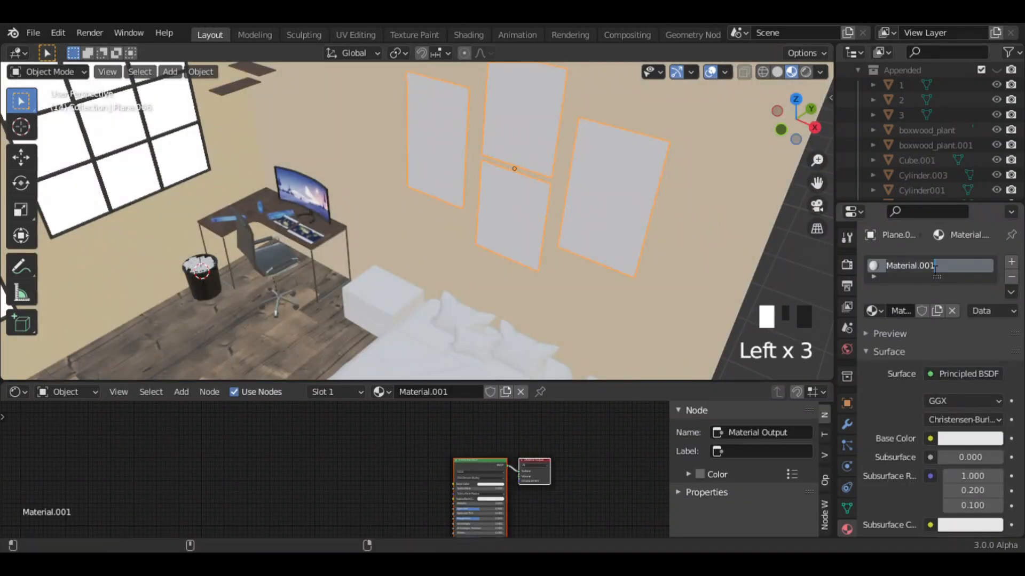
type("White")
key("Return")
Add two more material slots to the wall pictures with new materials named Painting 1 and Painting 2
left_click(1010, 262)
left_click(918, 343)
double_click(926, 284)
left_click(1010, 262)
left_click(922, 345)
double_click(925, 295)
type("Painting 2")
Add another two material slots to the wall pictures with new materials named Painting 3 and Painting 4
left_click(1011, 262)
left_click(922, 345)
double_click(927, 310)
type("Painting 3")
left_click(922, 350)
double_click(907, 325)
type("Painting 4")
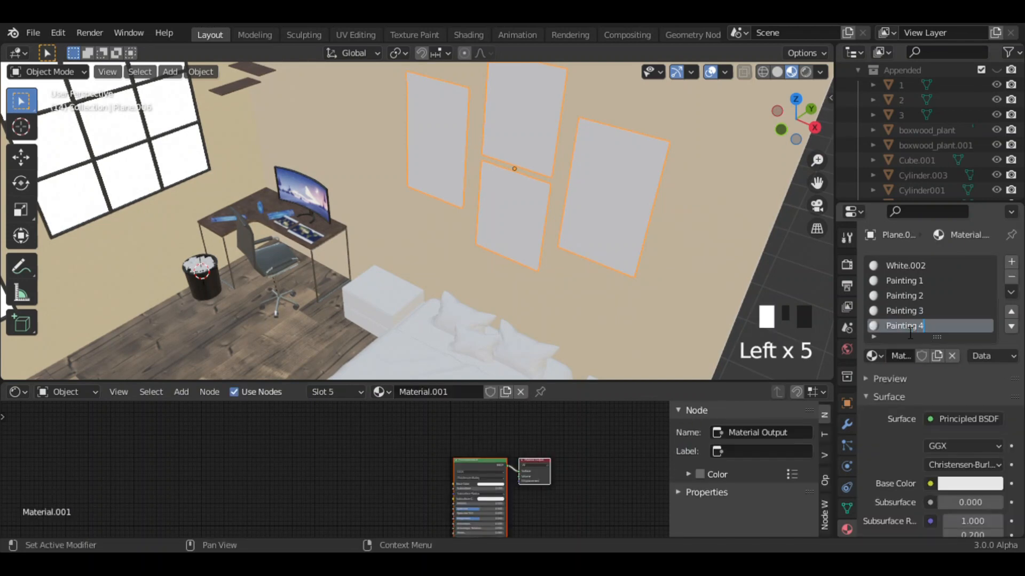
key("Return")
Assign the Painting materials to the picture faces, with Painting 1 on the leftmost picture and Painting 4 on the rightmost
key("Tab")
left_click(435, 140)
left_click(904, 280)
left_click(888, 355)
left_click(613, 214)
left_click(905, 324)
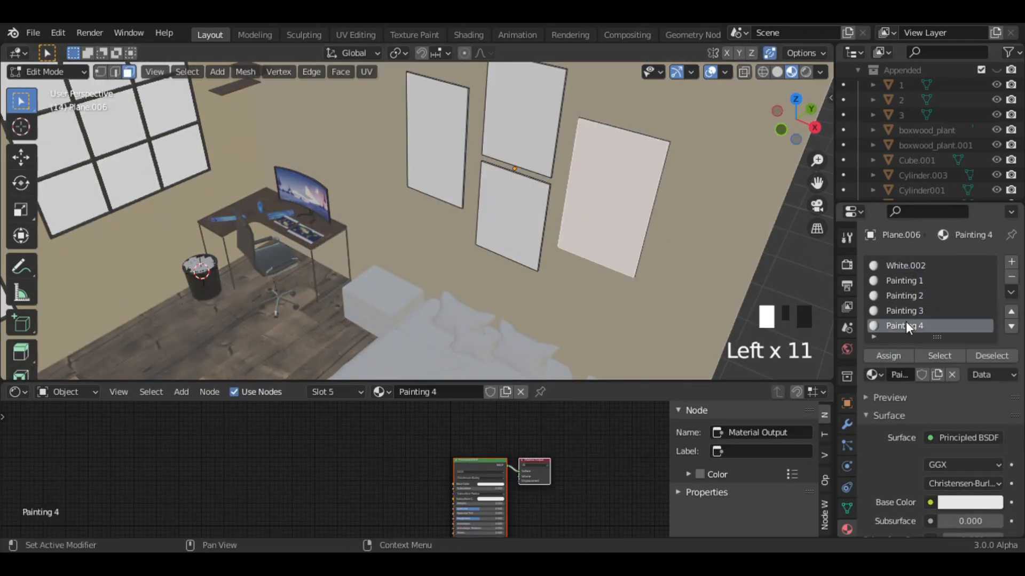
left_click(888, 355)
key("Tab")
Give Painting 1 an Image Texture with the black-and-white photo of striped curved towers as its base color
left_click(904, 280)
key("shift+a")
left_click(353, 376)
type("image")
key("Return")
left_click(417, 476)
left_click(392, 480)
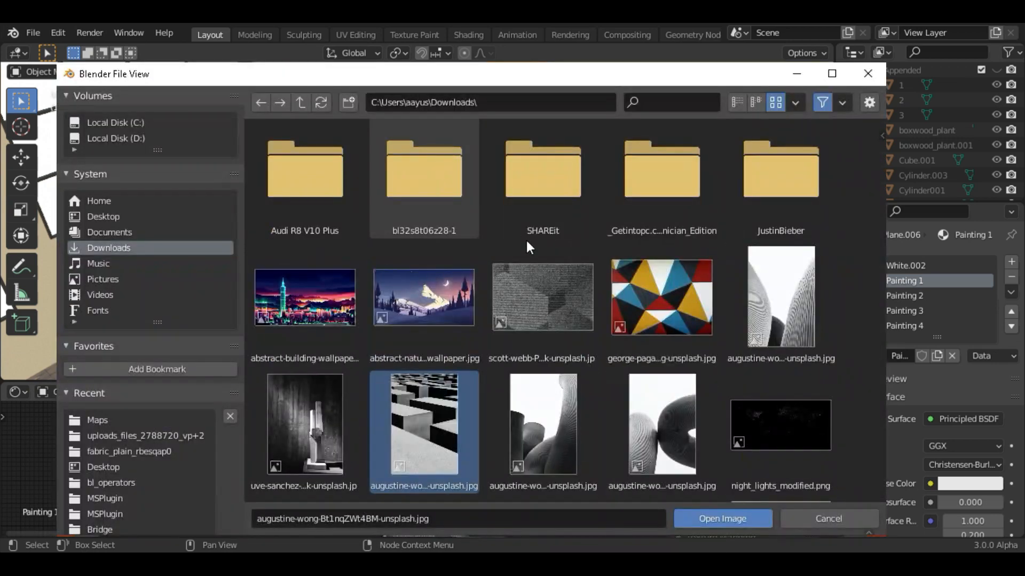
left_click(780, 296)
left_click(734, 513)
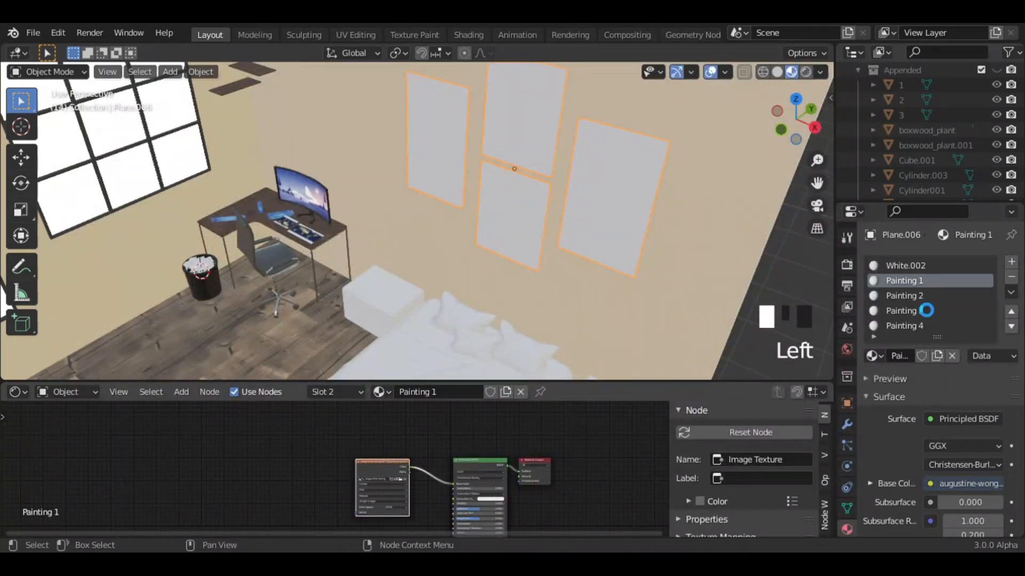
Give Painting 2 an Image Texture with the black-and-white photo of rounded ring shapes as its base color
left_click(913, 297)
key("shift+a")
left_click(374, 377)
type("image")
key("Return")
left_click(408, 476)
left_click(411, 474)
scroll(677, 226, "down", 5)
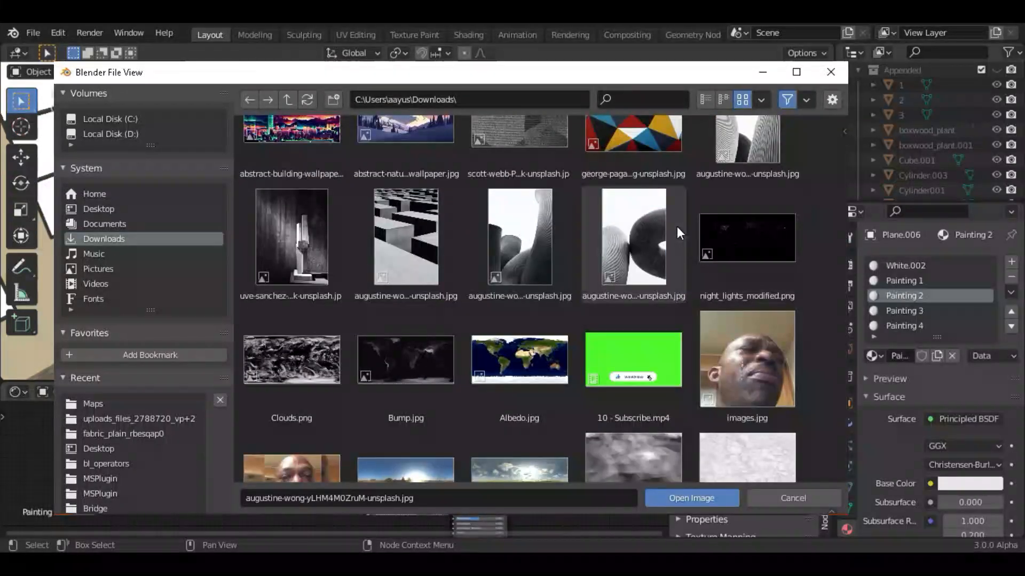
left_click(689, 496)
Give Painting 3 an Image Texture with the black-and-white photo of concrete blocks and connect it to the base color
left_click(917, 311)
key("shift+a")
left_click(396, 374)
type("image")
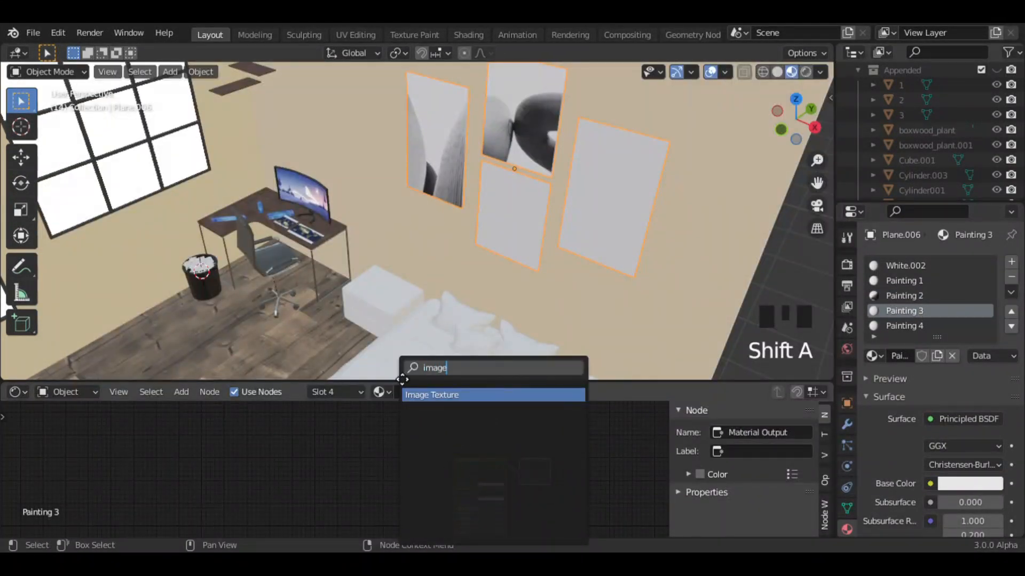
key("Return")
left_click(412, 472)
left_click(412, 472)
left_click_drag(858, 170, 859, 240)
left_click(548, 379)
left_click(699, 512)
left_click_drag(429, 459, 453, 483)
Unwrap the lower middle picture's face and turn the outliner area into a UV Editor
left_click(905, 326)
key("Tab")
left_click(523, 230)
key("u")
left_click(524, 231)
left_click(853, 52)
left_click(443, 111)
Scale, rotate and move the lower middle picture's UVs so the concrete blocks photo fits the frame
key("a")
key("s")
left_click(969, 155)
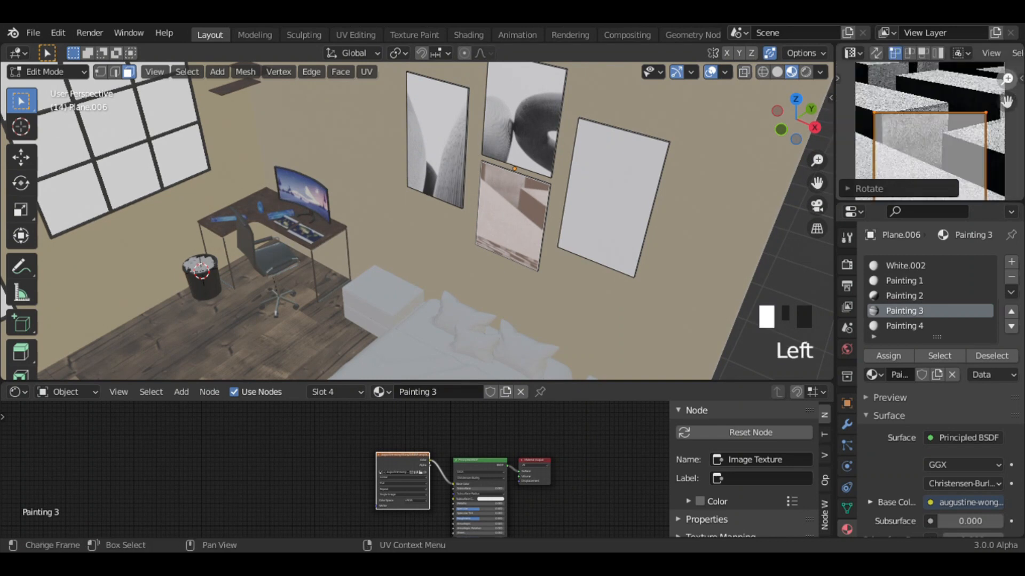
key("g")
left_click(968, 161)
key("s")
left_click(978, 168)
key("Tab")
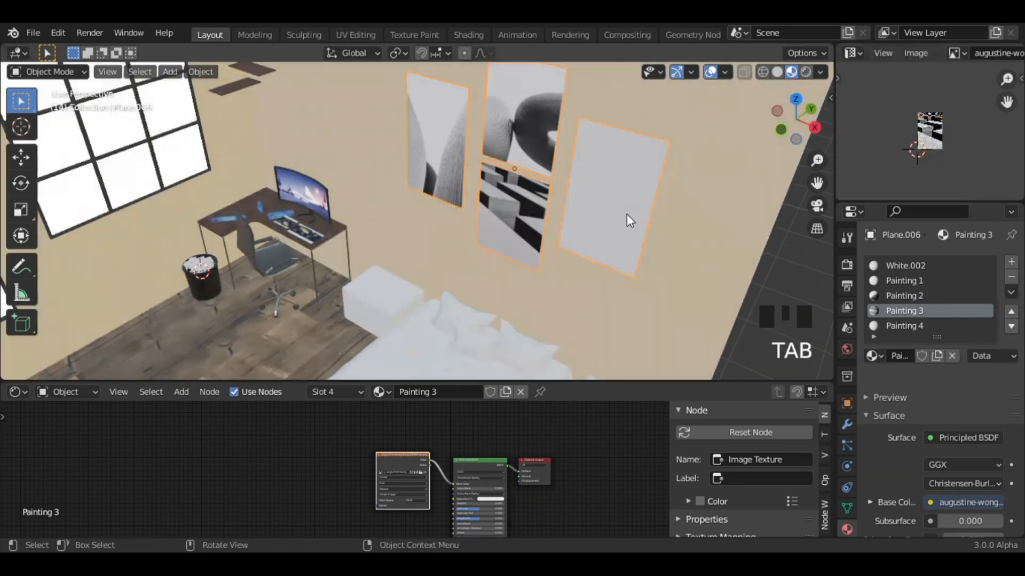
Give Painting 4 an Image Texture with the black-and-white photo of dark curved shapes as its base color
left_click(904, 326)
key("shift+a")
left_click(389, 368)
type("im")
left_click(394, 395)
left_click(386, 483)
left_click(414, 473)
left_click_drag(796, 141, 801, 204)
left_click(389, 287)
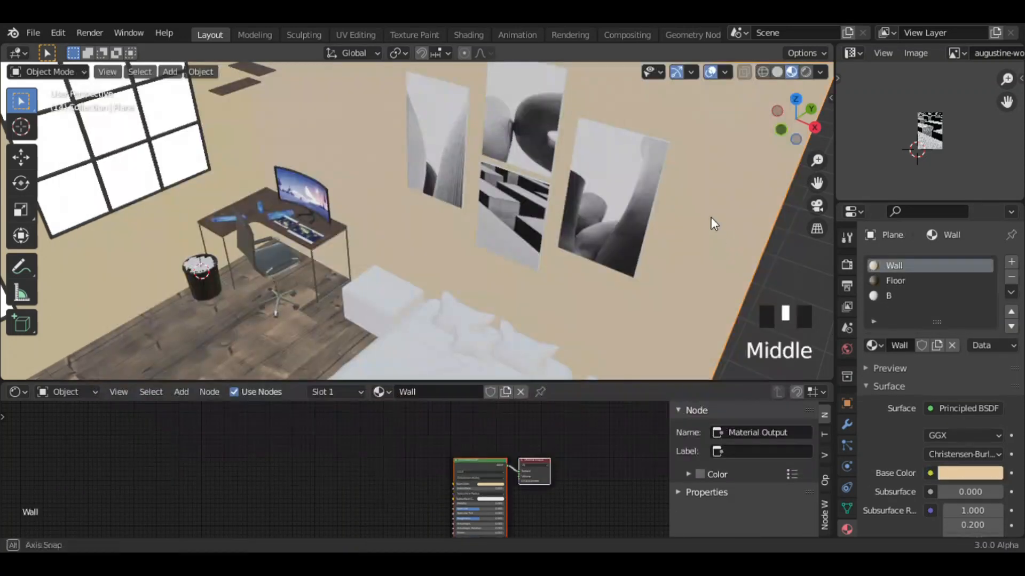
Hide the blanket, join the bed beneath it with the bedside tables, and bring the blanket back into view
middle_click_drag(711, 218, 671, 261, "shift")
left_click(671, 261)
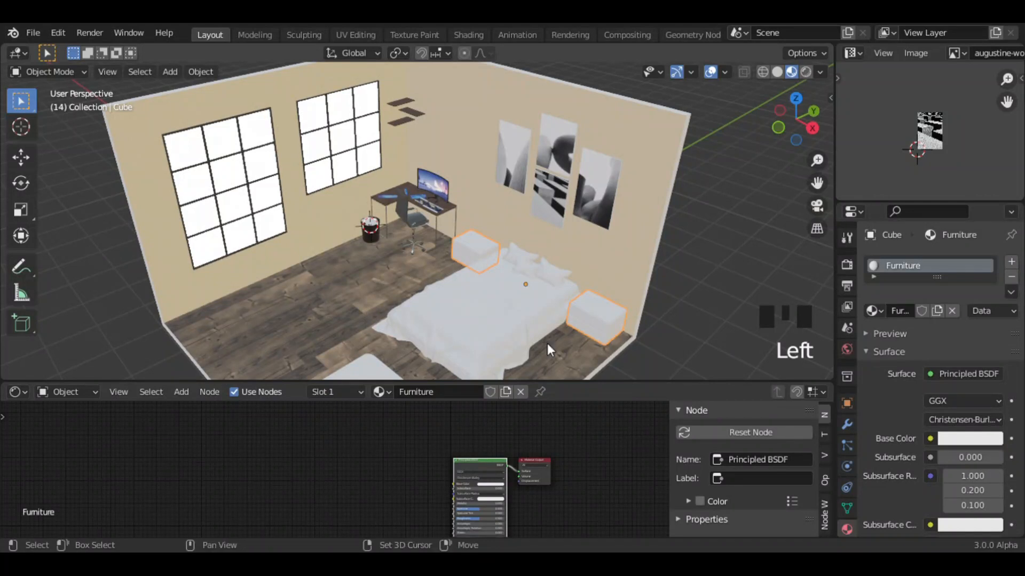
left_click(547, 344, "shift")
left_click(556, 323, "shift")
key("h")
left_click(520, 323, "shift")
key("ctrl+j")
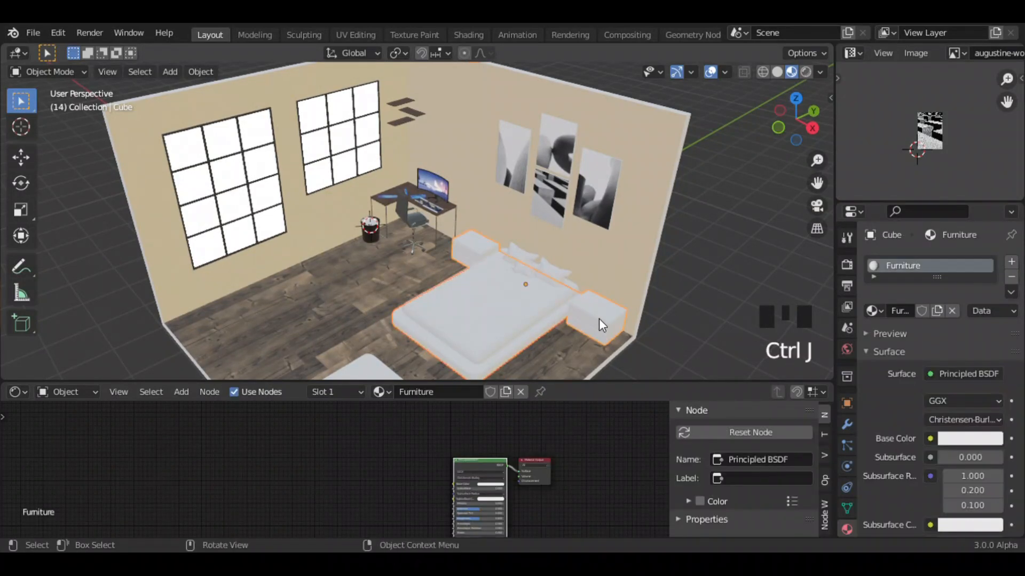
key("alt+h")
Use Principled Texture Setup to load the Wood023_2K image maps into the Furniture material
double_click(602, 319)
key("ctrl+shift+t")
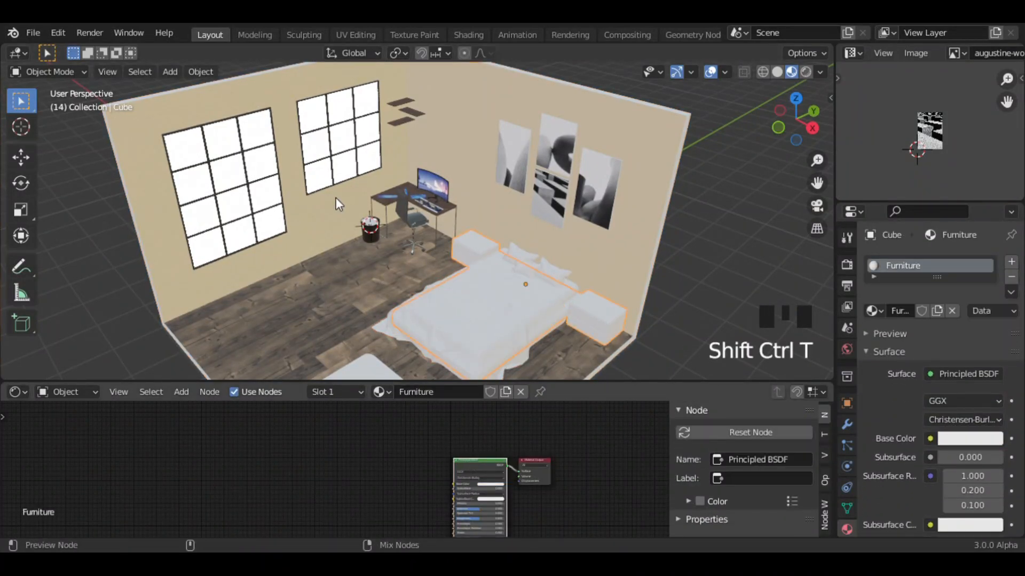
double_click(423, 338)
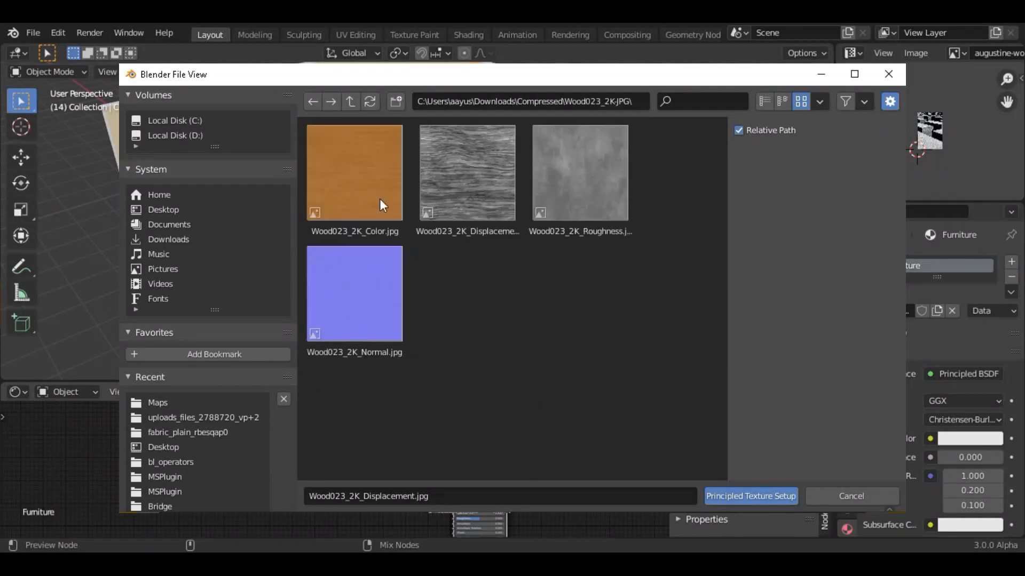
left_click_drag(648, 411, 368, 191)
left_click(750, 496)
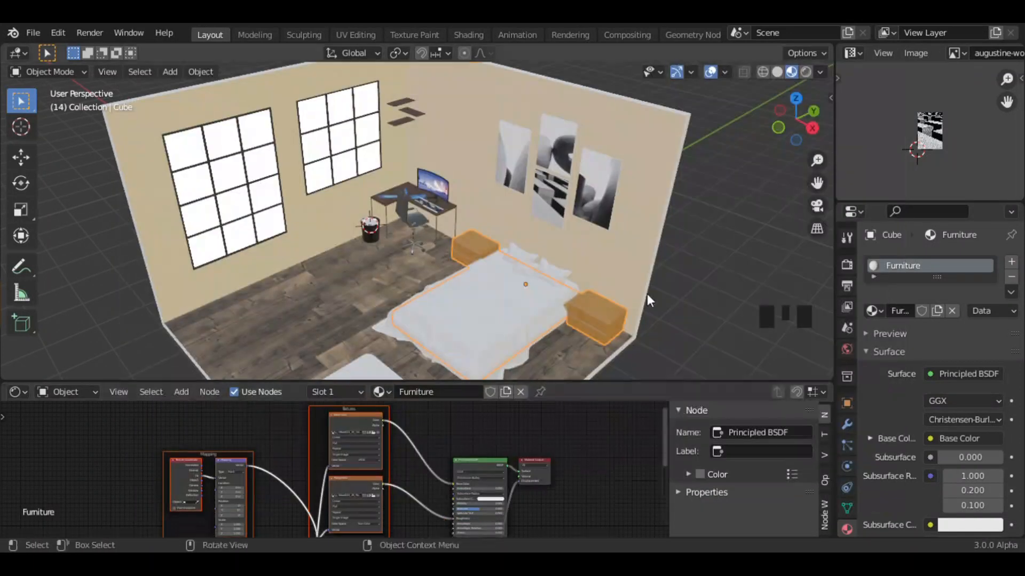
Unwrap all faces of the joined bed and bedside tables with Smart UV Project at a 66° angle limit
key("Tab")
key("a")
key("u")
left_click(640, 316)
left_click(578, 436)
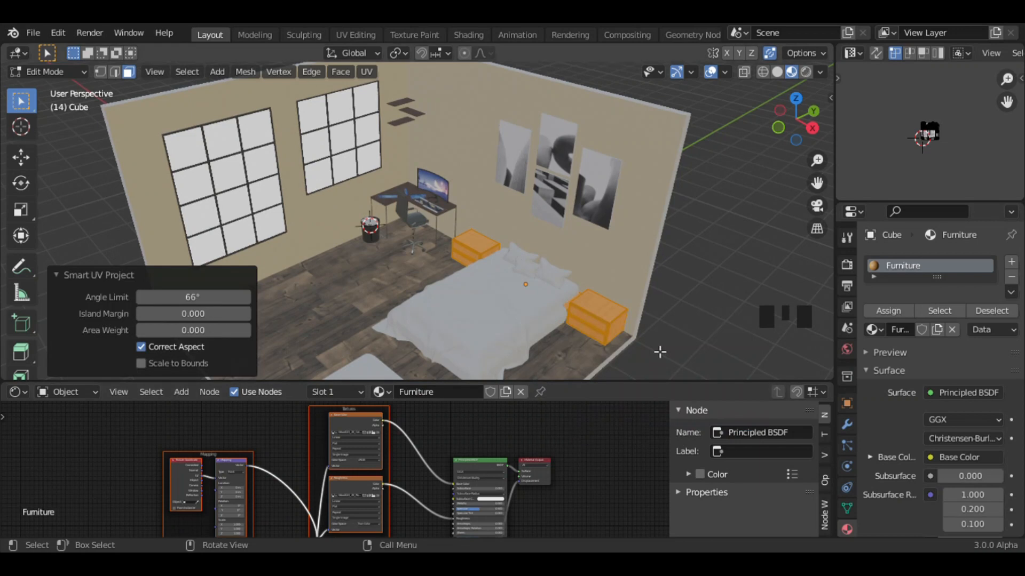
key("Tab")
left_click(619, 323)
left_click(619, 323)
Insert a Mix node between the wood color texture and the base color, with a factor of 0.225
key("shift+a")
left_click(483, 375)
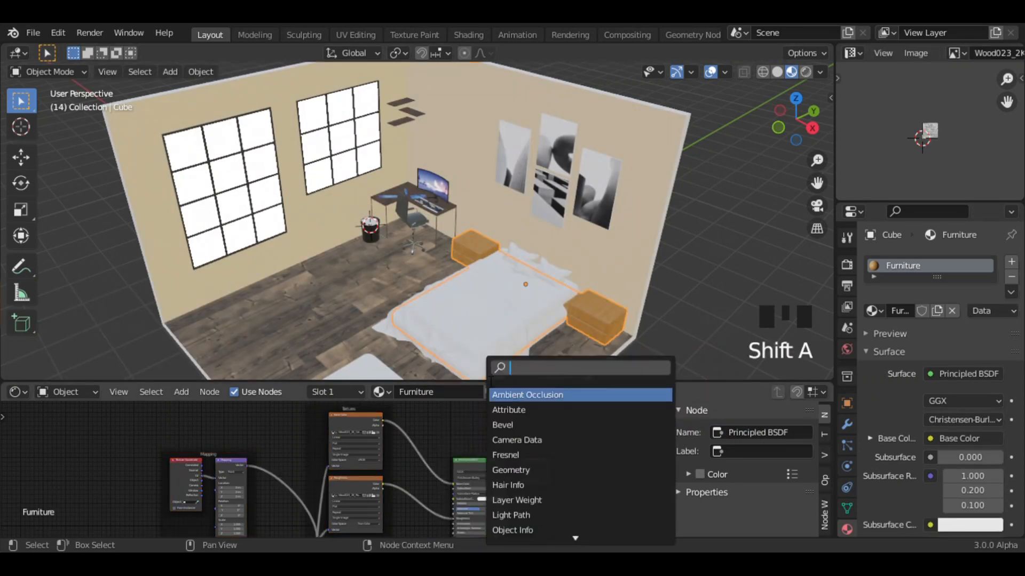
left_click(511, 395)
left_click(429, 457)
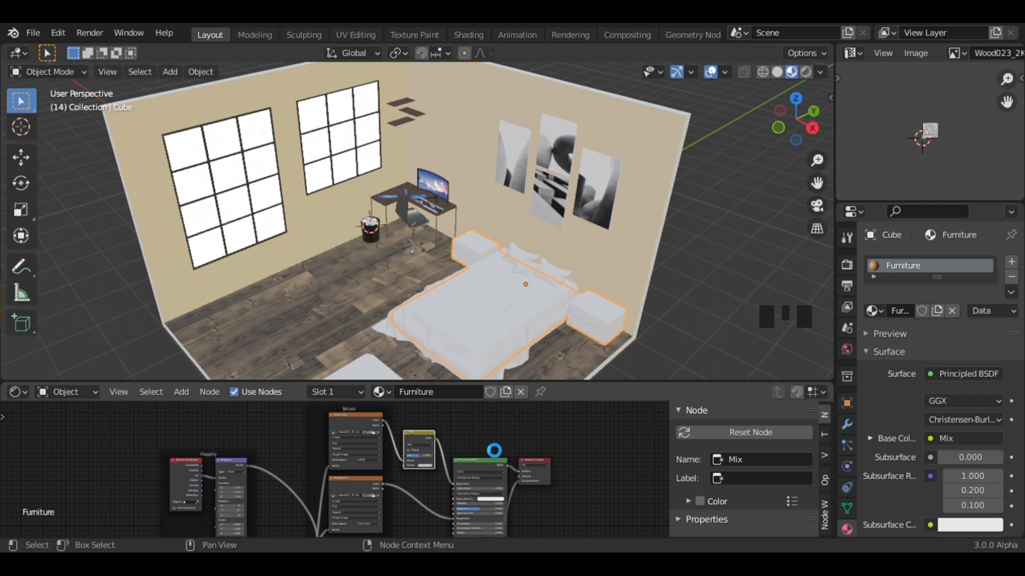
middle_click_drag(494, 450, 494, 416, "ctrl")
left_click_drag(555, 434, 539, 434)
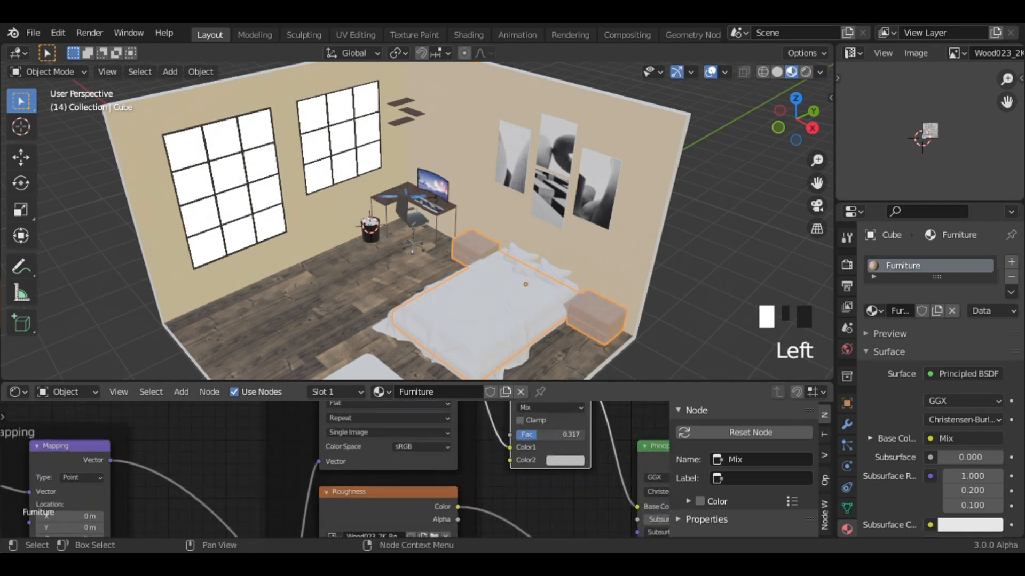
left_click(817, 206)
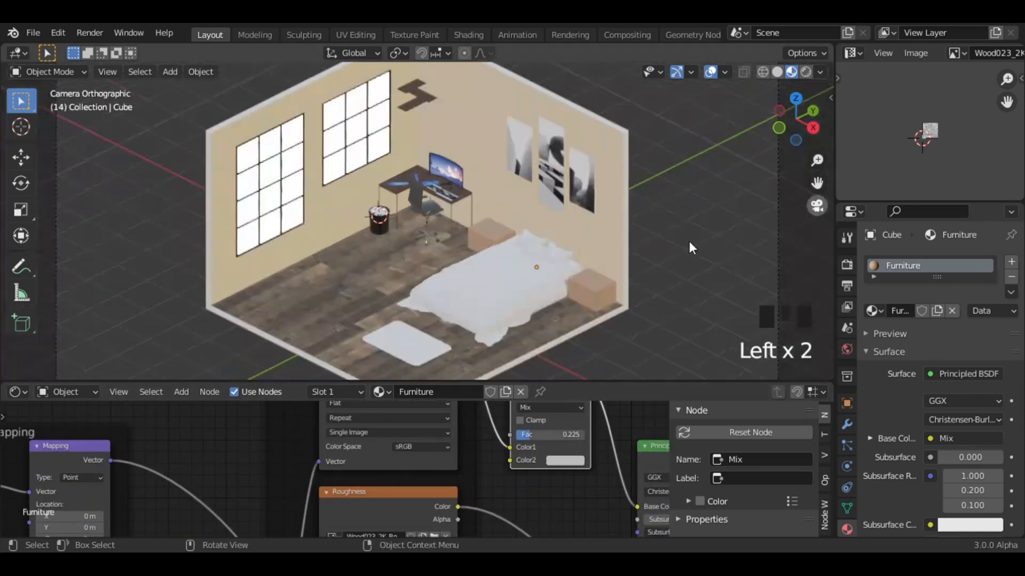
Give the floor rug a new material named Rug and try Principled Texture Setup on it
left_click(407, 343)
left_click(451, 392)
double_click(909, 269)
type("Rug")
key("Return")
left_click(647, 463)
key("shift+ctrl+t")
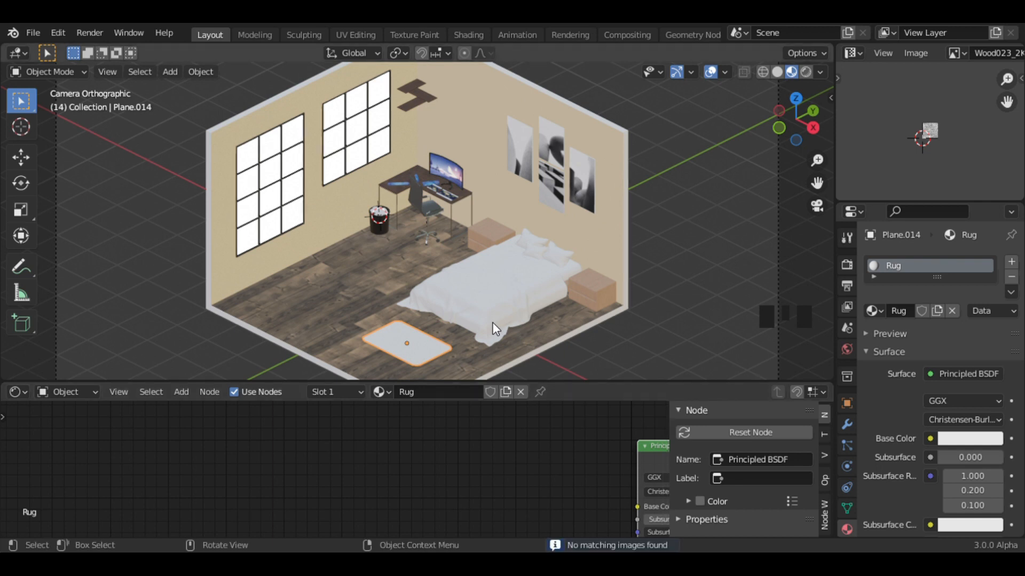
Add an Image Texture with the multicolored triangle pattern to the Rug material and connect its color to the base color
key("shift+a")
type("mag")
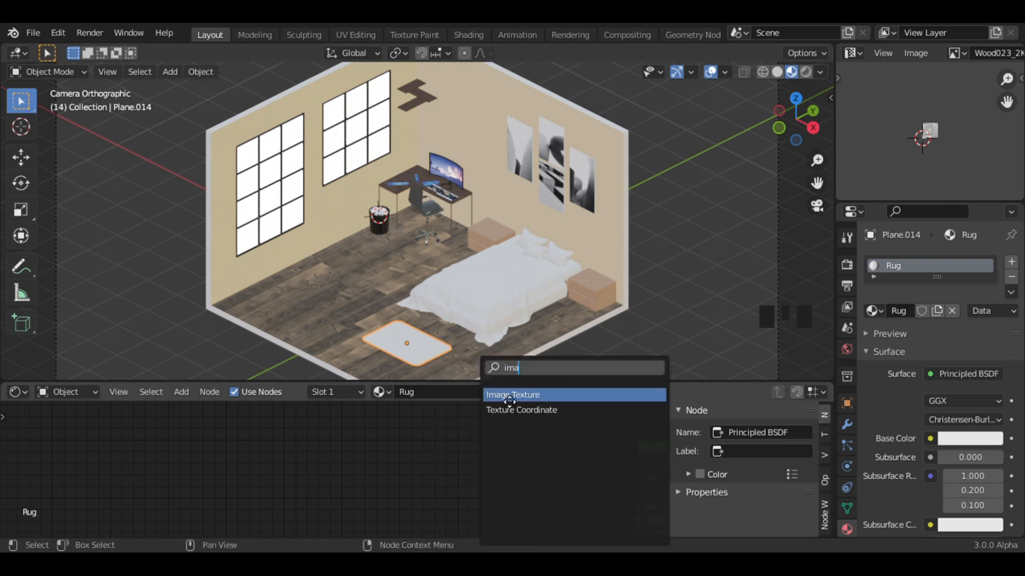
left_click(507, 397)
left_click(480, 422)
left_click(539, 476)
left_click(577, 208)
scroll(578, 208, "down", 5)
left_click(577, 208)
key("Return")
left_click_drag(582, 448, 637, 506)
left_click(659, 233)
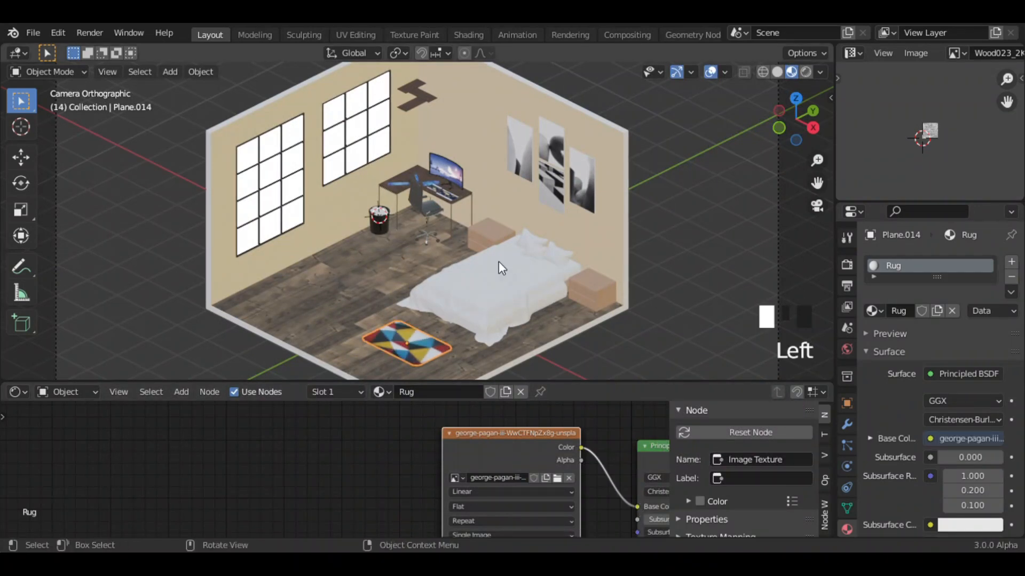
Set the Rug material's Roughness to 0.714 and Sheen to 1.000
left_click(498, 262)
left_click(713, 227)
left_click(426, 342)
middle_click_drag(528, 407, 315, 273)
left_click_drag(462, 462, 518, 462)
middle_click(567, 466)
double_click(593, 478)
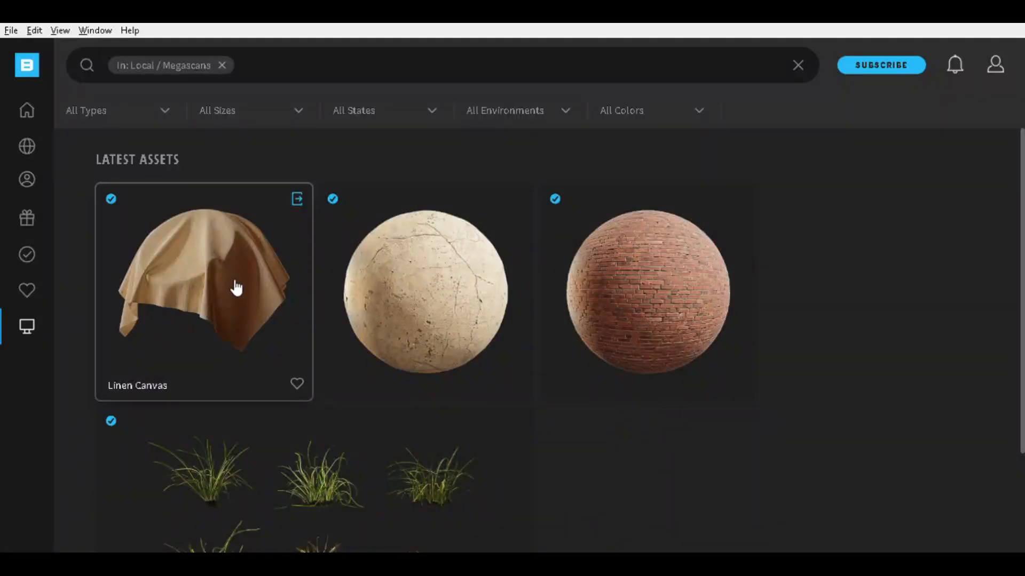
Export the Linen Canvas surface from Quixel Bridge to Blender at 2K resolution
left_click(236, 288)
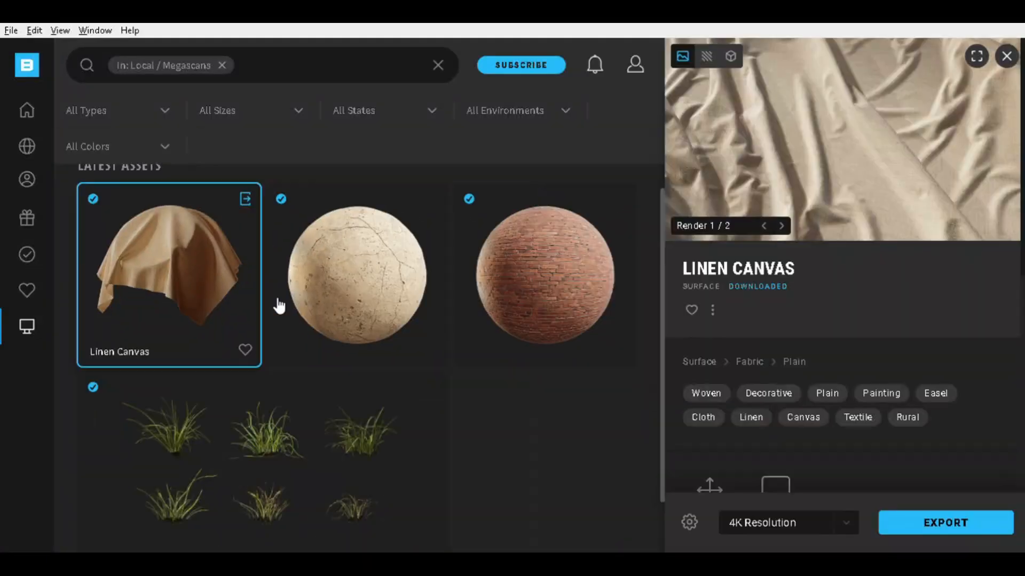
left_click(847, 523)
left_click(830, 487)
left_click(847, 523)
left_click(833, 463)
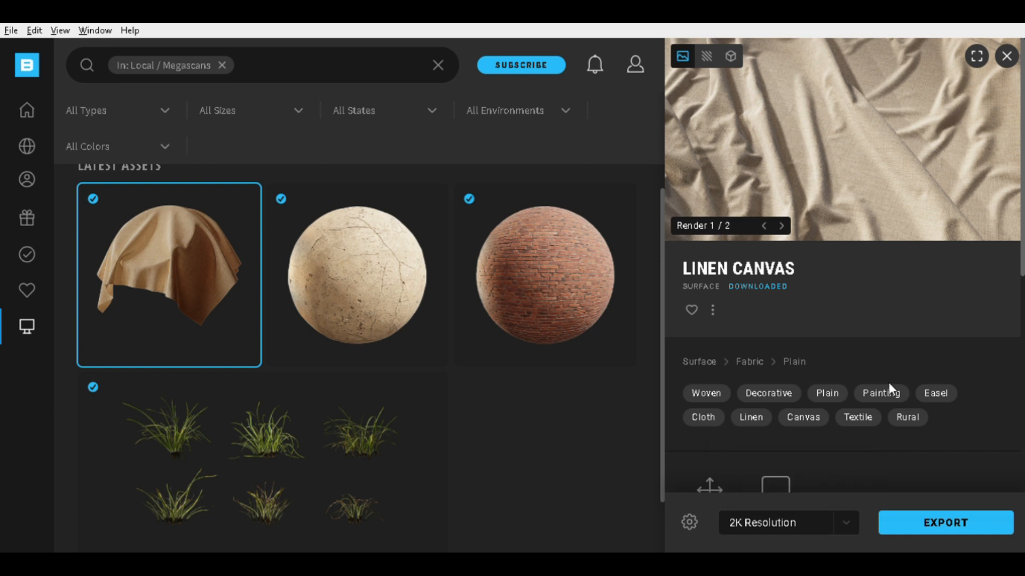
left_click(782, 227)
left_click(959, 523)
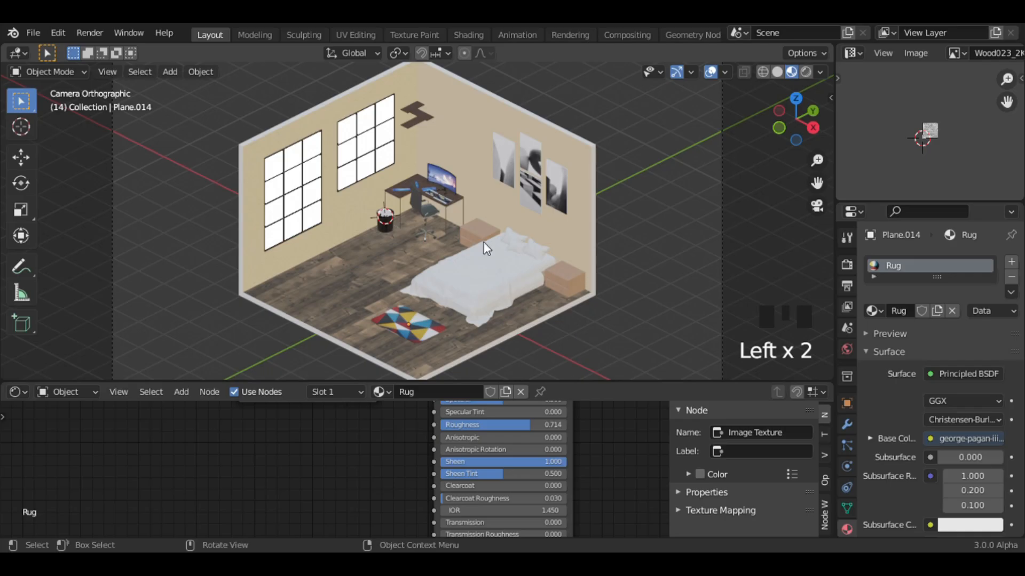
Assign the rbesqap_2K linen material to the front pillow on the bed
left_click(534, 249)
left_click(873, 310)
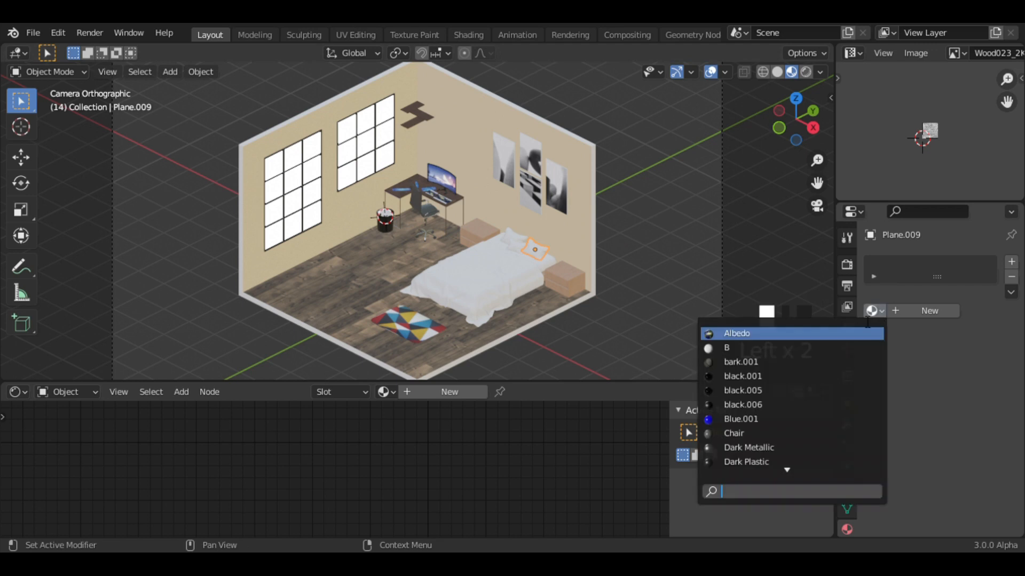
scroll(787, 459, "down", 20)
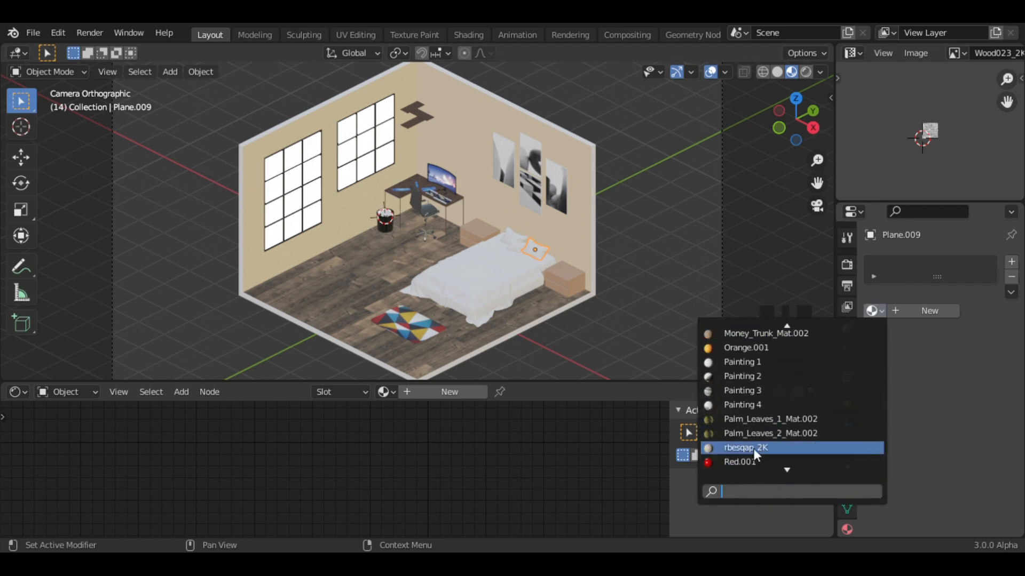
left_click(762, 449)
Insert a Mix node between the linen albedo texture and the base color, with black as the second color
middle_click_drag(627, 444, 524, 478)
key("shift+a")
type("mix")
key("Return")
left_click(361, 449)
left_click(402, 513)
left_click_drag(475, 389, 475, 427)
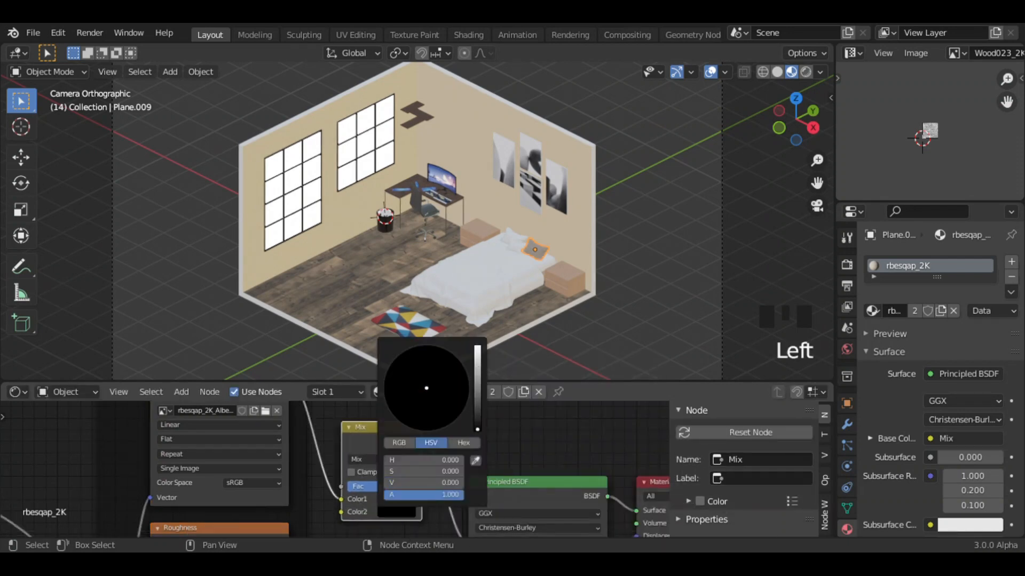
Change the Mix node's second color to dark brown (H 0.061, S 1.000, V 0.033) and set its factor to 0.517
left_click(523, 257)
left_click(533, 250)
left_click(395, 513)
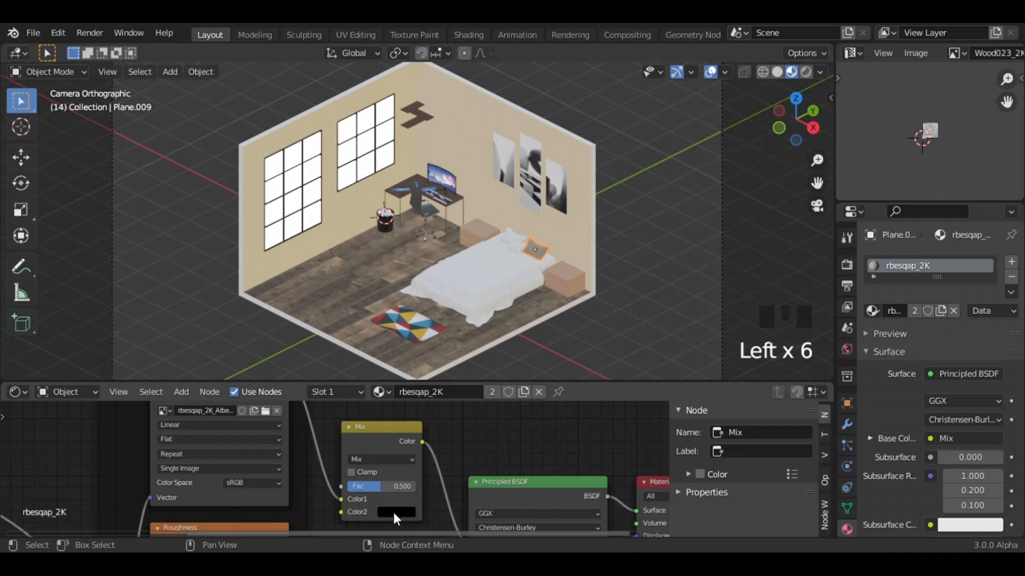
left_click(477, 414)
left_click_drag(426, 415, 405, 426)
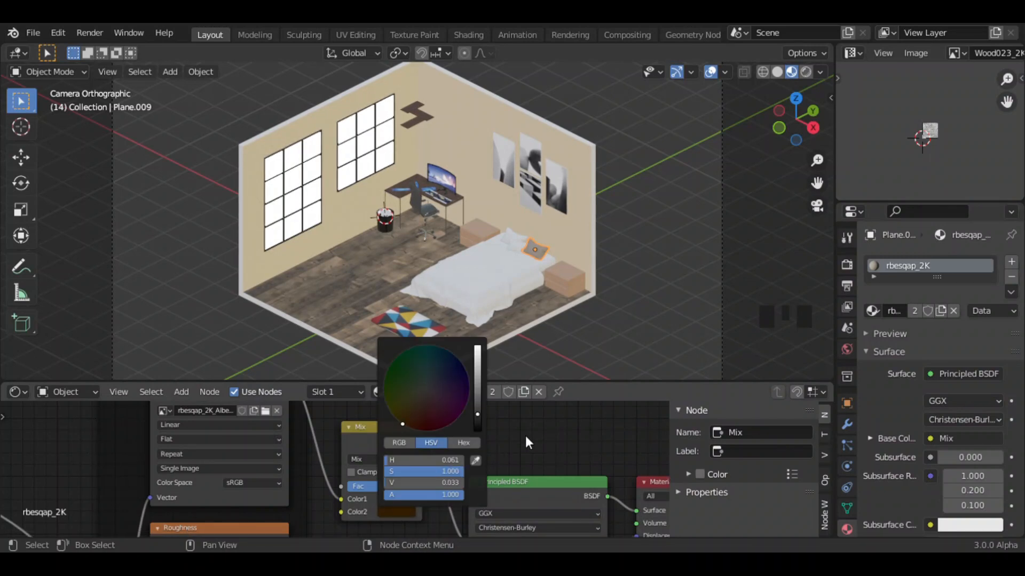
left_click_drag(391, 487, 358, 488)
left_click(662, 261)
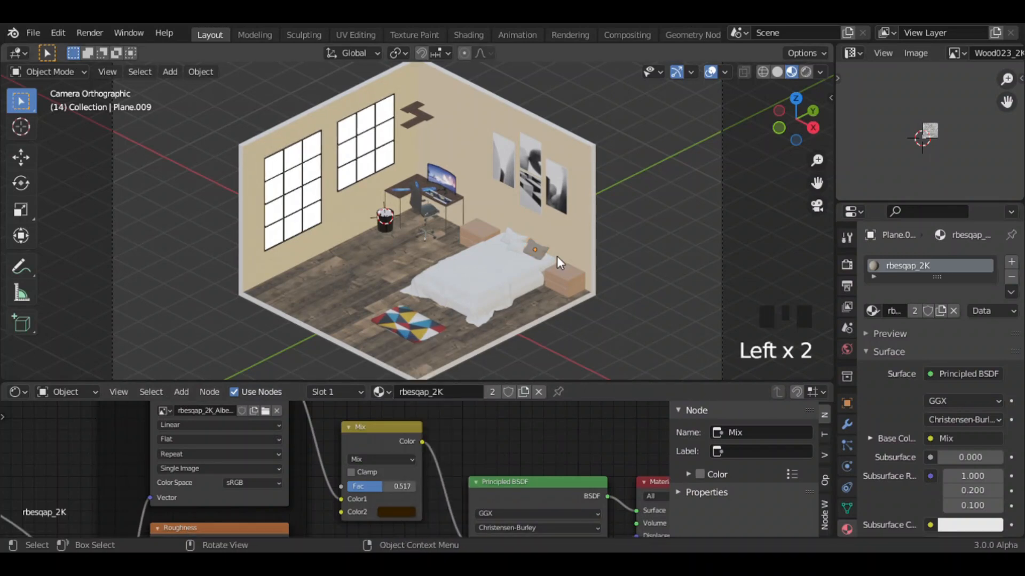
Link the front pillow's linen material to two other pillows and the blanket
left_click(537, 250)
left_click(519, 246, "shift")
left_click(515, 238, "shift")
left_click(507, 264, "shift")
left_click(536, 252, "shift")
key("ctrl+l")
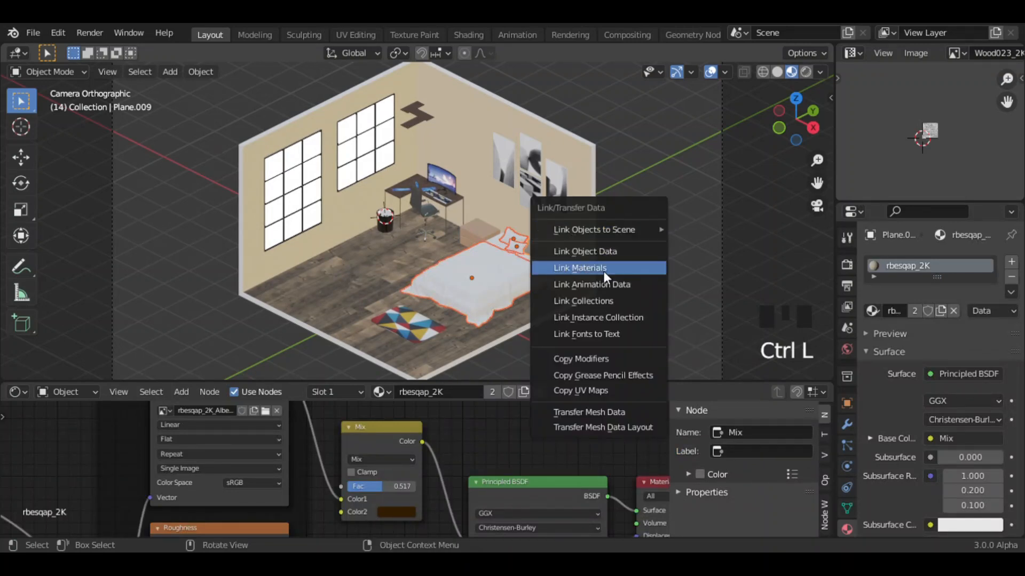
left_click(604, 271)
left_click(680, 223)
middle_click_drag(680, 223, 672, 165, "shift")
key("KP_0")
left_click(649, 204)
left_click(649, 204)
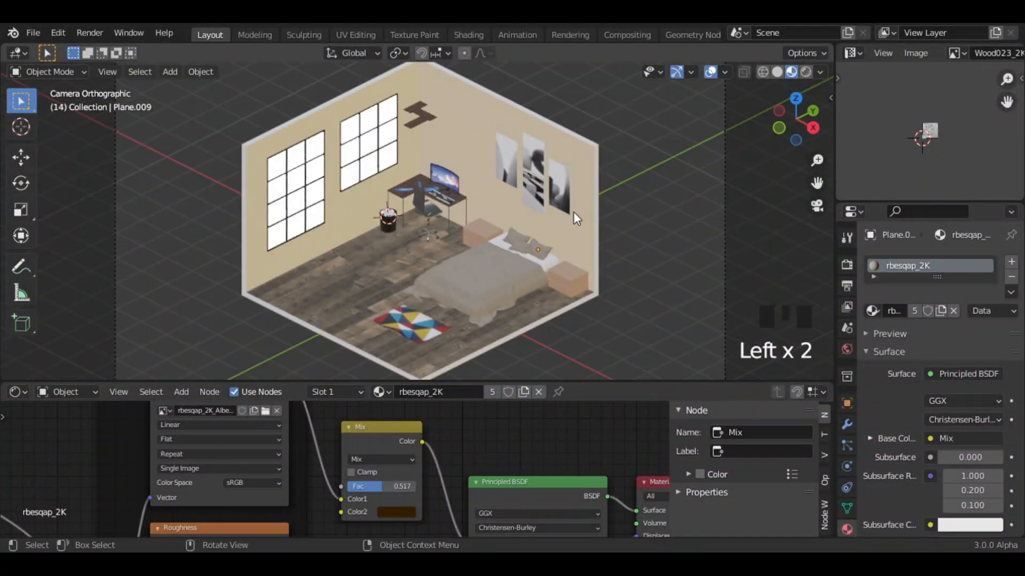
Turn the UV Editor area back into the Outliner and save the file
left_click(853, 53)
left_click(782, 88)
left_click(33, 32)
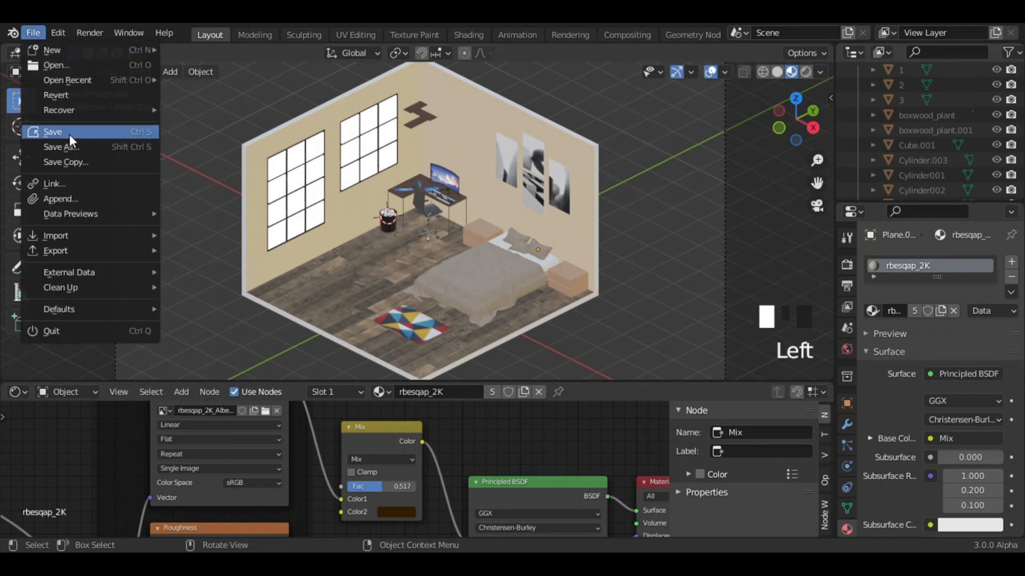
left_click(125, 134)
Enable the Appended collection and preview the furnished room in rendered shading through the camera
scroll(1022, 176, "down", 3)
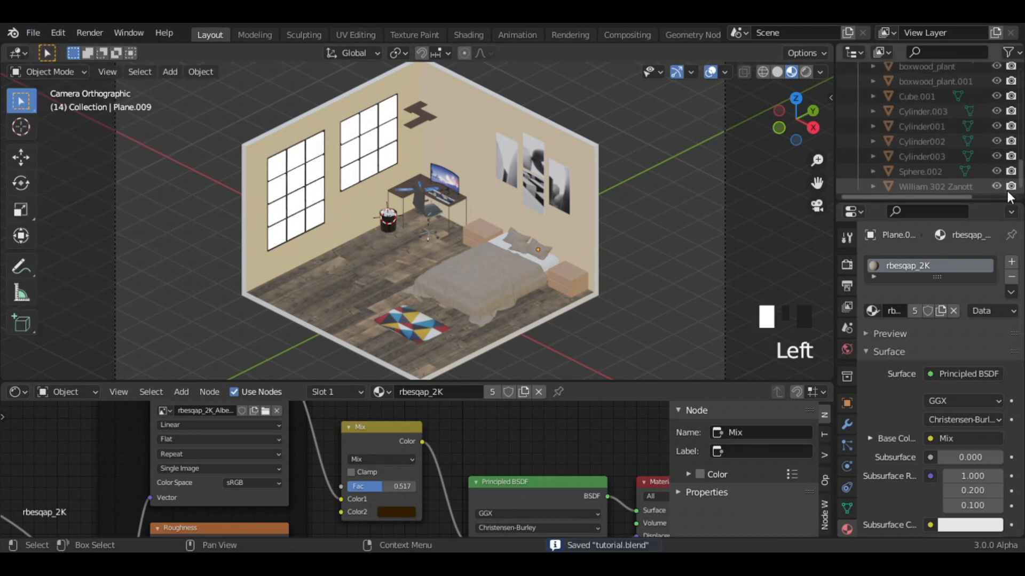
scroll(1022, 176, "up", 1)
left_click_drag(1022, 176, 1020, 149)
left_click(980, 146)
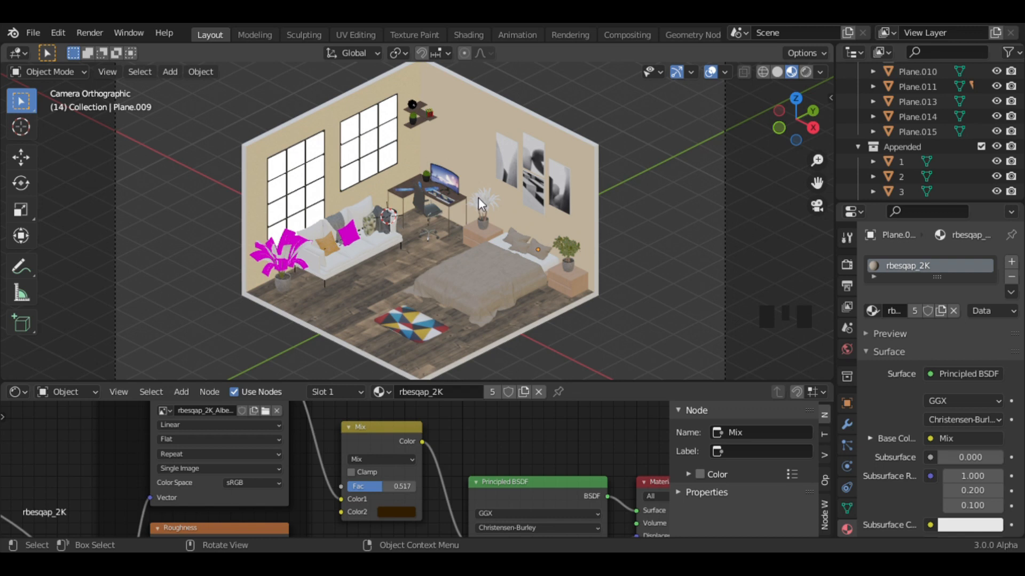
left_click(806, 72)
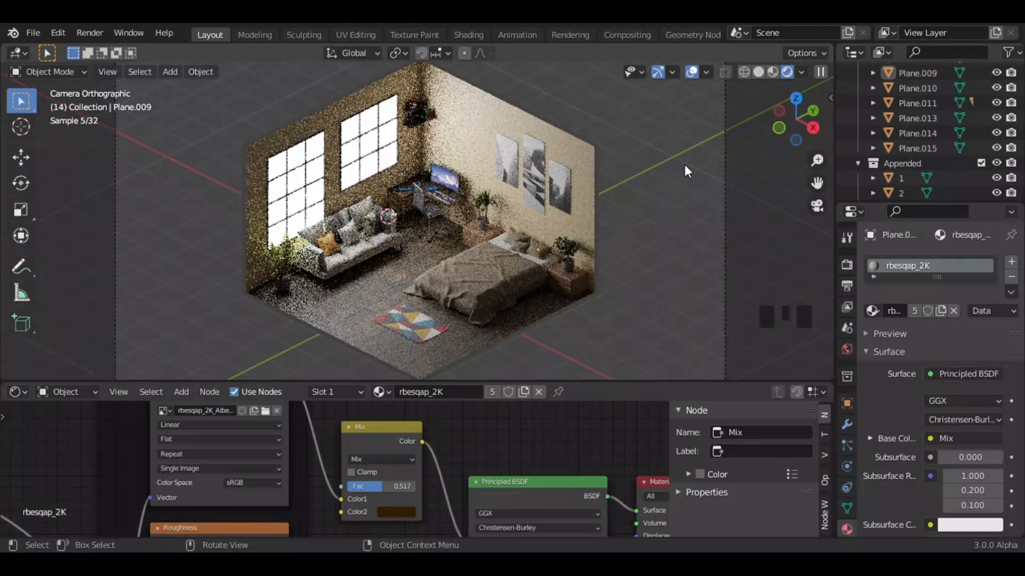
middle_click_drag(700, 190, 680, 194)
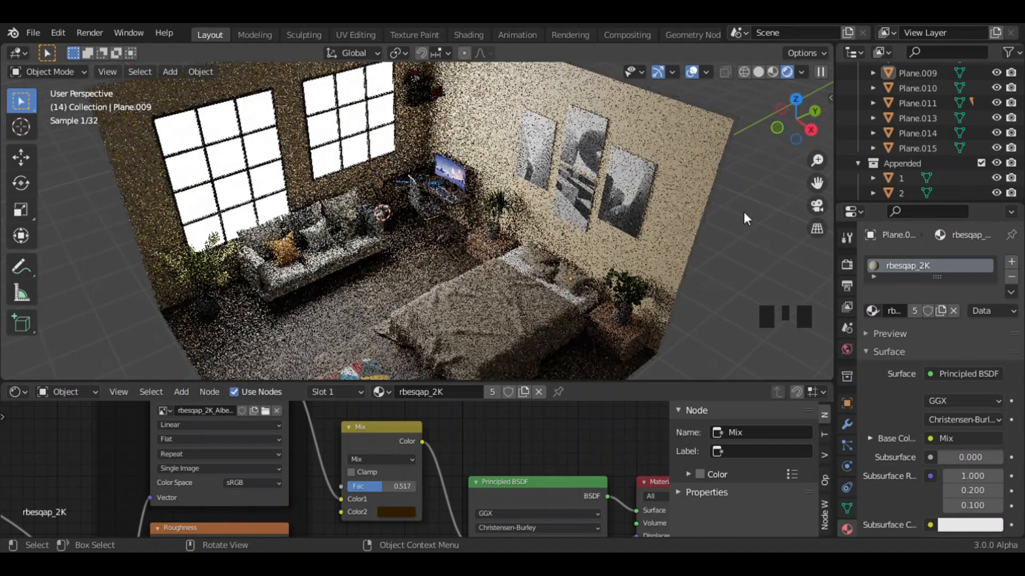
left_click(816, 206)
Reset the 3D cursor to the world origin and add a plane there with a size of 10 m
key("shift+s")
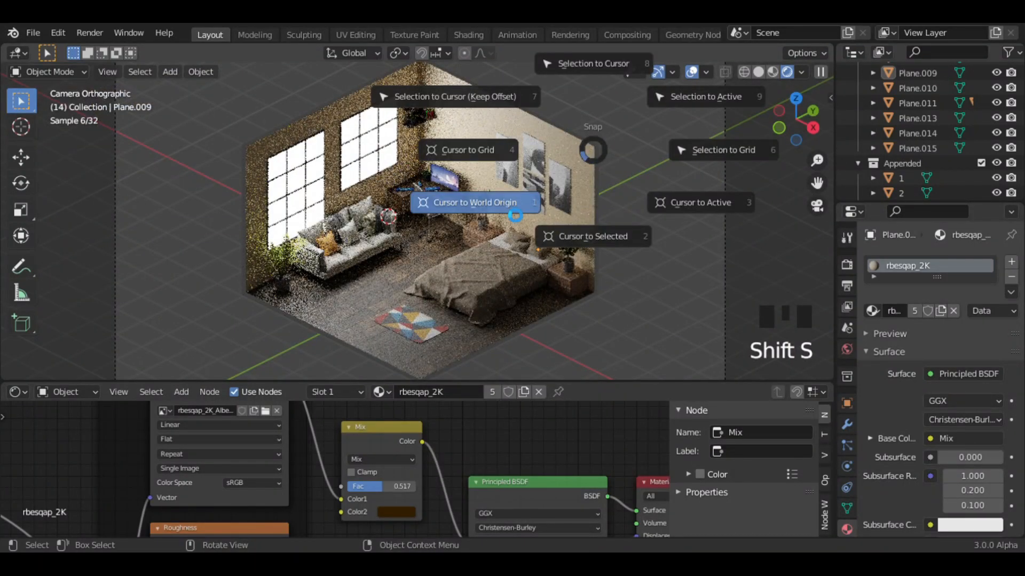
left_click(503, 203)
key("shift+a")
mouse_move(630, 220)
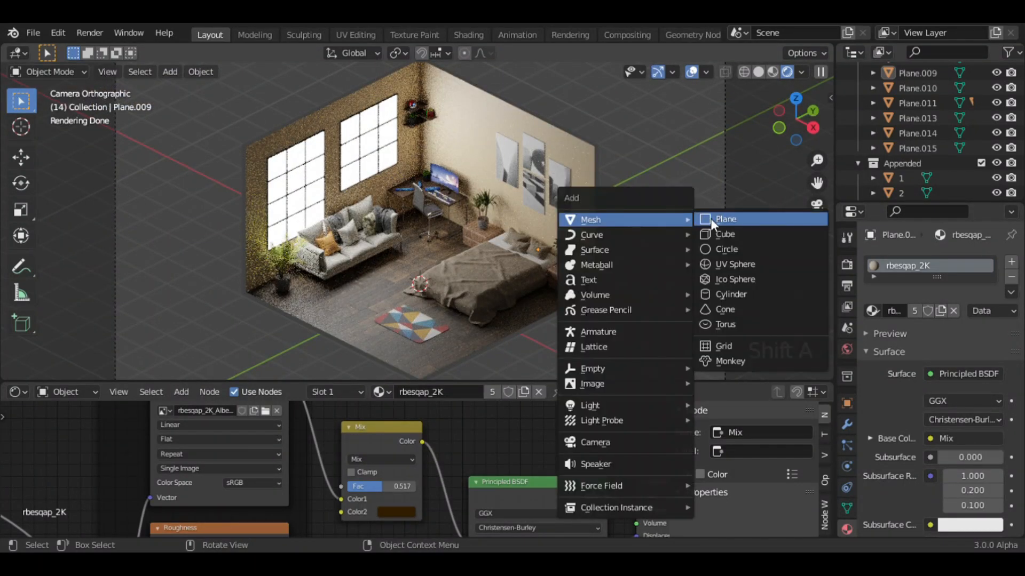
left_click(722, 227)
left_click(203, 237)
type("10")
key("Return")
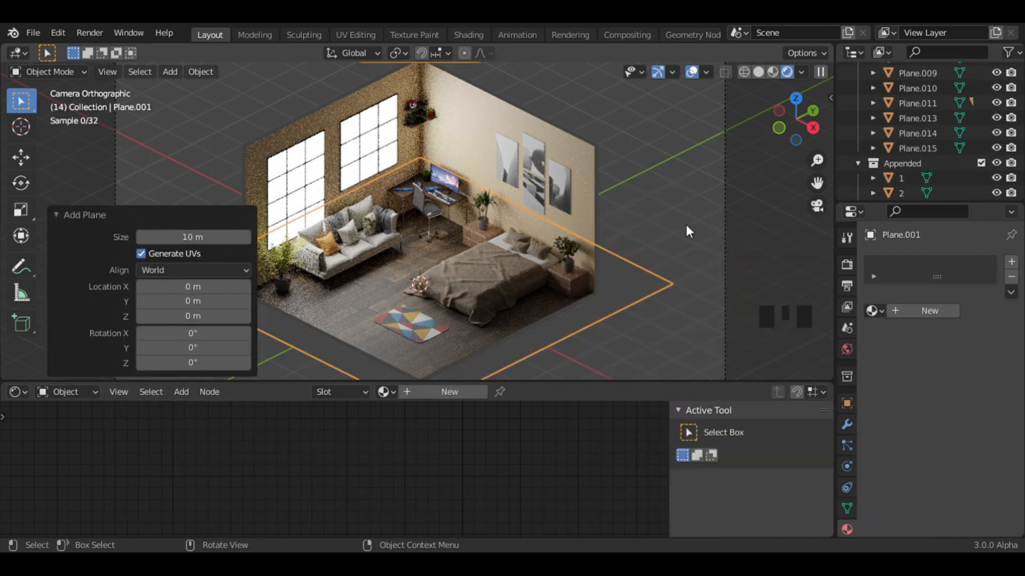
Scale the new ground plane by a factor of 5
type("s")
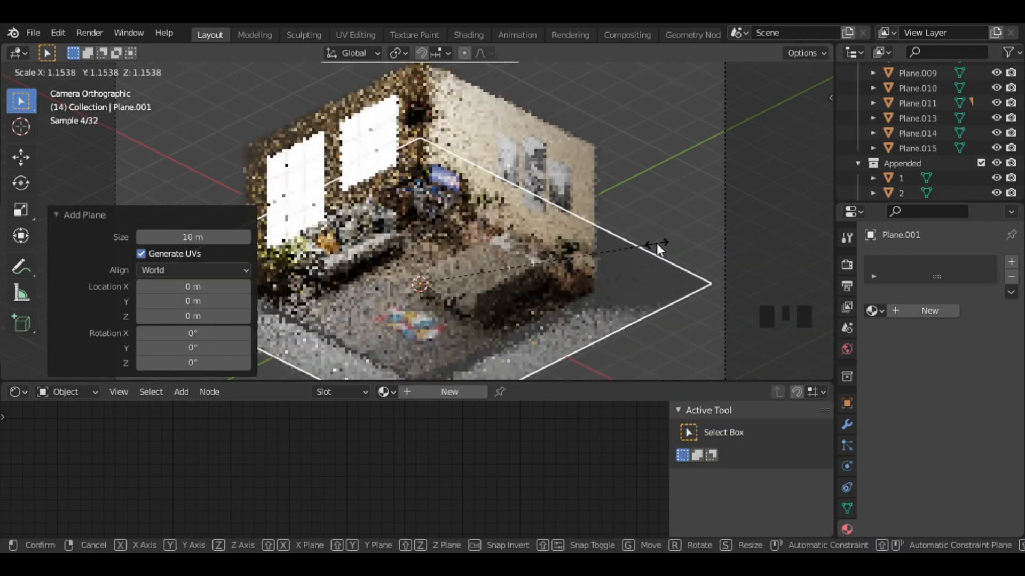
type("2")
key("BackSpace")
type("5")
key("Return")
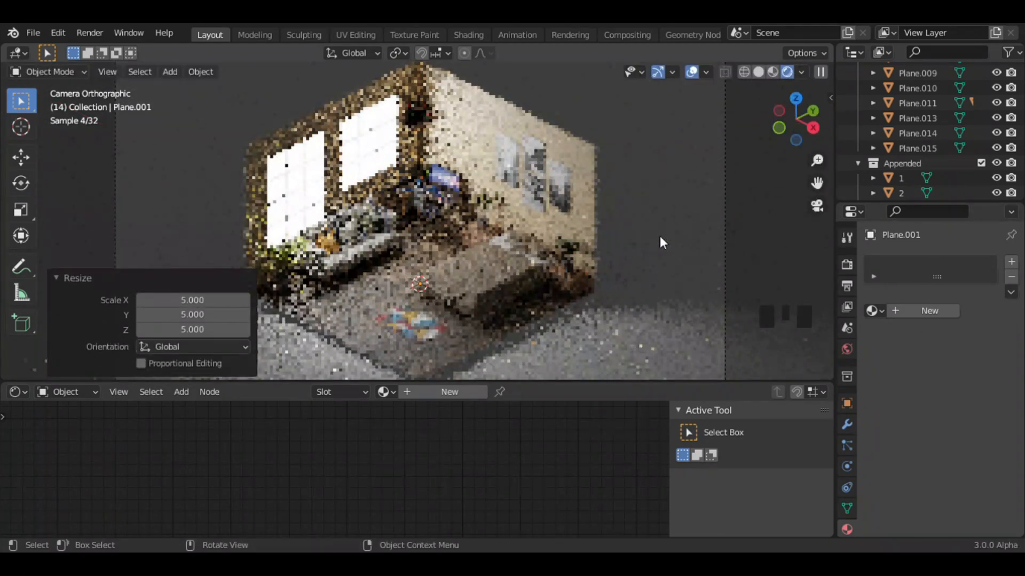
Create a new material for the ground plane and set its base color to black
left_click(423, 392)
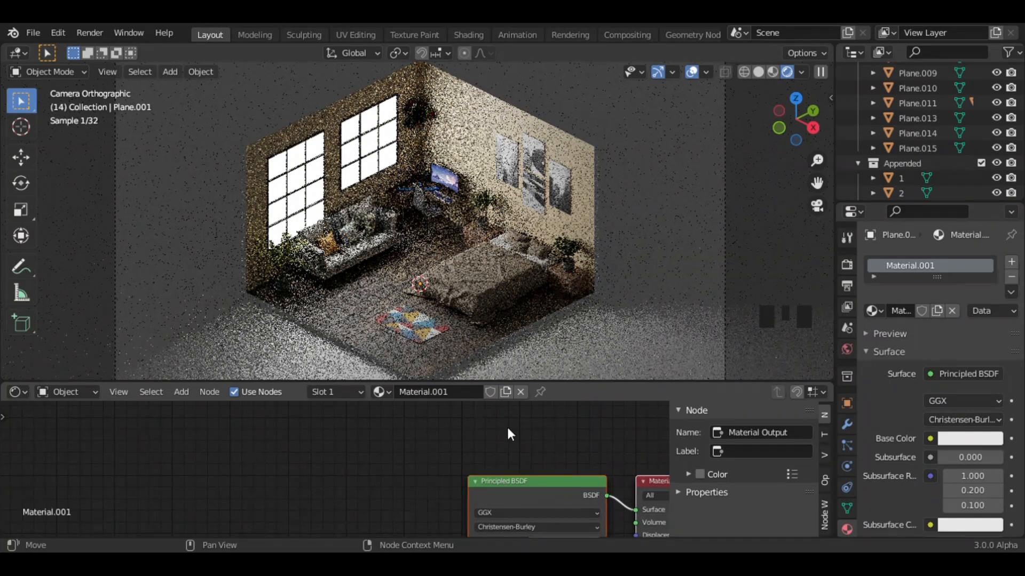
middle_click_drag(560, 529, 540, 437)
left_click(543, 454)
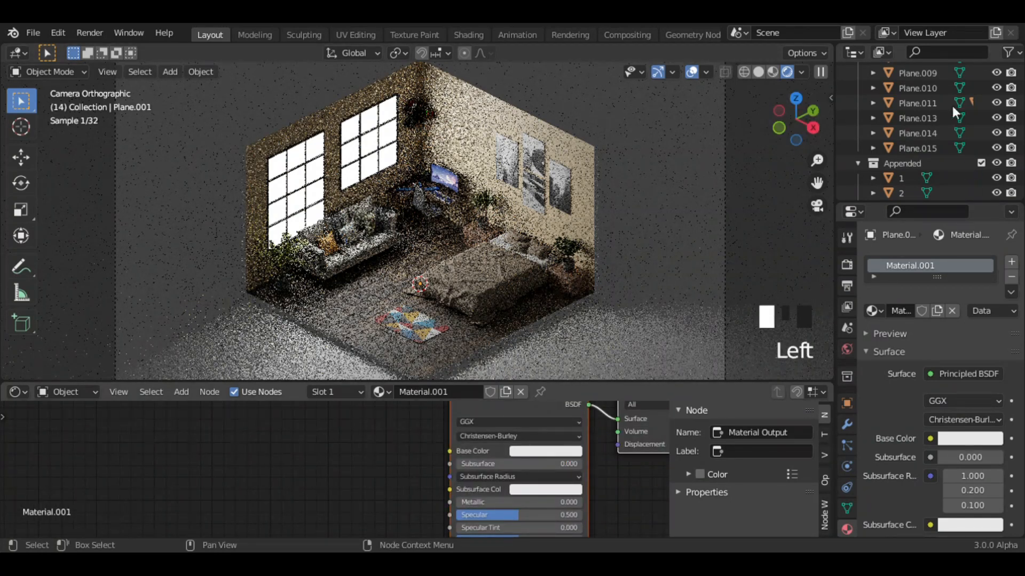
left_click(545, 451)
left_click_drag(608, 298, 609, 377)
Set the ground material's metallic value to 0.5 and its roughness to about 0.414
left_click(519, 502)
type(".5")
key("Return")
middle_click_drag(563, 534, 558, 501)
left_click_drag(555, 506, 502, 505)
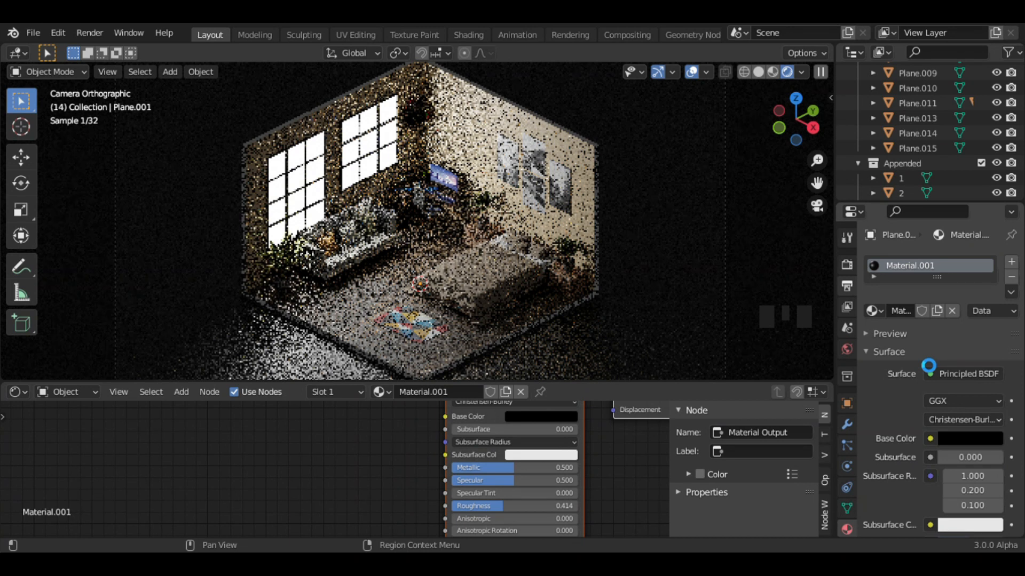
Enable the render region in the output settings and hide the viewport overlays around the full camera frame
left_click(934, 363)
left_click_drag(816, 159, 821, 171)
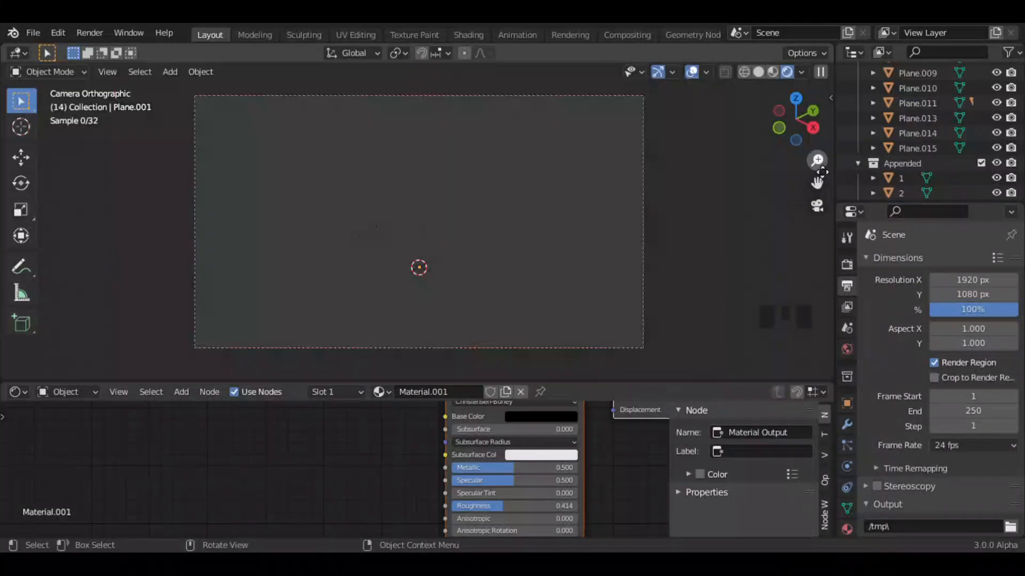
left_click(692, 72)
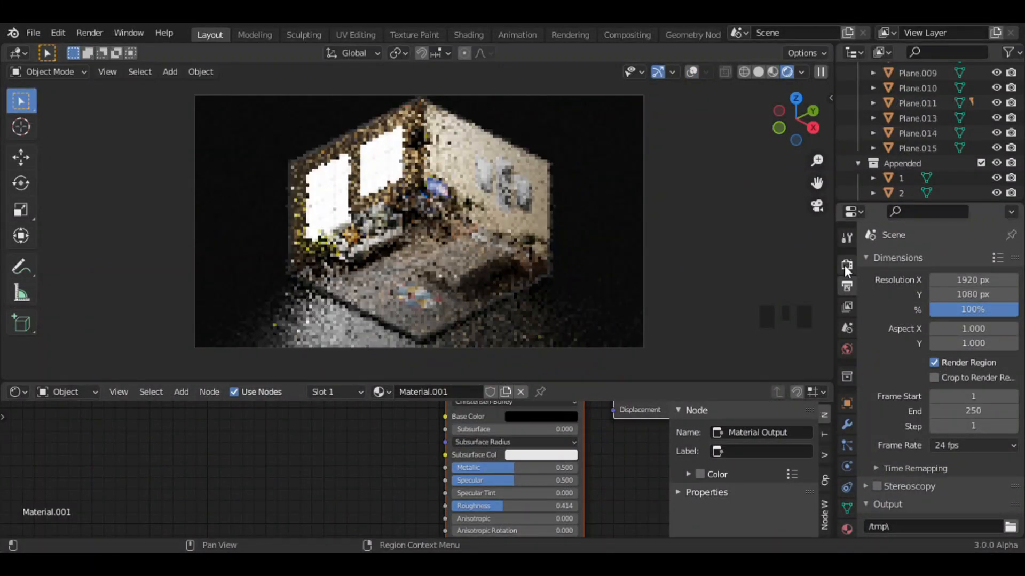
Enable viewport denoising in the Cycles sampling settings
left_click(846, 264)
left_click(879, 417)
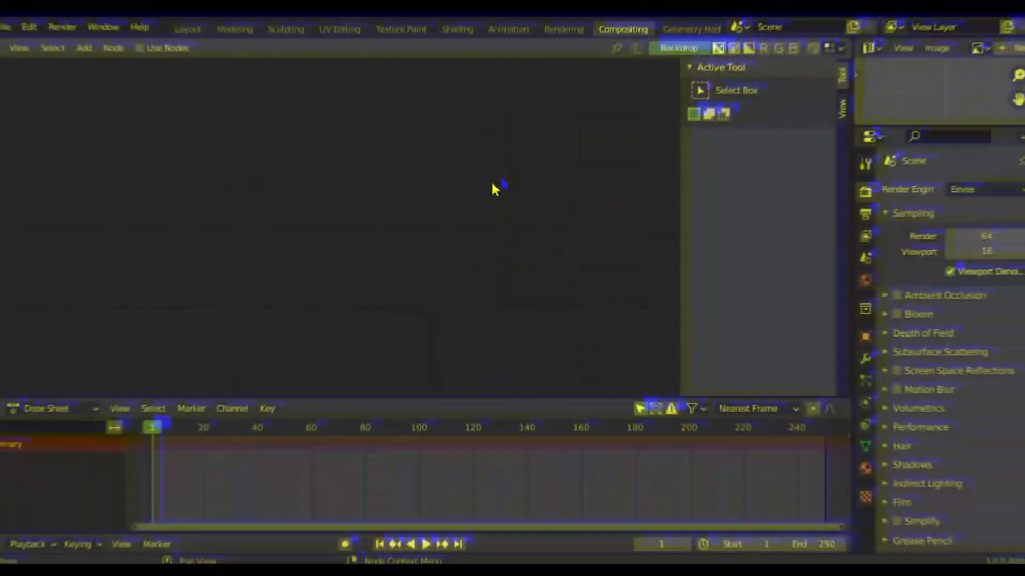
Enable compositing nodes and insert a Glare node between the Render Layers and Composite nodes
left_click(164, 52)
left_click_drag(320, 181, 235, 195)
key("shift+a")
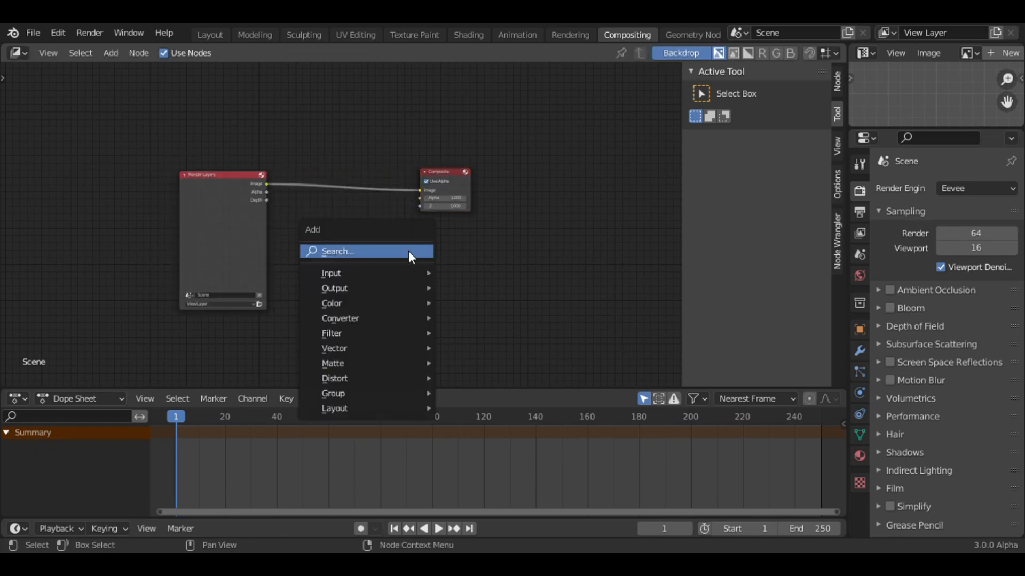
left_click(413, 252)
type("gla")
key("Return")
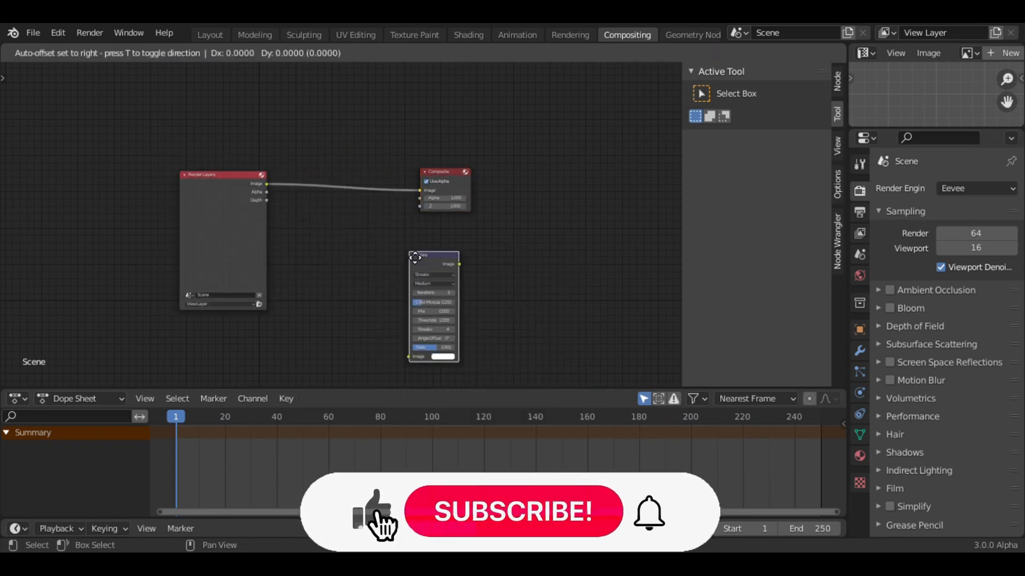
left_click(371, 206)
Choose the glare type and the quality level of the Glare node
scroll(433, 168, "up", 3)
left_click(398, 155)
left_click(376, 196)
left_click(377, 171)
left_click(389, 186)
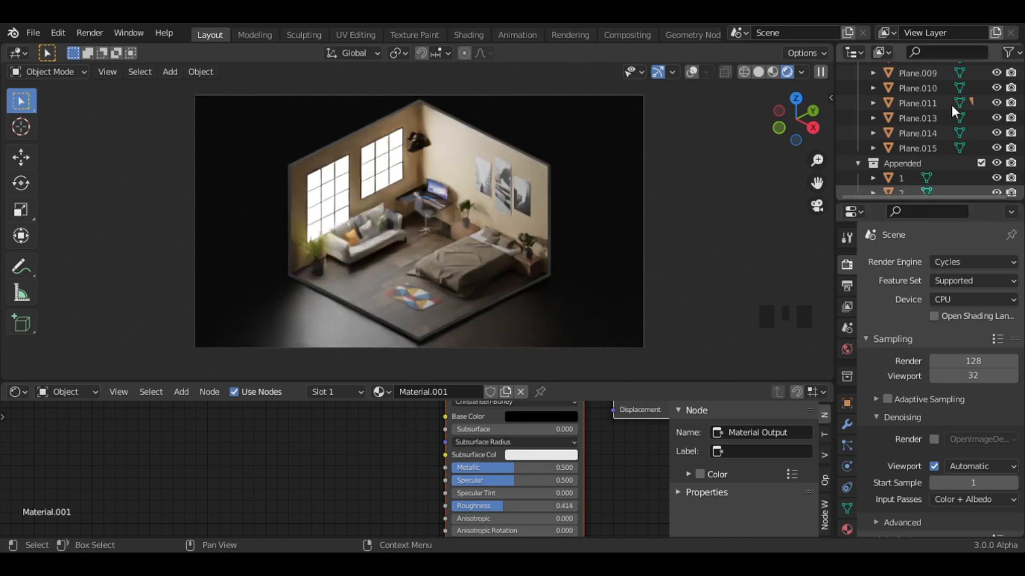
Render the final image of the bedroom scene
left_click(90, 33)
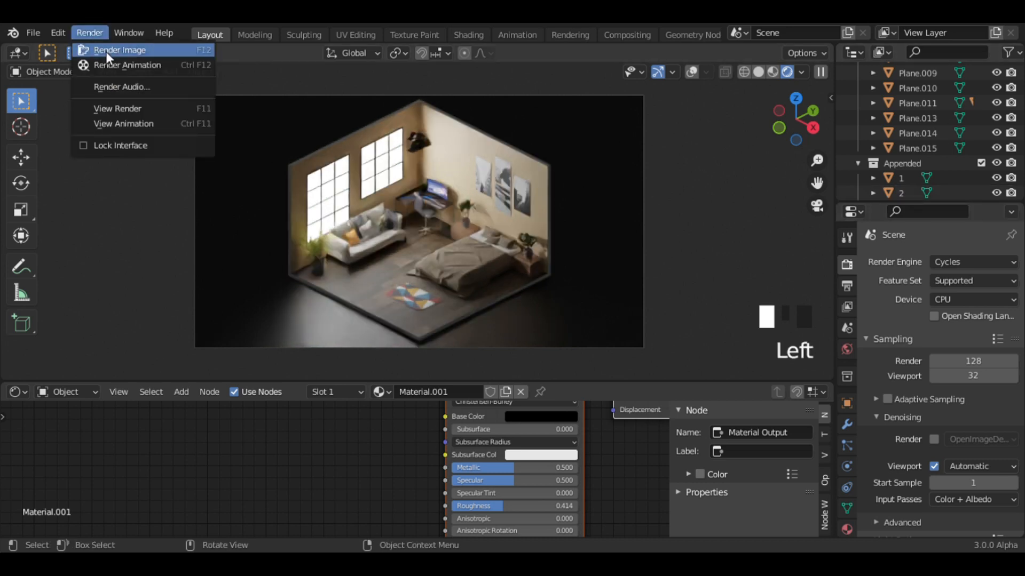